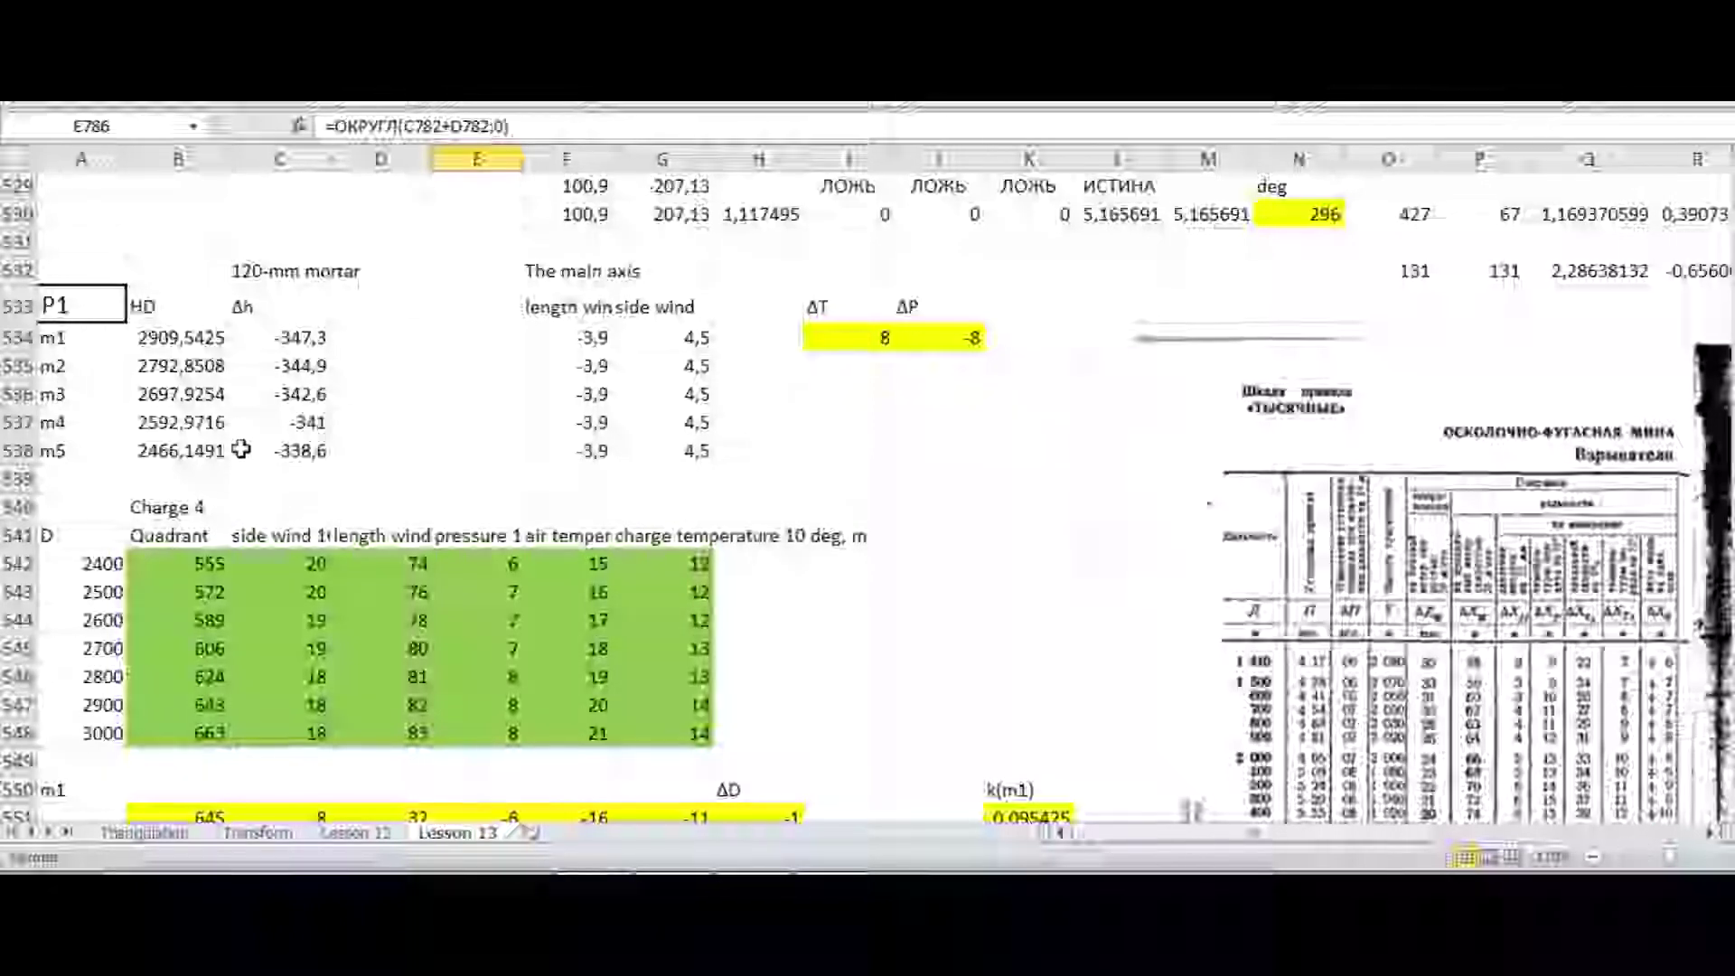
Step: Examine the HD, Δh, length wind and side wind cells for m1 and m2 in the P1 block
{"action": "left_click", "coordinate": [172, 336]}
{"action": "left_click", "coordinate": [270, 336]}
{"action": "left_click", "coordinate": [217, 363]}
{"action": "left_click", "coordinate": [299, 363]}
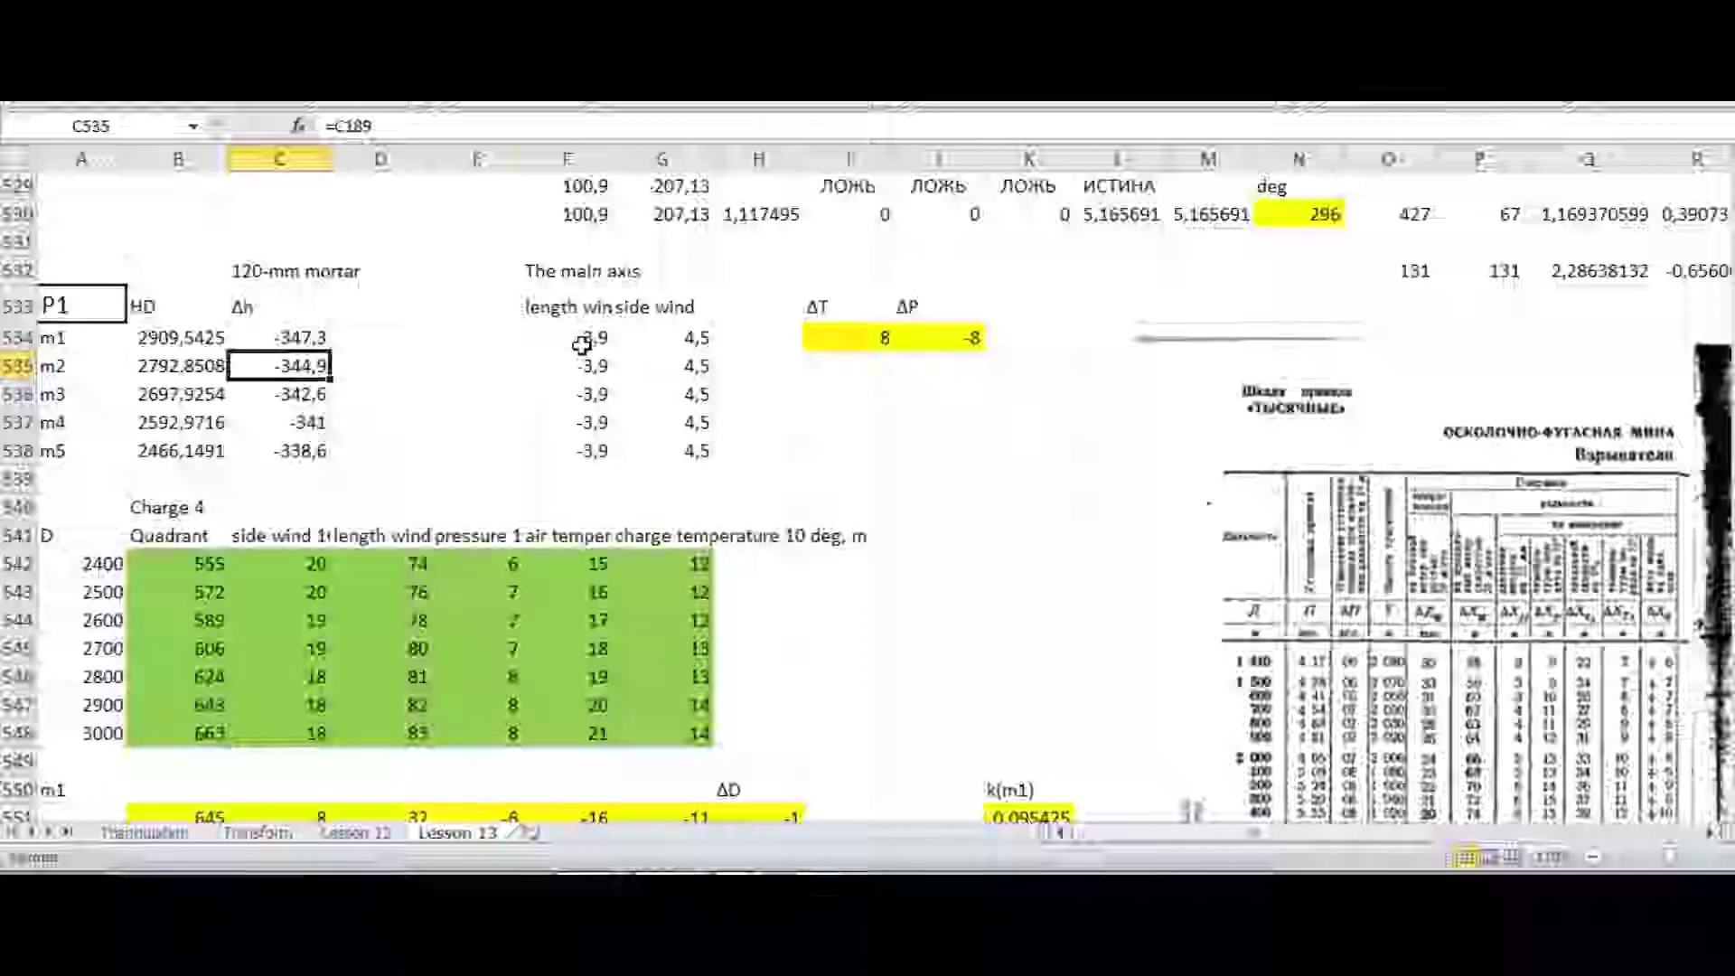
{"action": "left_click", "coordinate": [642, 337]}
{"action": "left_click", "coordinate": [581, 362]}
{"action": "left_click", "coordinate": [654, 369]}
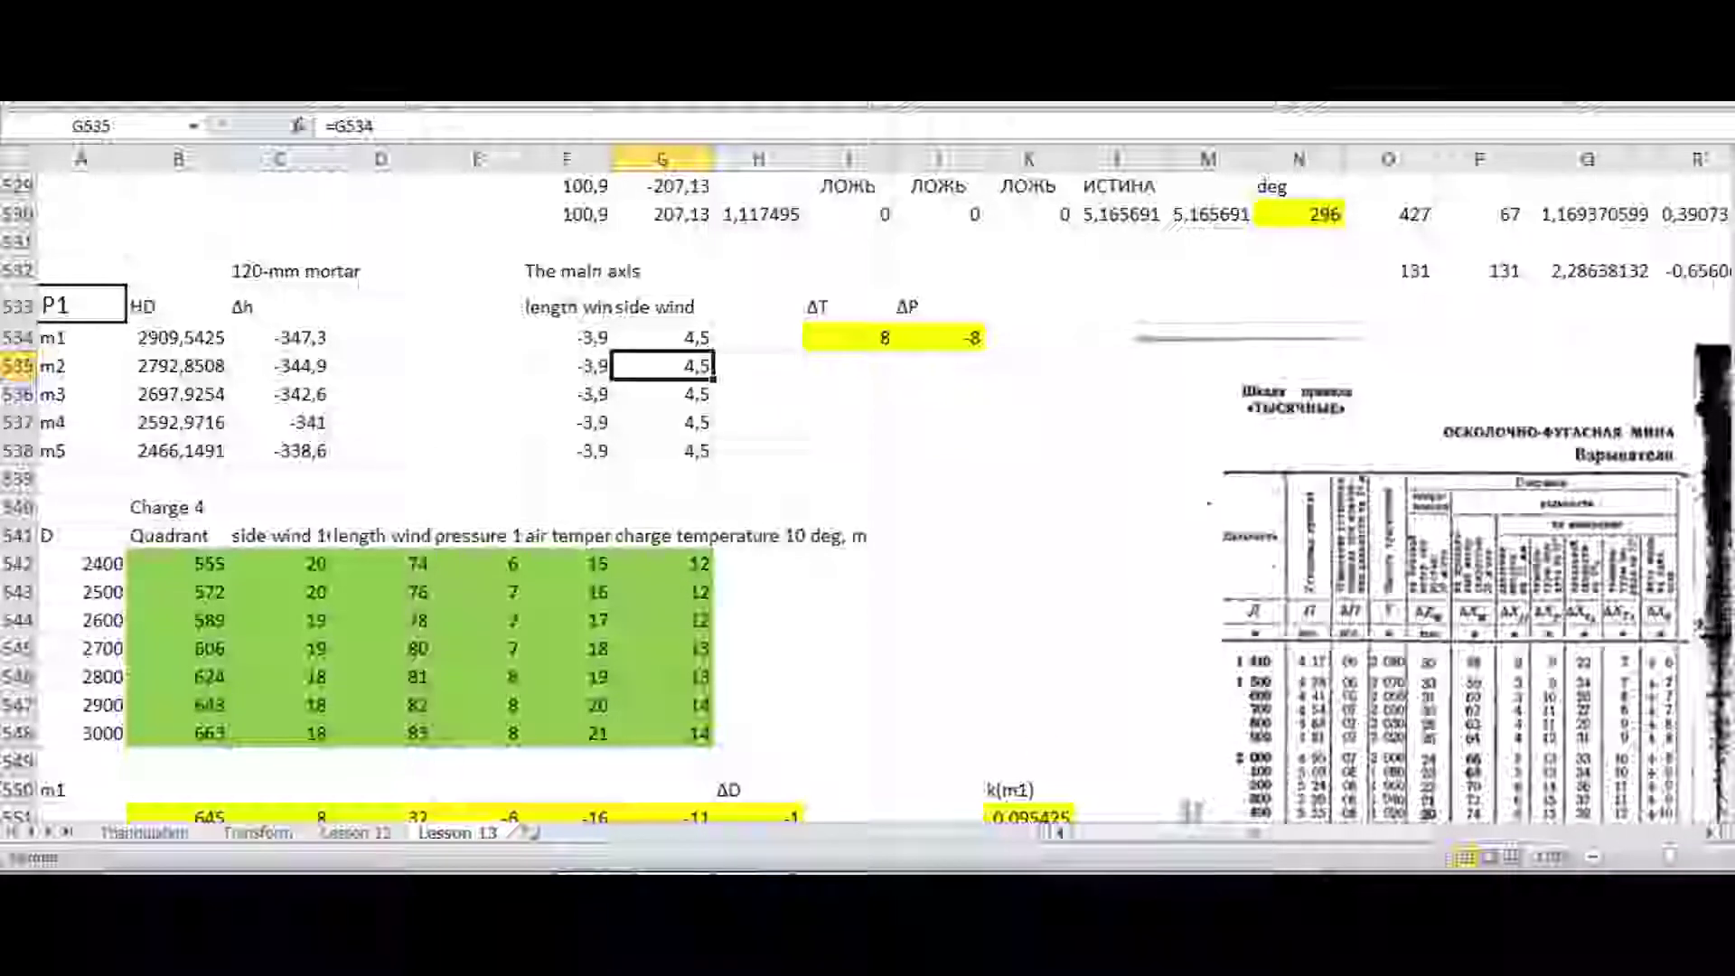
Step: Examine the scanned reference table placed beside the Charge 4 data
{"action": "scroll", "coordinate": [1345, 619], "scroll_direction": "right", "scroll_amount": 3}
{"action": "scroll", "coordinate": [1337, 621], "scroll_direction": "down", "scroll_amount": 2}
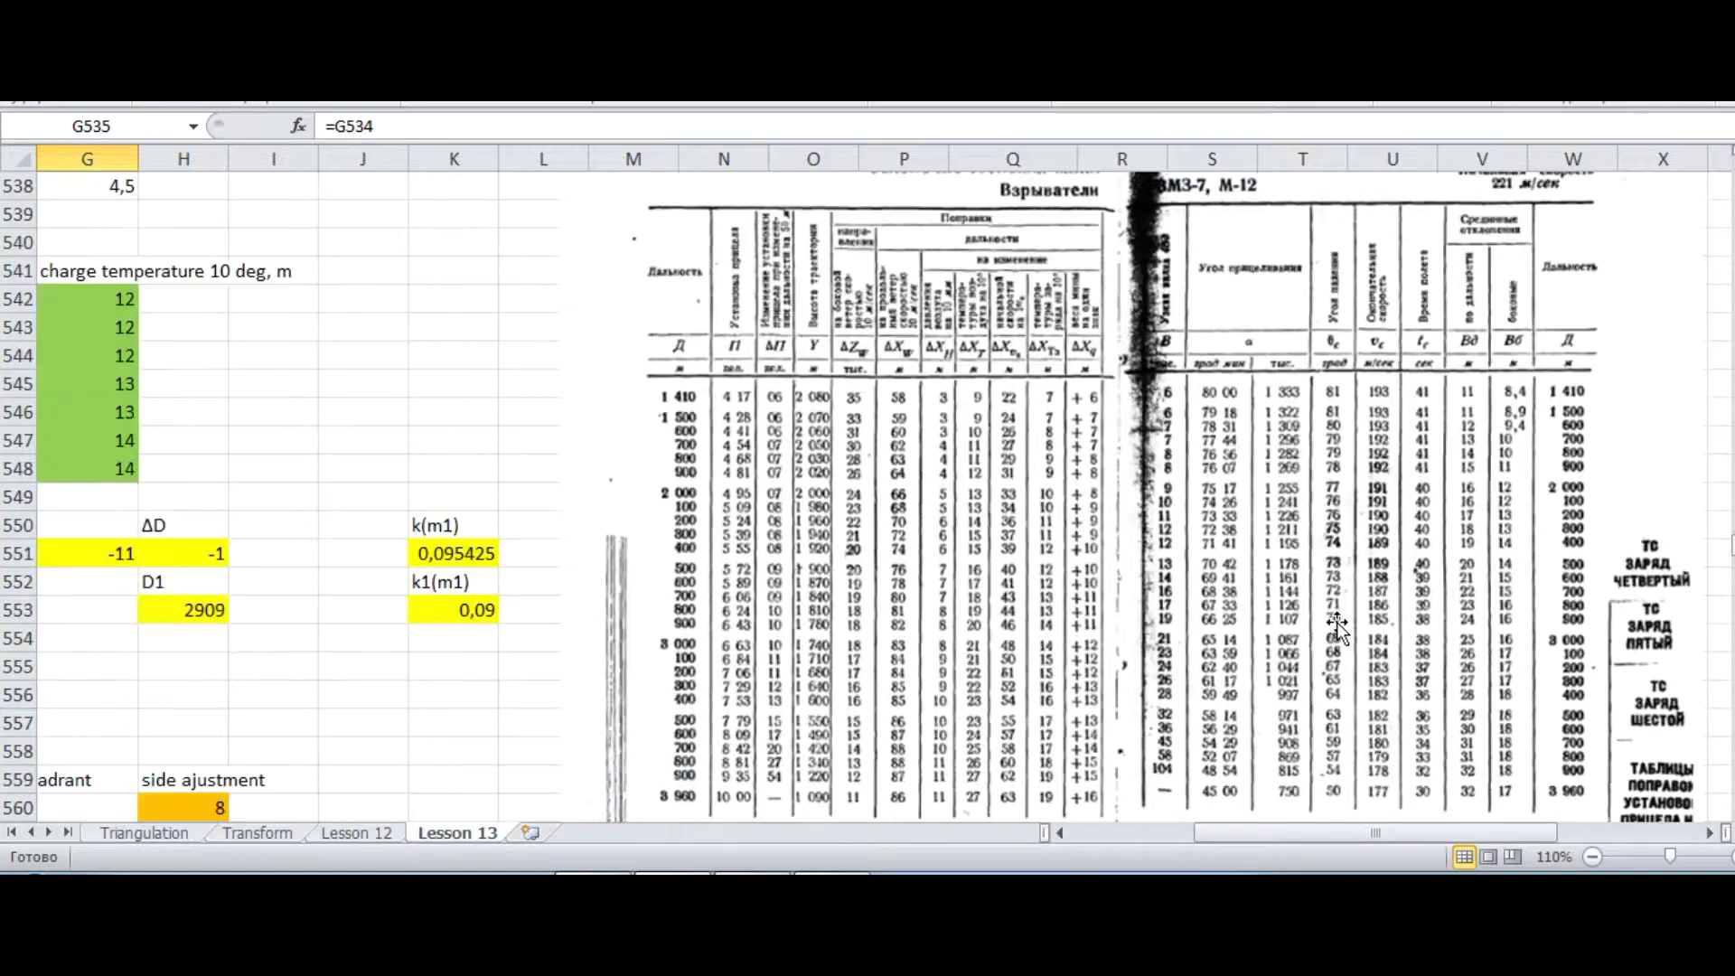
{"action": "scroll", "coordinate": [1337, 622], "scroll_direction": "down", "scroll_amount": 3}
{"action": "scroll", "coordinate": [1376, 586], "scroll_direction": "up", "scroll_amount": 2}
{"action": "left_click_drag", "start_coordinate": [1338, 833], "coordinate": [1218, 830]}
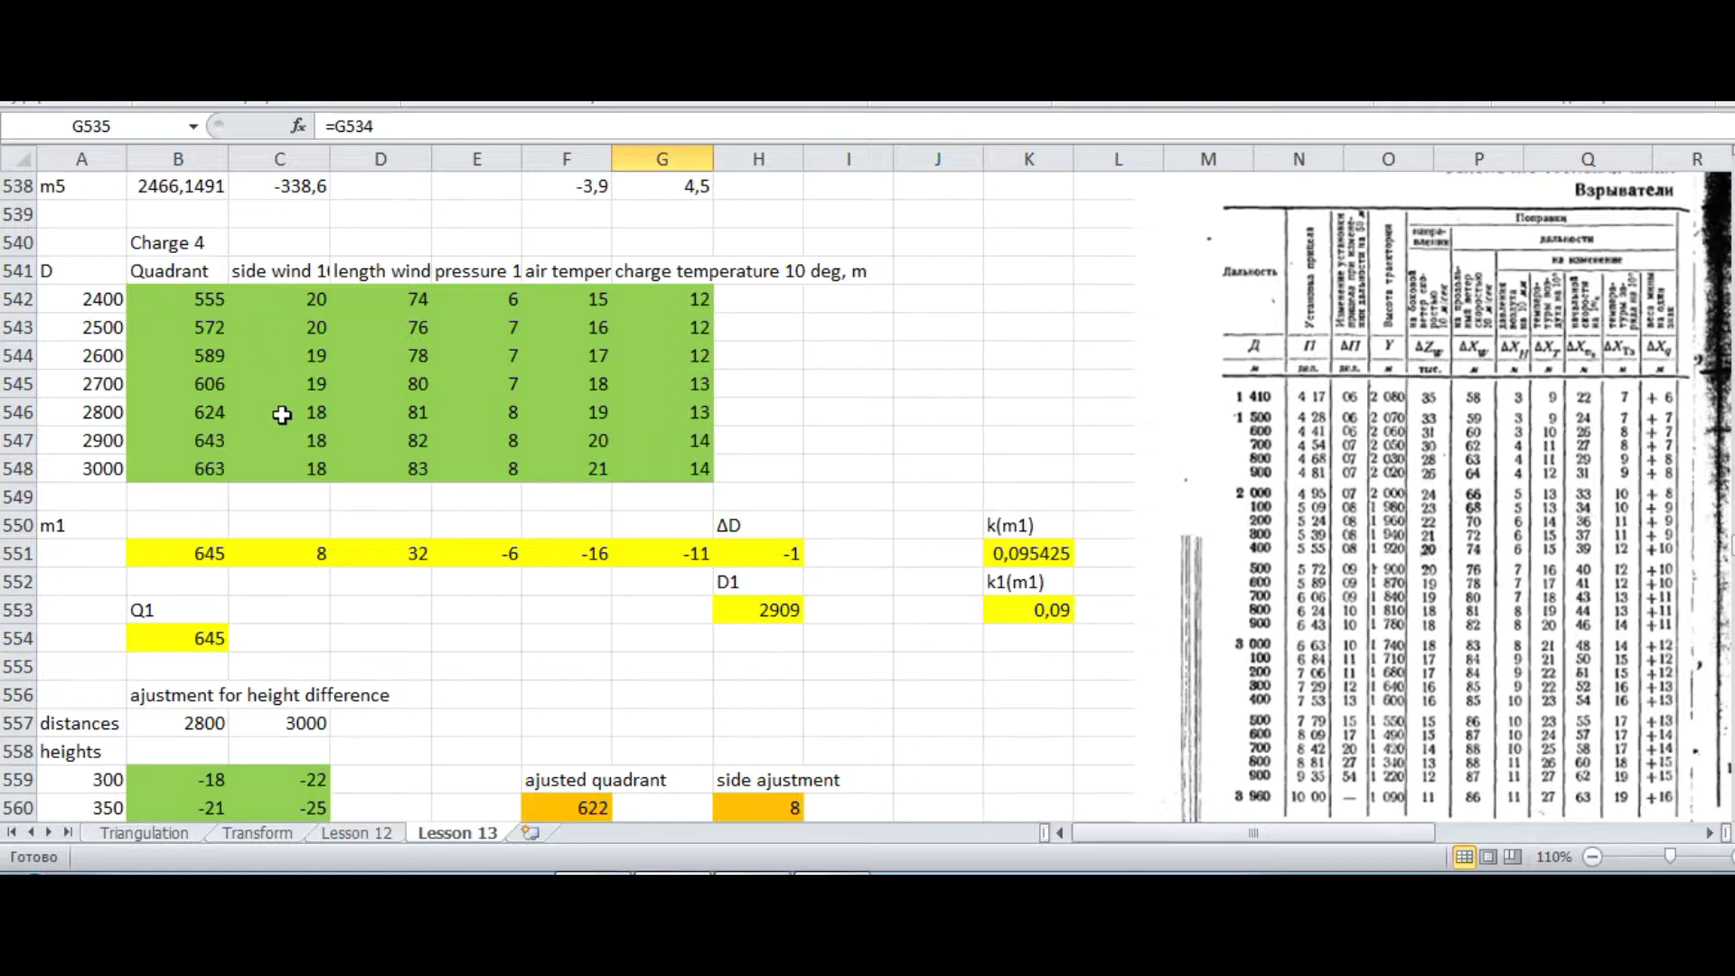
Step: Read the full Charge 4 column headings in row 541, from side wind to charge temperature
{"action": "left_click", "coordinate": [295, 270]}
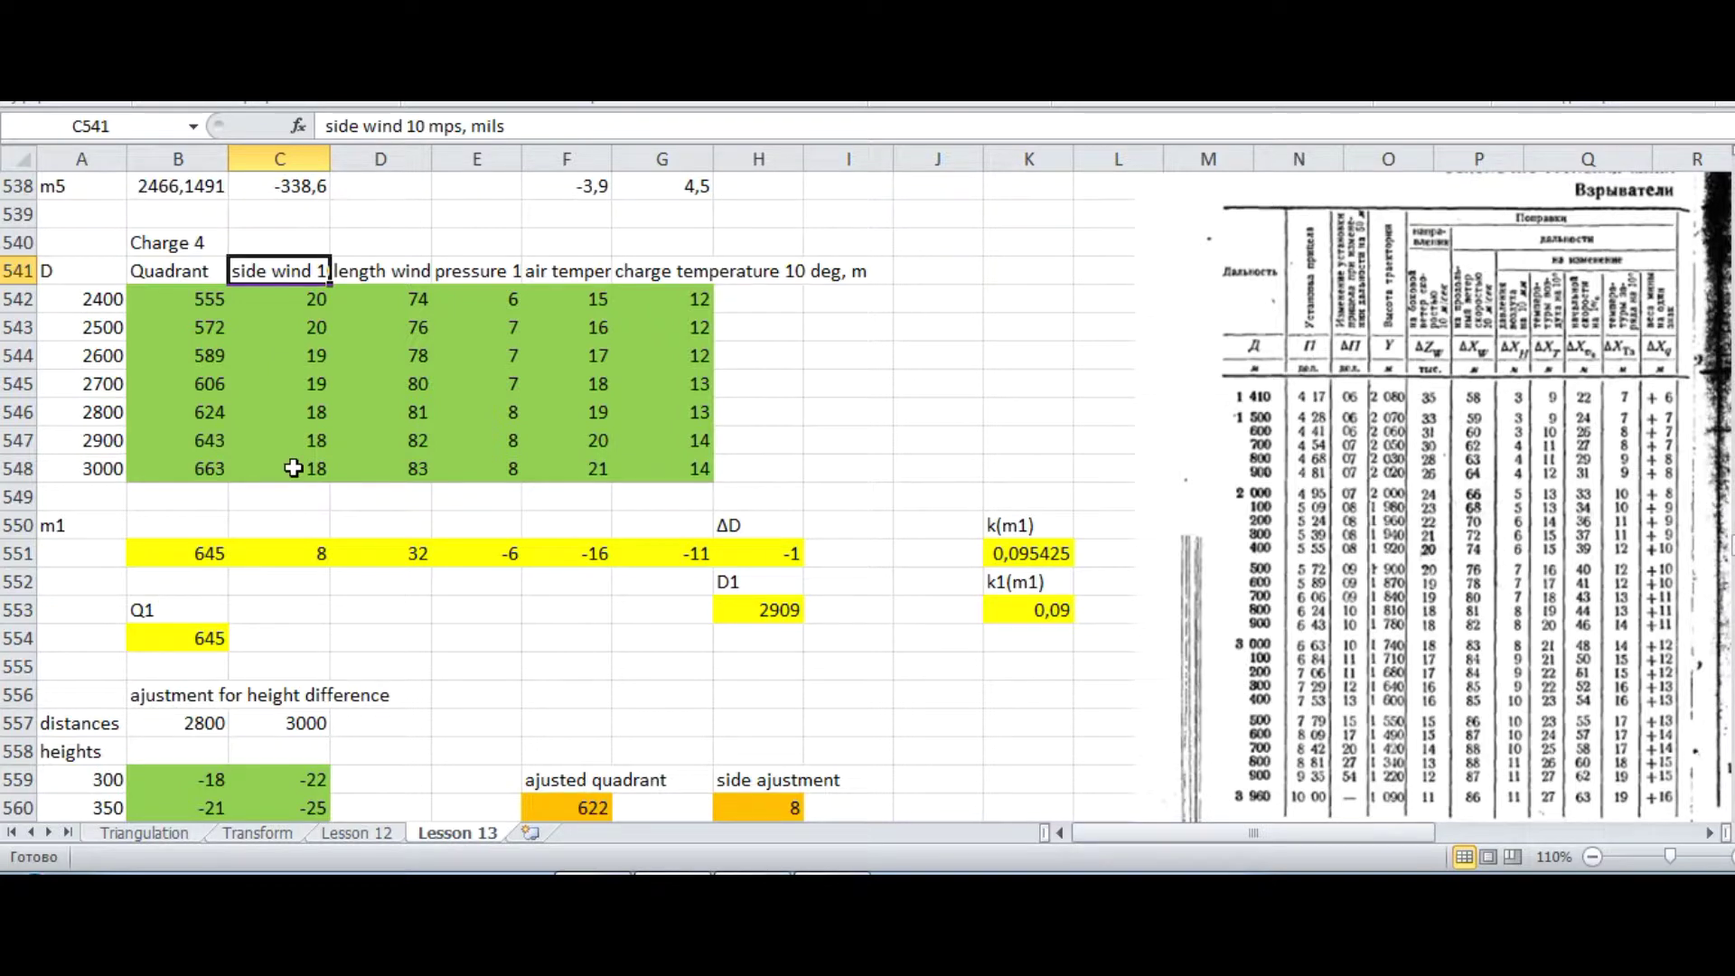
{"action": "left_click", "coordinate": [357, 273]}
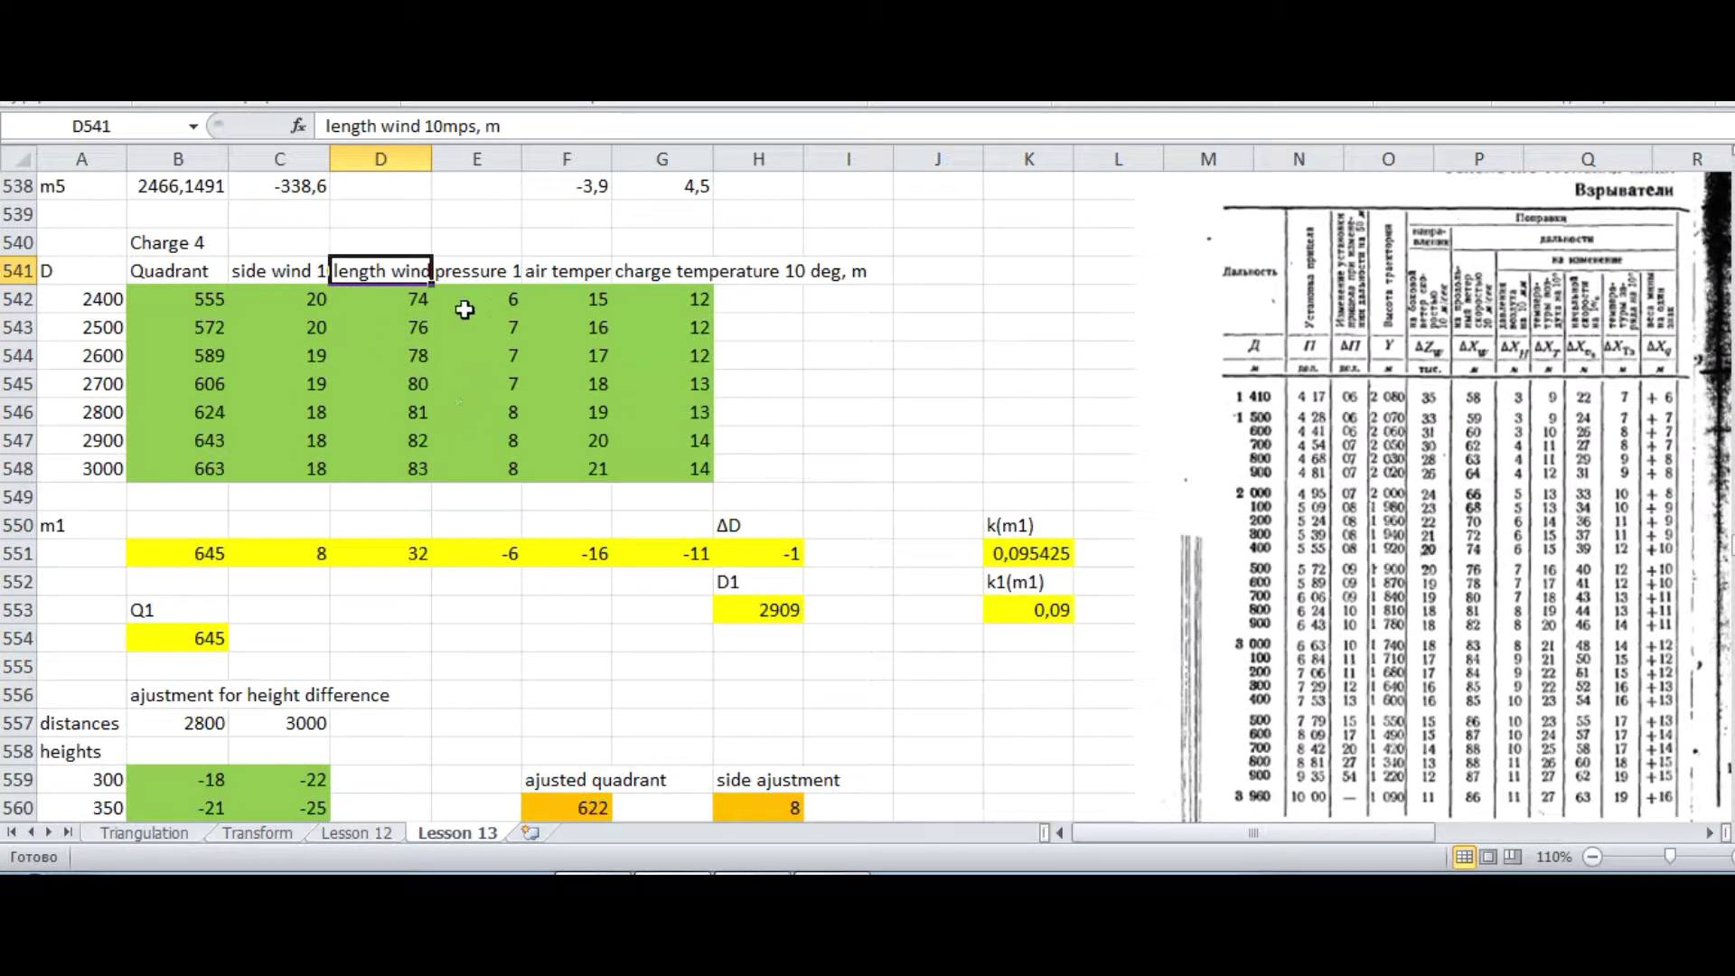
{"action": "left_click", "coordinate": [452, 273]}
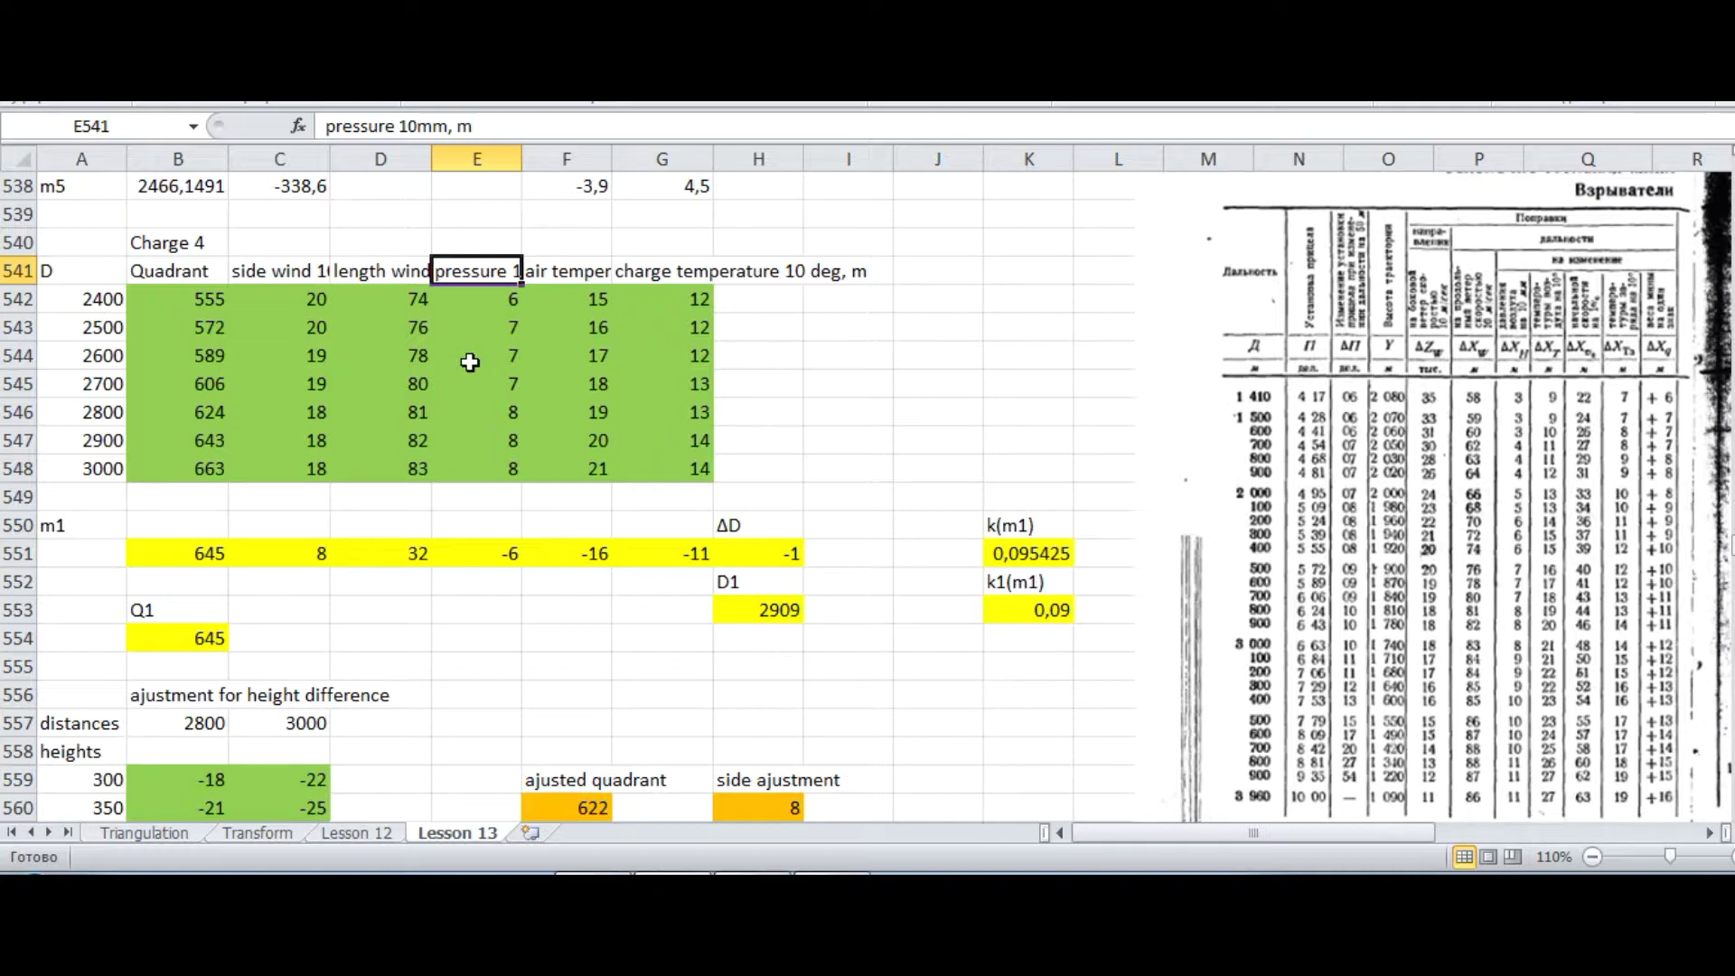
{"action": "left_click", "coordinate": [567, 272]}
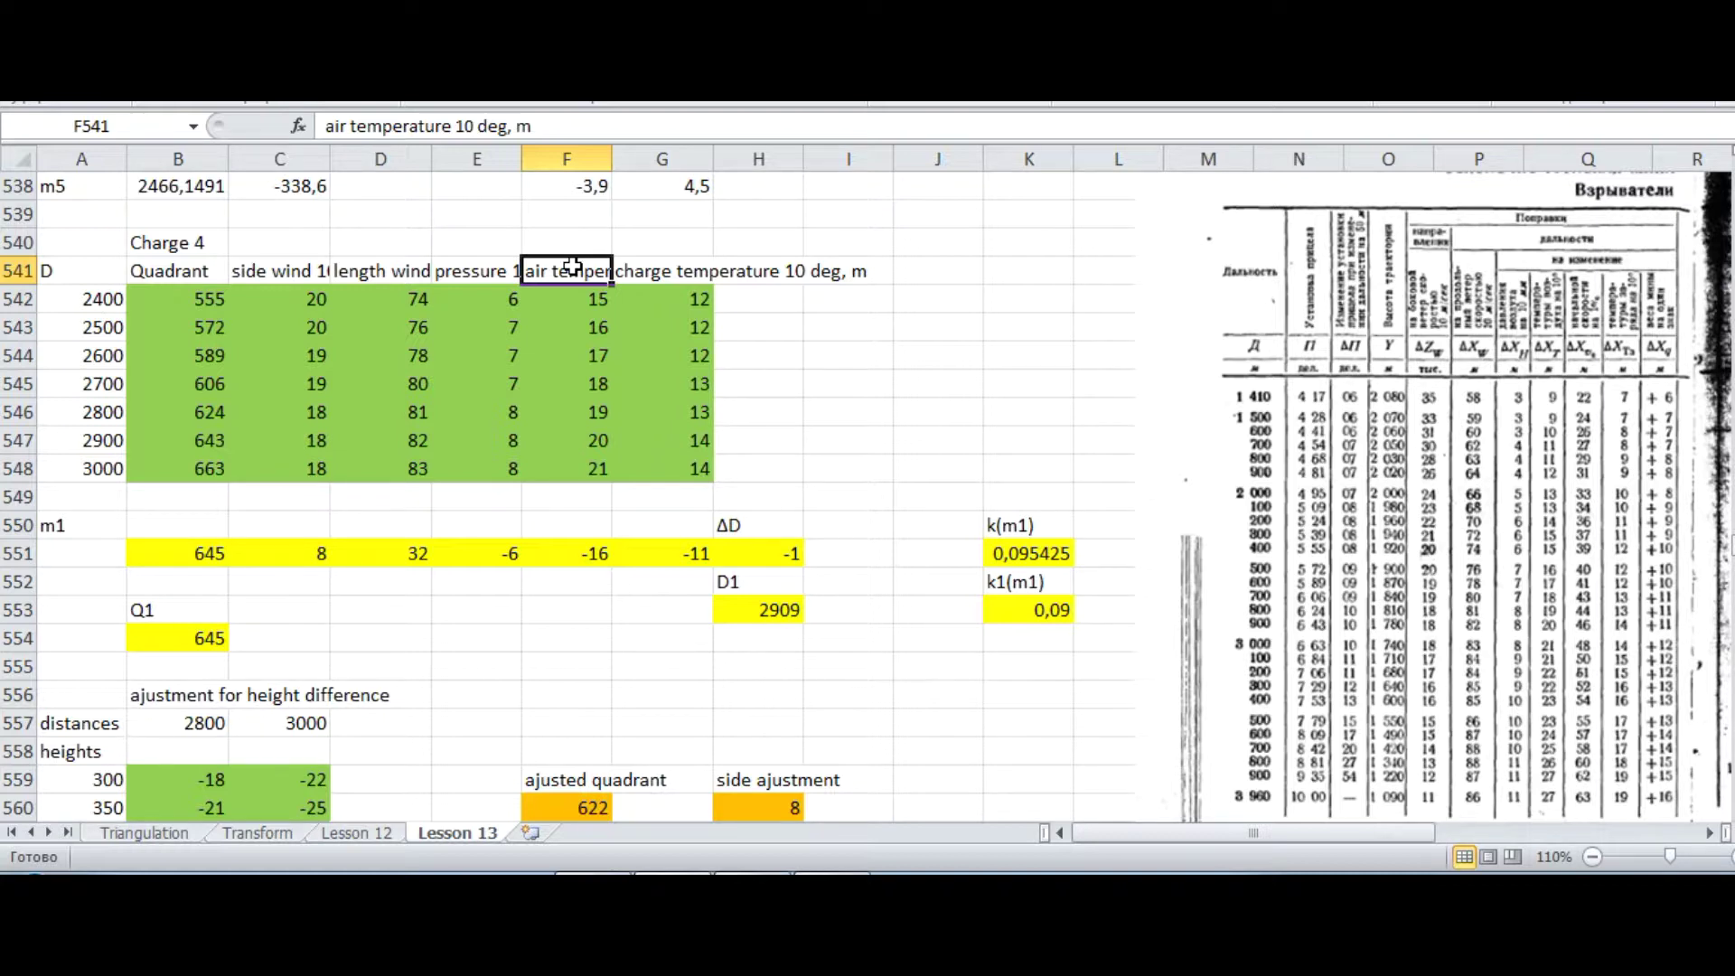
{"action": "left_click", "coordinate": [662, 278]}
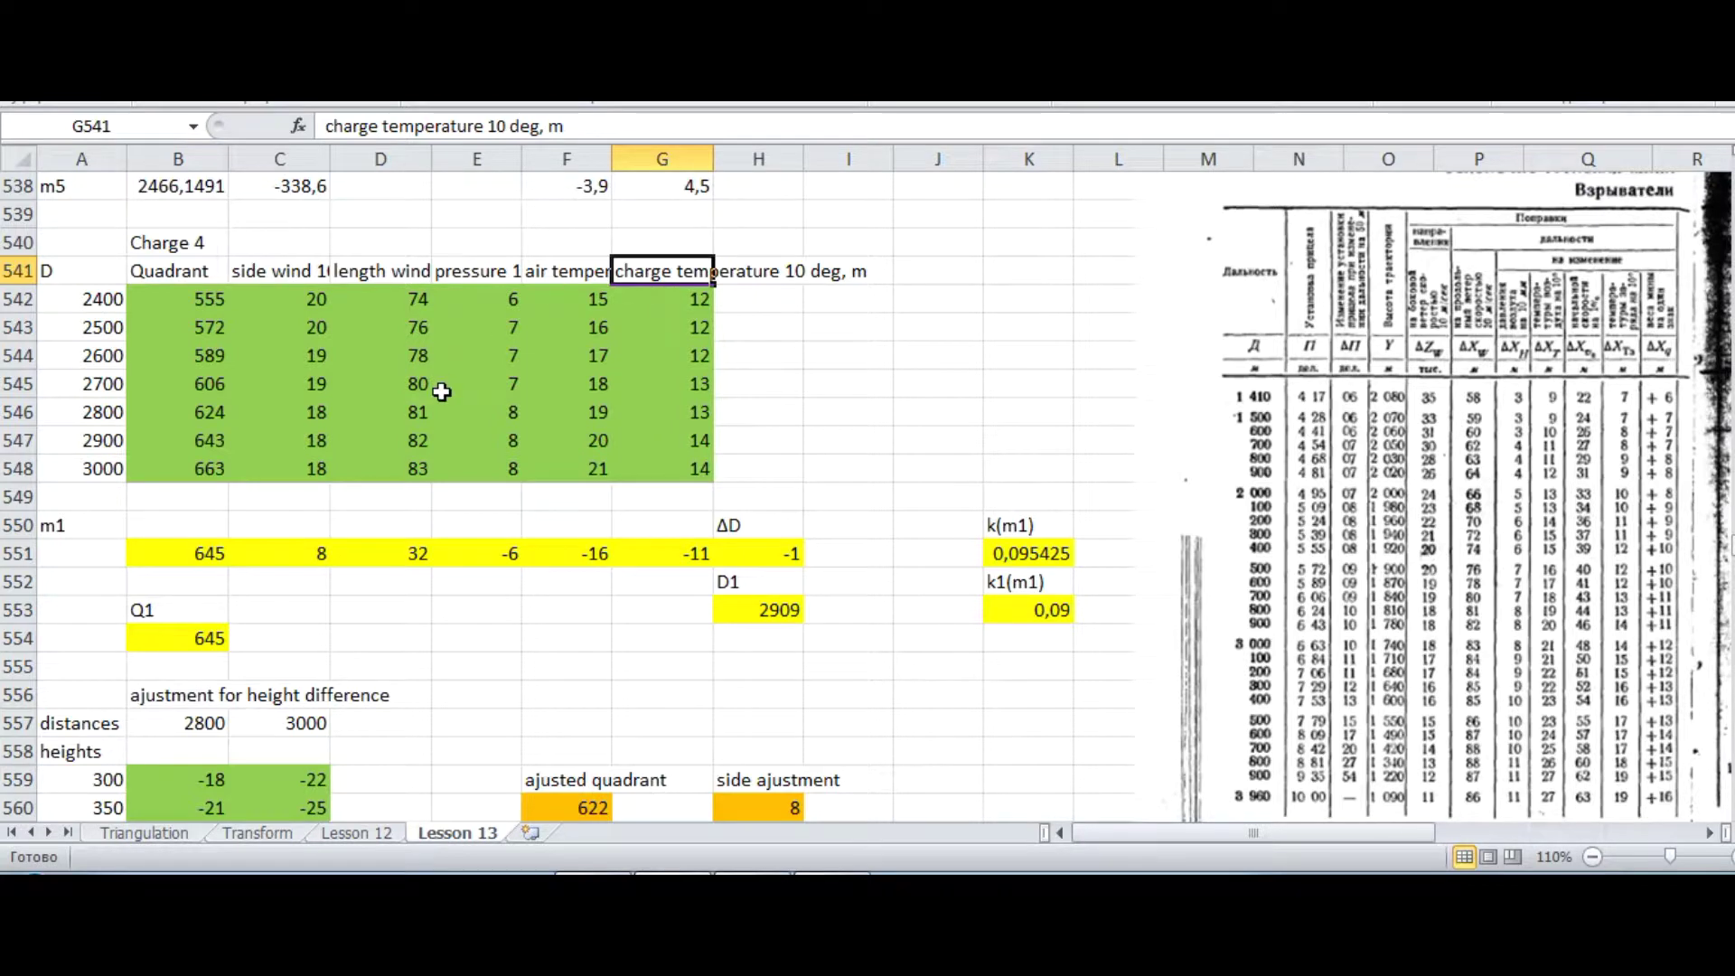
Step: Inspect the m1 formulas for k(m1) in K551 and for the row 551 cells B551 through E551
{"action": "scroll", "coordinate": [443, 390], "scroll_direction": "down", "scroll_amount": 2}
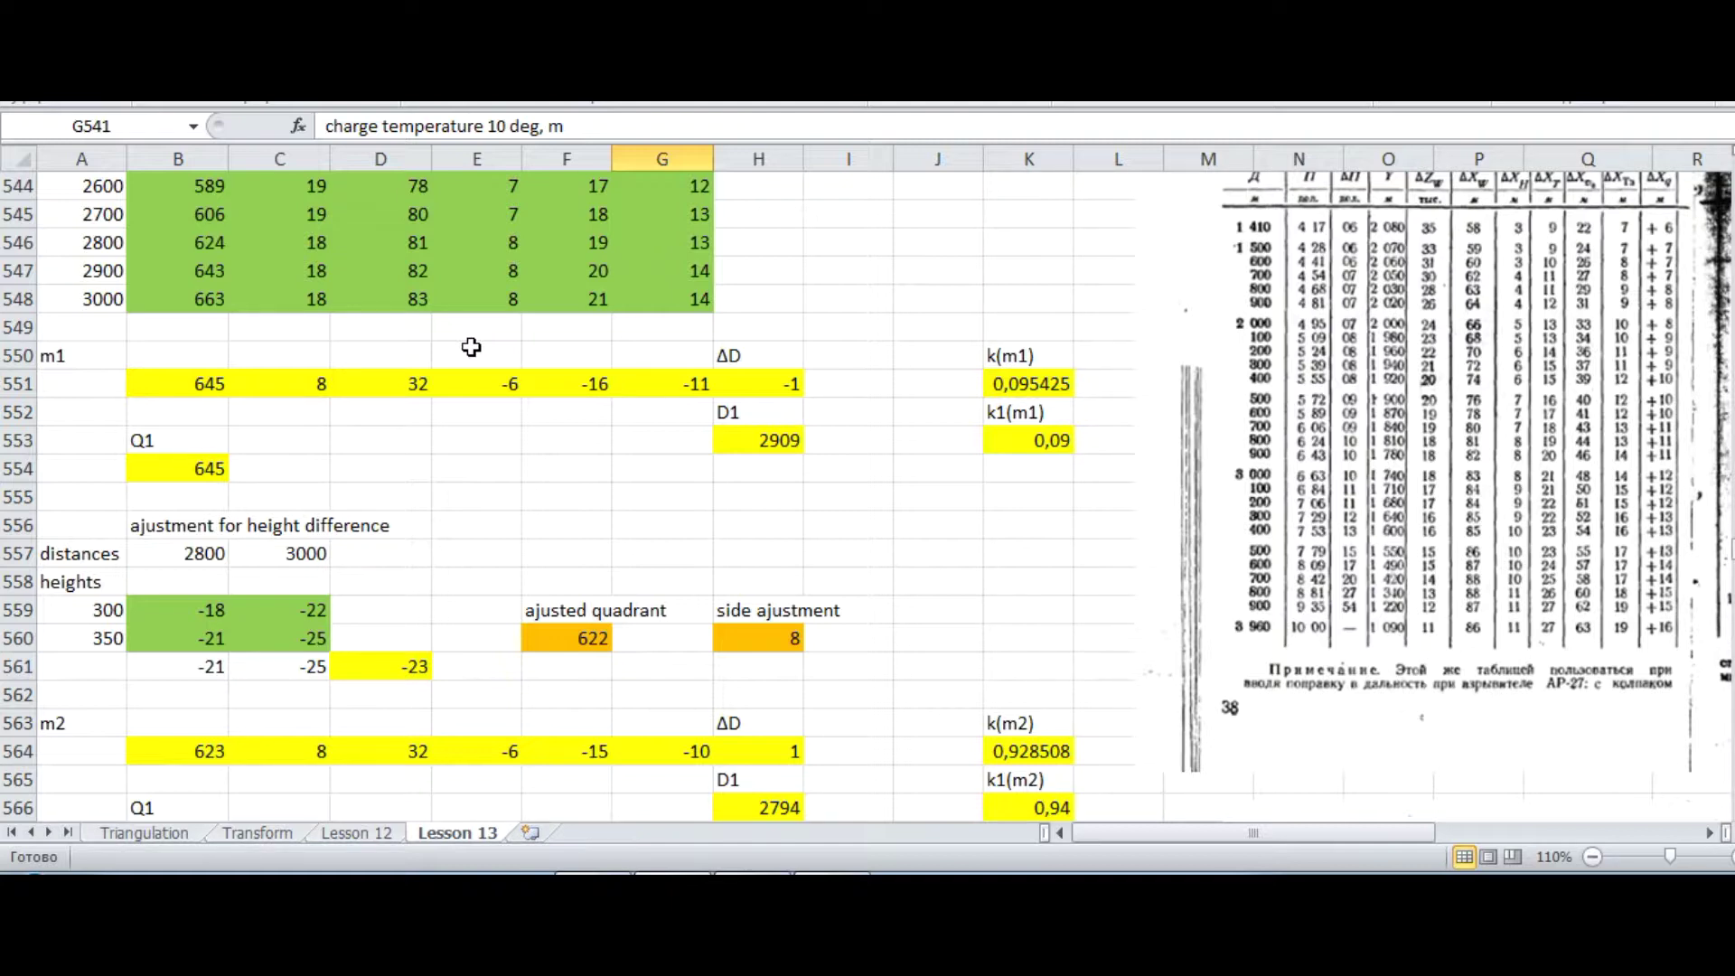
{"action": "left_click", "coordinate": [1019, 389]}
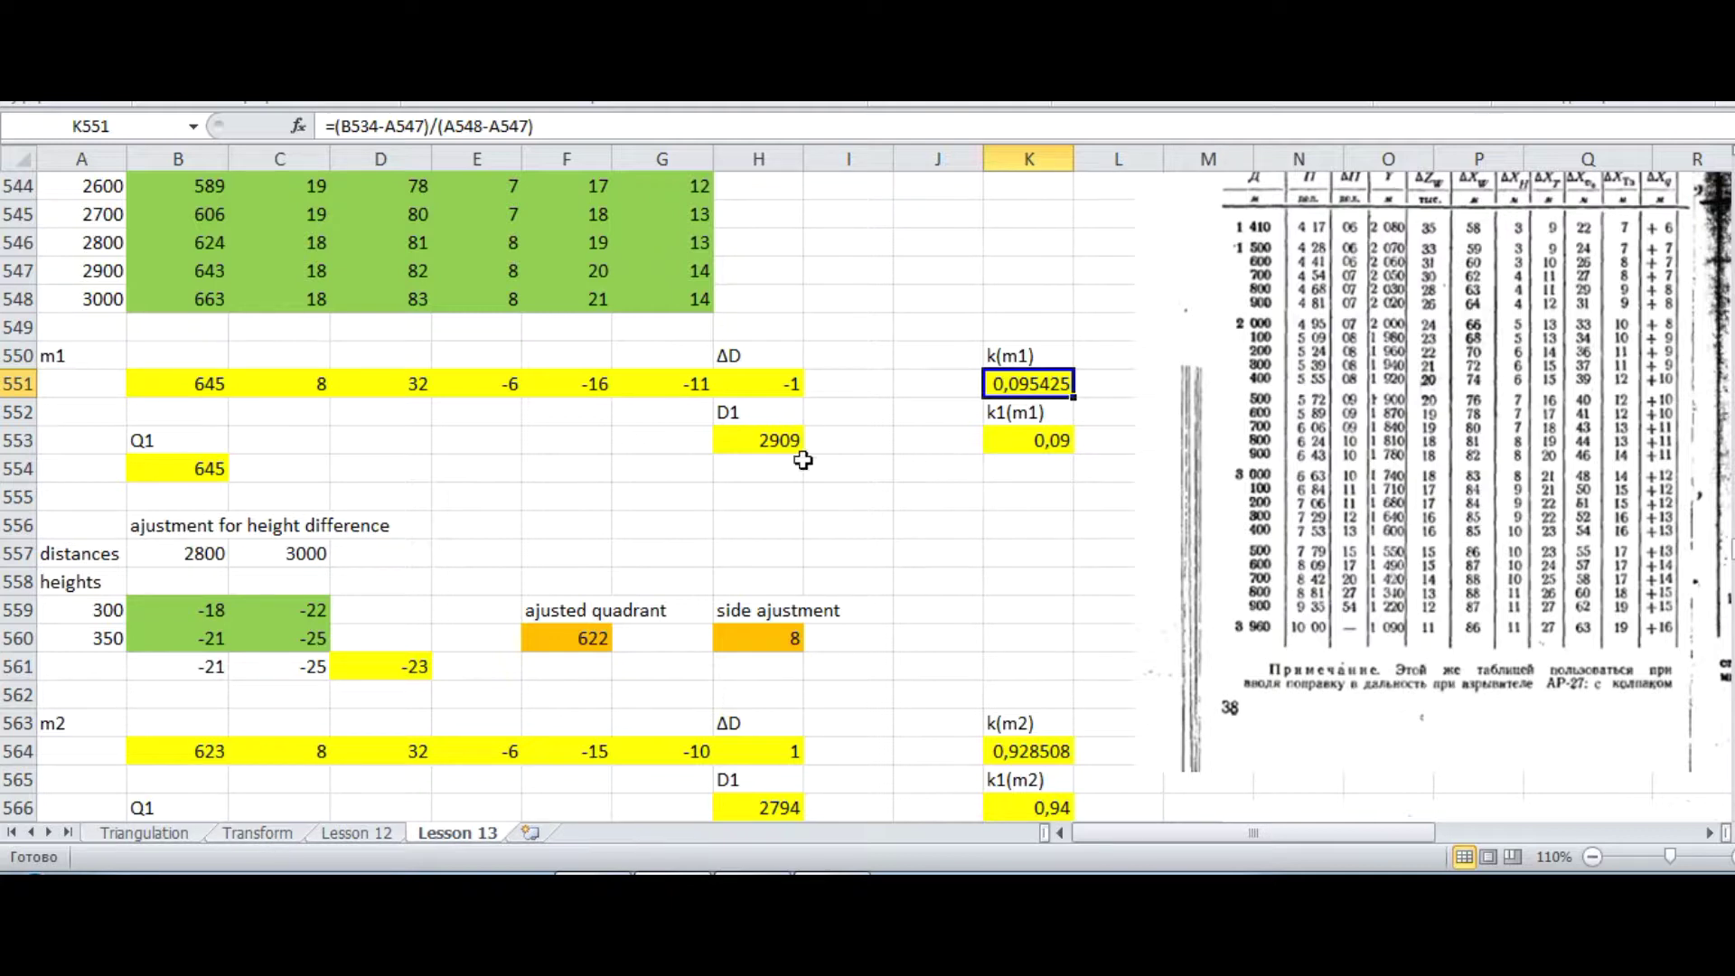
{"action": "left_click", "coordinate": [189, 384]}
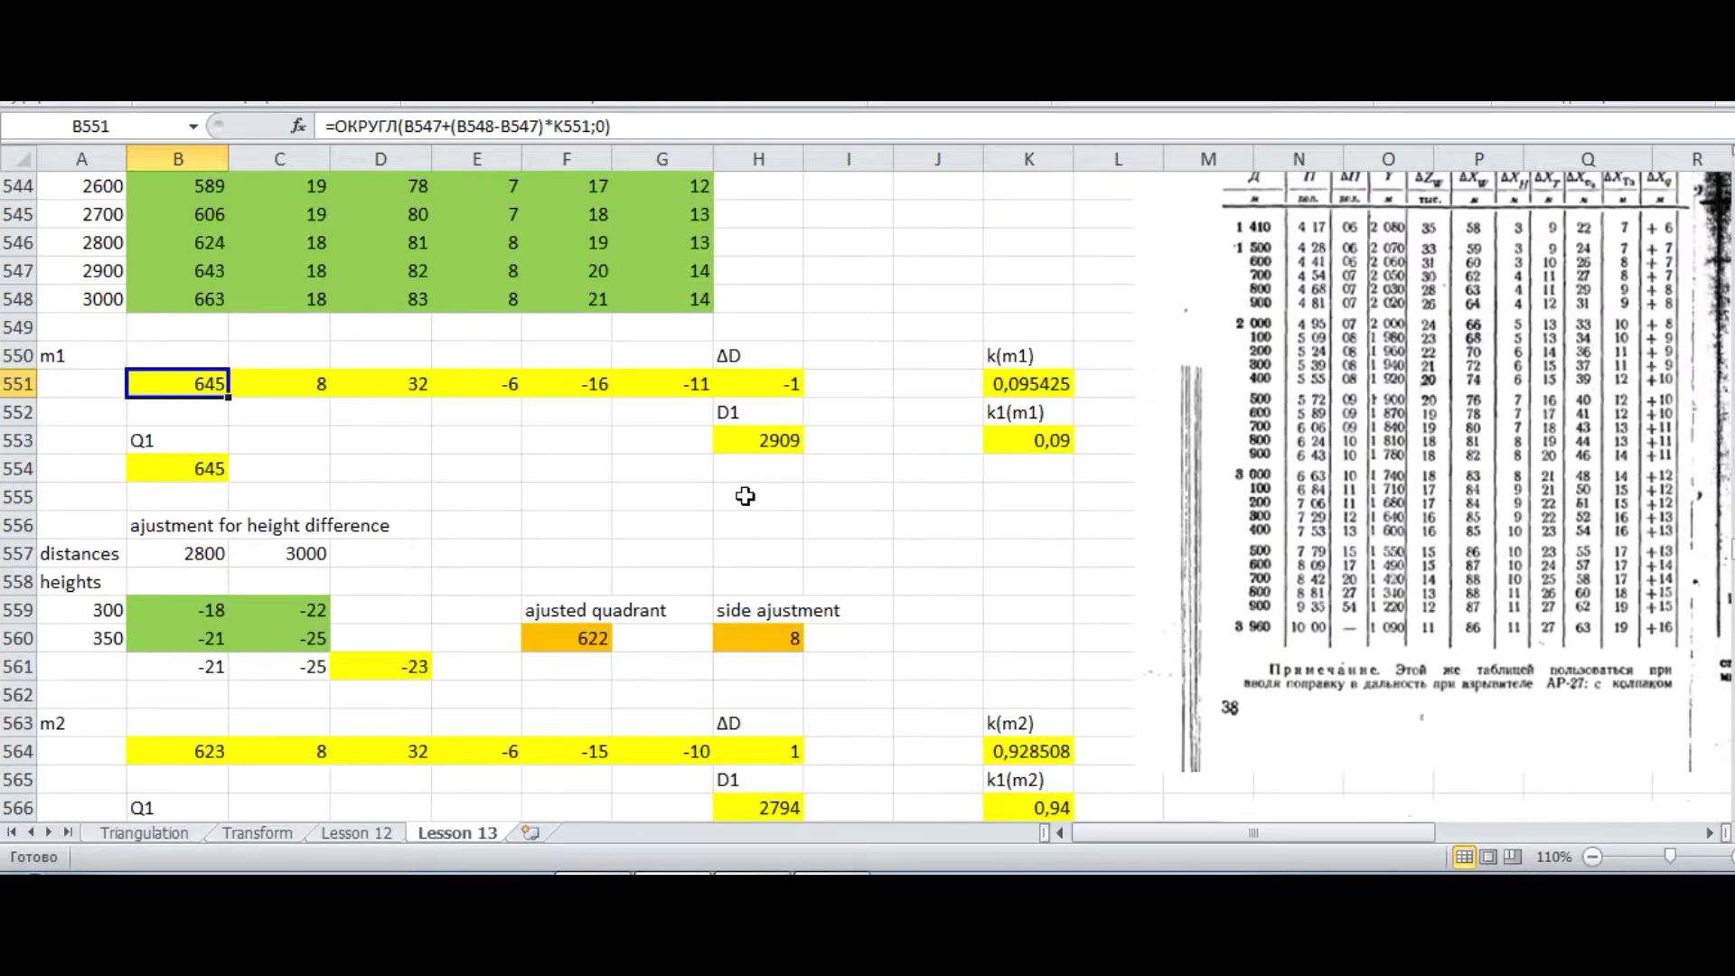
{"action": "left_click", "coordinate": [292, 383]}
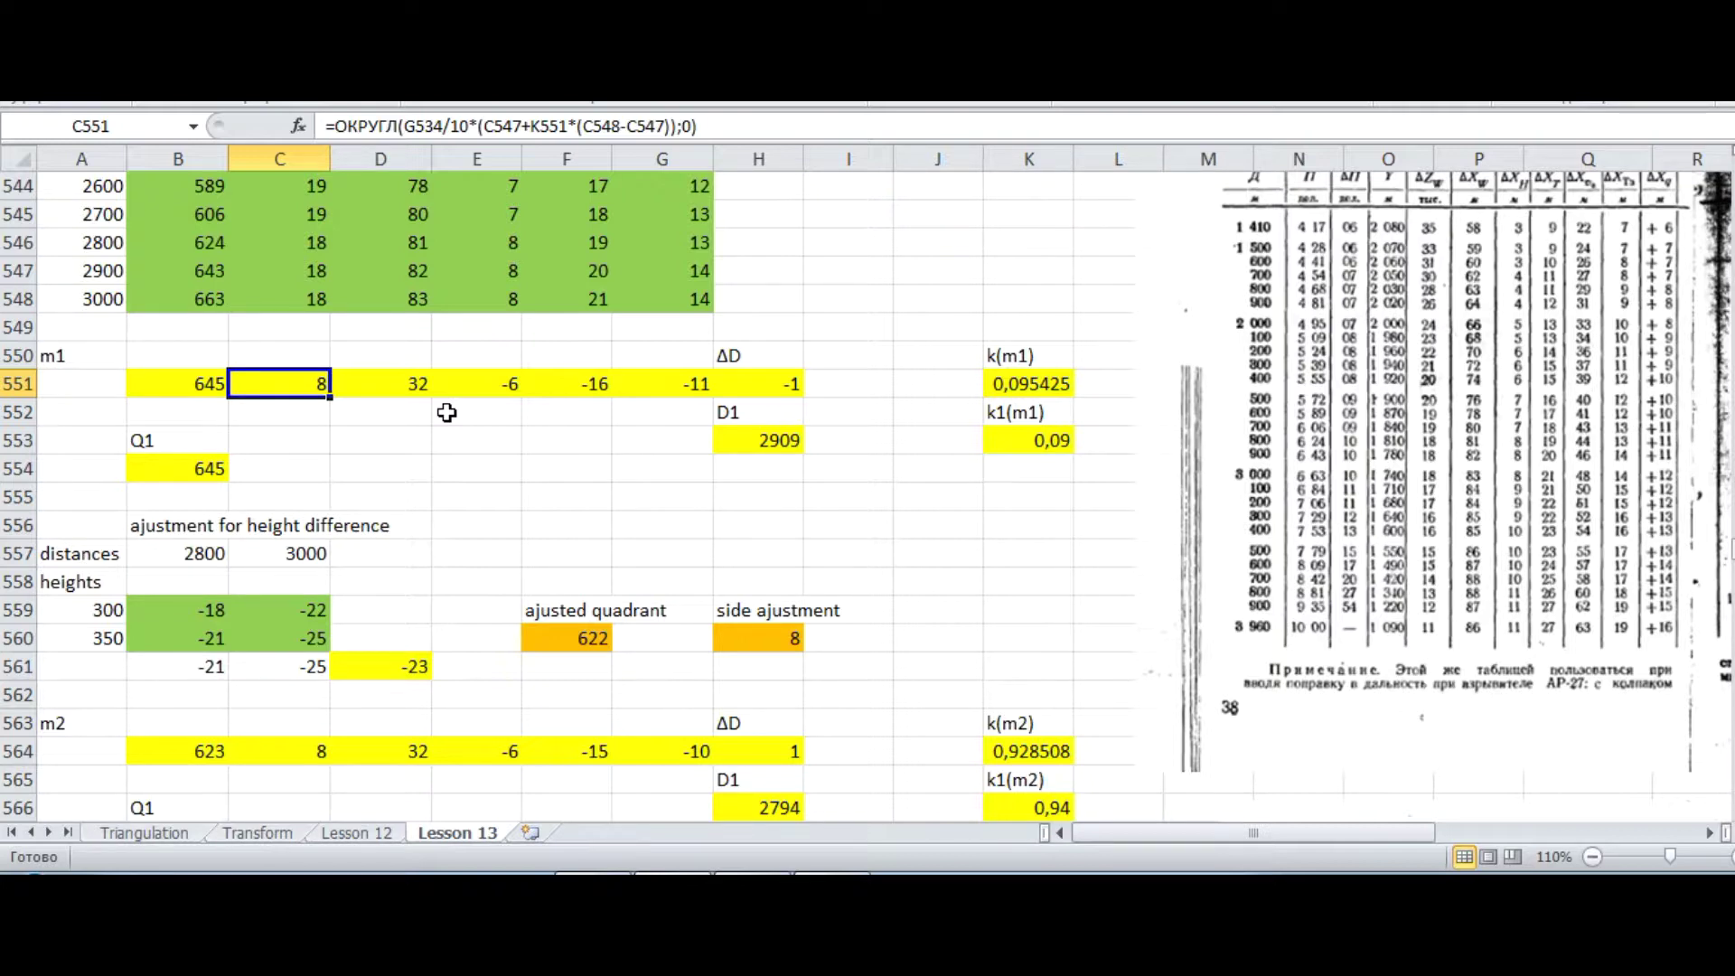
{"action": "left_click", "coordinate": [415, 383]}
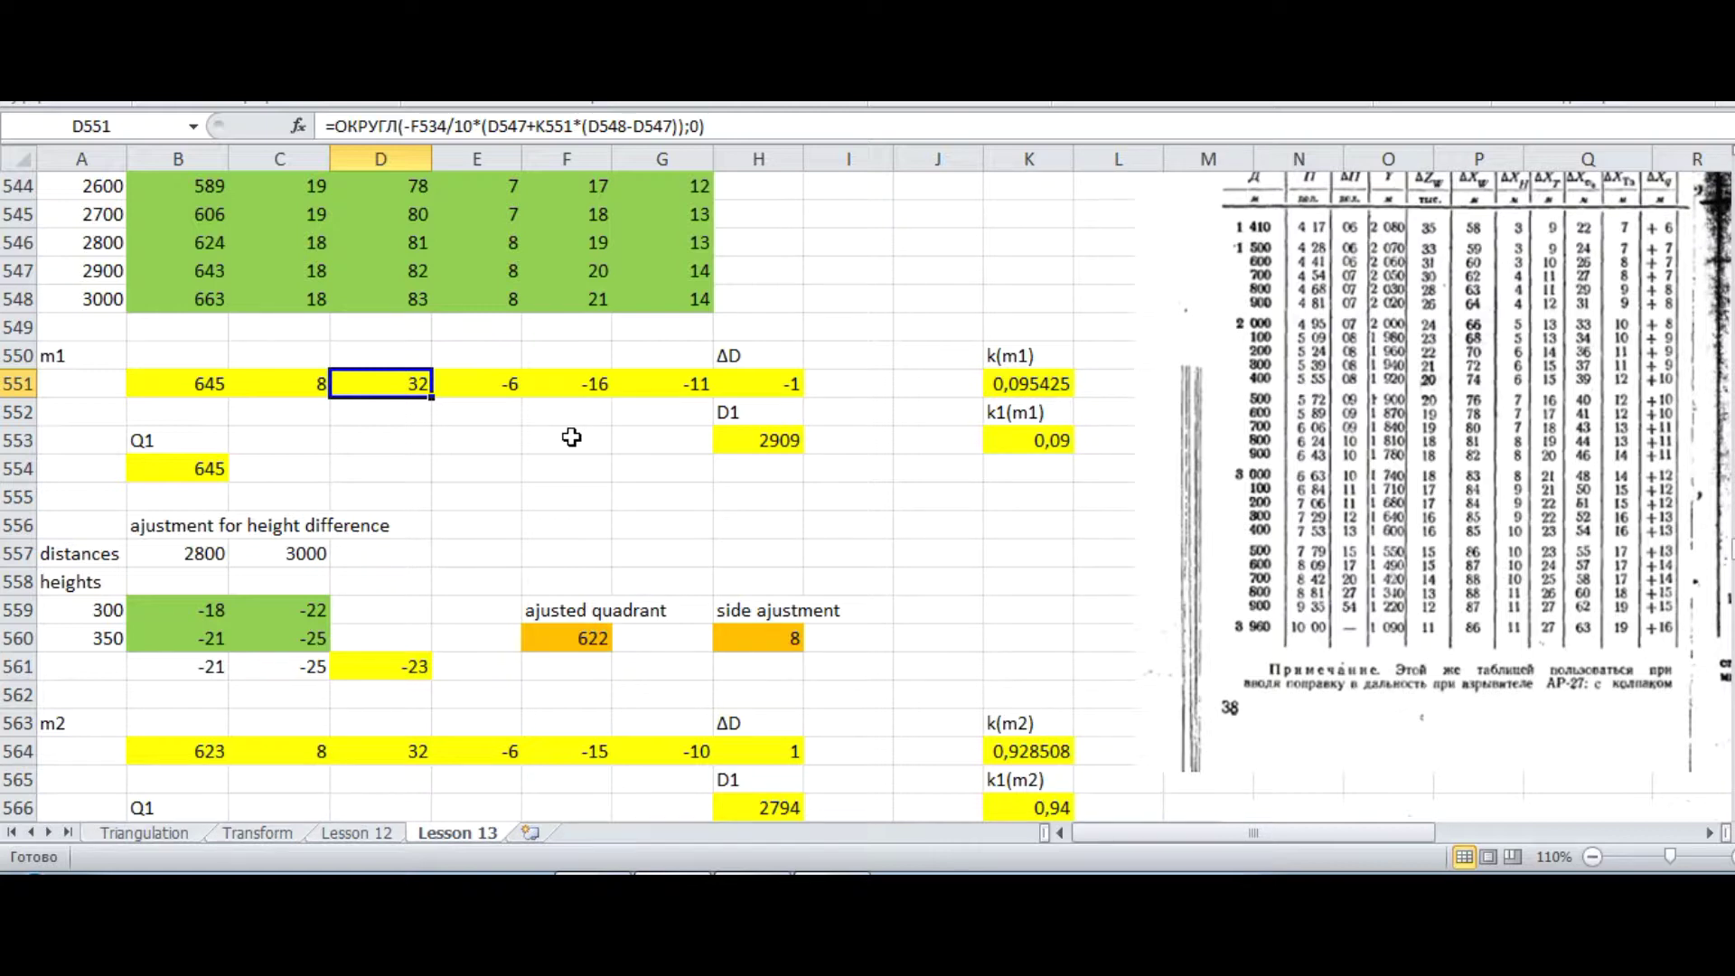
{"action": "left_click", "coordinate": [496, 386]}
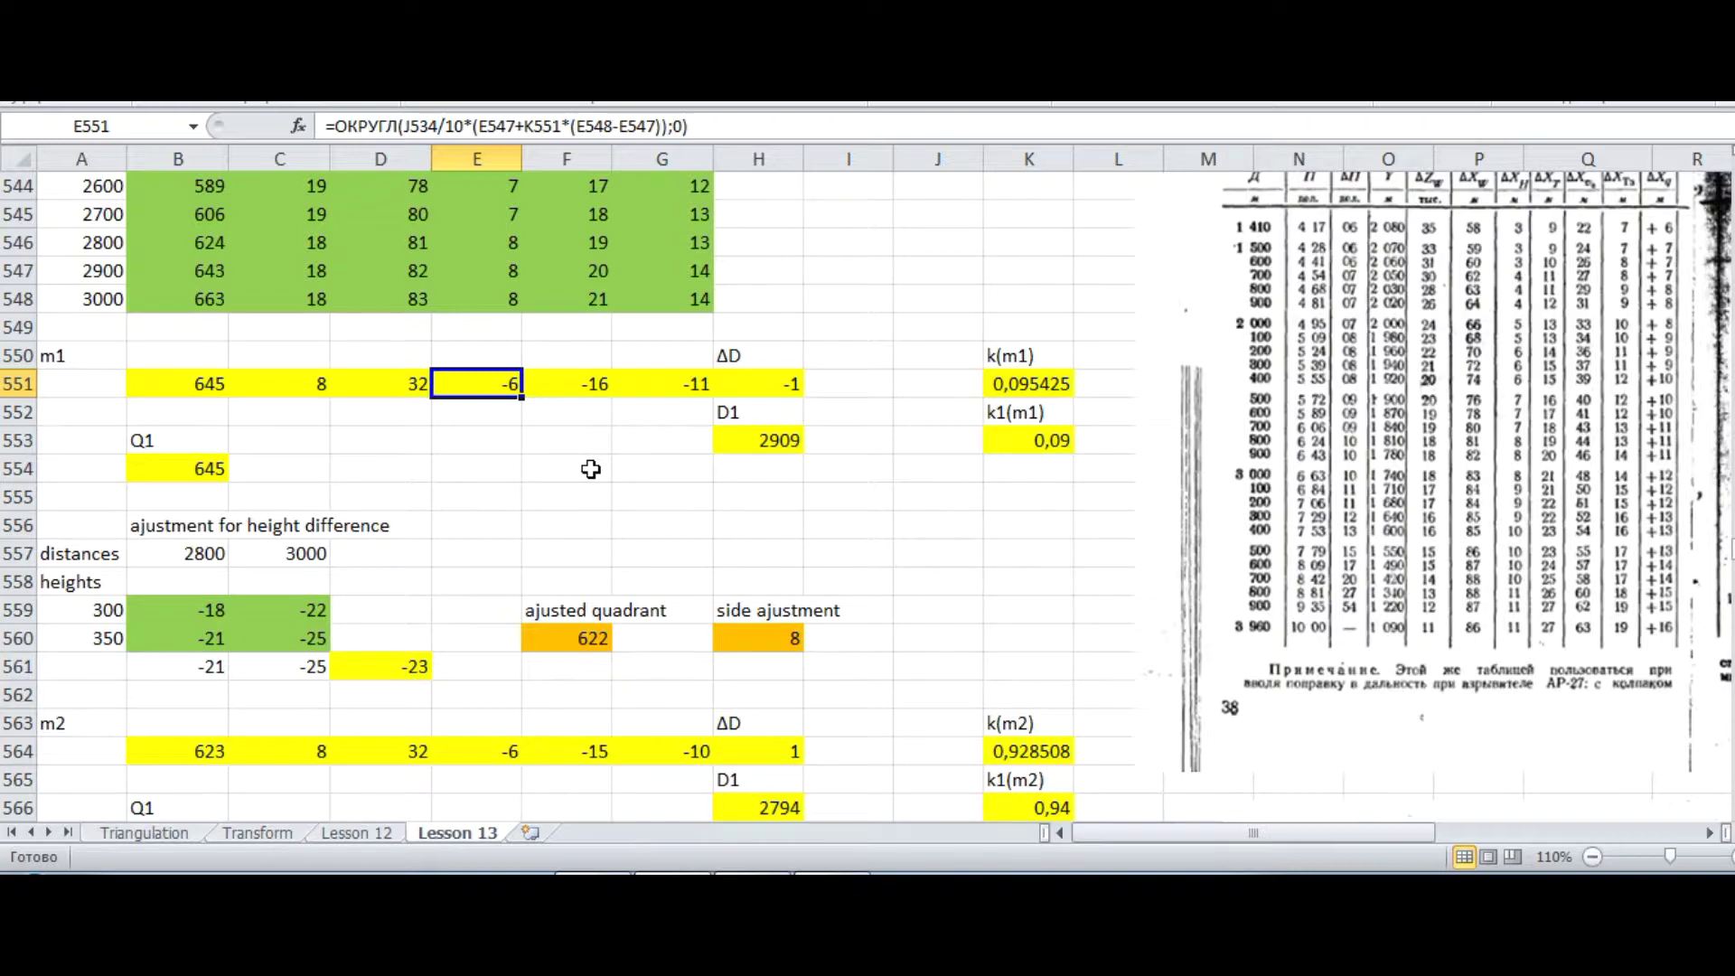
Step: Check the ΔP input cell J534 that the pressure formula in E551 refers to
{"action": "scroll", "coordinate": [965, 443], "scroll_direction": "up", "scroll_amount": 8}
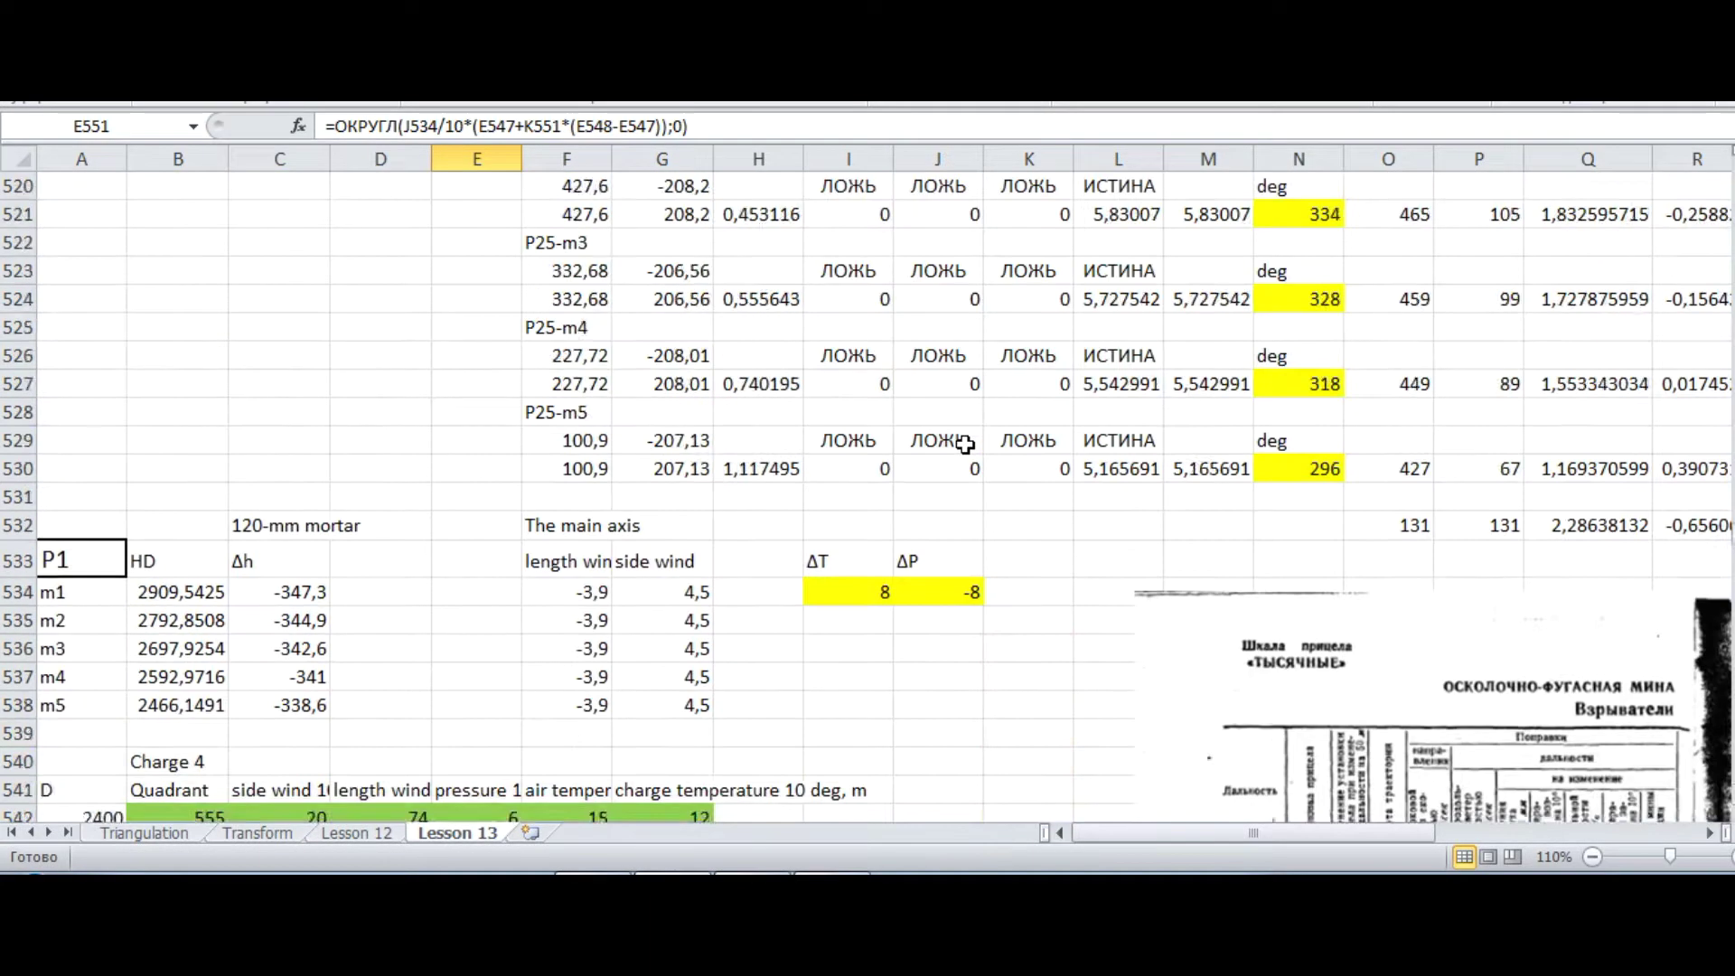
{"action": "scroll", "coordinate": [965, 443], "scroll_direction": "down", "scroll_amount": 1}
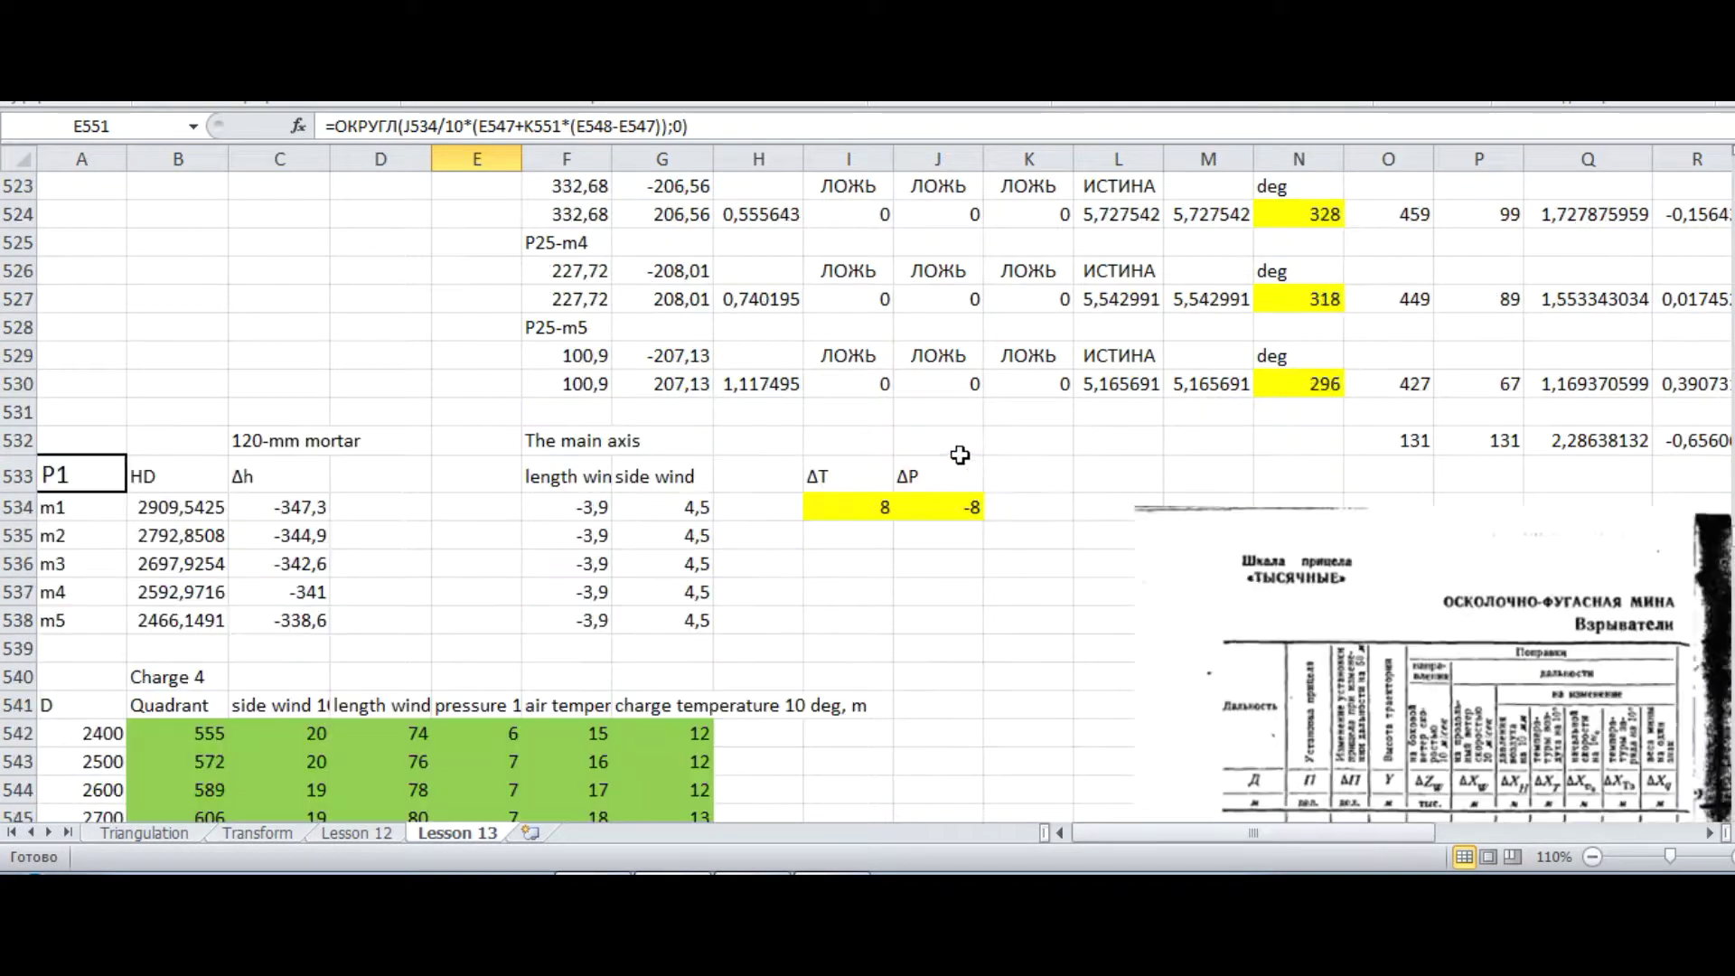
{"action": "left_click", "coordinate": [917, 508]}
{"action": "scroll", "coordinate": [1011, 537], "scroll_direction": "down", "scroll_amount": 10}
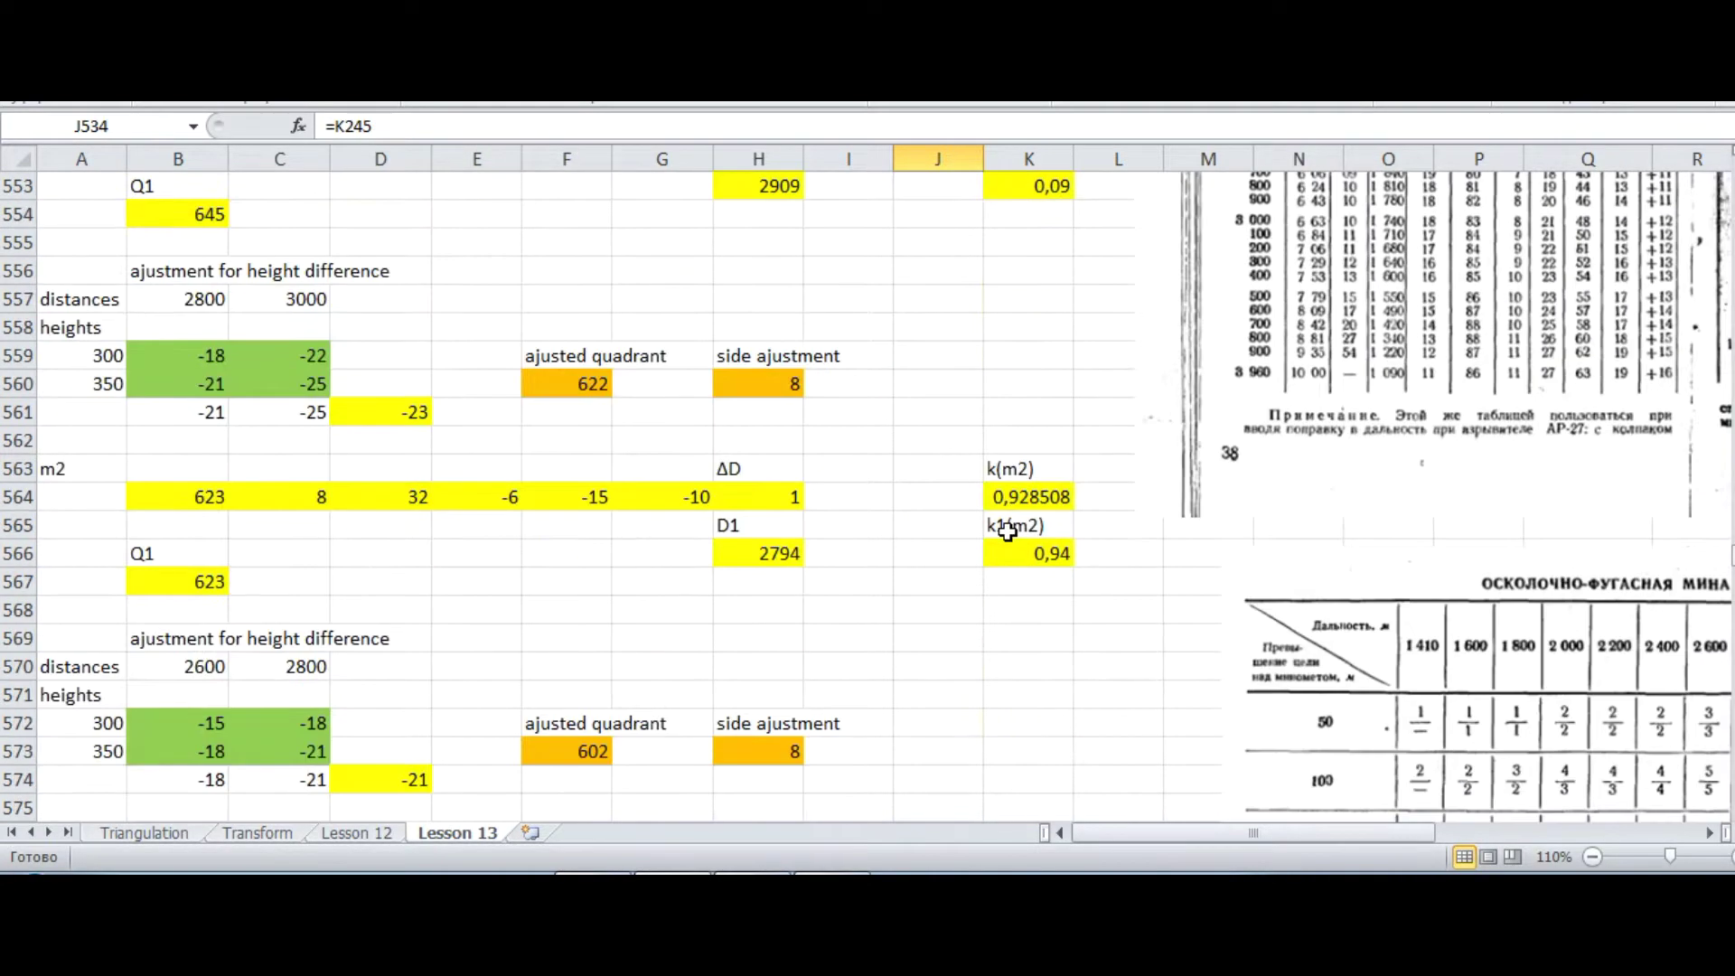
{"action": "scroll", "coordinate": [985, 537], "scroll_direction": "down", "scroll_amount": 3}
{"action": "scroll", "coordinate": [949, 519], "scroll_direction": "up", "scroll_amount": 5}
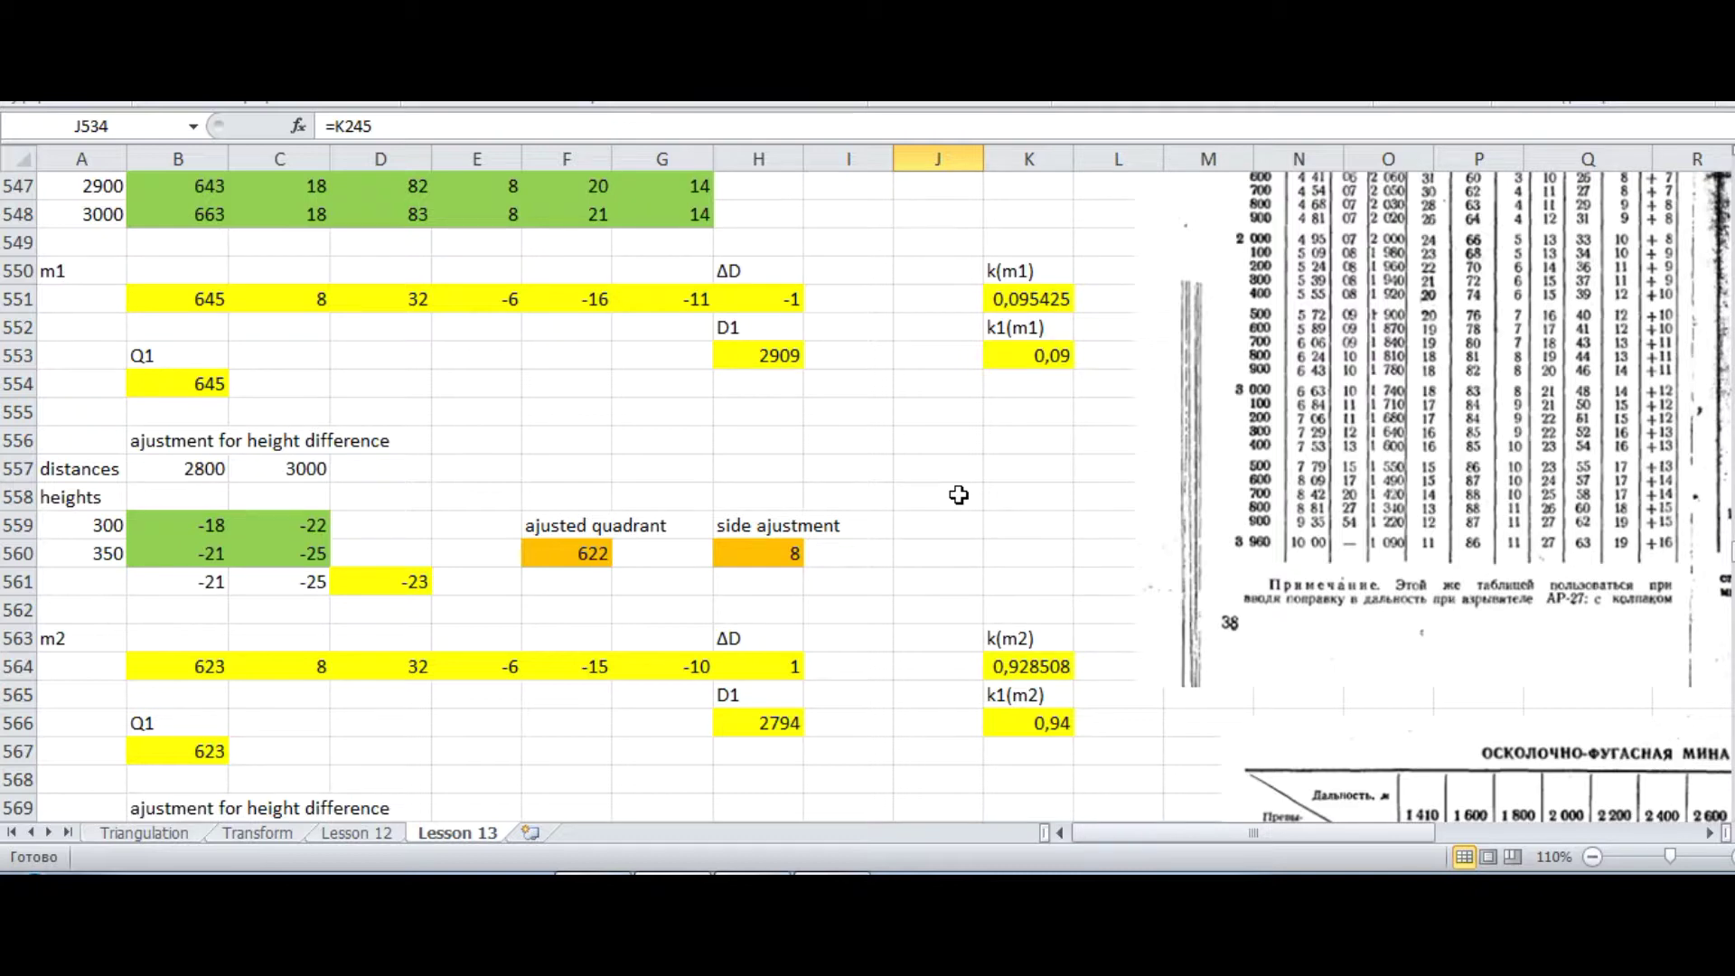
Step: Compare the pressure and air temperature formulas in E551 and F551, and check the ΔT input cell I534
{"action": "left_click_drag", "start_coordinate": [495, 298], "coordinate": [564, 299]}
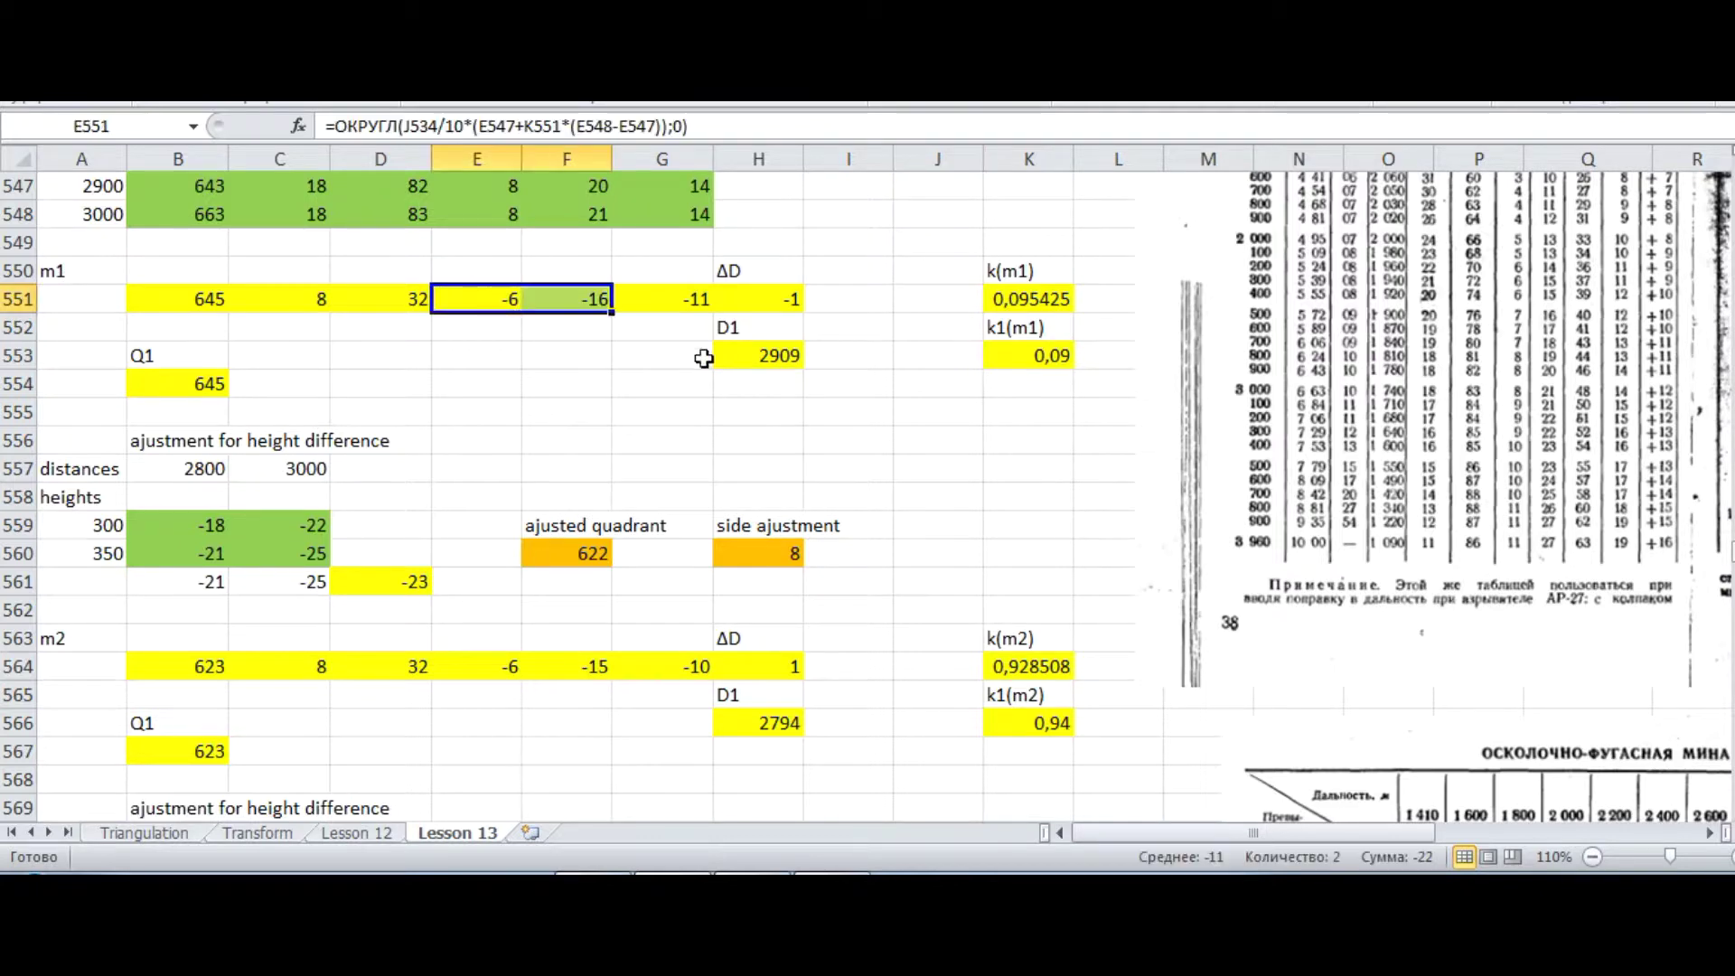
{"action": "left_click", "coordinate": [505, 301]}
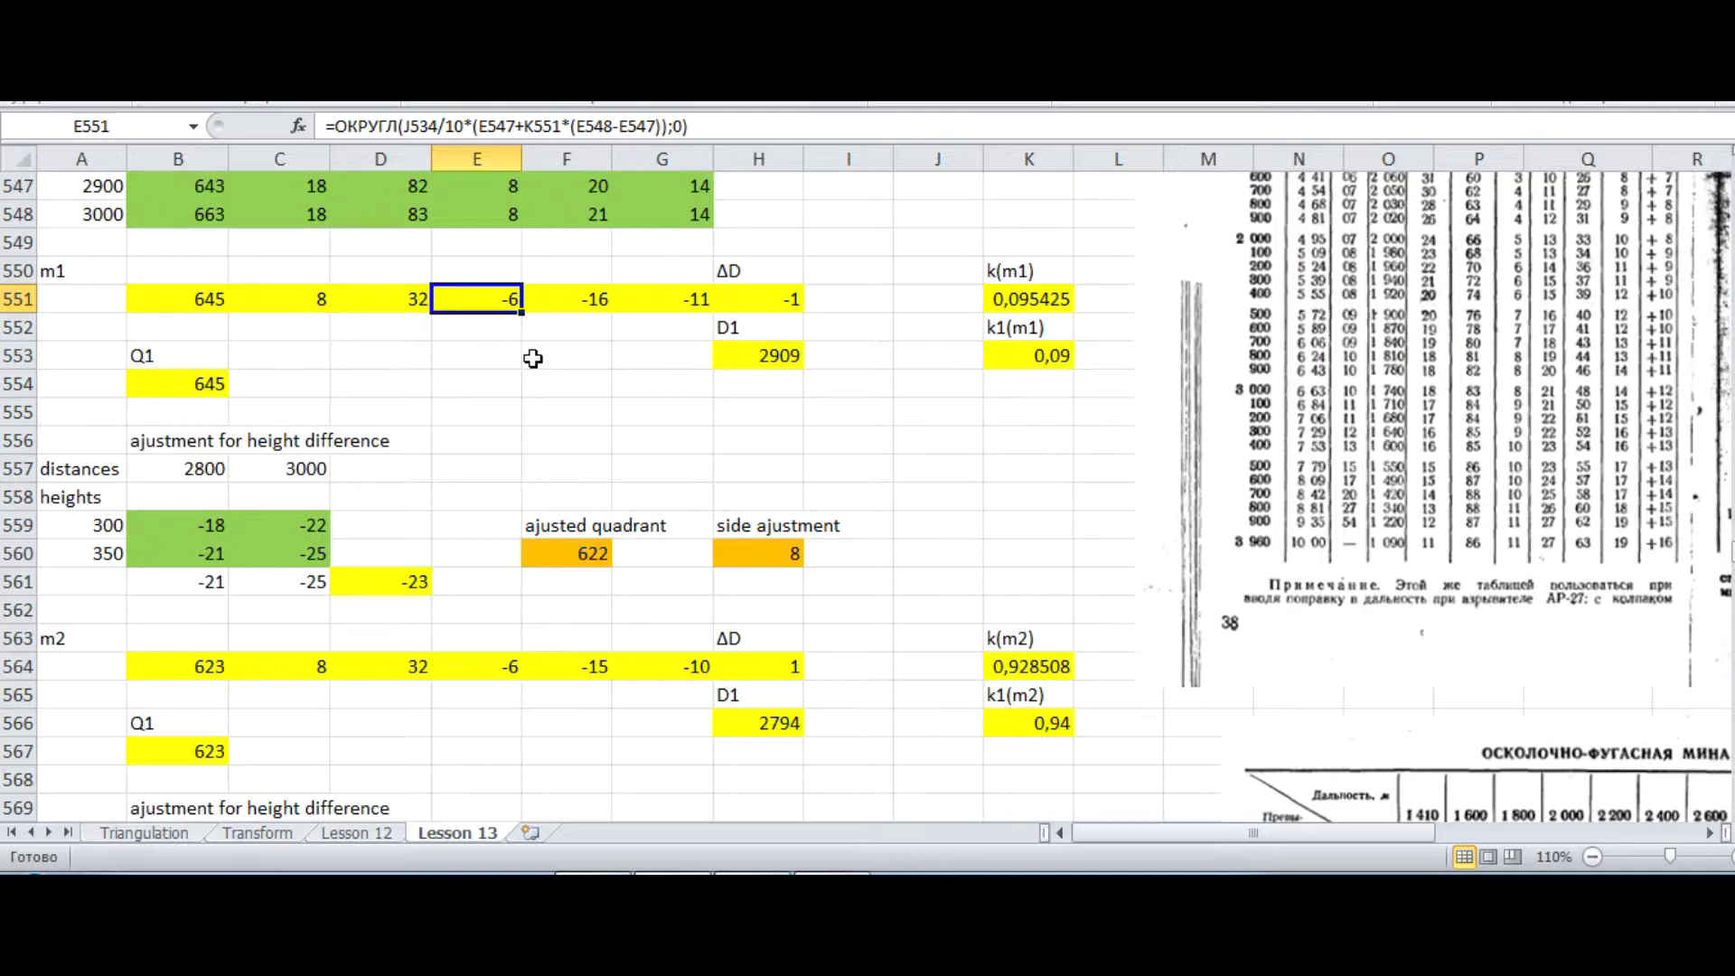
{"action": "left_click", "coordinate": [546, 291]}
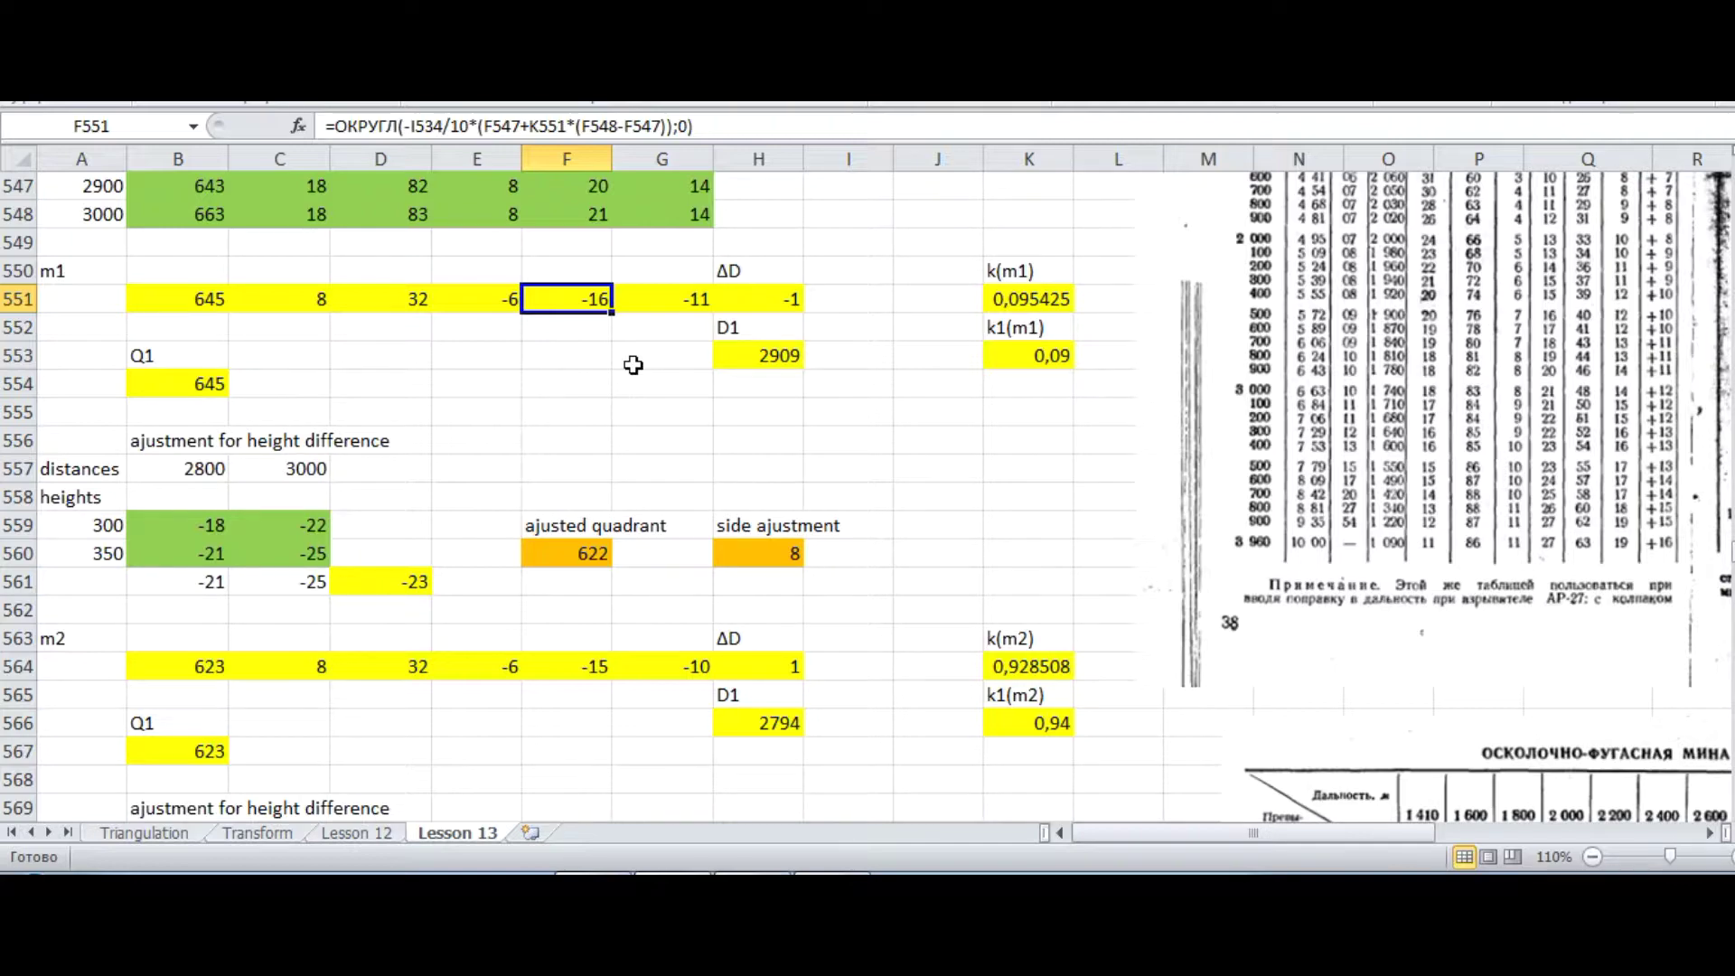
{"action": "scroll", "coordinate": [895, 434], "scroll_direction": "up", "scroll_amount": 10}
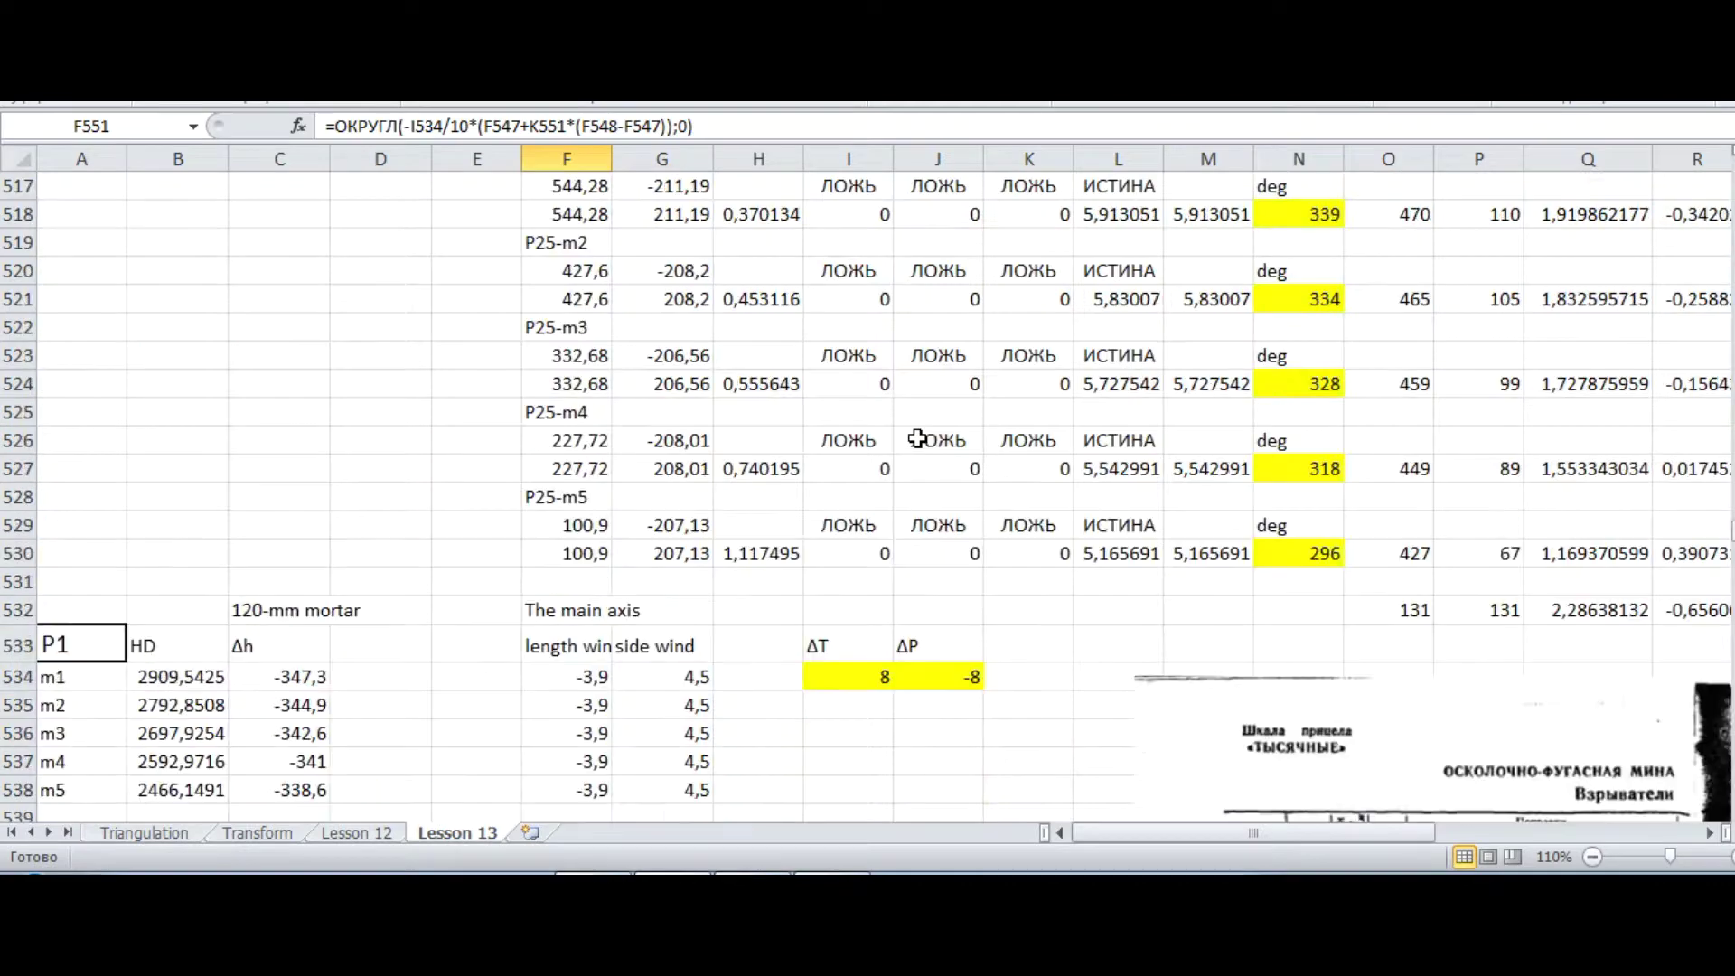
{"action": "left_click", "coordinate": [859, 674]}
{"action": "scroll", "coordinate": [802, 515], "scroll_direction": "down", "scroll_amount": 14}
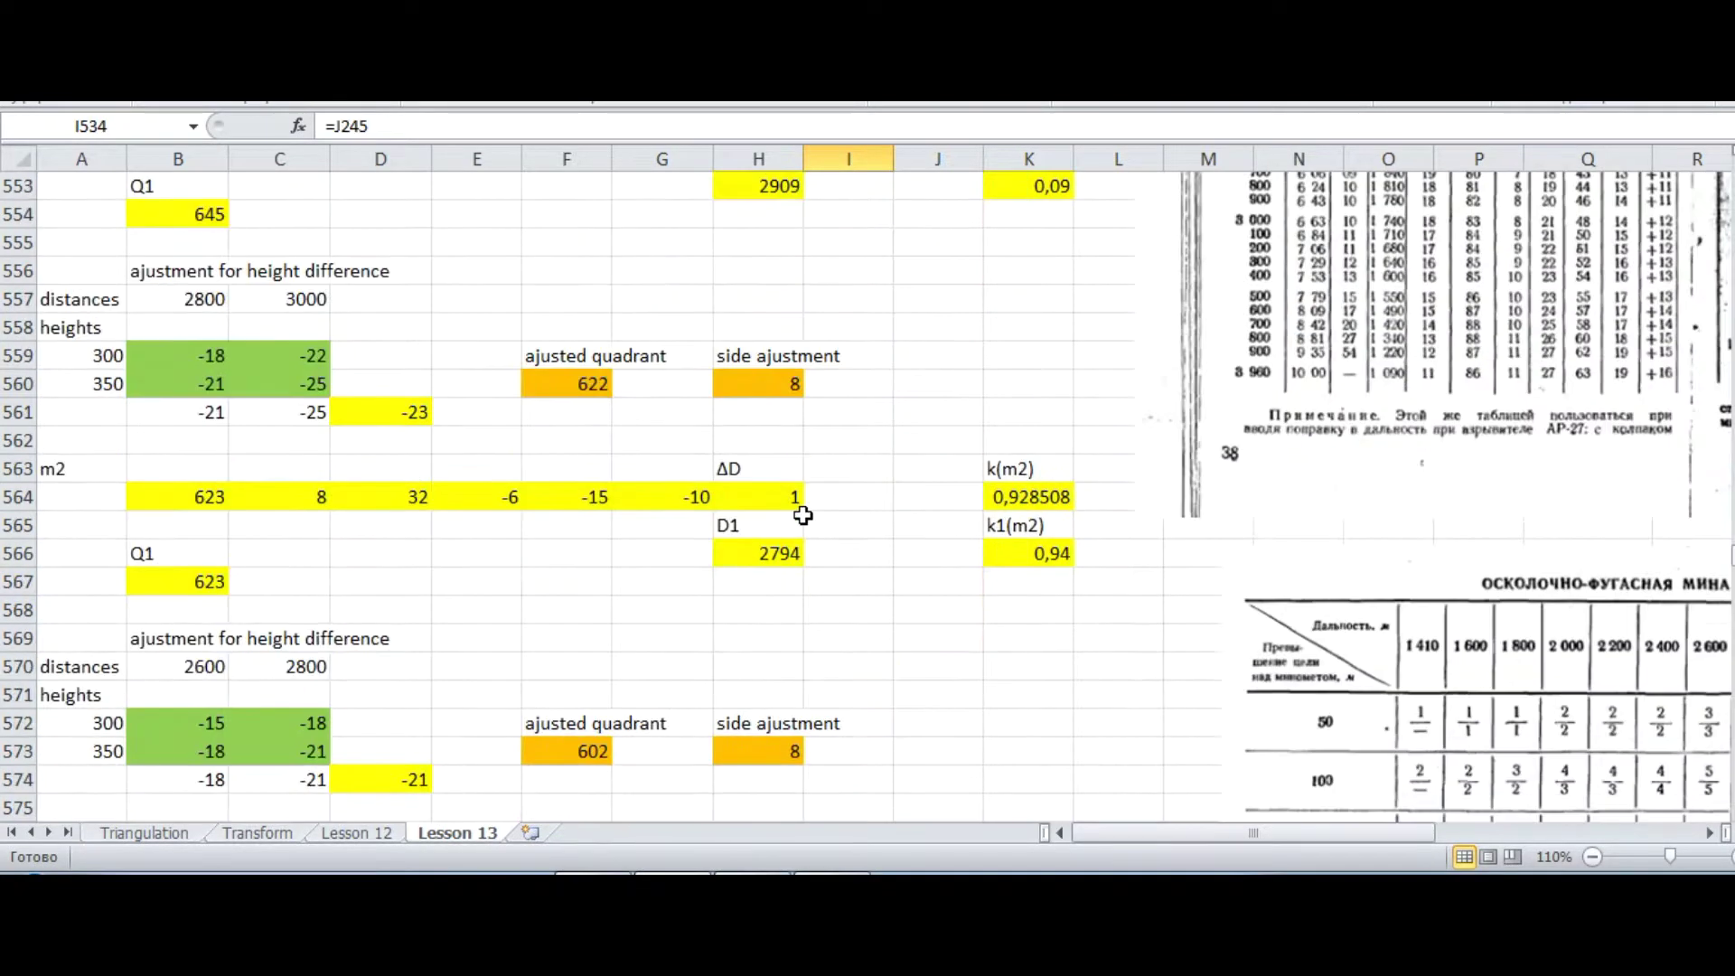
{"action": "scroll", "coordinate": [801, 515], "scroll_direction": "up", "scroll_amount": 5}
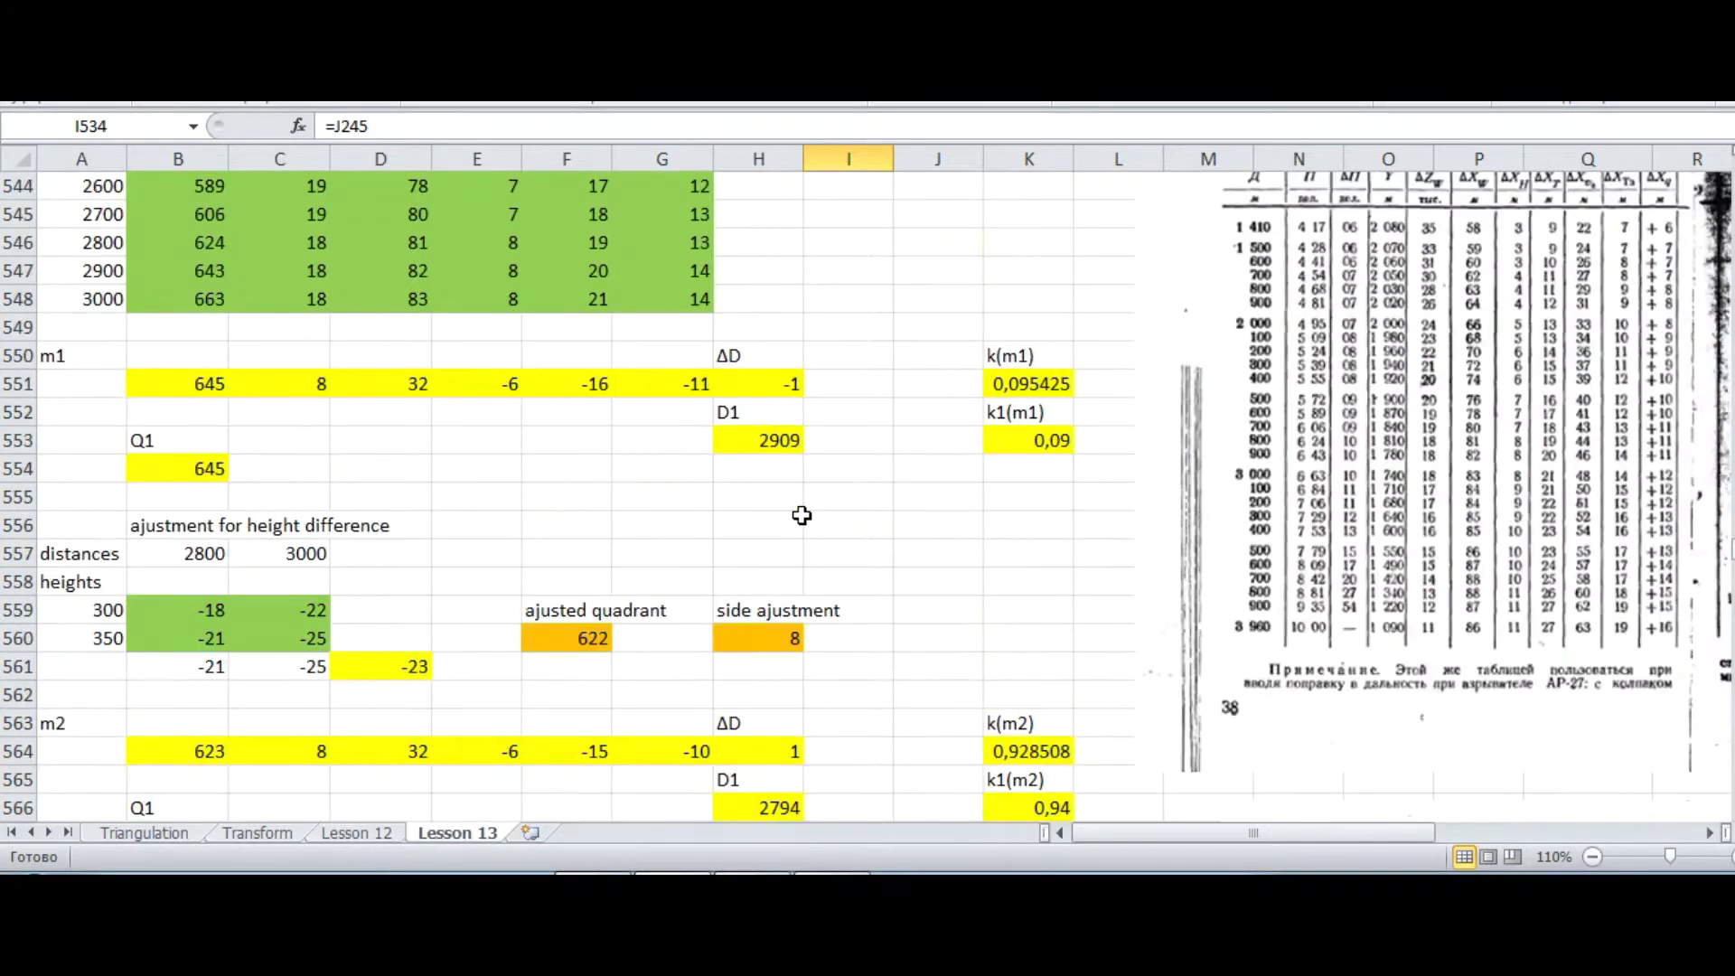
Step: Inspect the m1 air temperature, charge temperature and ΔD formulas in F551, G551 and H551
{"action": "left_click", "coordinate": [566, 449]}
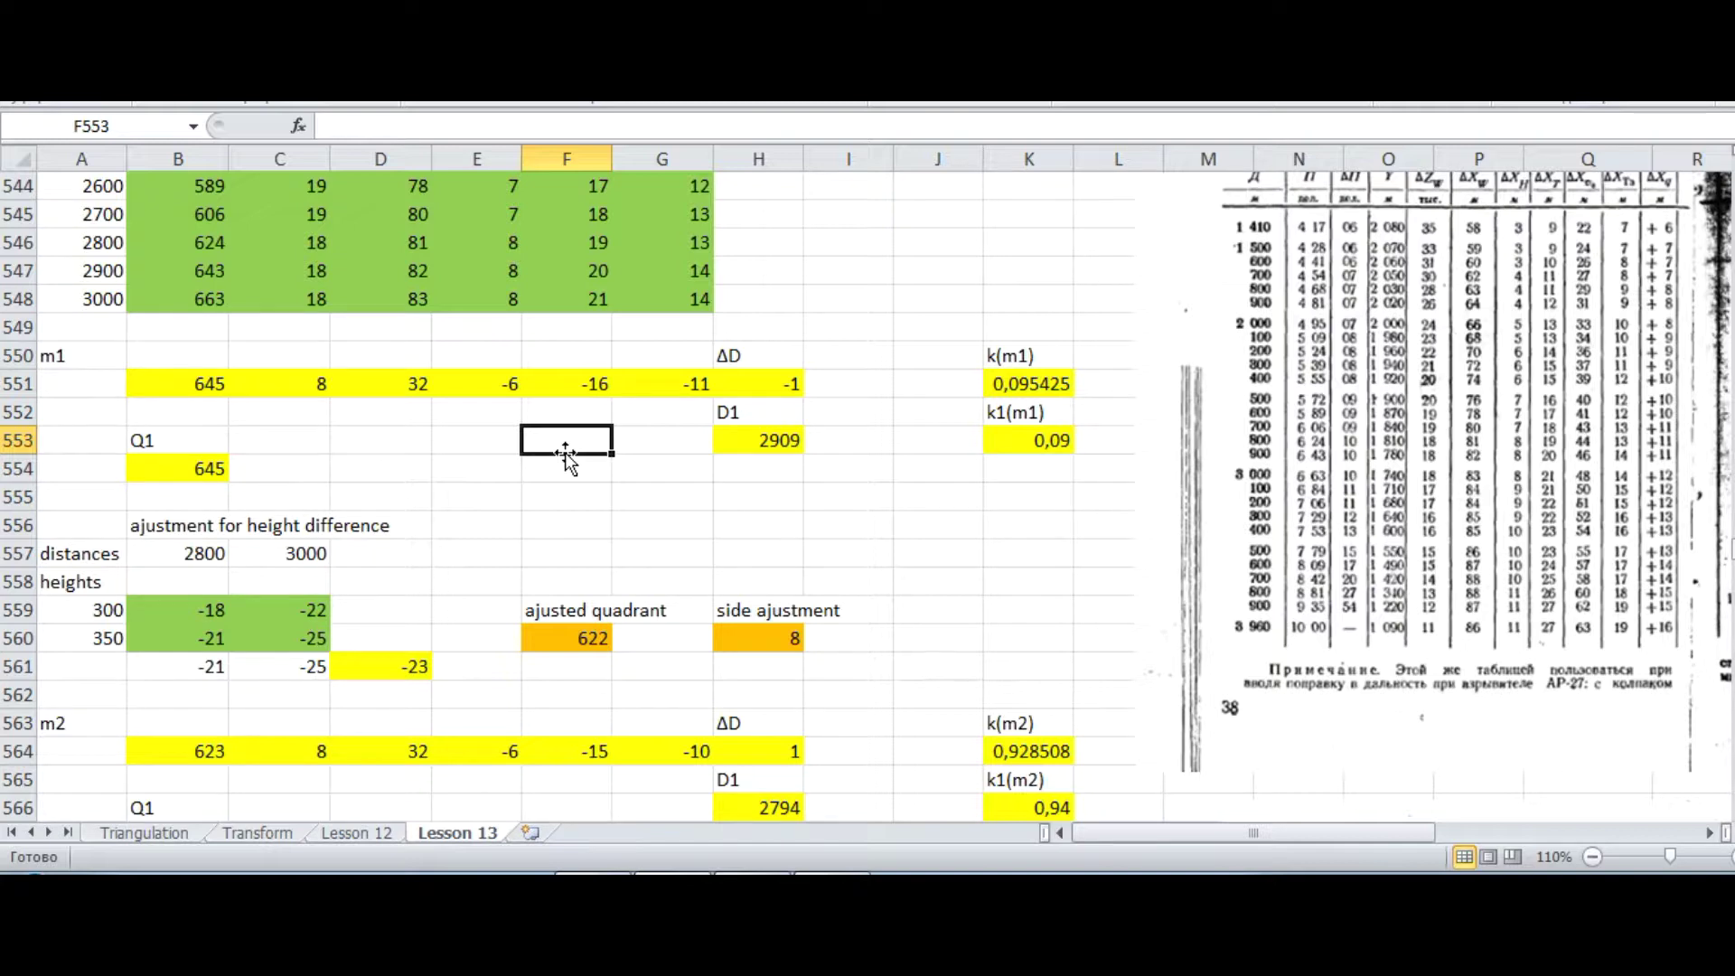
{"action": "left_click", "coordinate": [593, 387]}
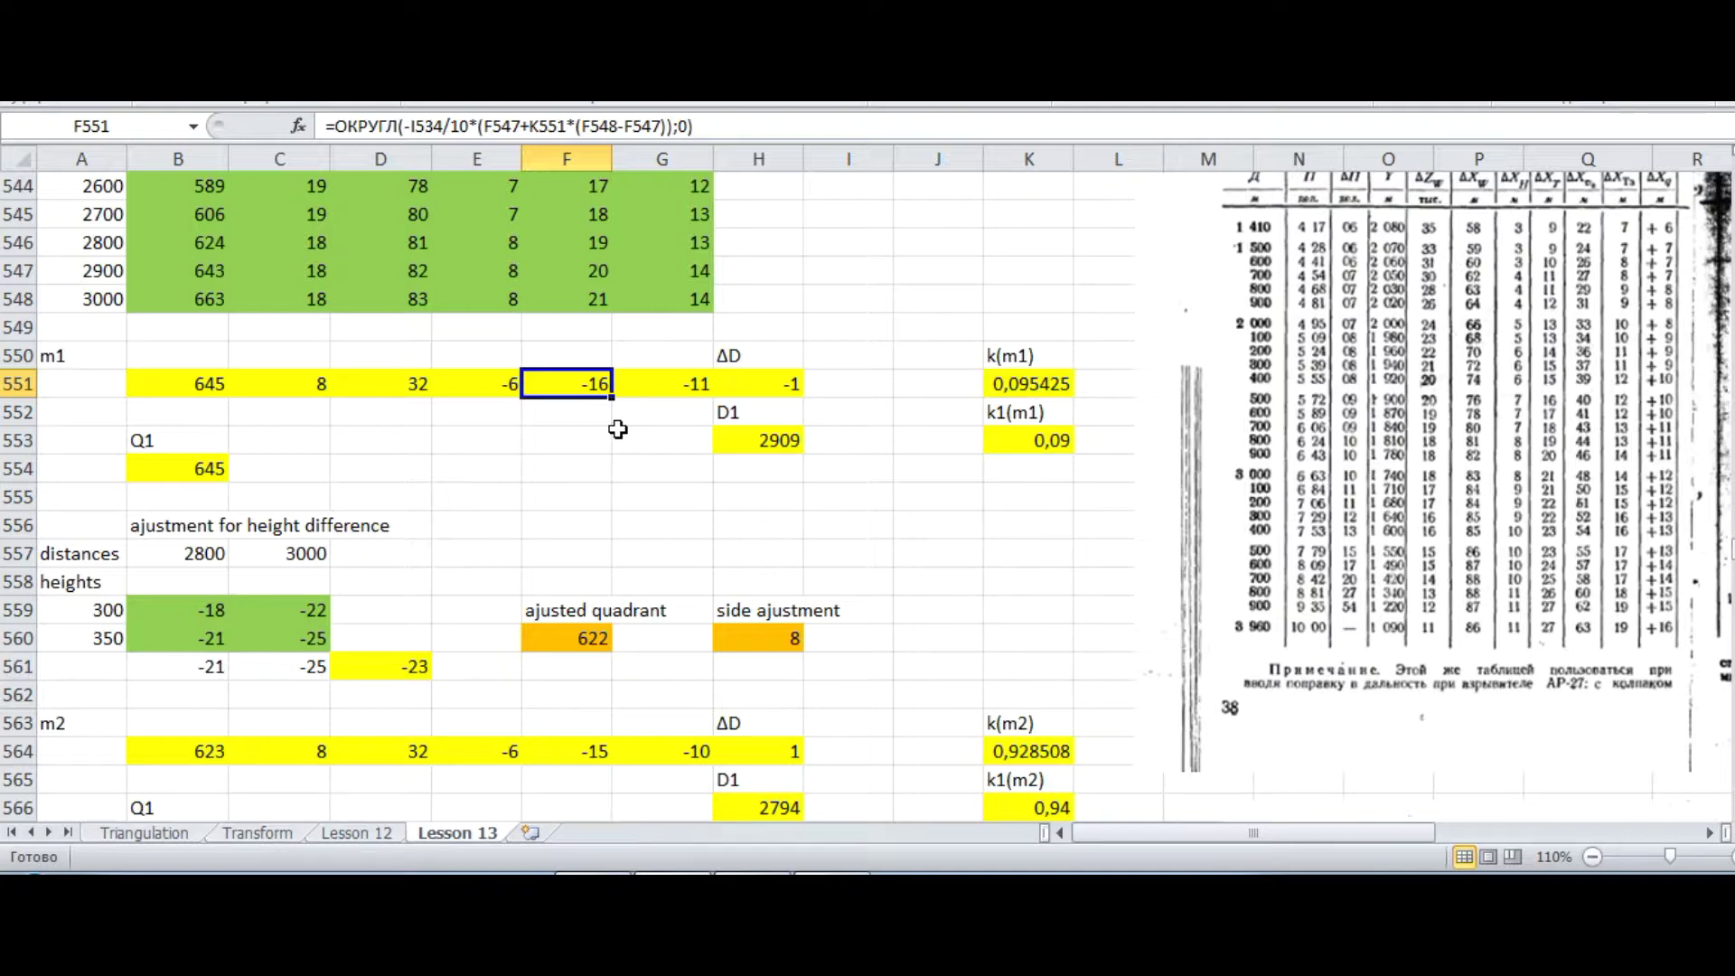
{"action": "left_click", "coordinate": [669, 379]}
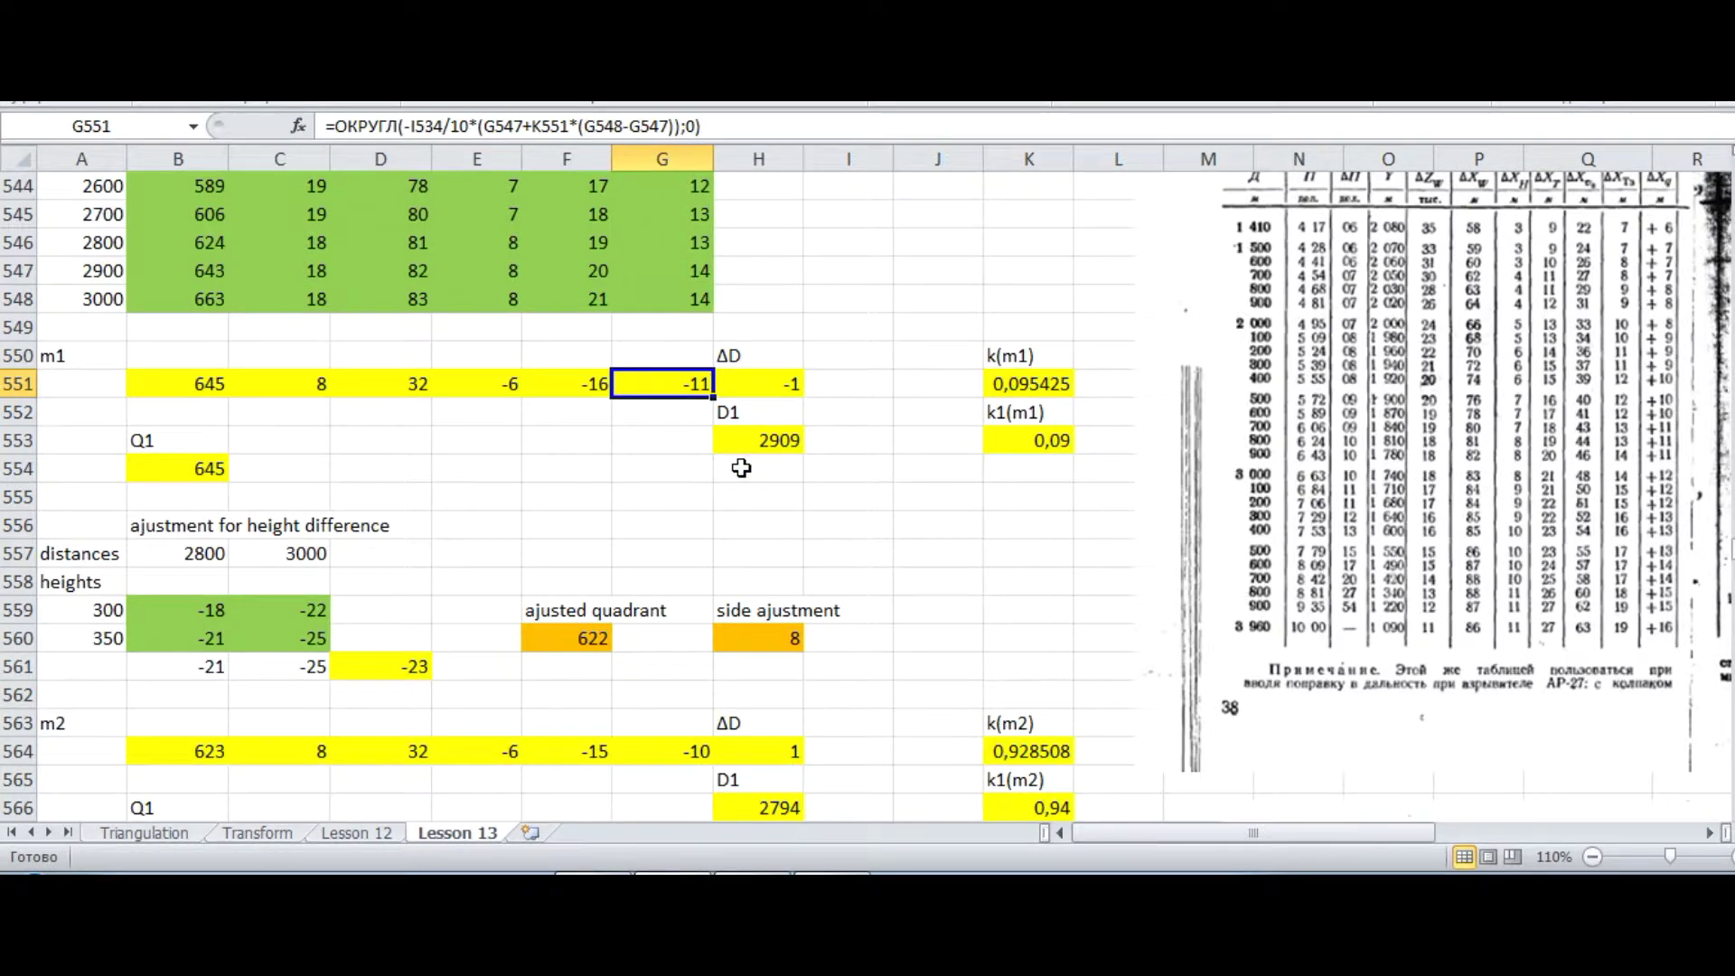
{"action": "left_click", "coordinate": [783, 387]}
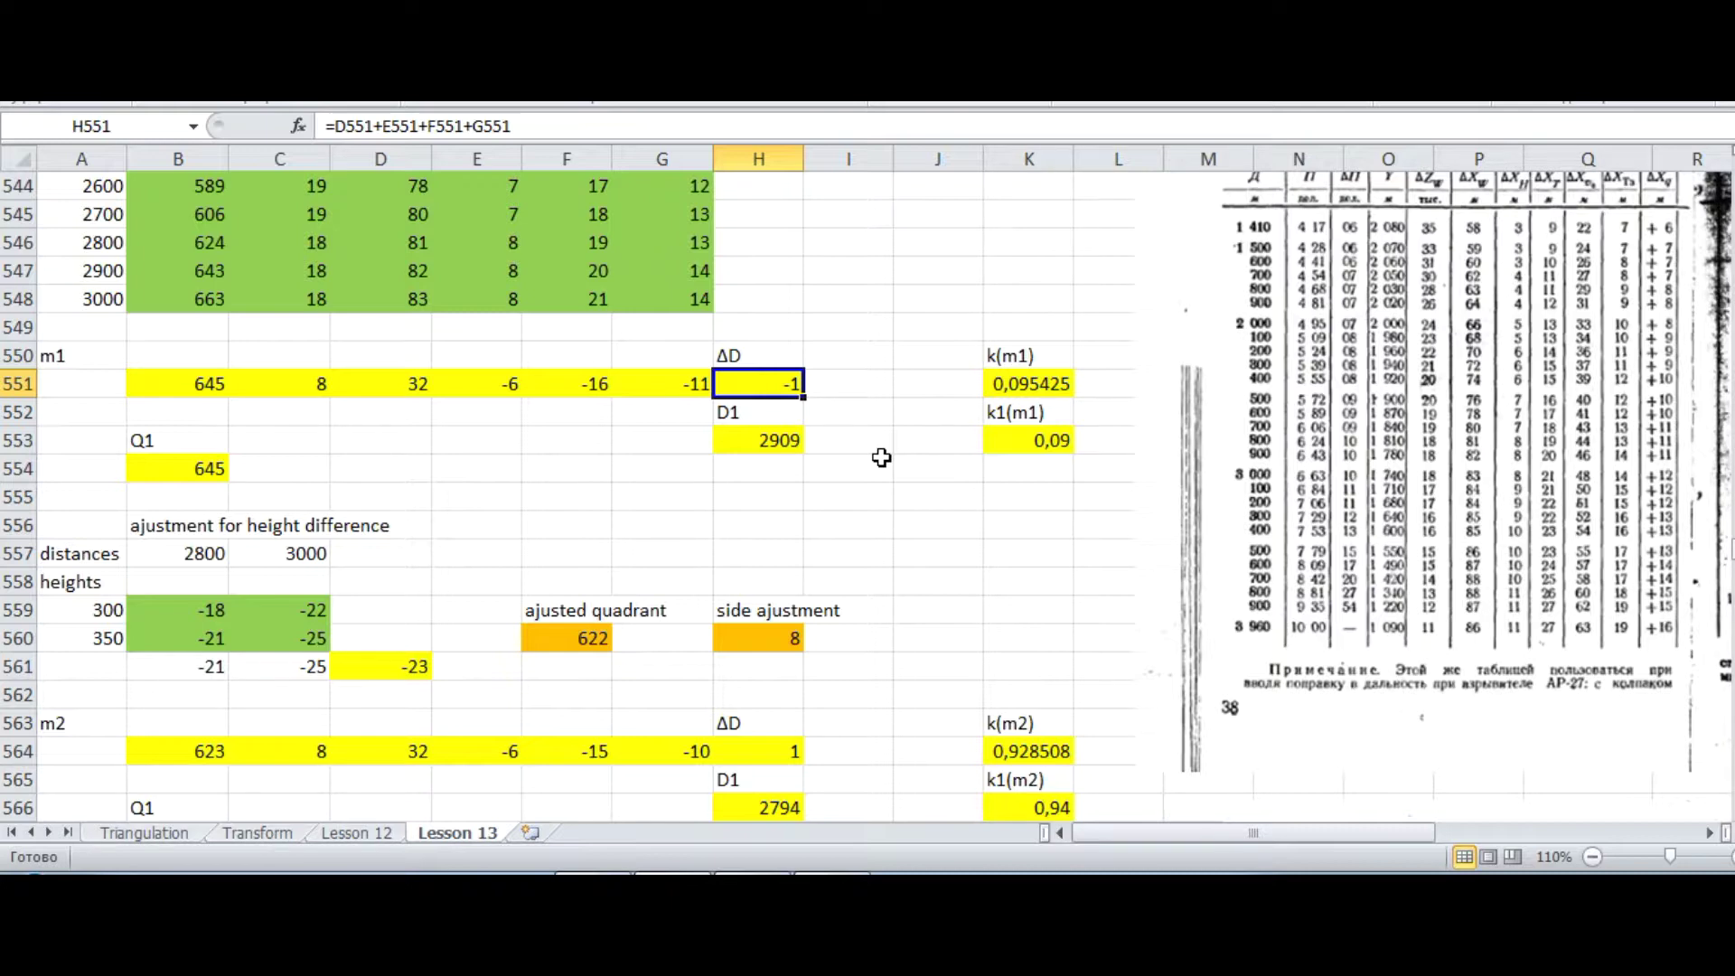
Step: Inspect the m1 formulas for D1 in H553, k1(m1) in K553 and Q1 in B554
{"action": "left_click", "coordinate": [782, 430]}
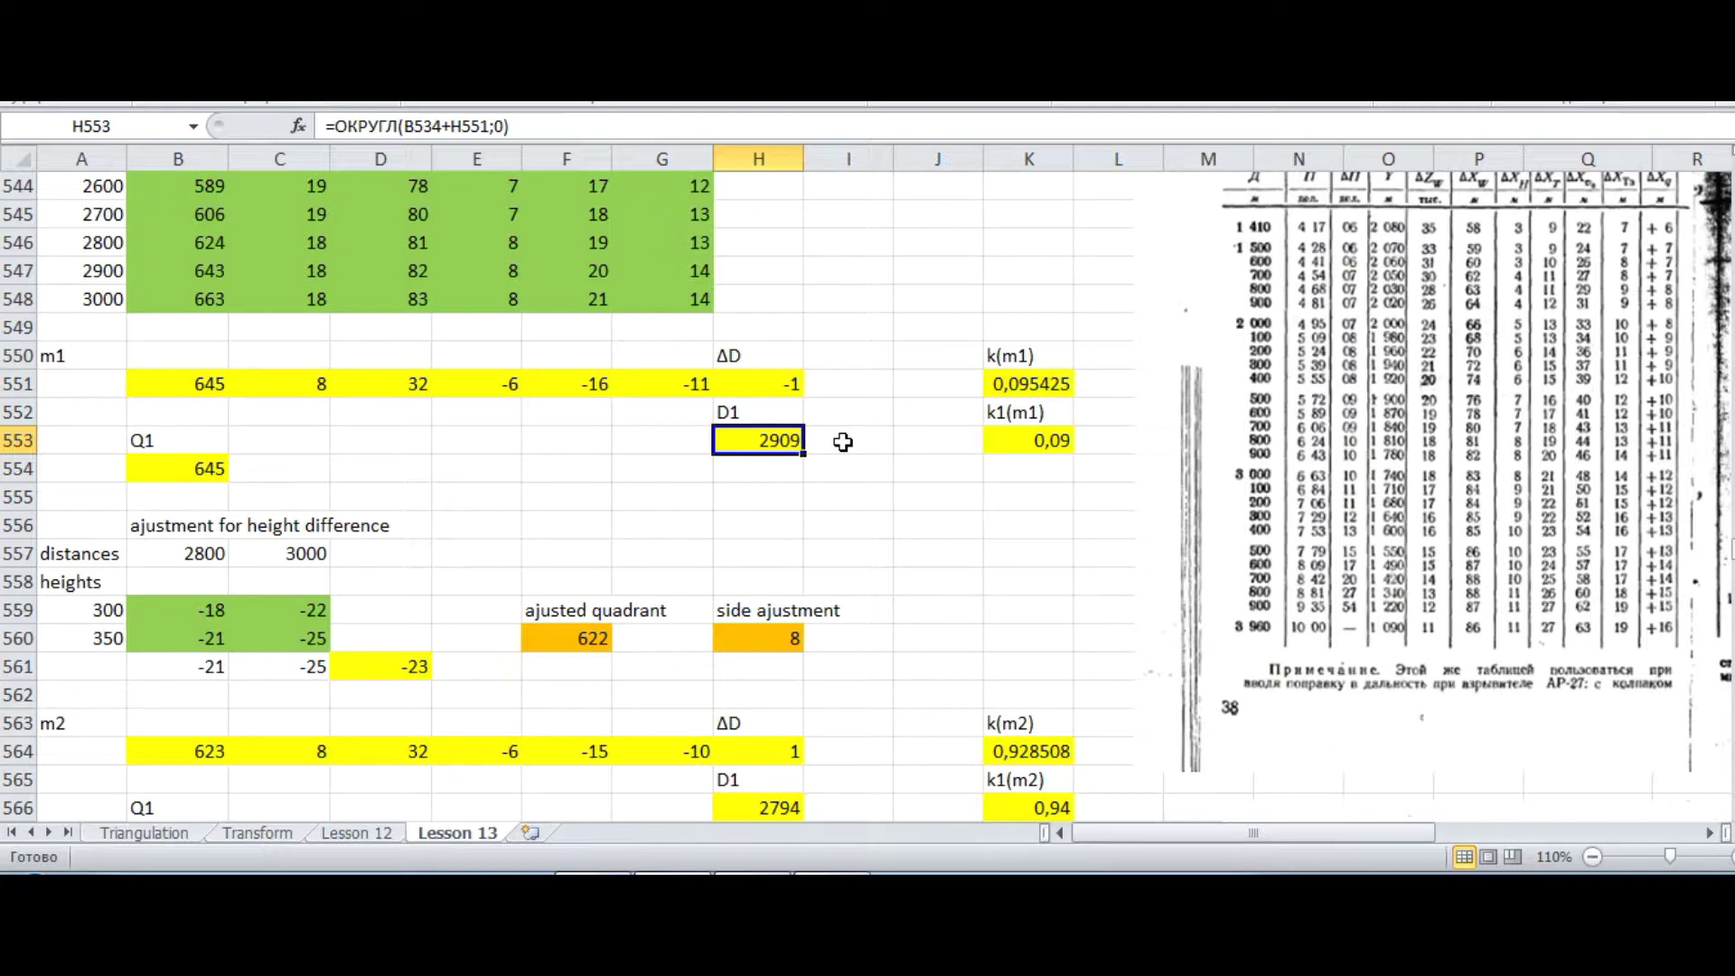
{"action": "left_click", "coordinate": [1028, 441]}
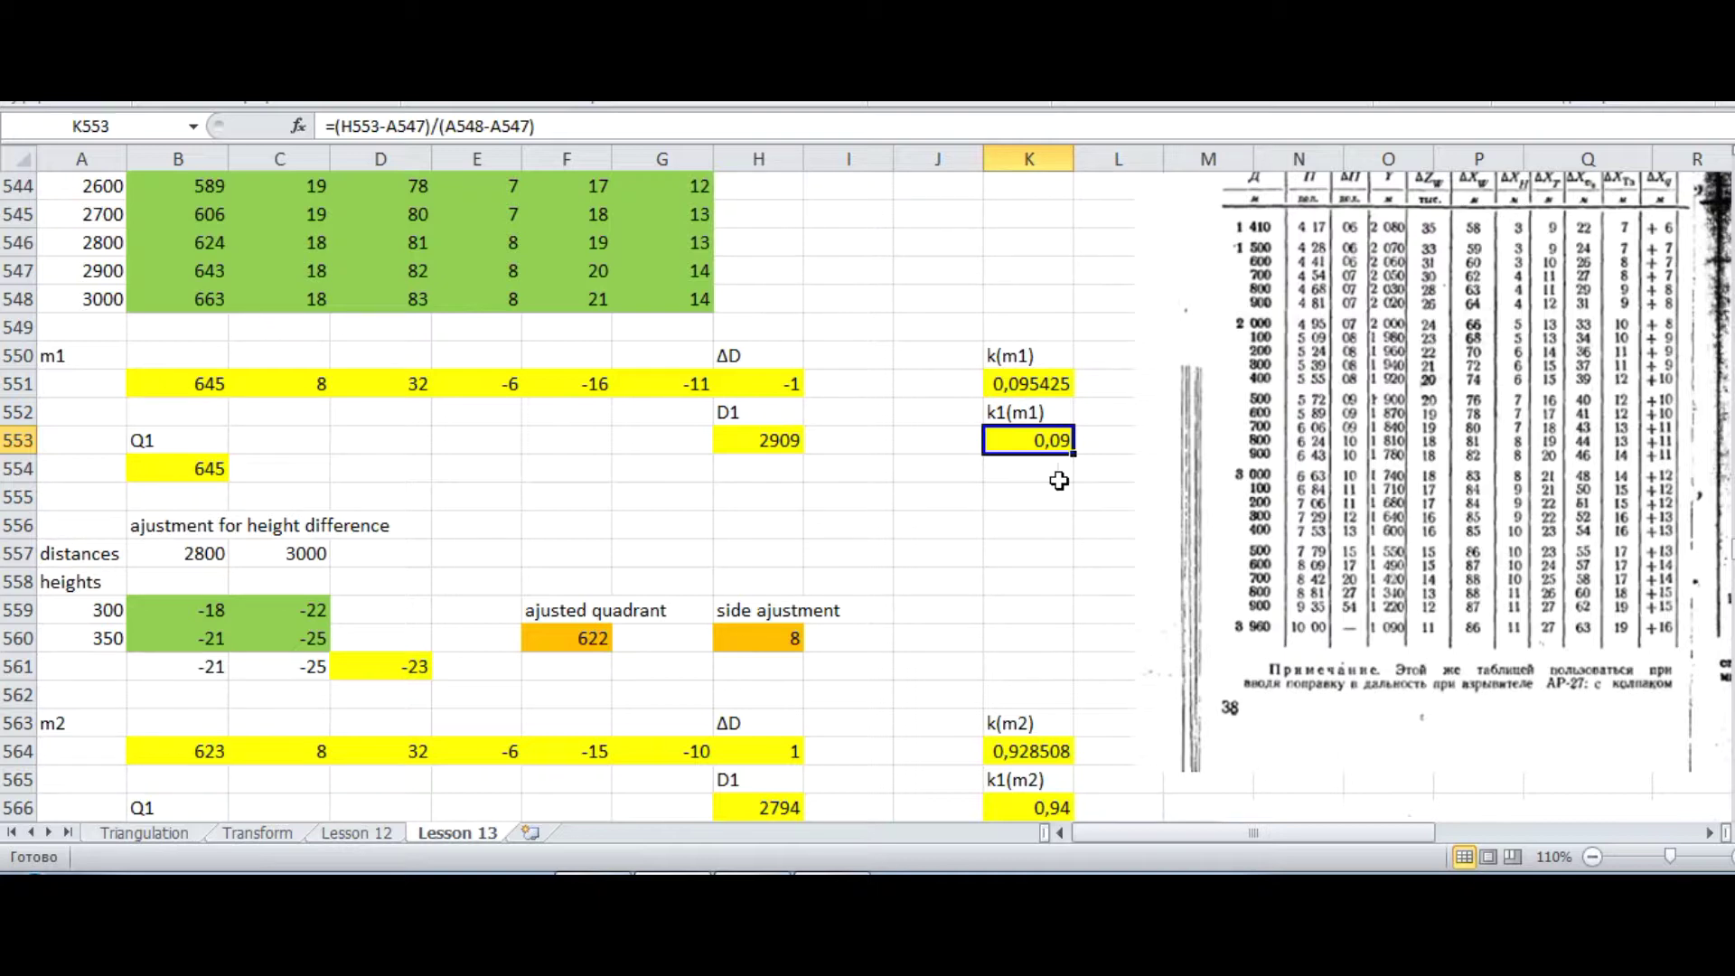
{"action": "left_click", "coordinate": [217, 469]}
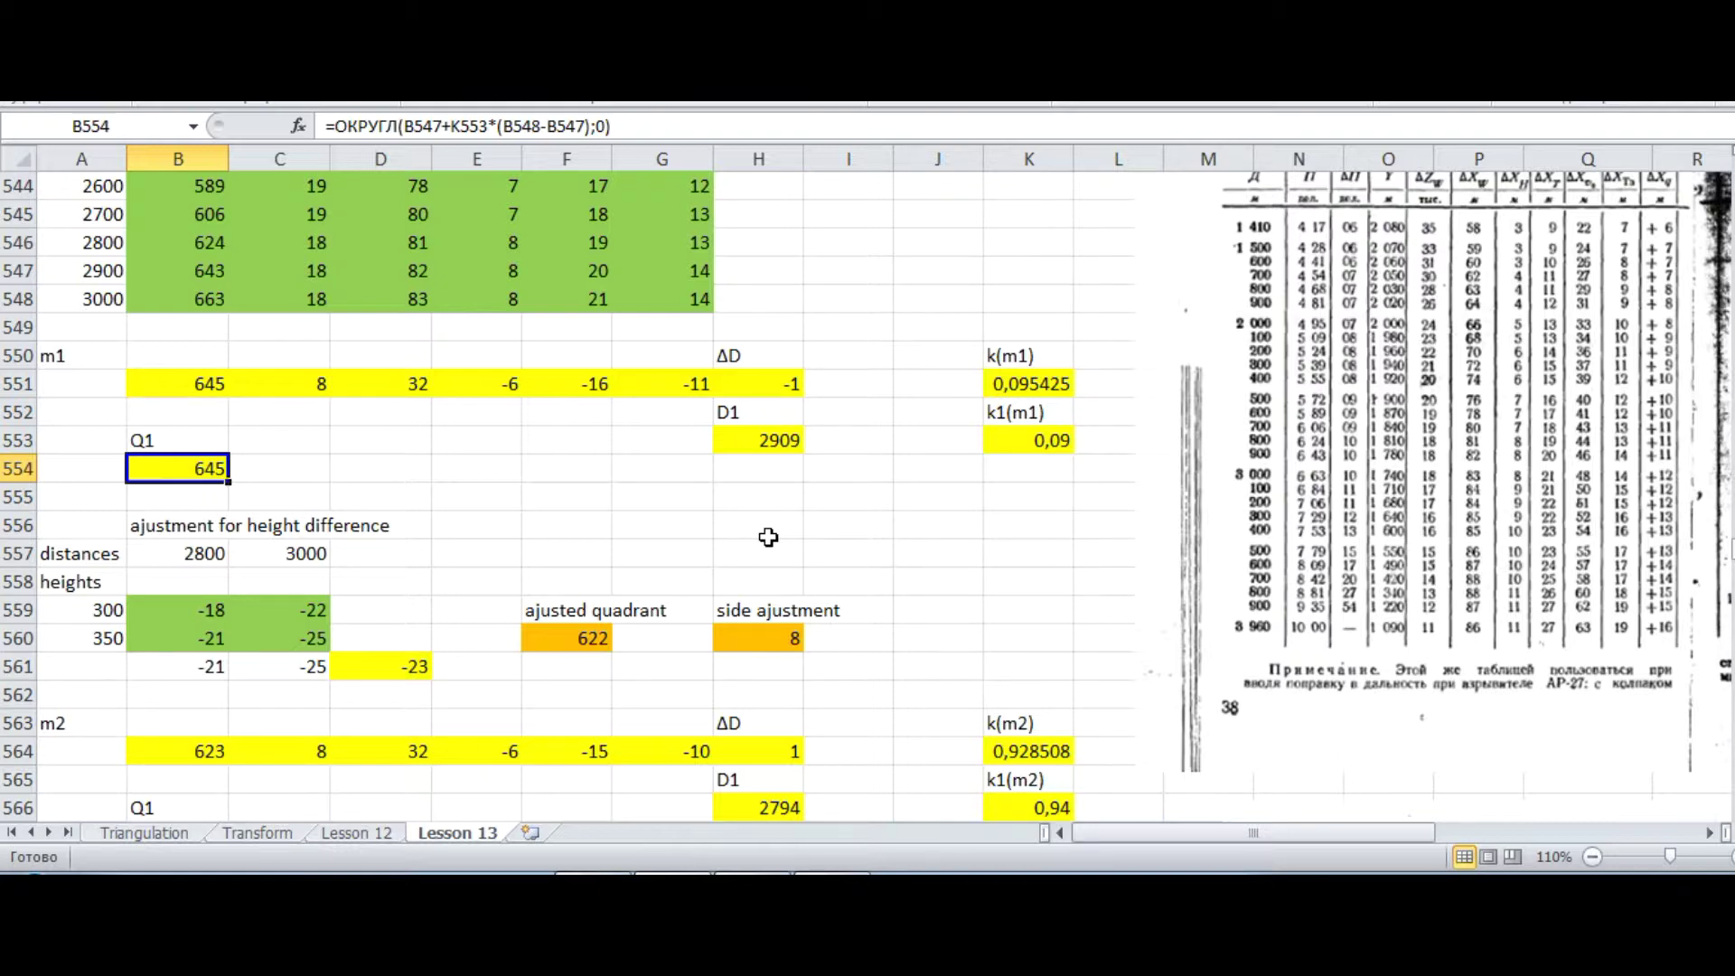
Step: Examine the scanned height-difference correction table below the Charge 4 reference table
{"action": "scroll", "coordinate": [768, 537], "scroll_direction": "down", "scroll_amount": 1}
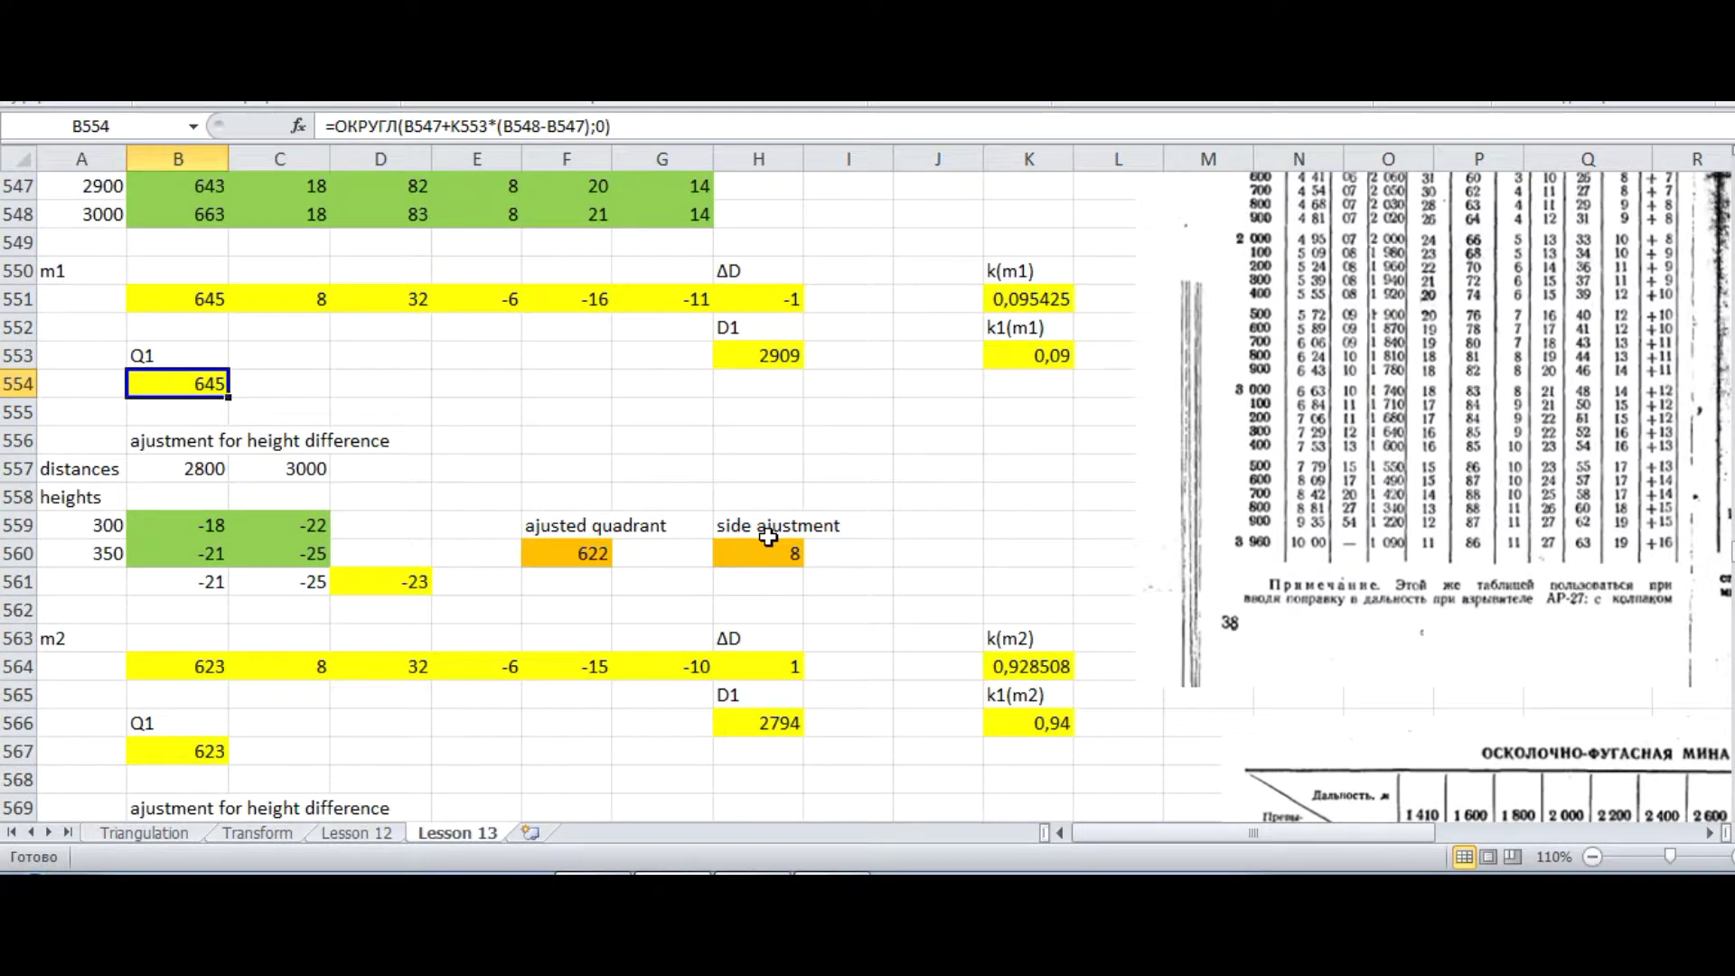
{"action": "left_click_drag", "start_coordinate": [1082, 837], "coordinate": [1257, 863]}
{"action": "scroll", "coordinate": [1024, 445], "scroll_direction": "down", "scroll_amount": 6}
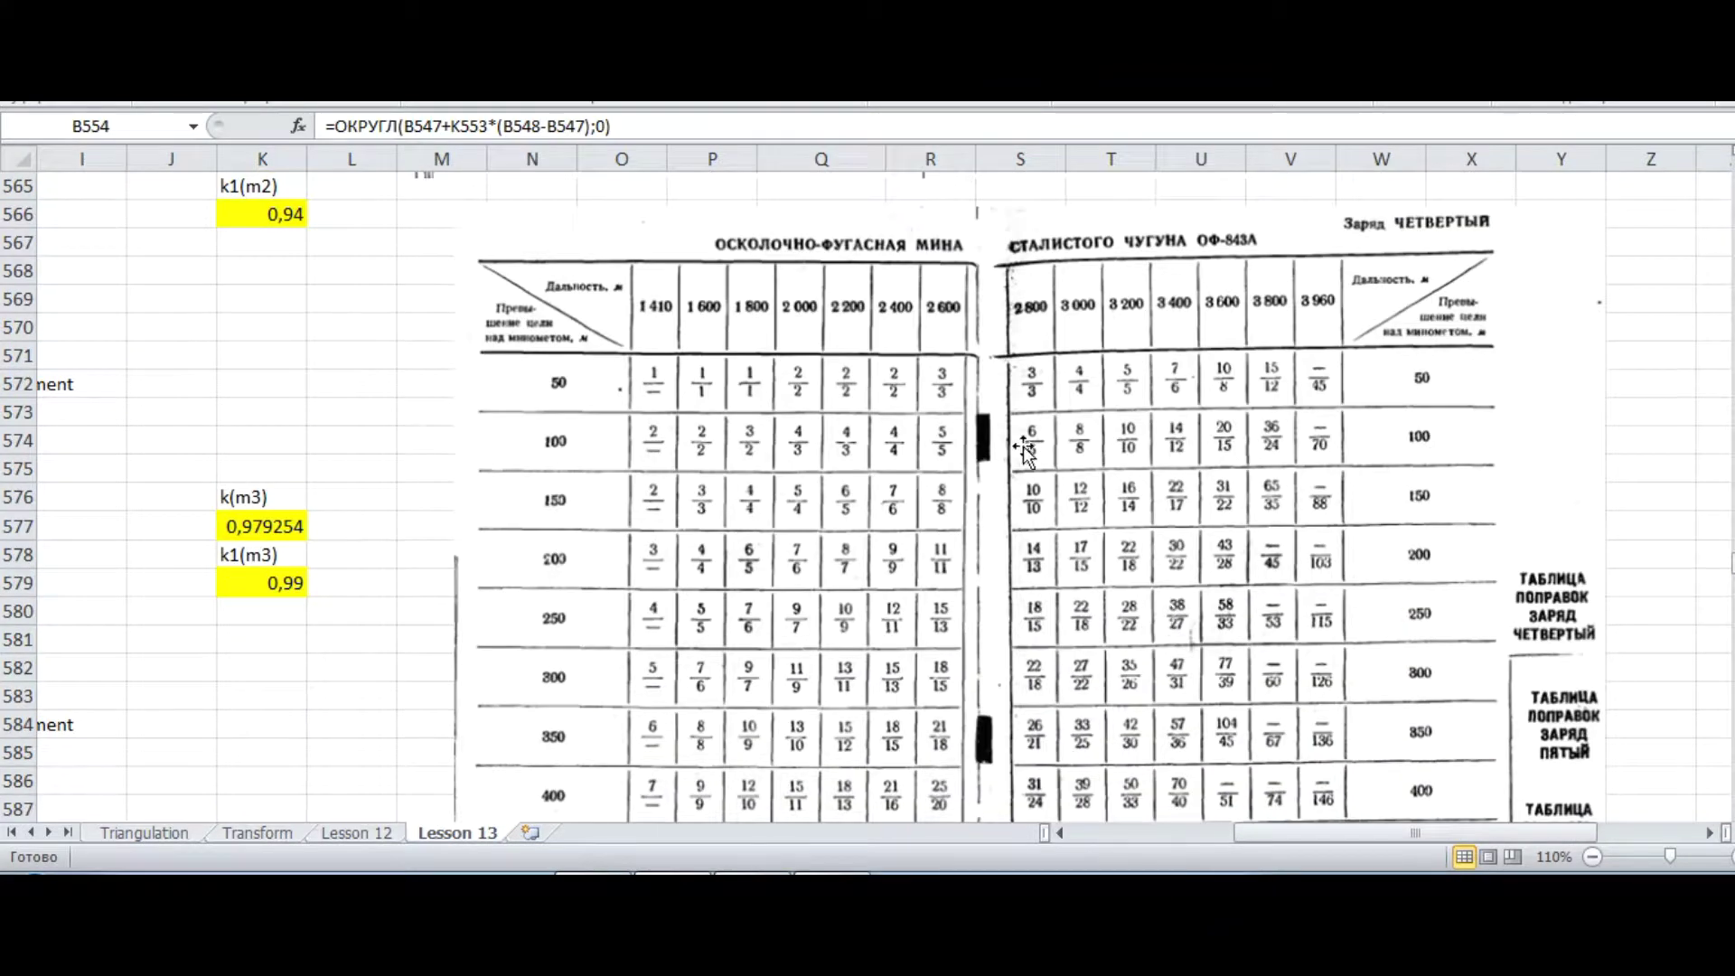
{"action": "scroll", "coordinate": [1024, 445], "scroll_direction": "up", "scroll_amount": 6}
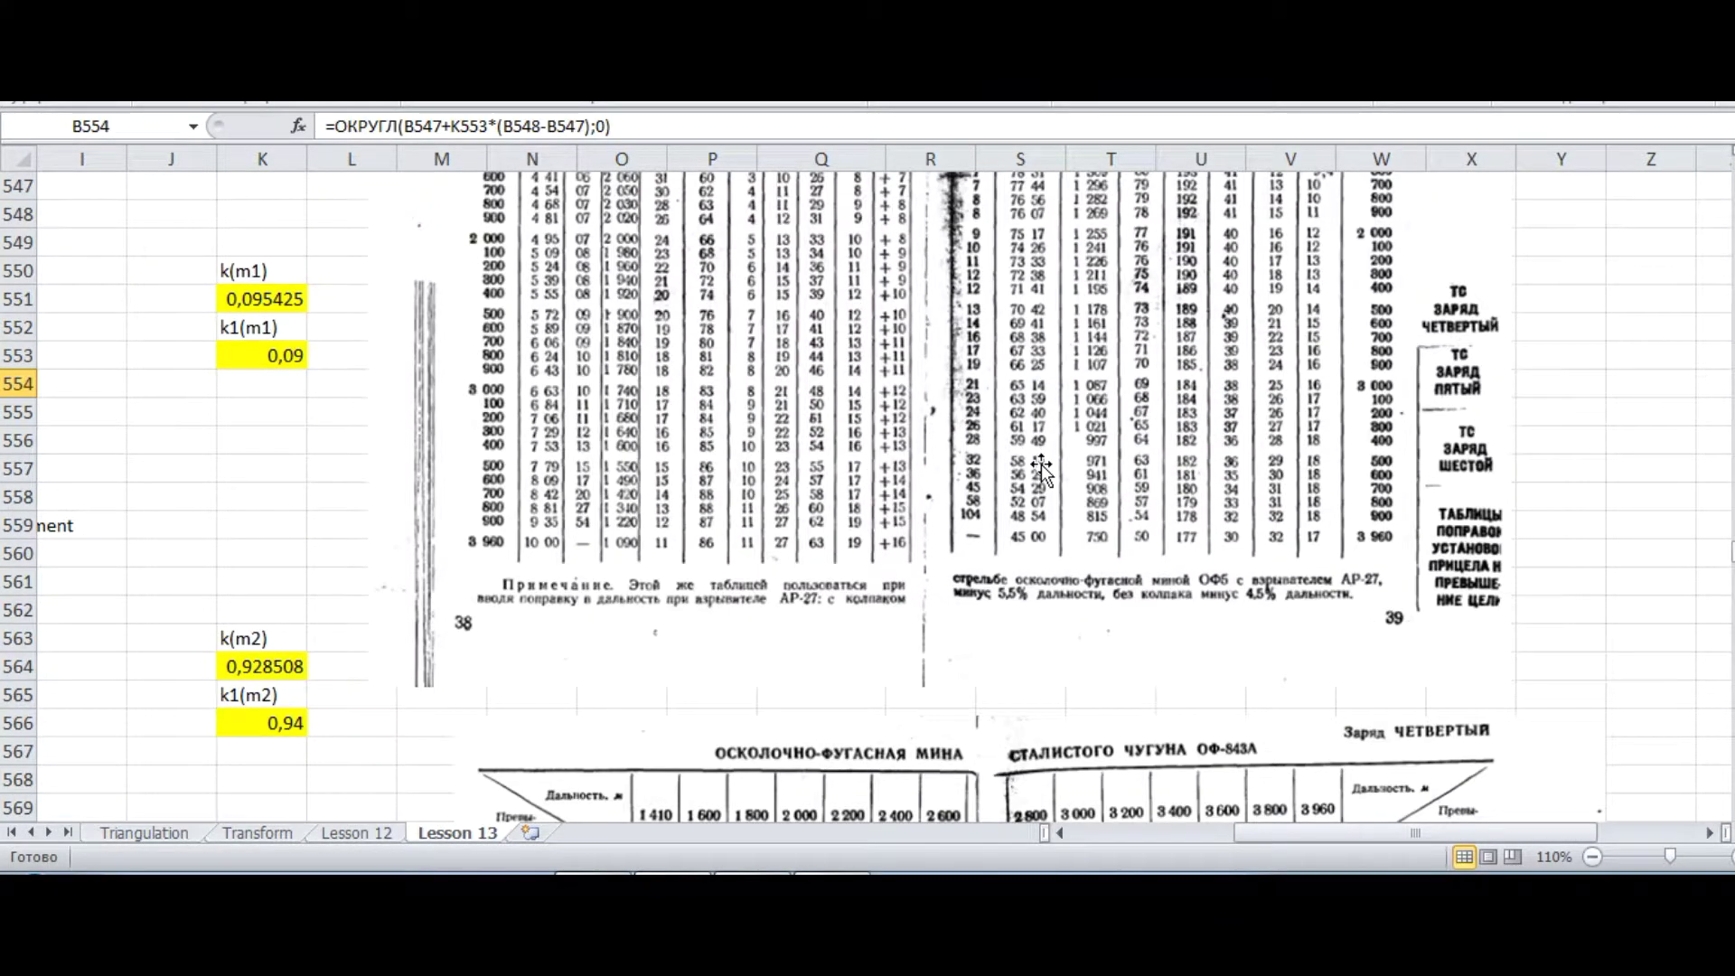
Step: Inspect the m1 height-difference adjustment value in B559 and the interpolation formulas in B561, C561 and D561
{"action": "scroll", "coordinate": [1041, 465], "scroll_direction": "down", "scroll_amount": 1}
{"action": "scroll", "coordinate": [1096, 768], "scroll_direction": "up", "scroll_amount": 2}
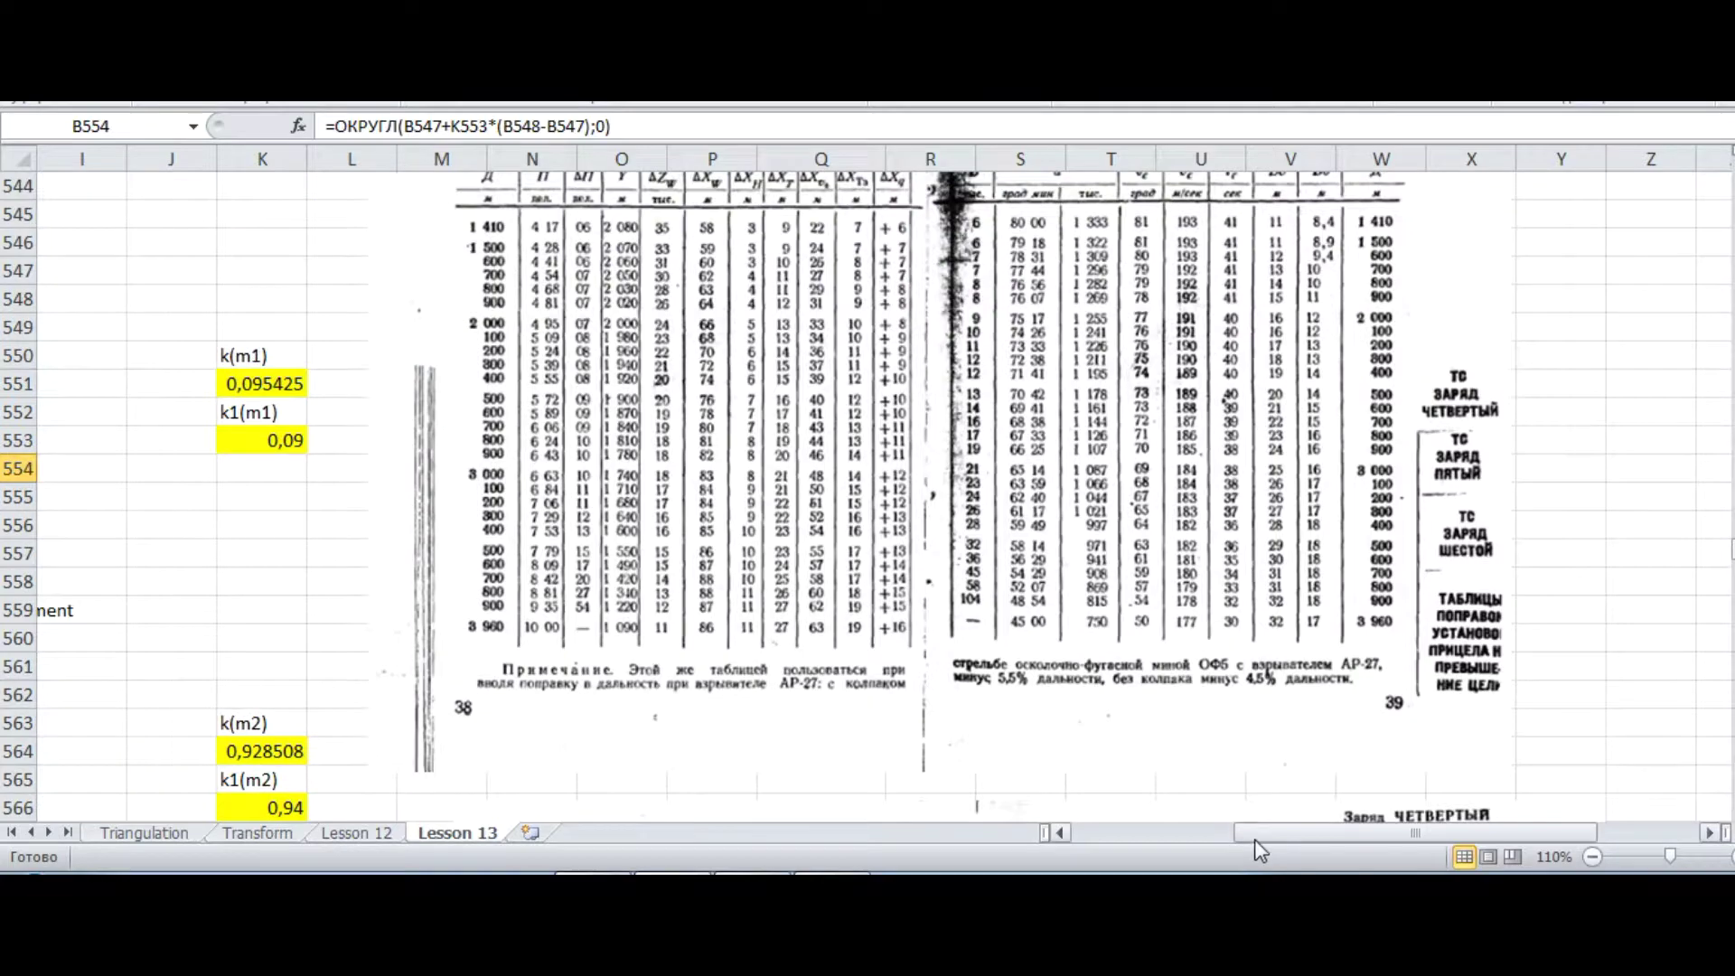
{"action": "left_click_drag", "start_coordinate": [1262, 848], "coordinate": [1098, 848]}
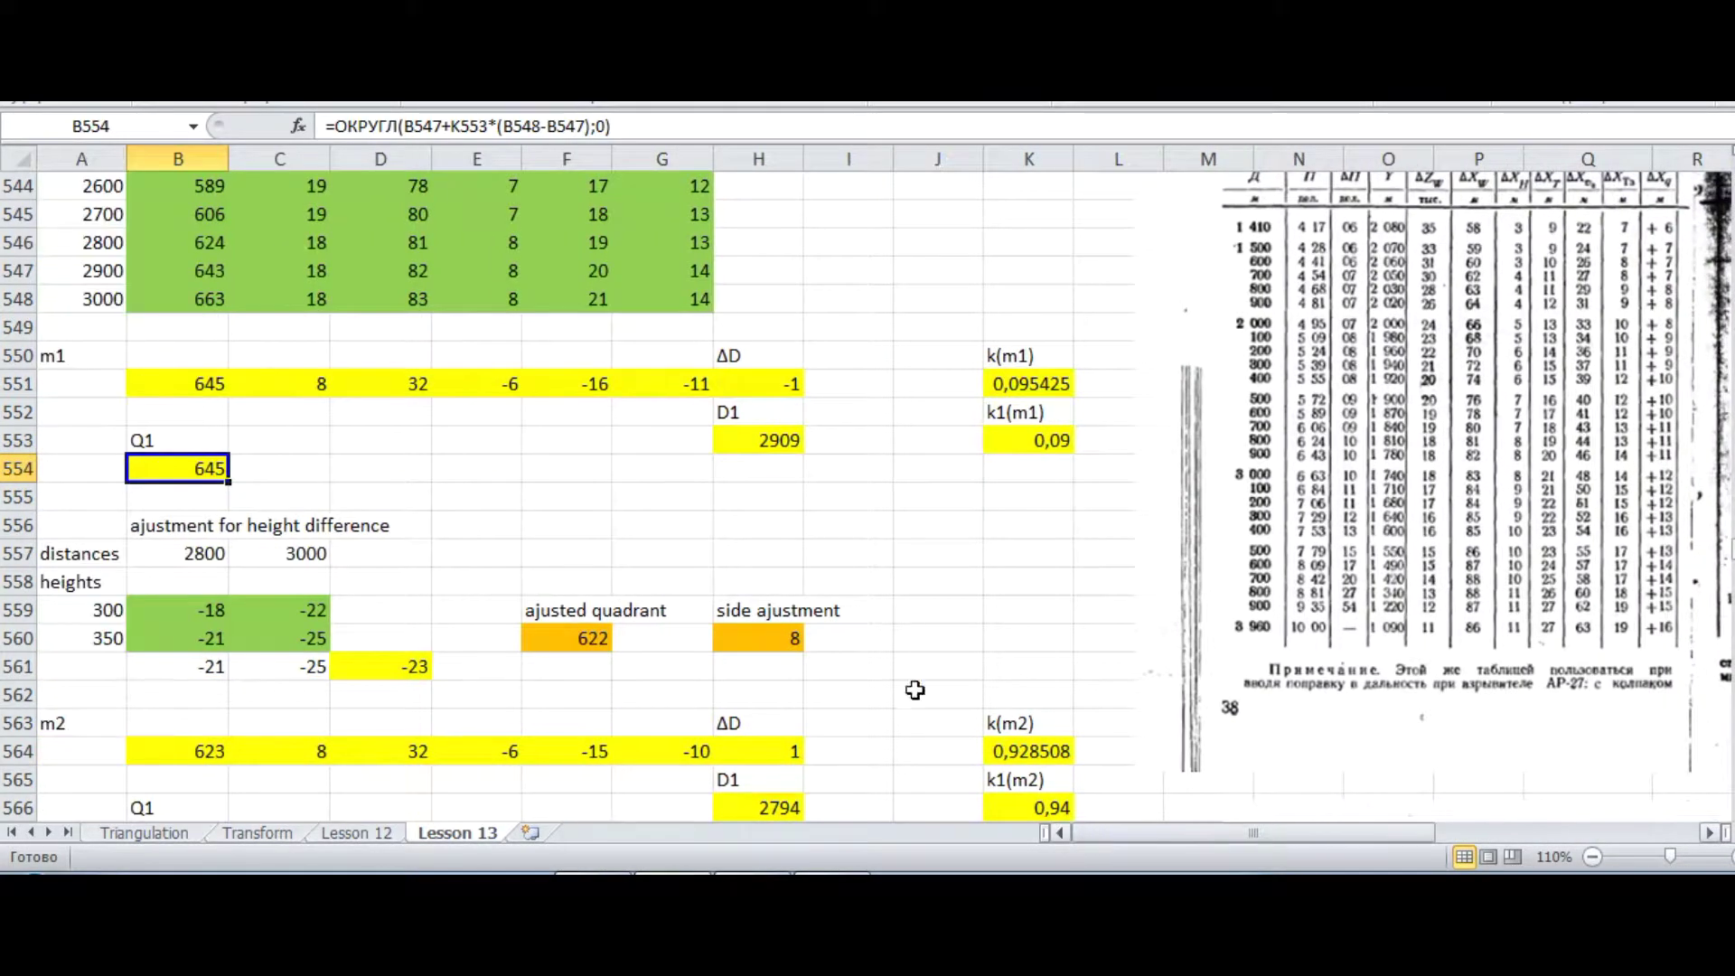
{"action": "scroll", "coordinate": [985, 413], "scroll_direction": "down", "scroll_amount": 2}
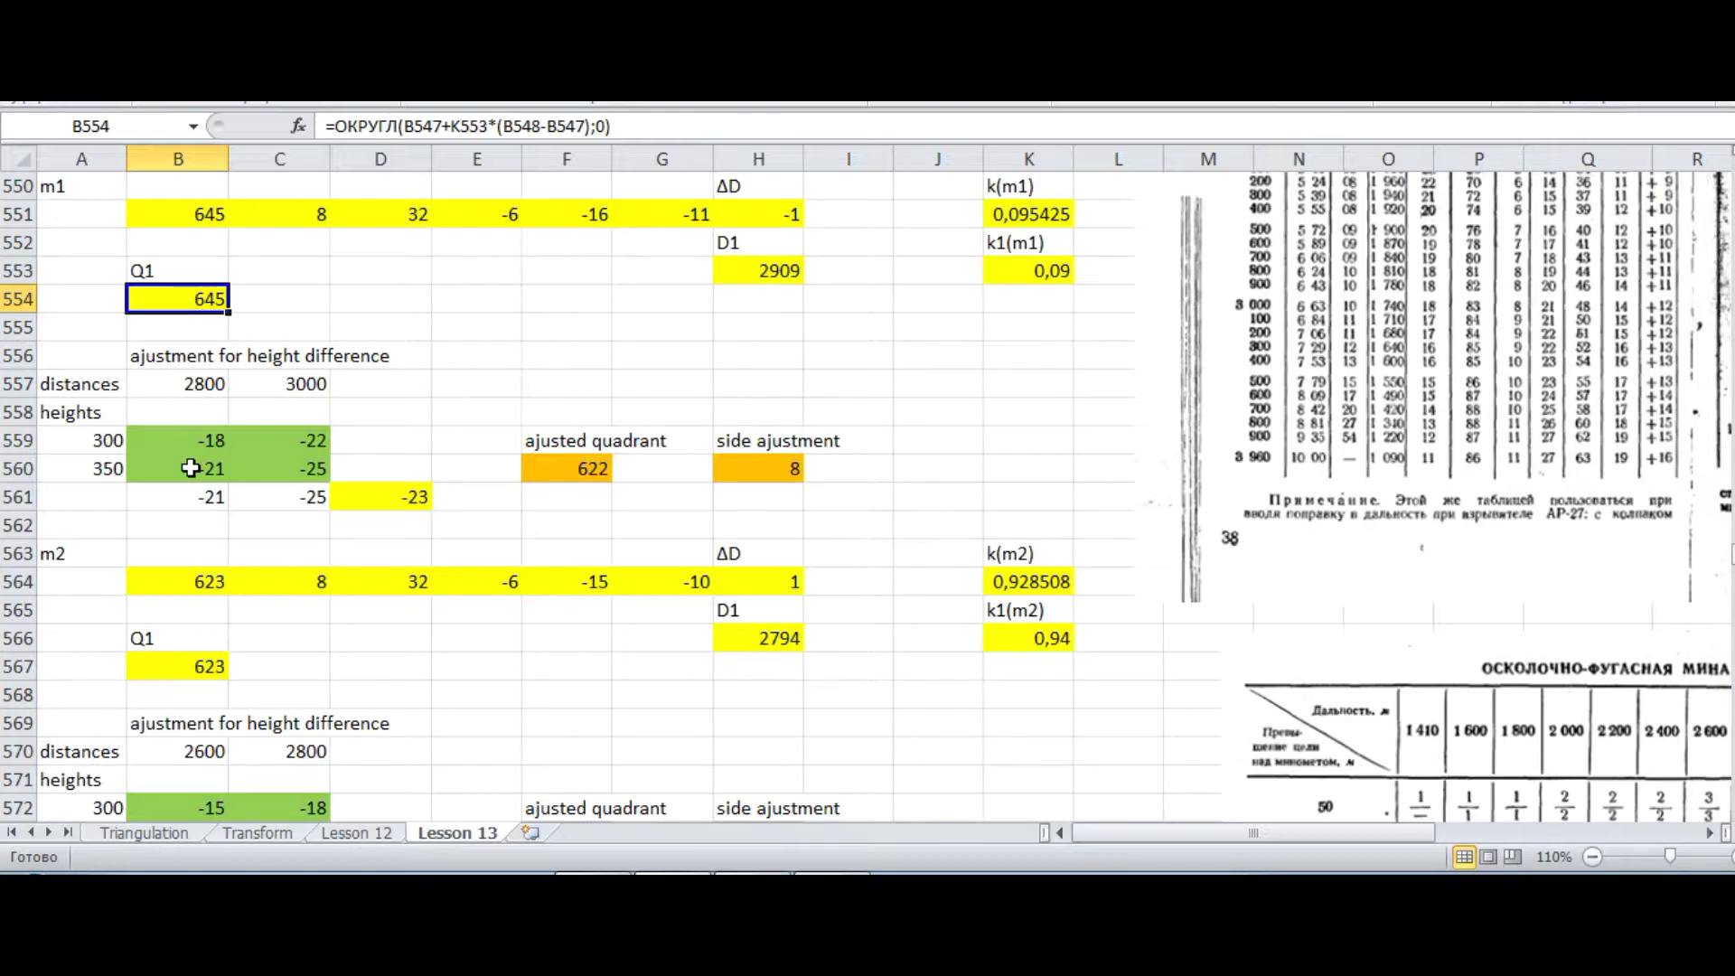
{"action": "left_click", "coordinate": [179, 443]}
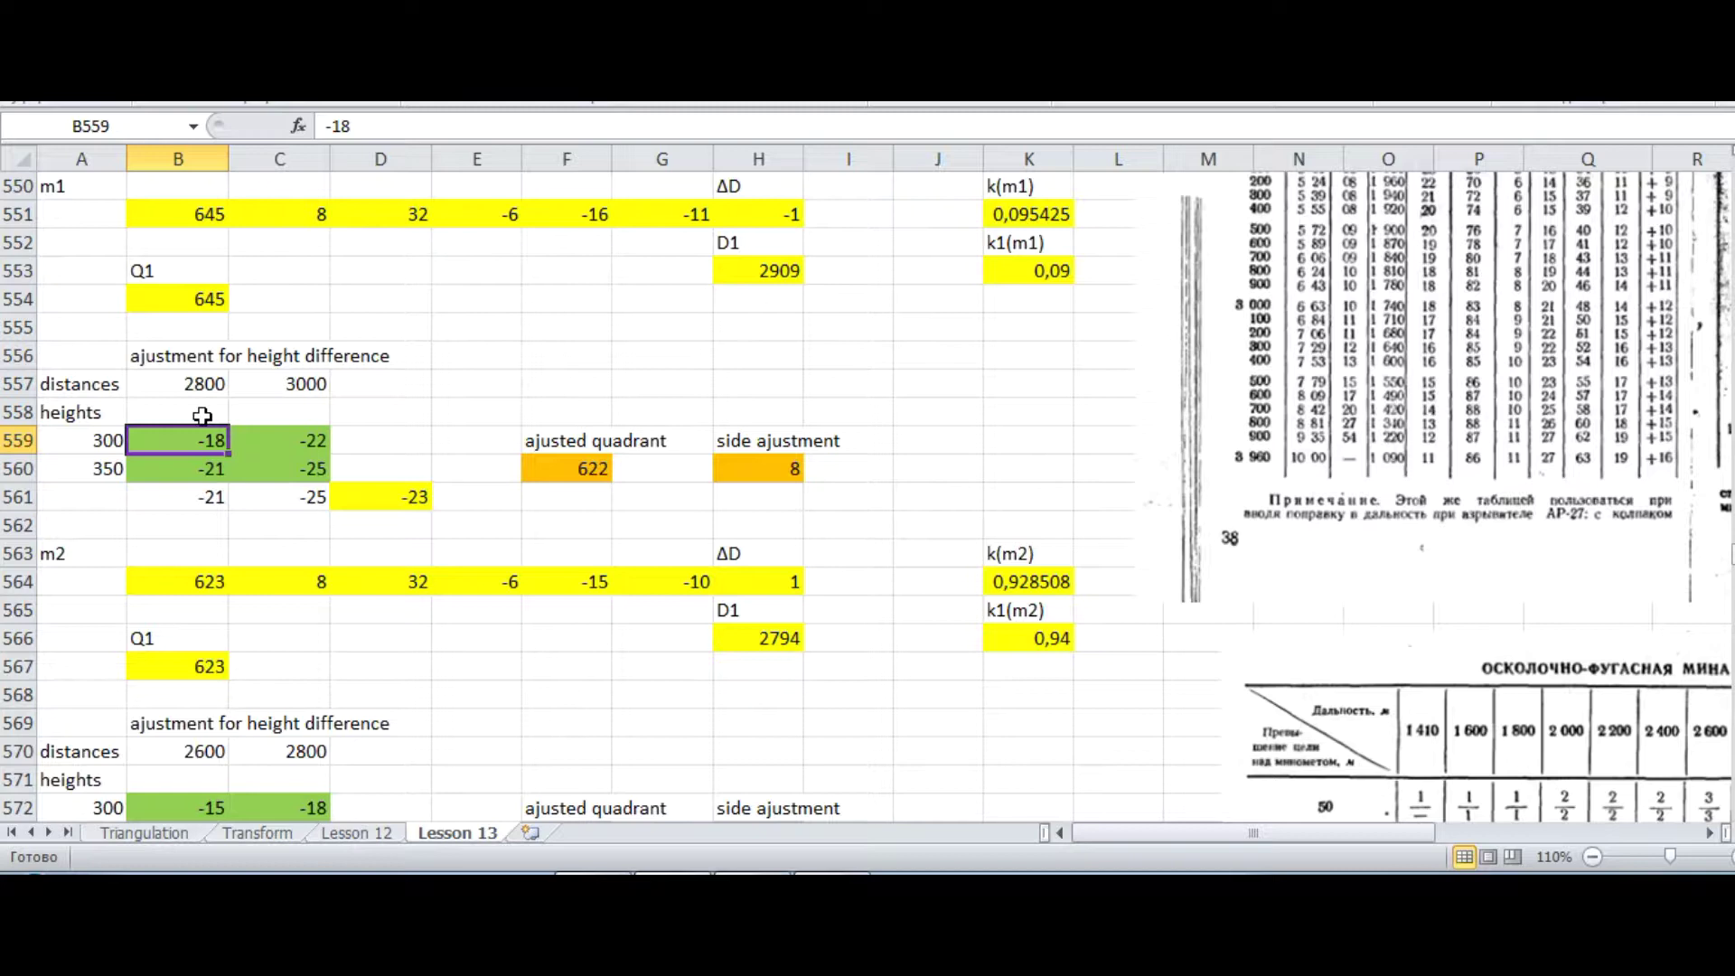
{"action": "left_click", "coordinate": [207, 493]}
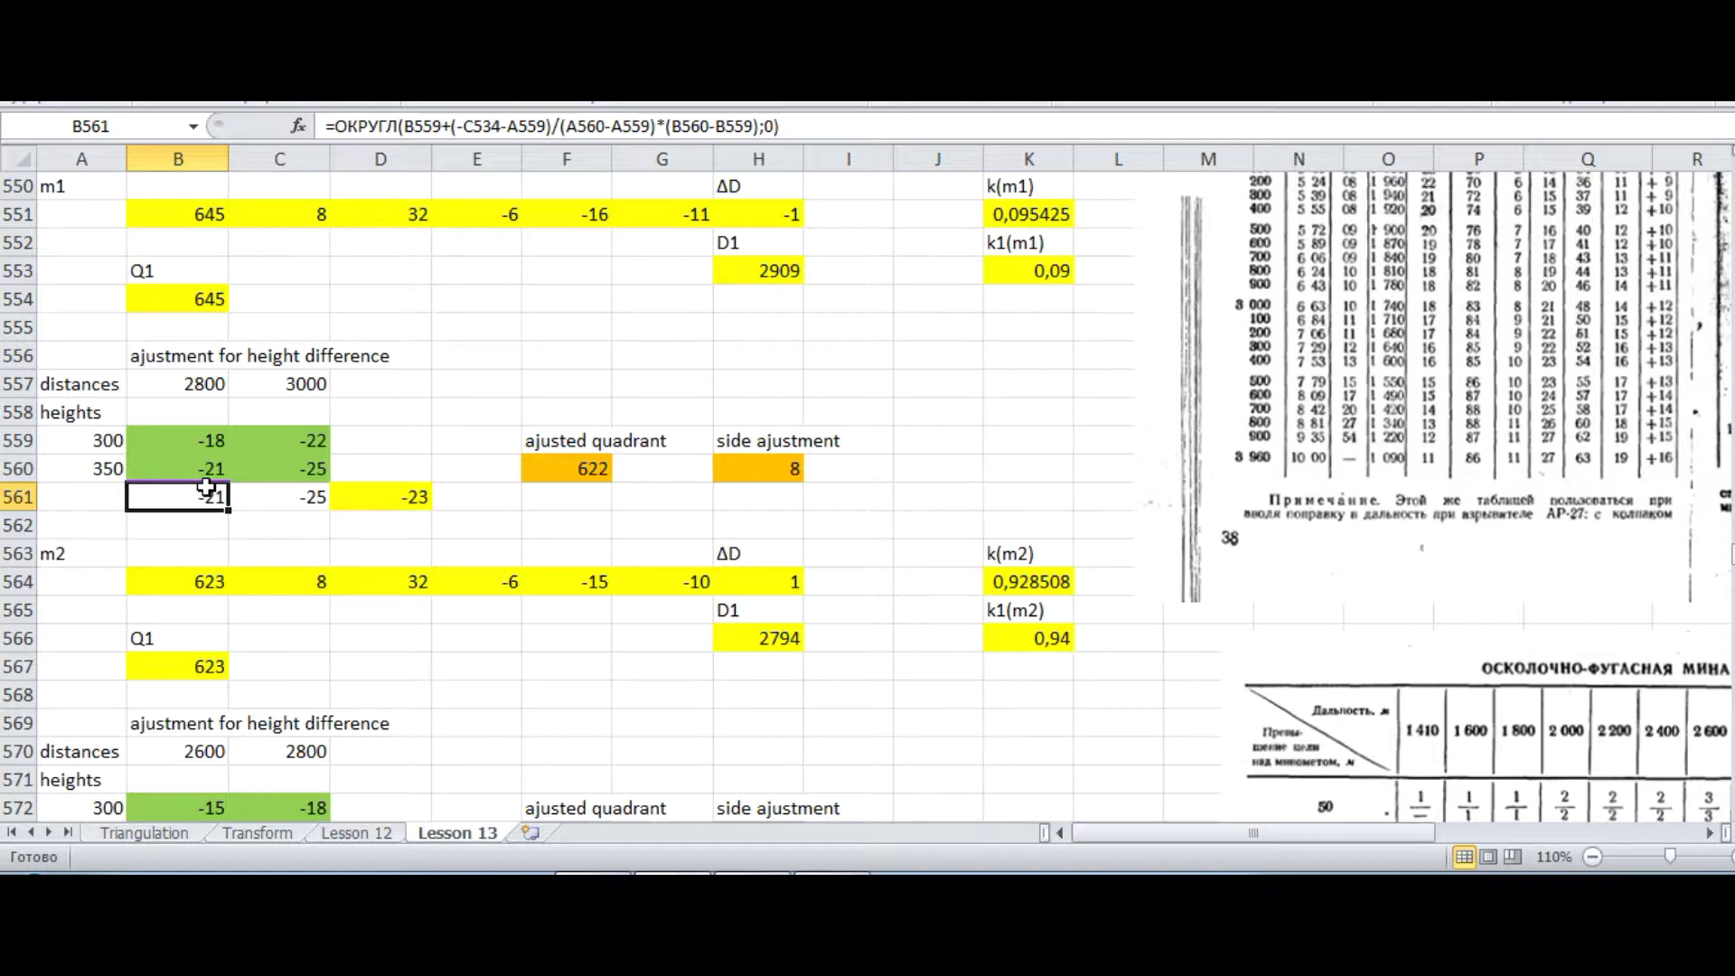
{"action": "left_click", "coordinate": [283, 493]}
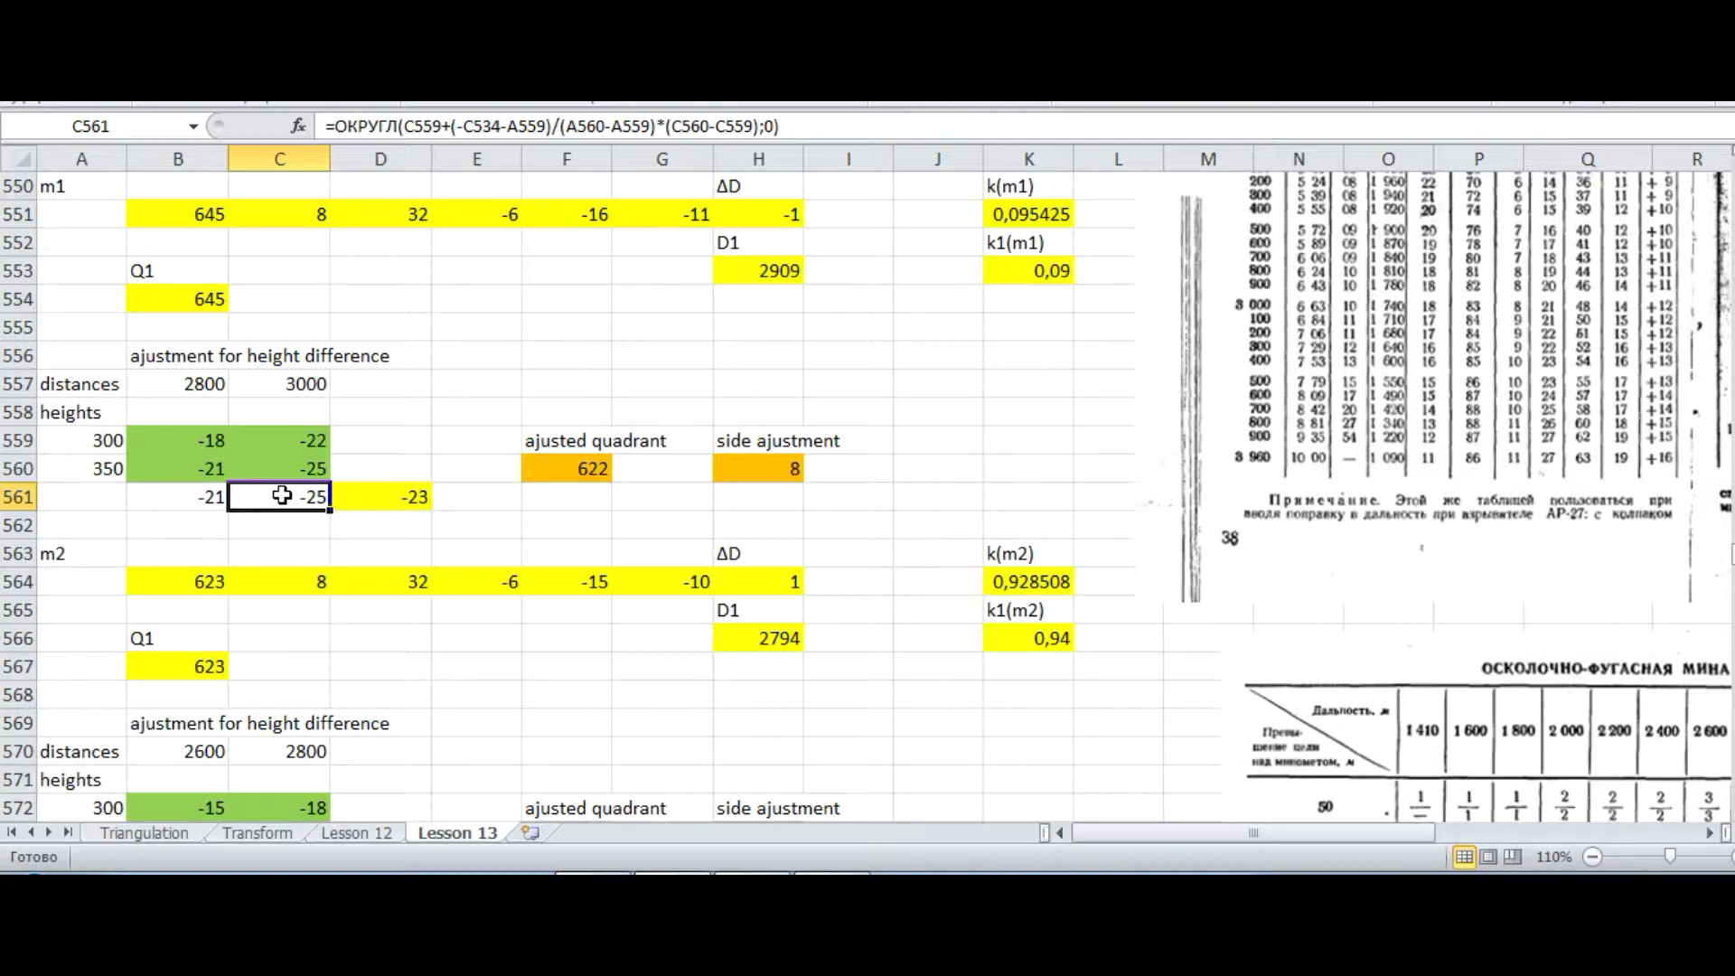
{"action": "left_click", "coordinate": [361, 496]}
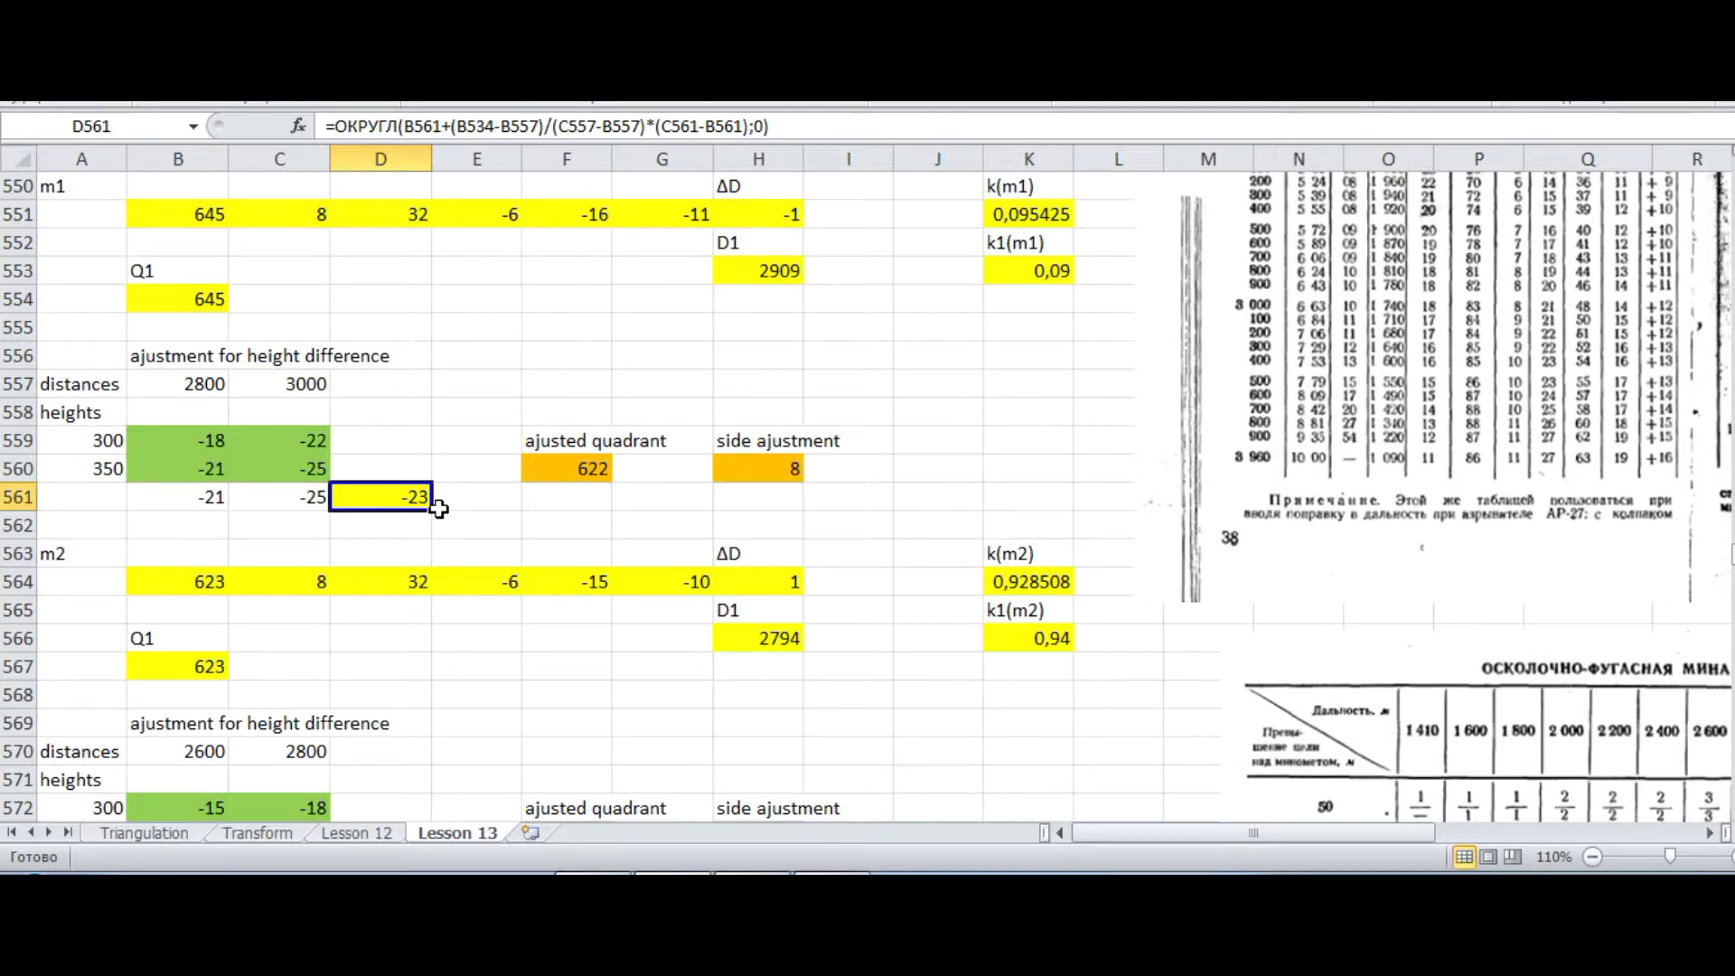
Step: Inspect the adjusted quadrant and side adjustment formulas for m1 in F560 and H560, and for m2 in F573 and H573
{"action": "left_click", "coordinate": [567, 479]}
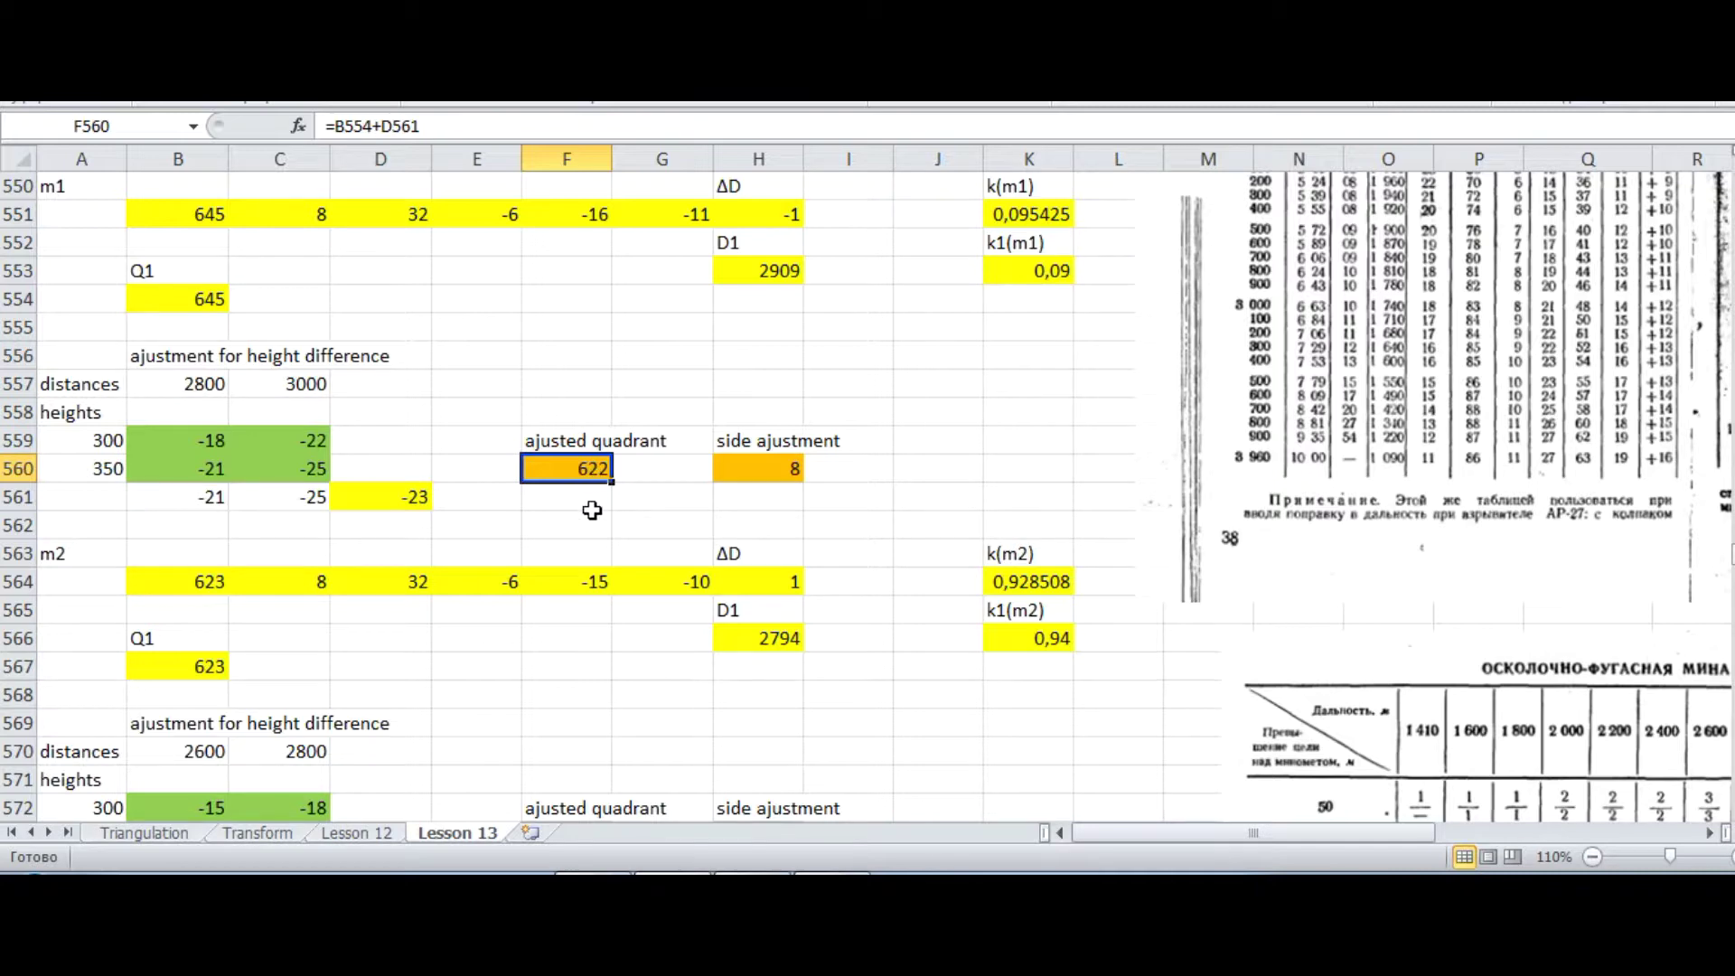
{"action": "left_click", "coordinate": [756, 469]}
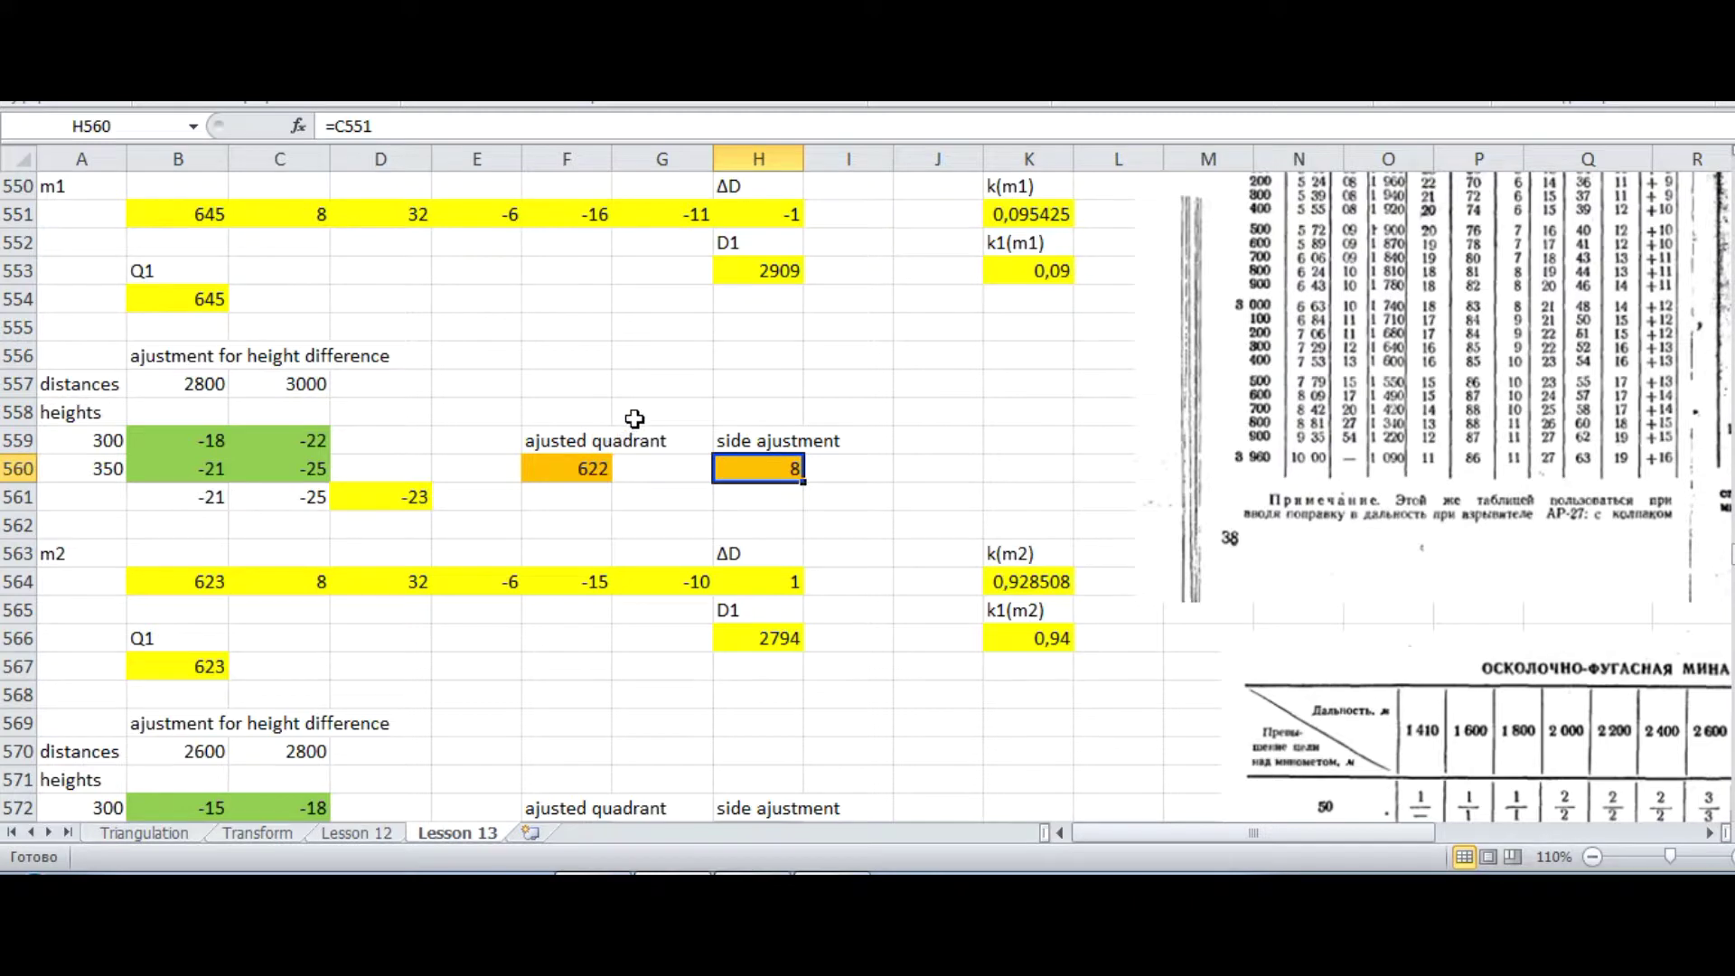
{"action": "scroll", "coordinate": [658, 423], "scroll_direction": "down", "scroll_amount": 1}
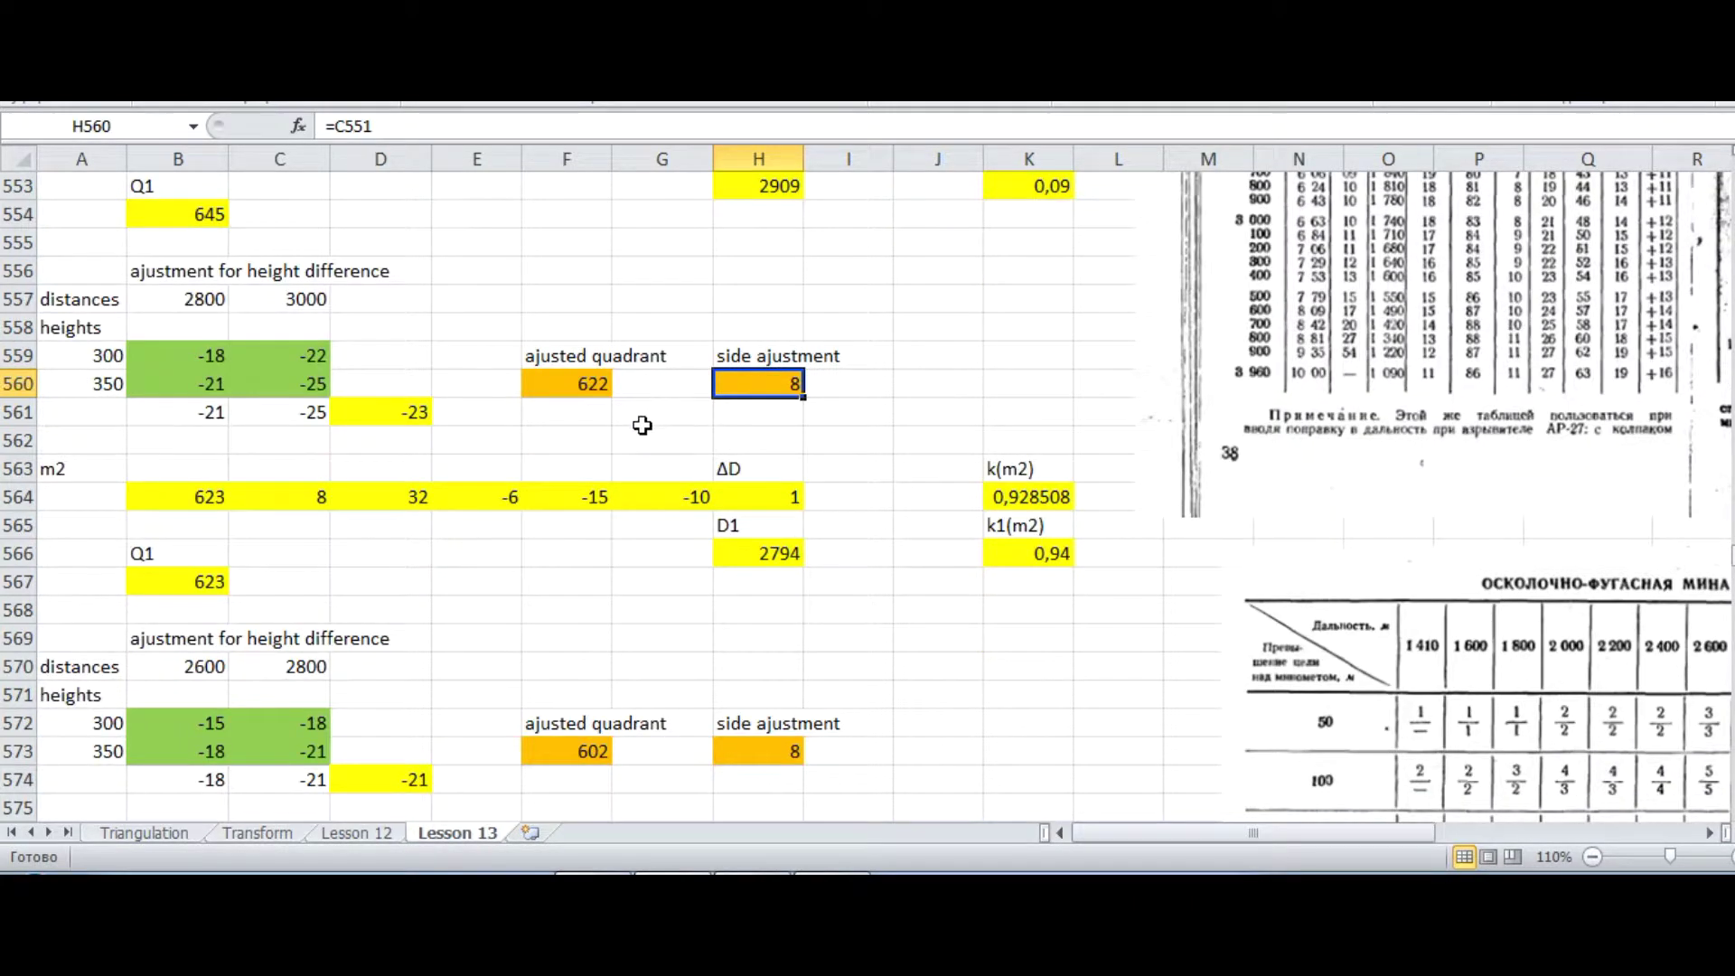
{"action": "scroll", "coordinate": [654, 429], "scroll_direction": "down", "scroll_amount": 1}
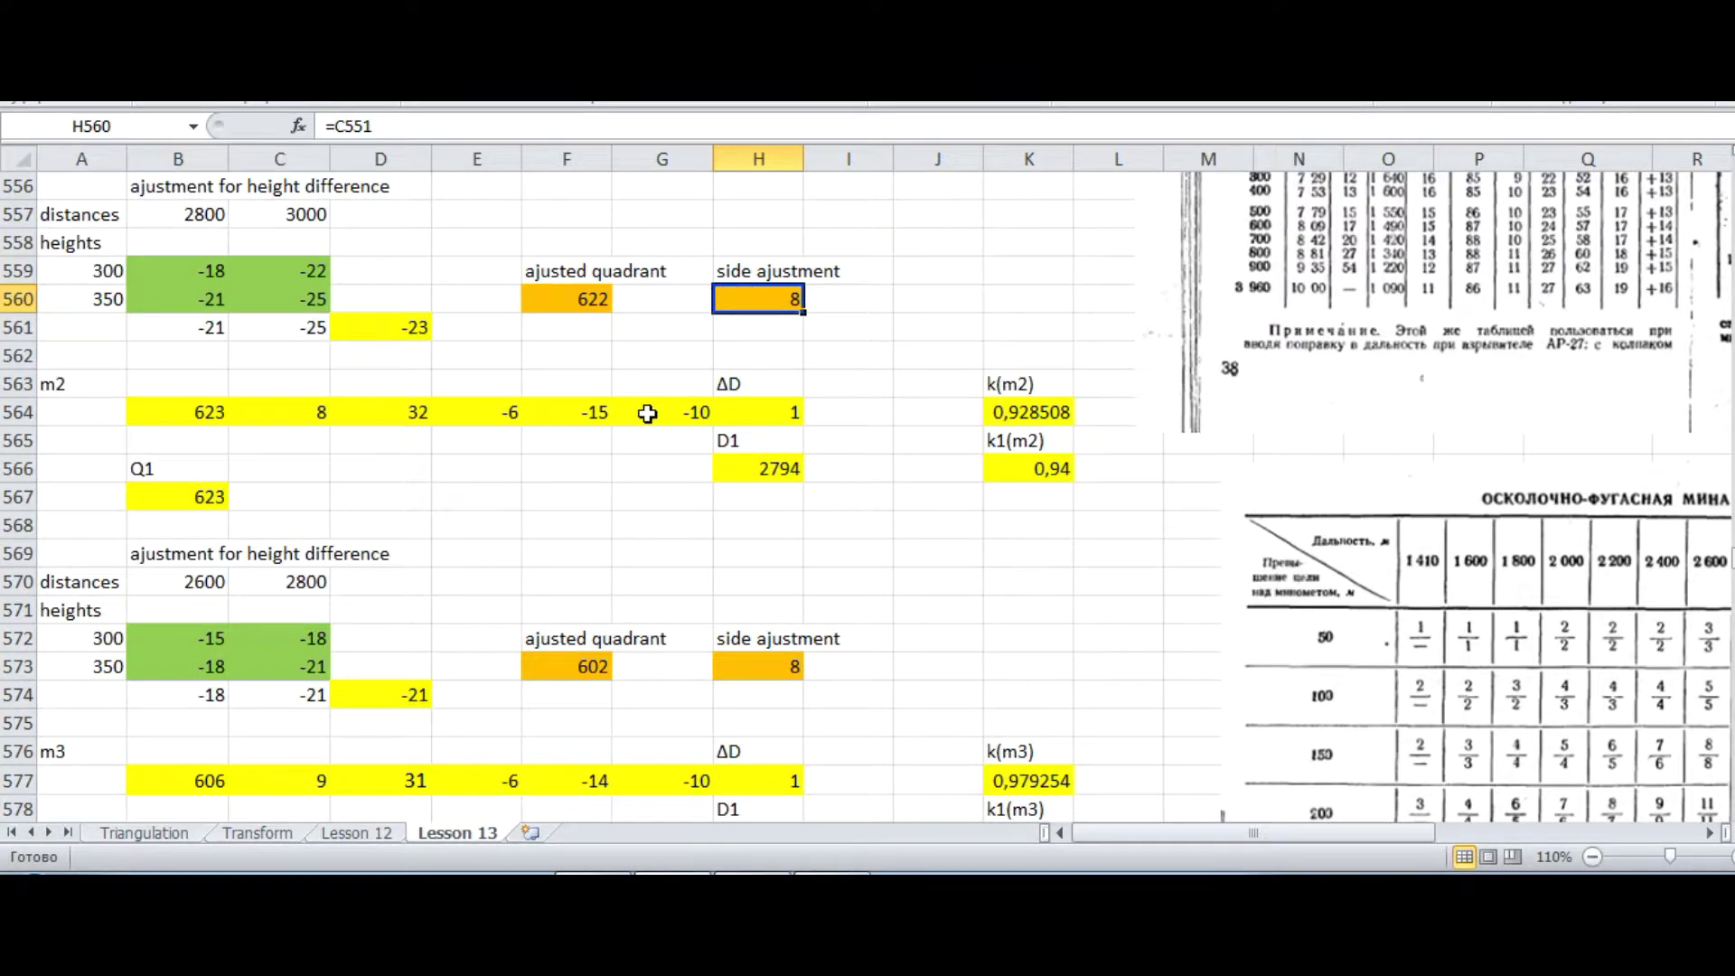
{"action": "scroll", "coordinate": [647, 413], "scroll_direction": "up", "scroll_amount": 4}
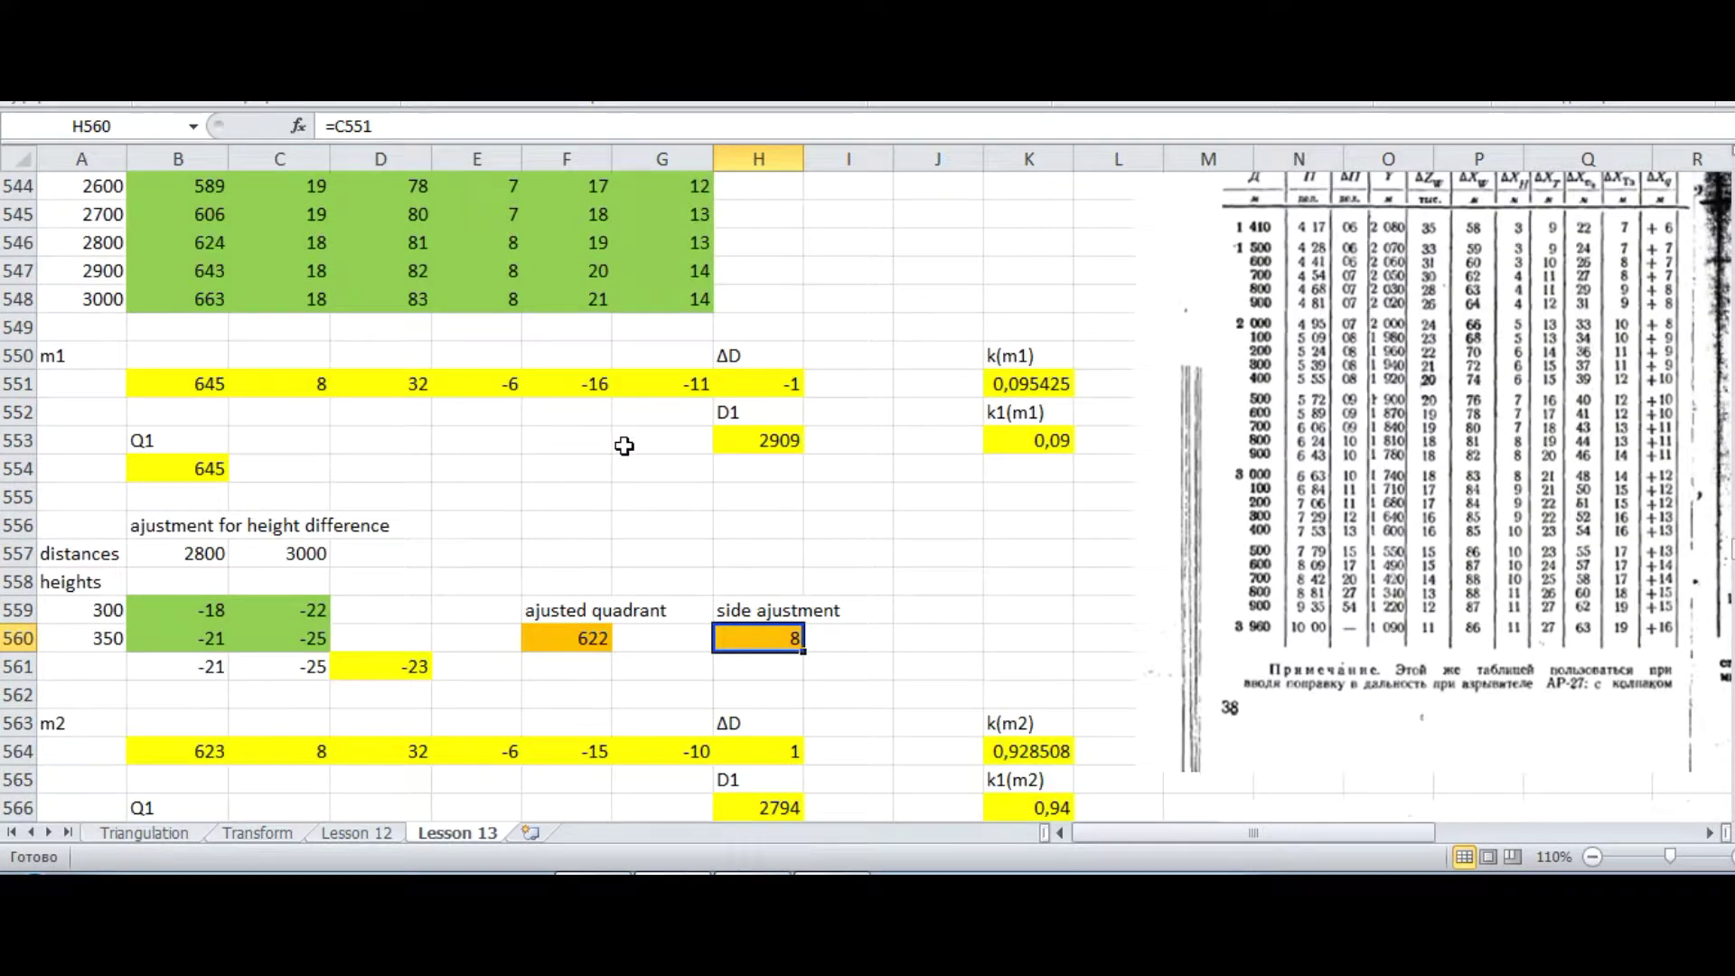
{"action": "scroll", "coordinate": [623, 446], "scroll_direction": "down", "scroll_amount": 3}
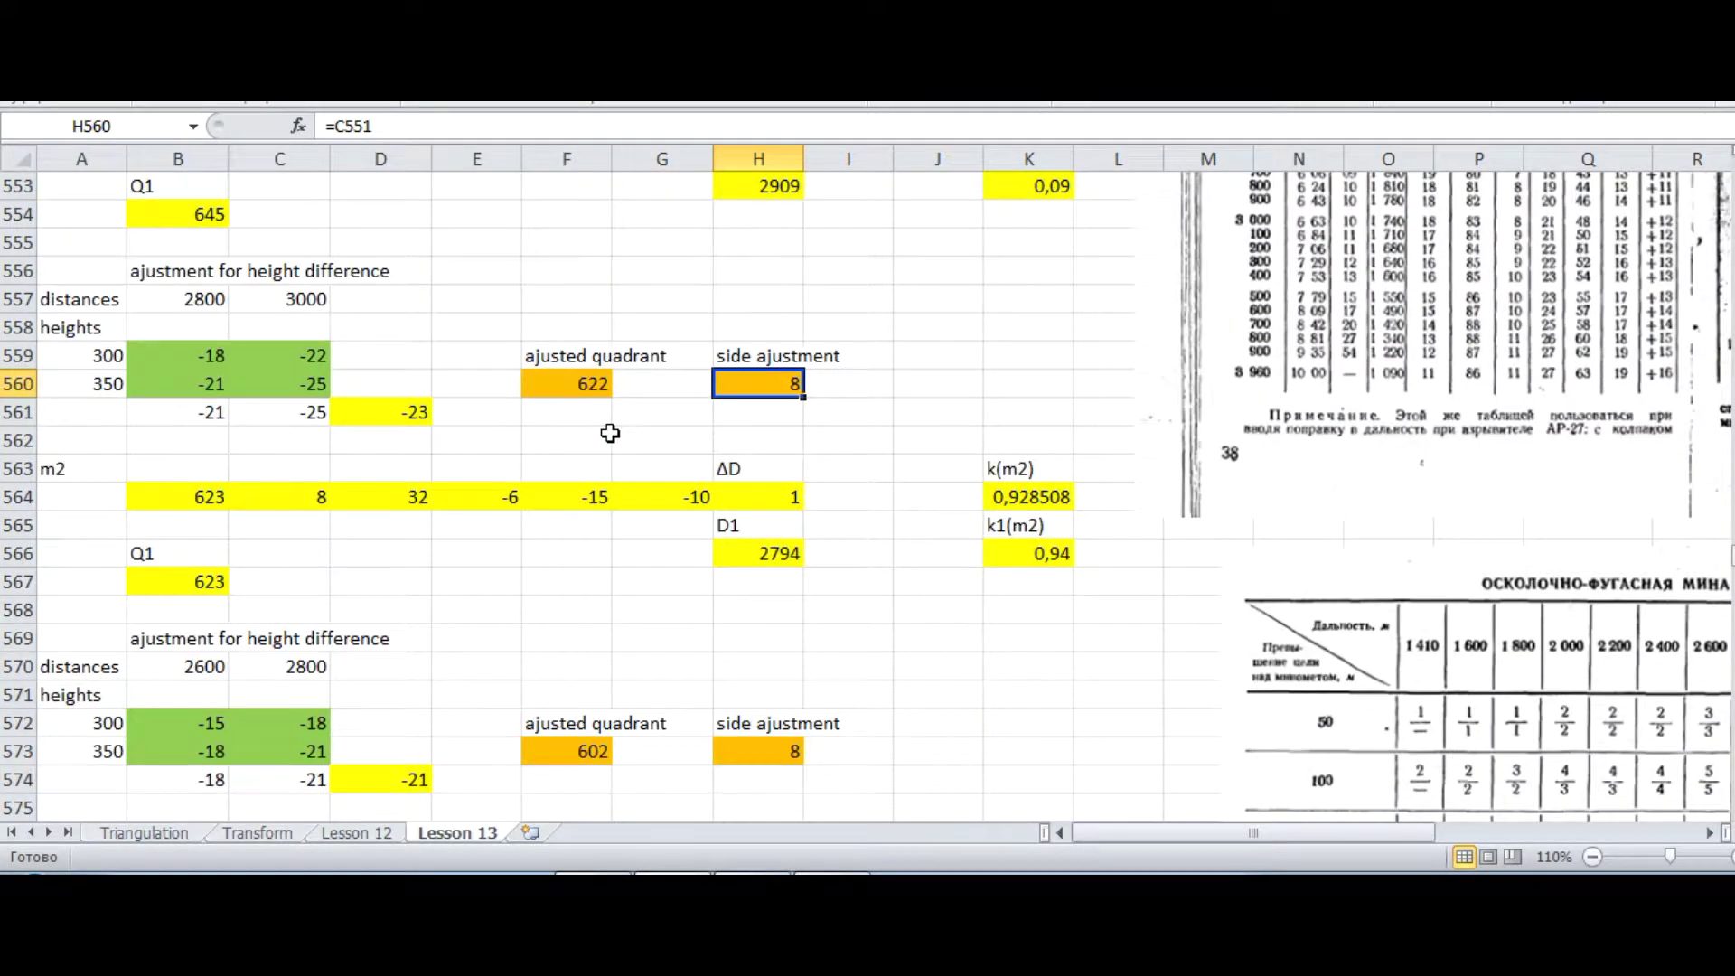
{"action": "scroll", "coordinate": [610, 434], "scroll_direction": "down", "scroll_amount": 1}
{"action": "scroll", "coordinate": [610, 434], "scroll_direction": "down", "scroll_amount": 1}
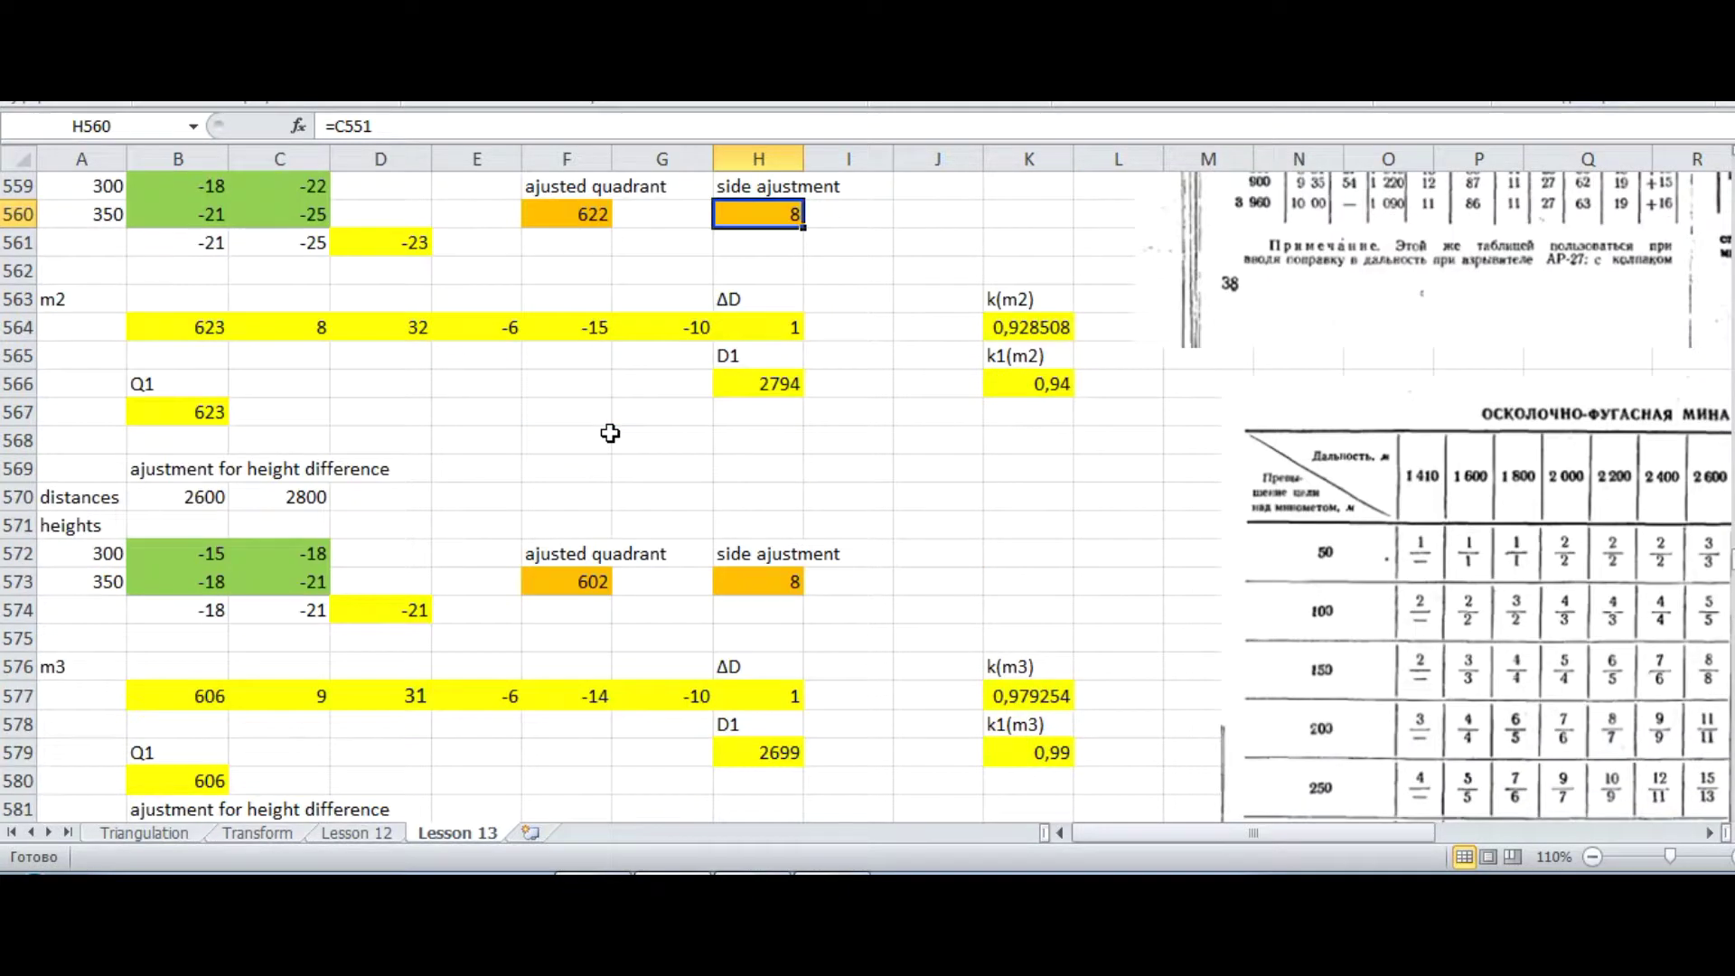
{"action": "left_click", "coordinate": [567, 587]}
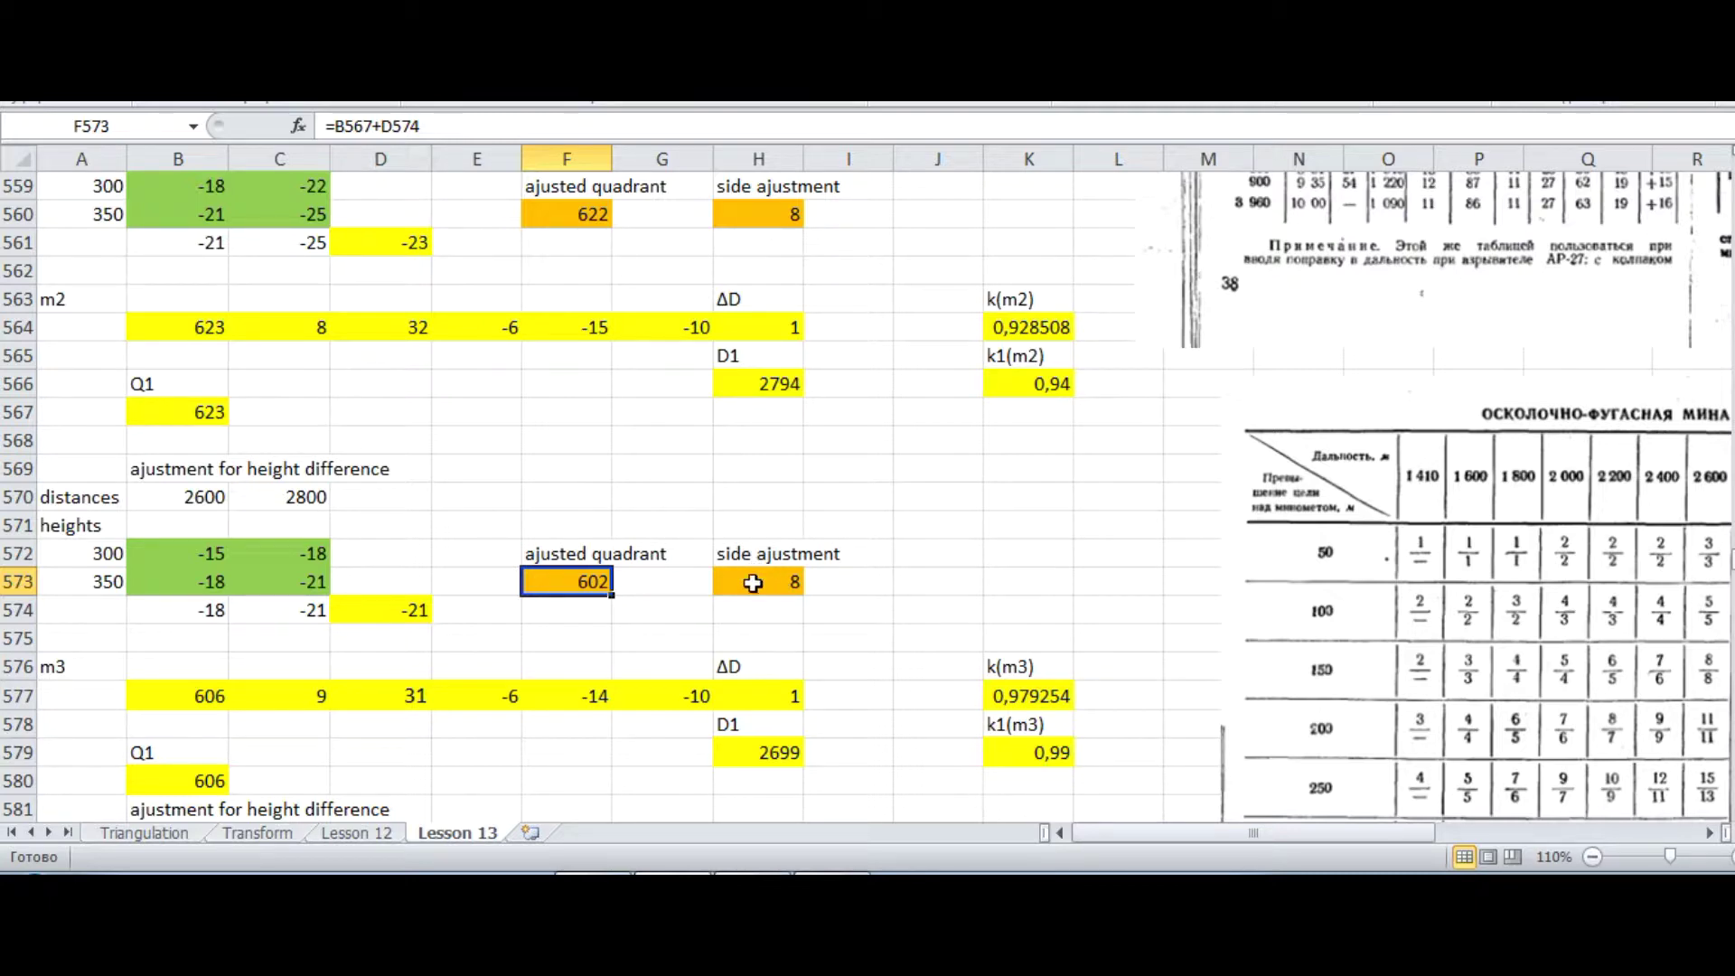
{"action": "left_click", "coordinate": [752, 576]}
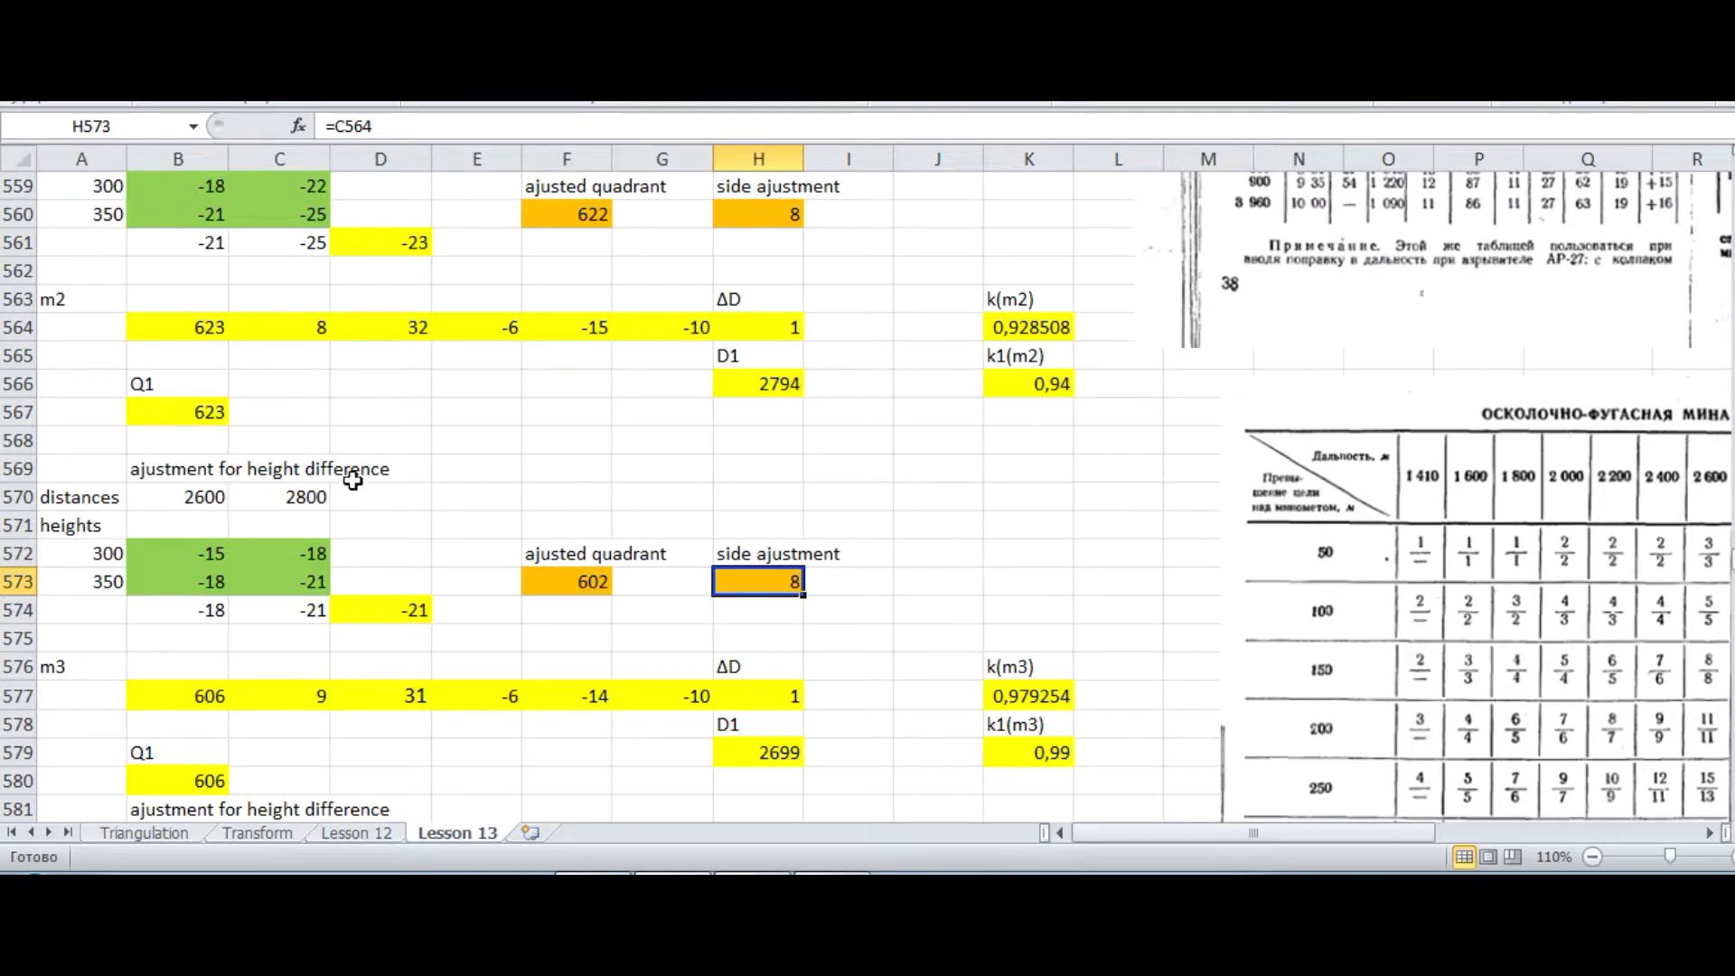
Step: Check the adjusted quadrant and side adjustment cells in rows 585, 597 and 609 for m3, m4 and m5
{"action": "scroll", "coordinate": [422, 460], "scroll_direction": "down", "scroll_amount": 4}
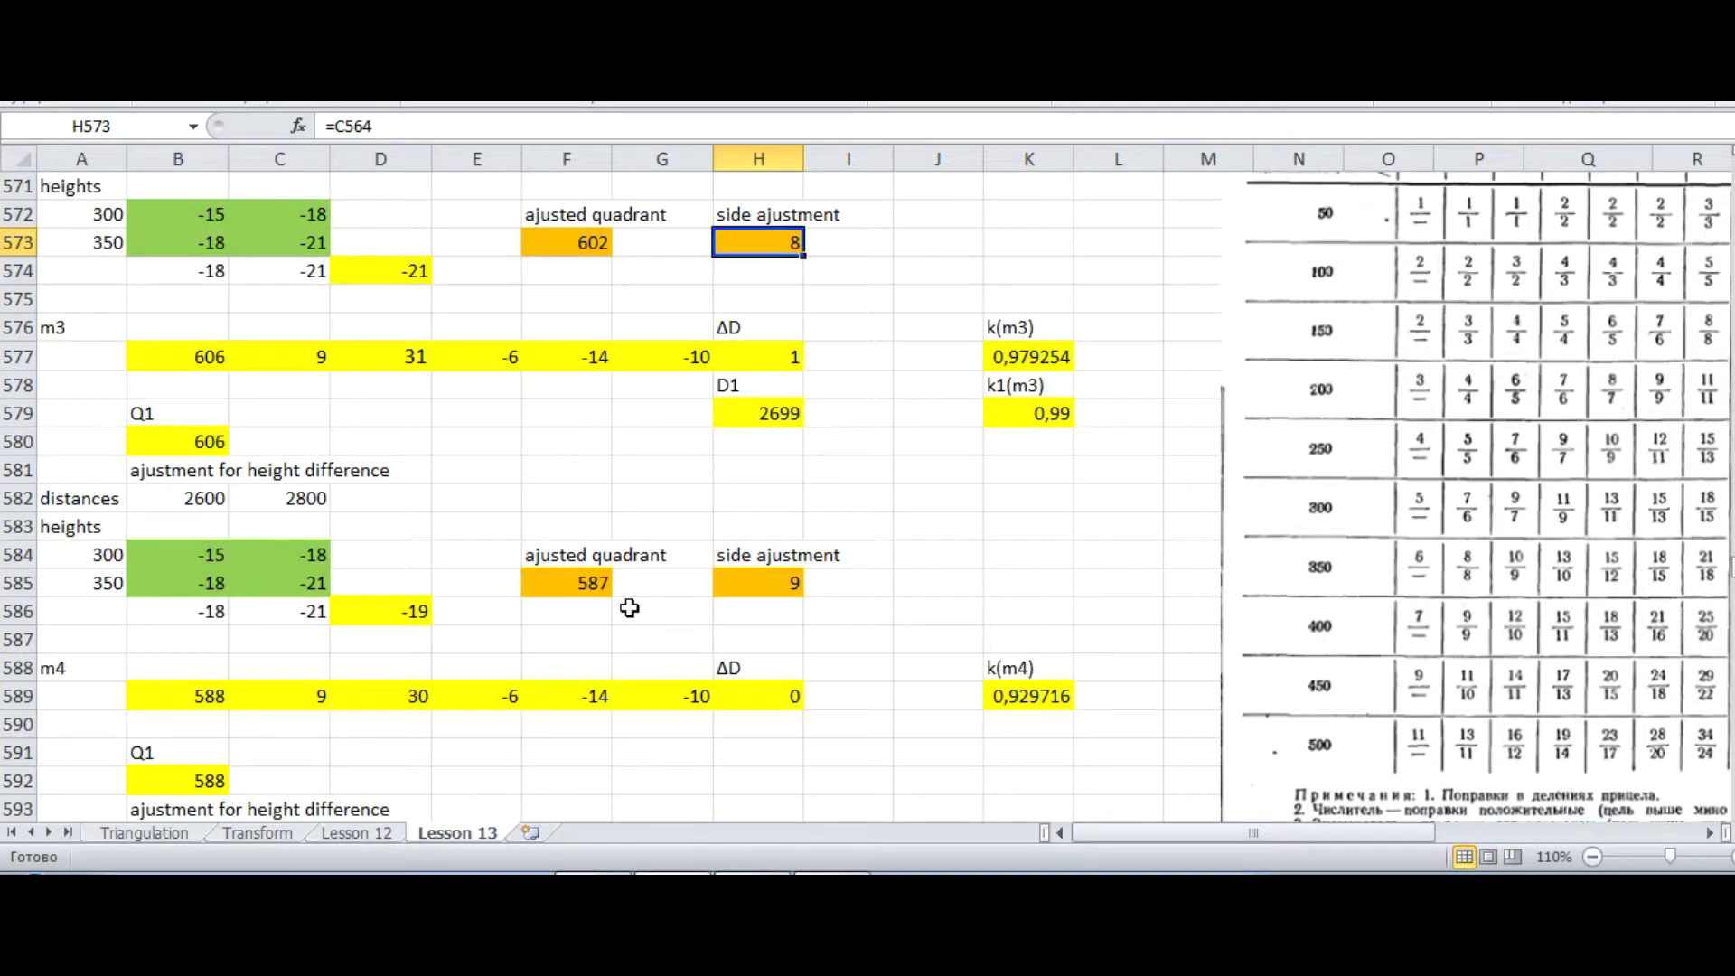
{"action": "left_click", "coordinate": [577, 583]}
{"action": "left_click", "coordinate": [760, 583]}
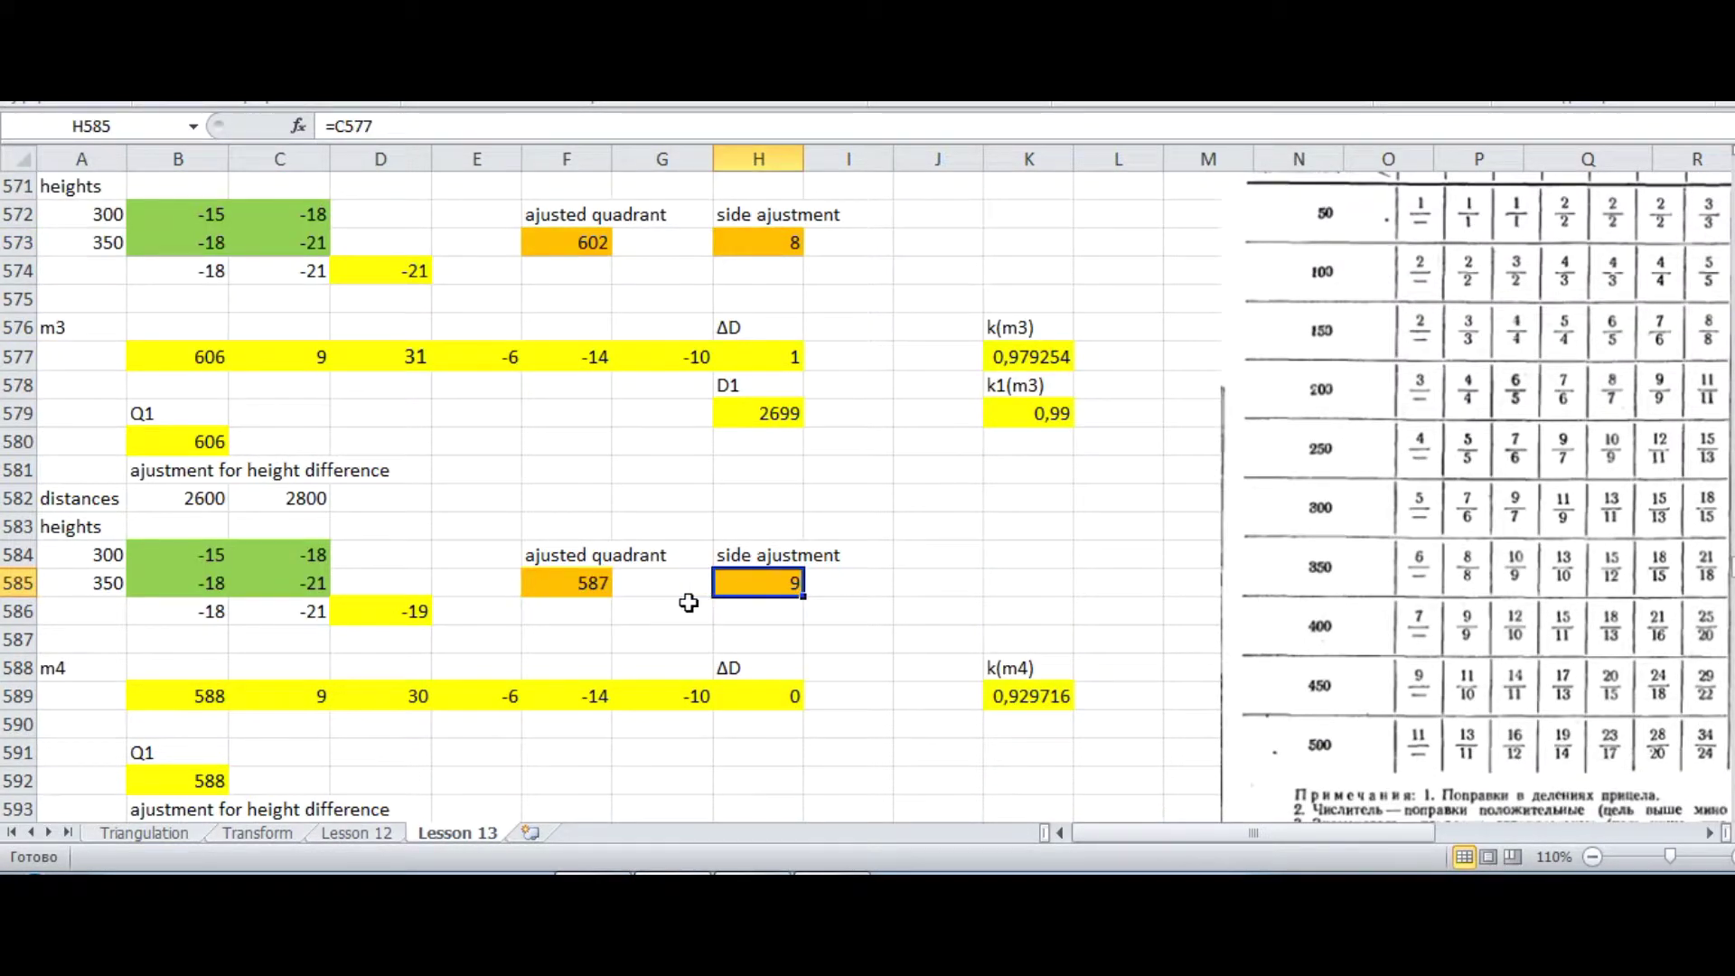
{"action": "scroll", "coordinate": [659, 565], "scroll_direction": "down", "scroll_amount": 4}
{"action": "left_click", "coordinate": [553, 585]}
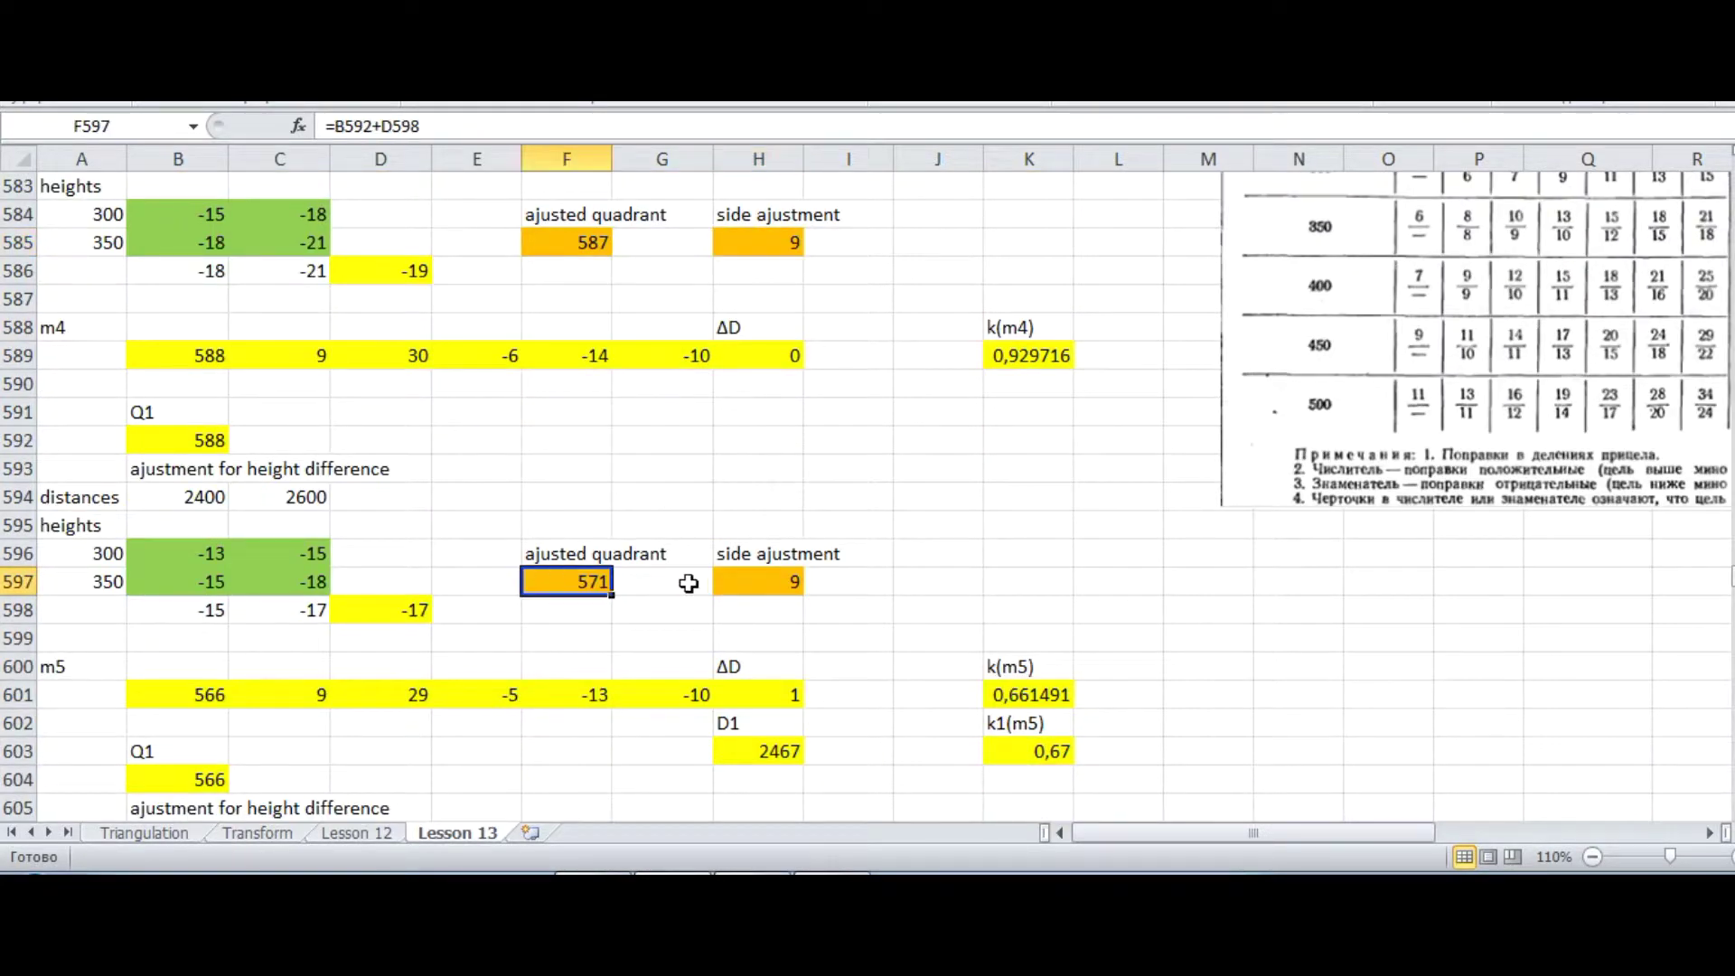
{"action": "left_click", "coordinate": [763, 583]}
{"action": "scroll", "coordinate": [654, 462], "scroll_direction": "down", "scroll_amount": 2}
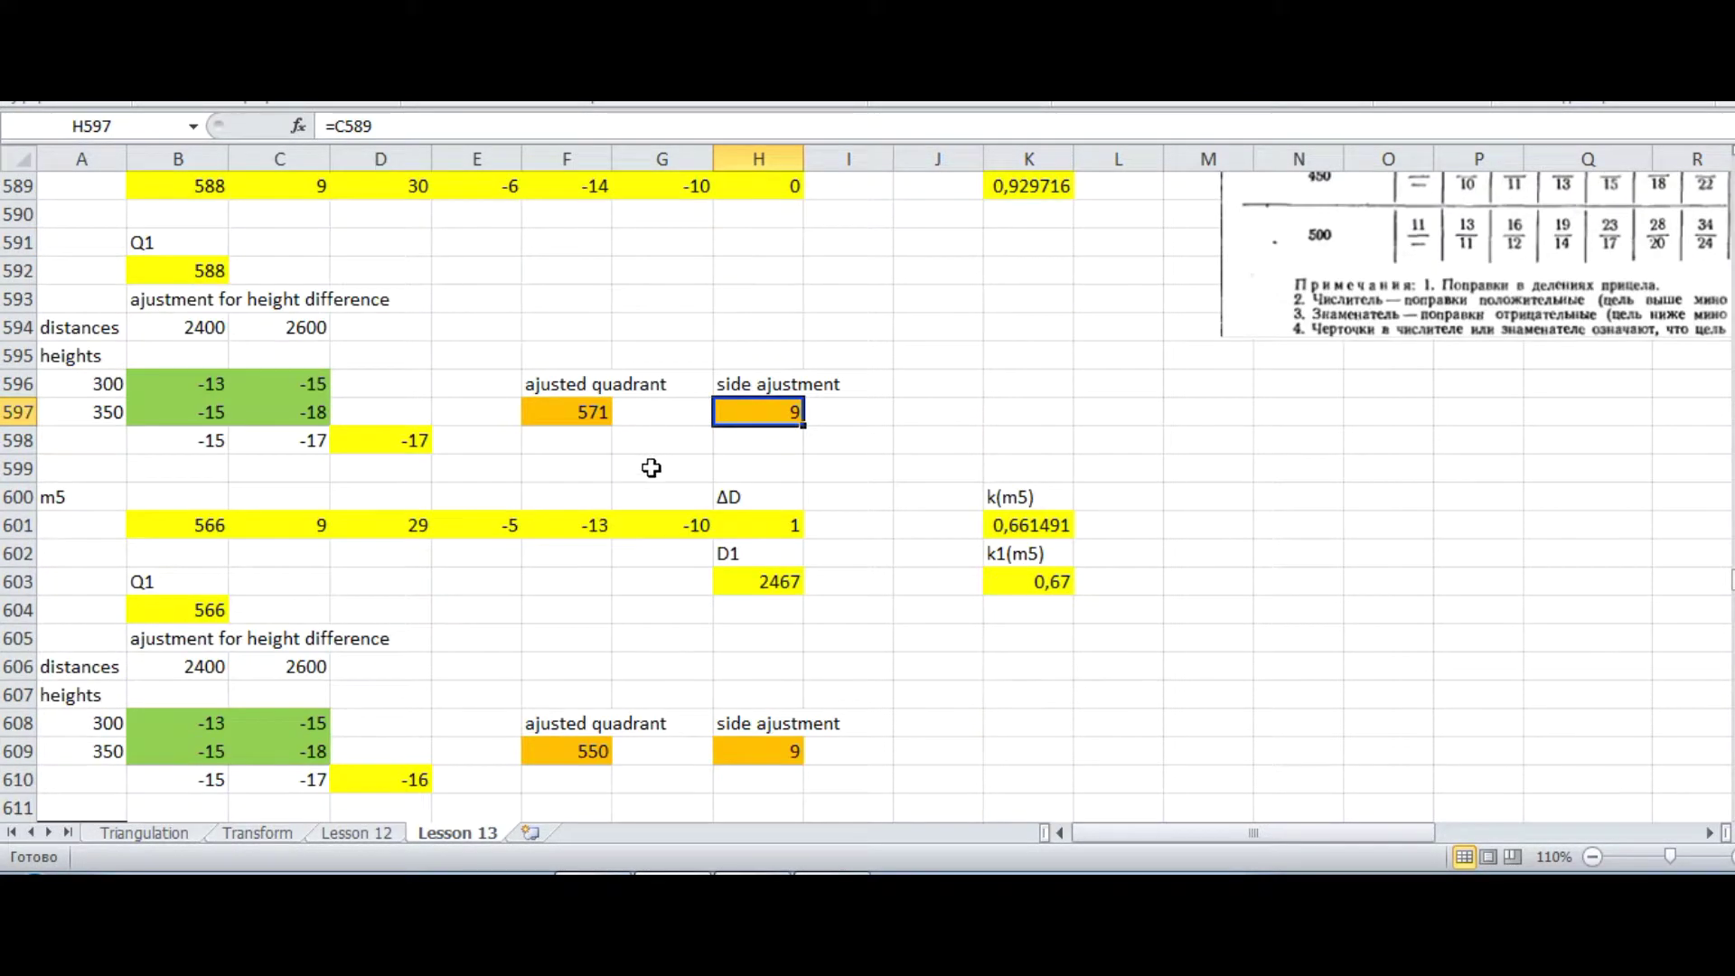
{"action": "scroll", "coordinate": [654, 463], "scroll_direction": "down", "scroll_amount": 2}
{"action": "left_click", "coordinate": [561, 581]}
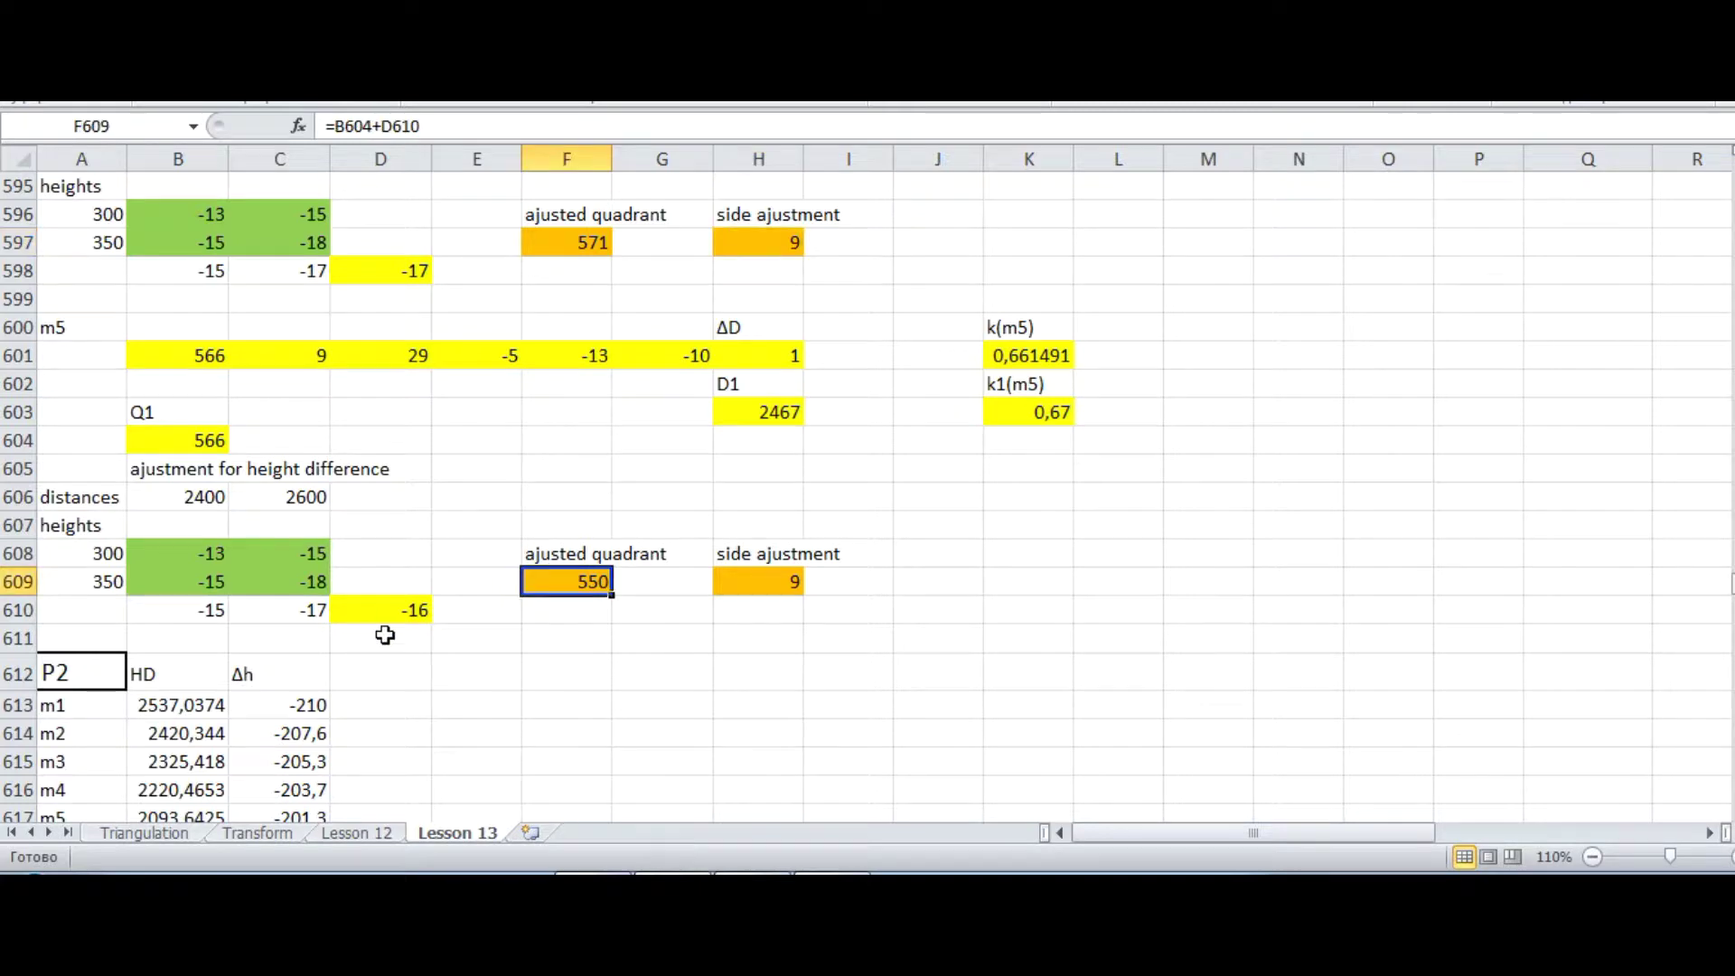
{"action": "left_click", "coordinate": [741, 579]}
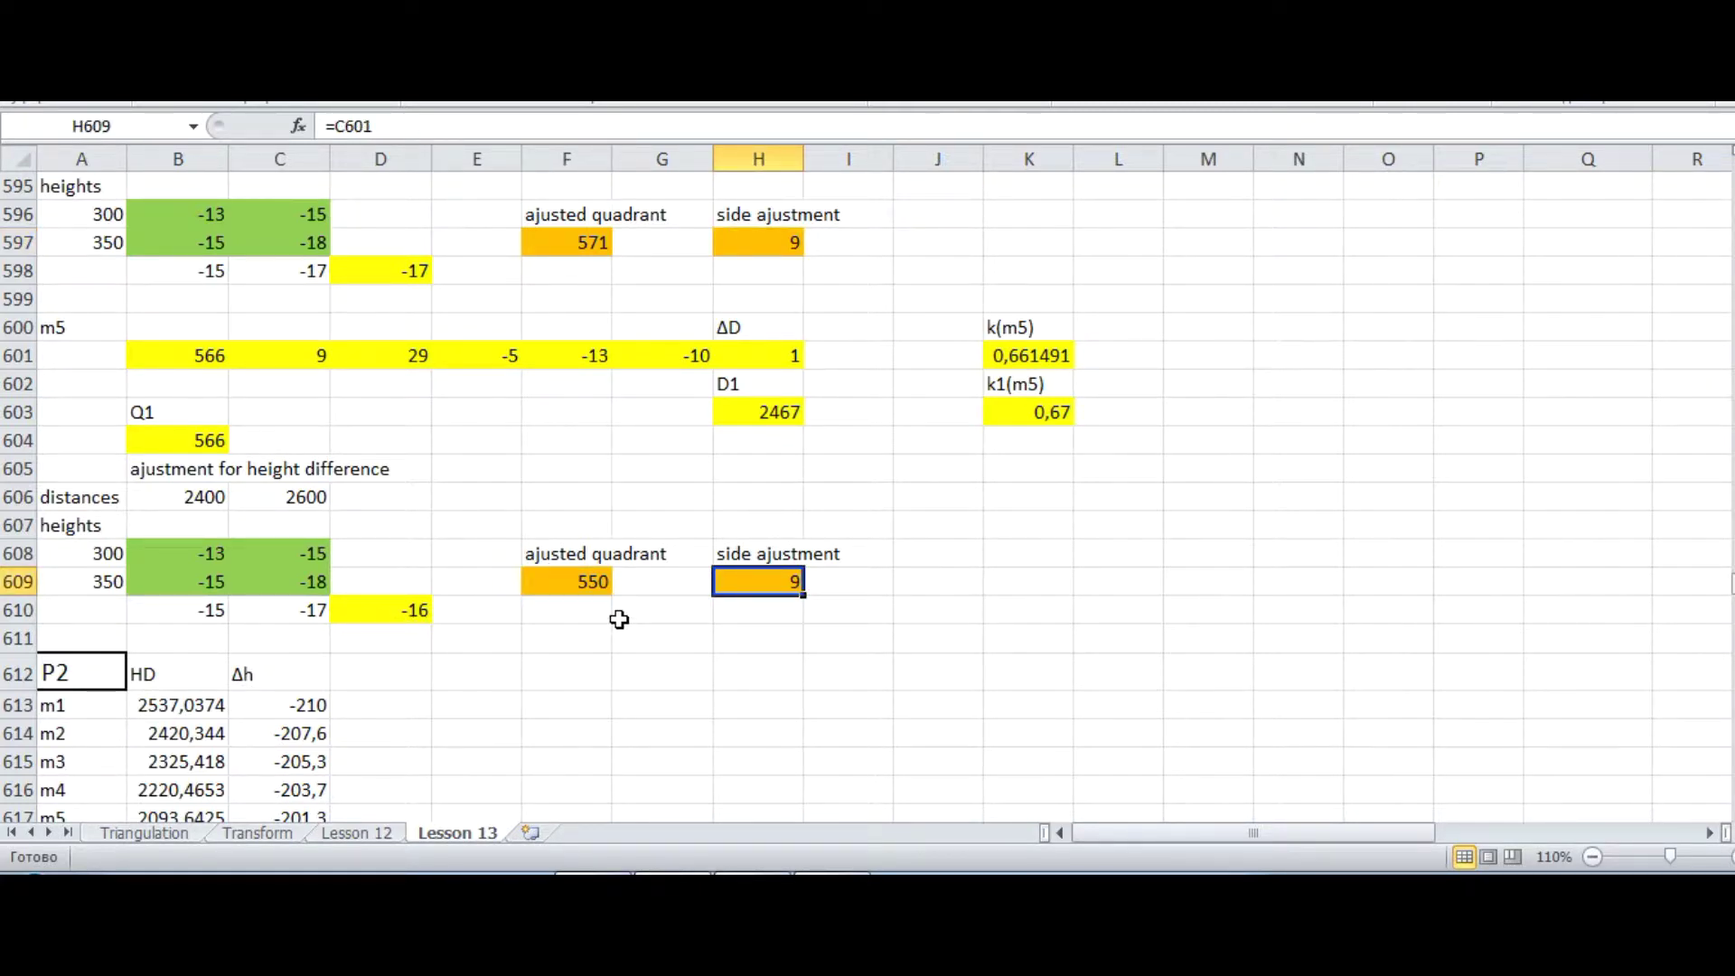
Step: Compare the m5 results with the P2 section's HD and Δh values and its reference table below
{"action": "scroll", "coordinate": [595, 529], "scroll_direction": "down", "scroll_amount": 1}
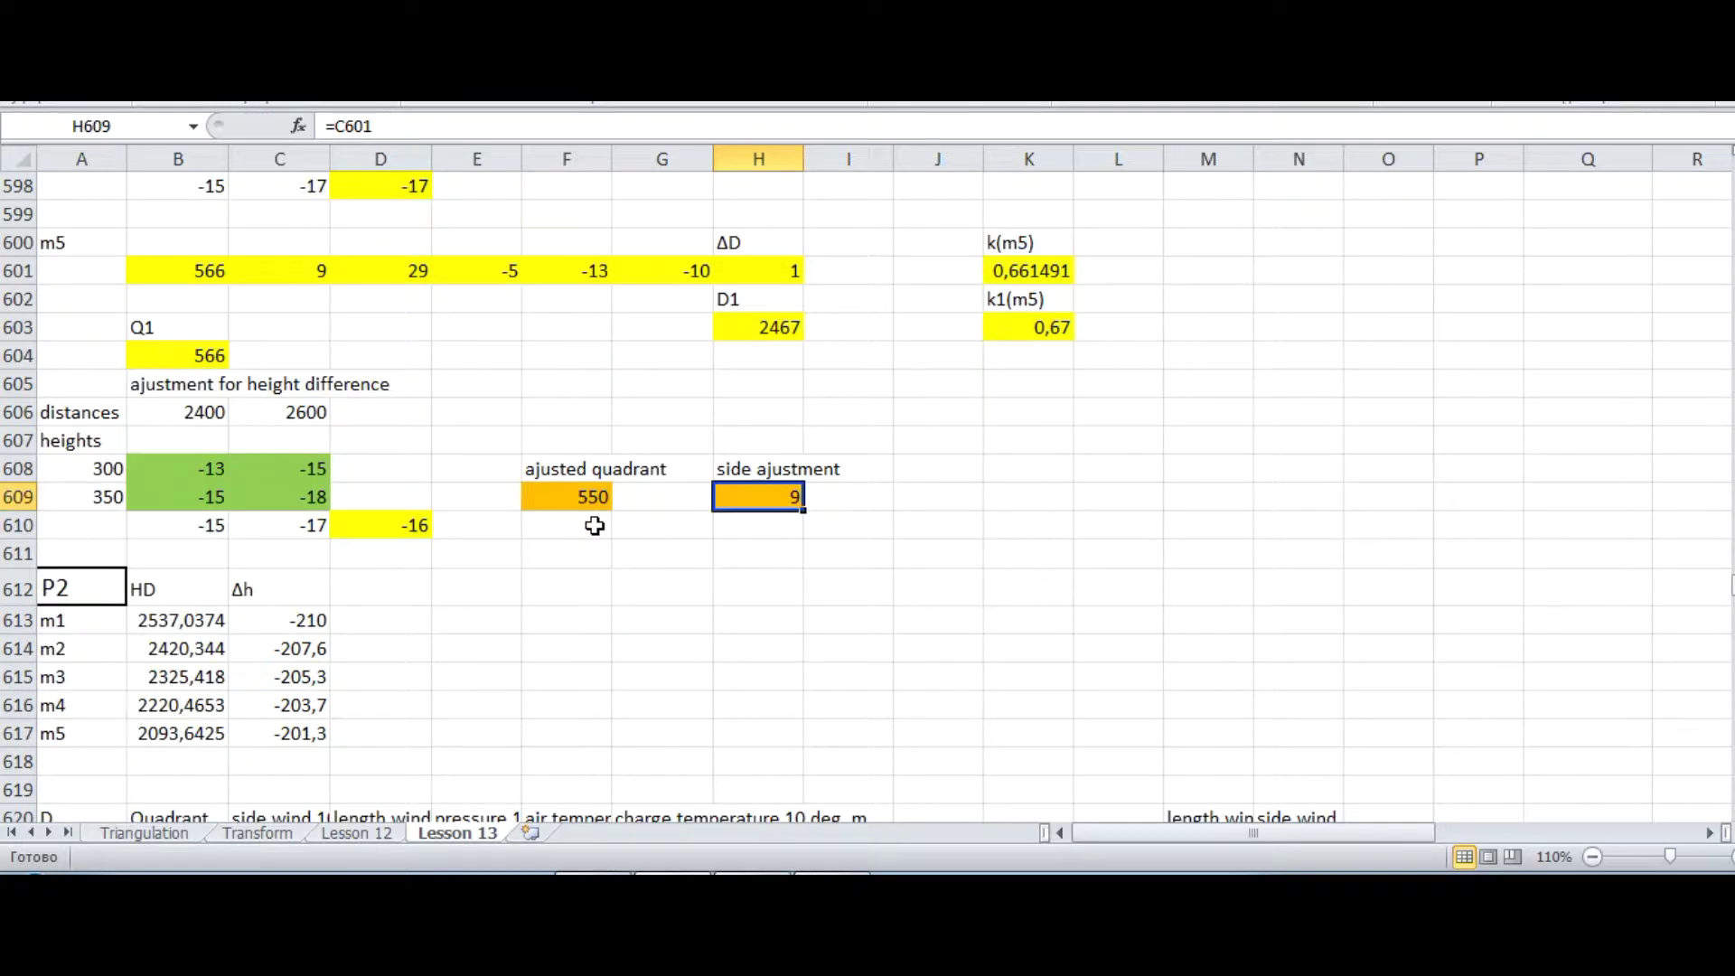
{"action": "scroll", "coordinate": [596, 526], "scroll_direction": "up", "scroll_amount": 1}
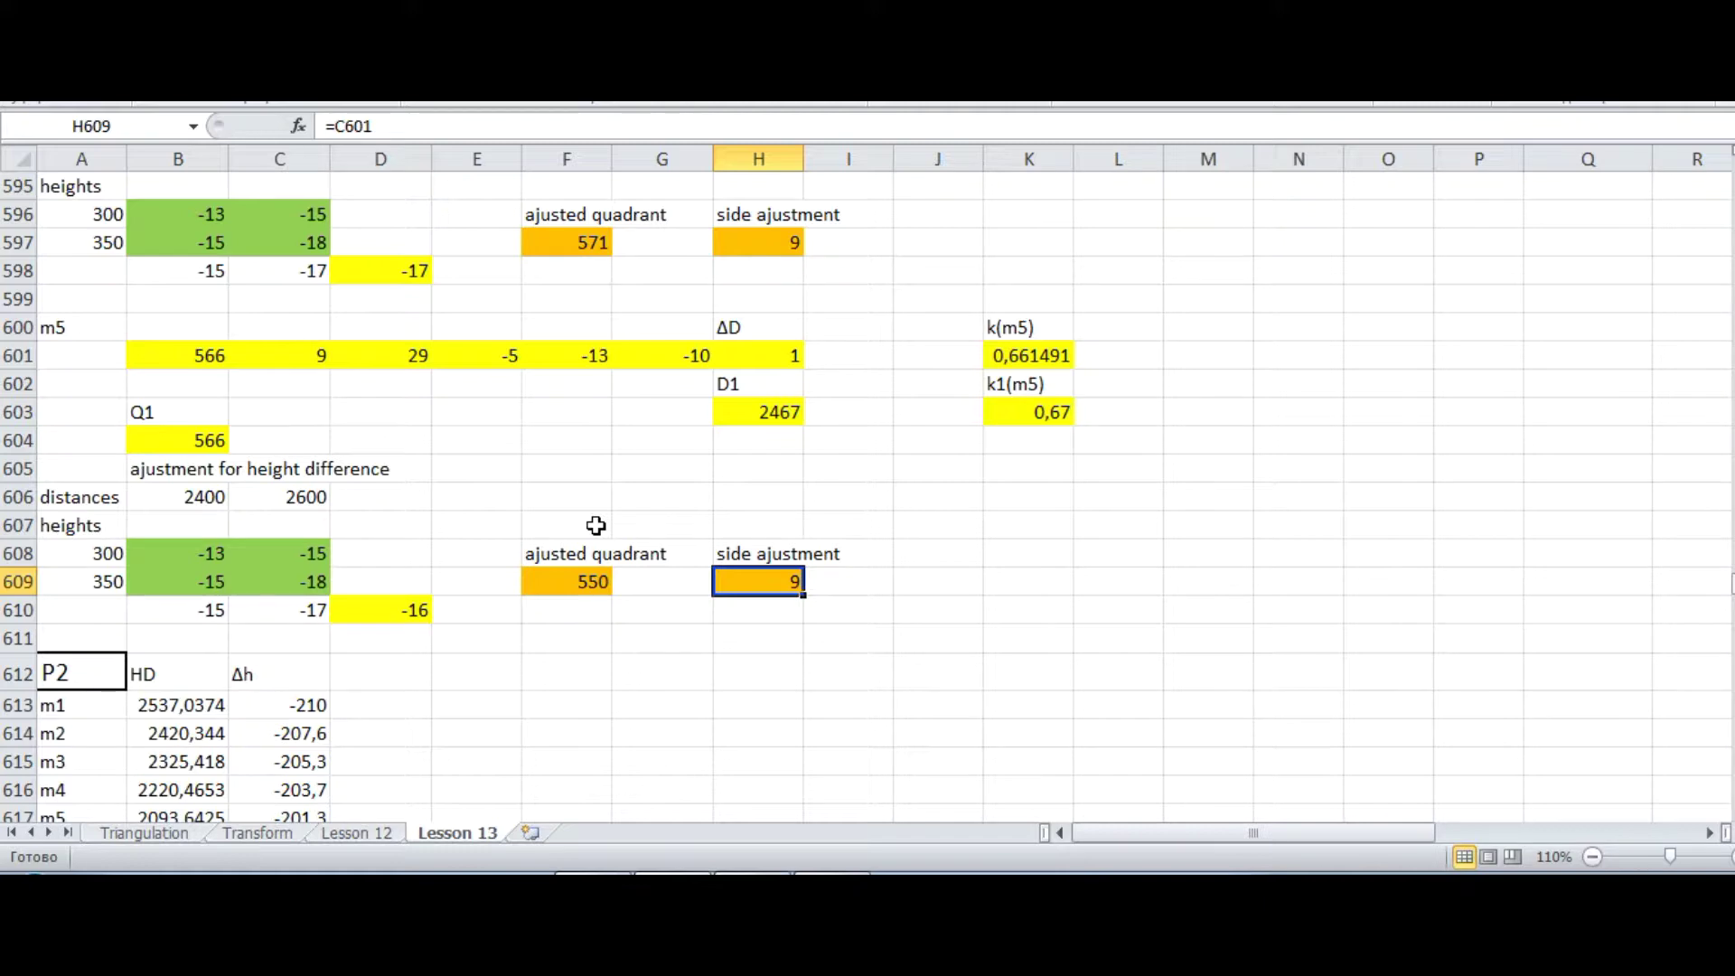
{"action": "scroll", "coordinate": [596, 525], "scroll_direction": "down", "scroll_amount": 3}
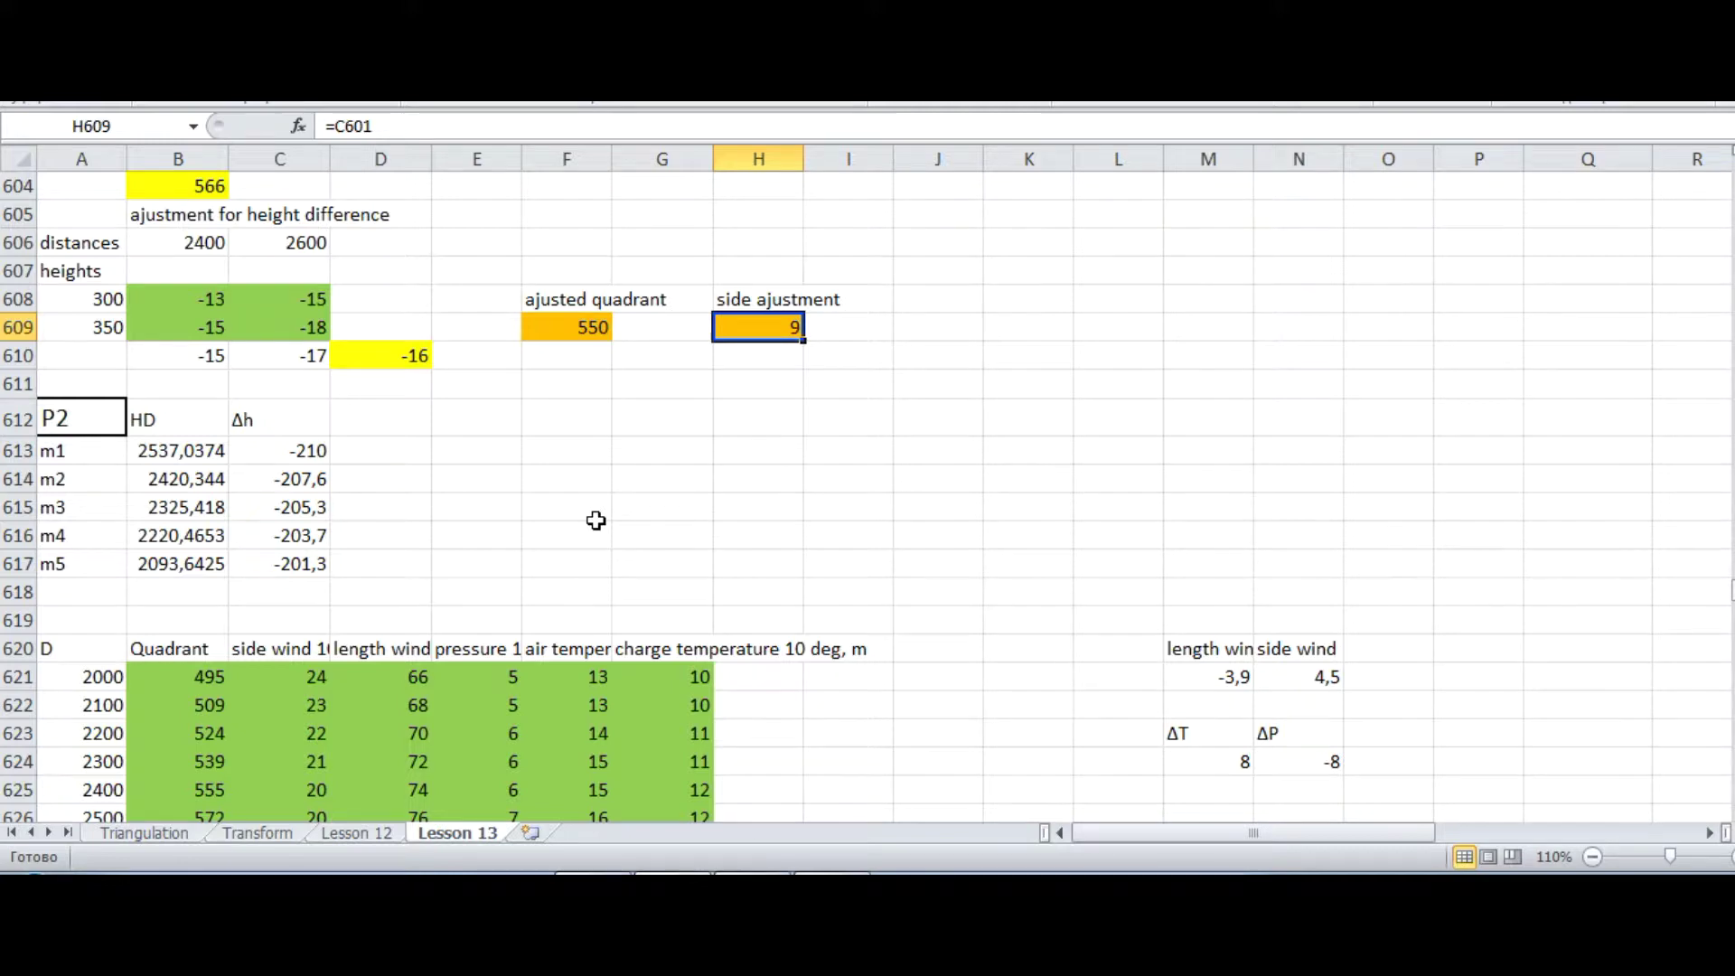
{"action": "scroll", "coordinate": [595, 520], "scroll_direction": "up", "scroll_amount": 2}
{"action": "scroll", "coordinate": [595, 521], "scroll_direction": "up", "scroll_amount": 3}
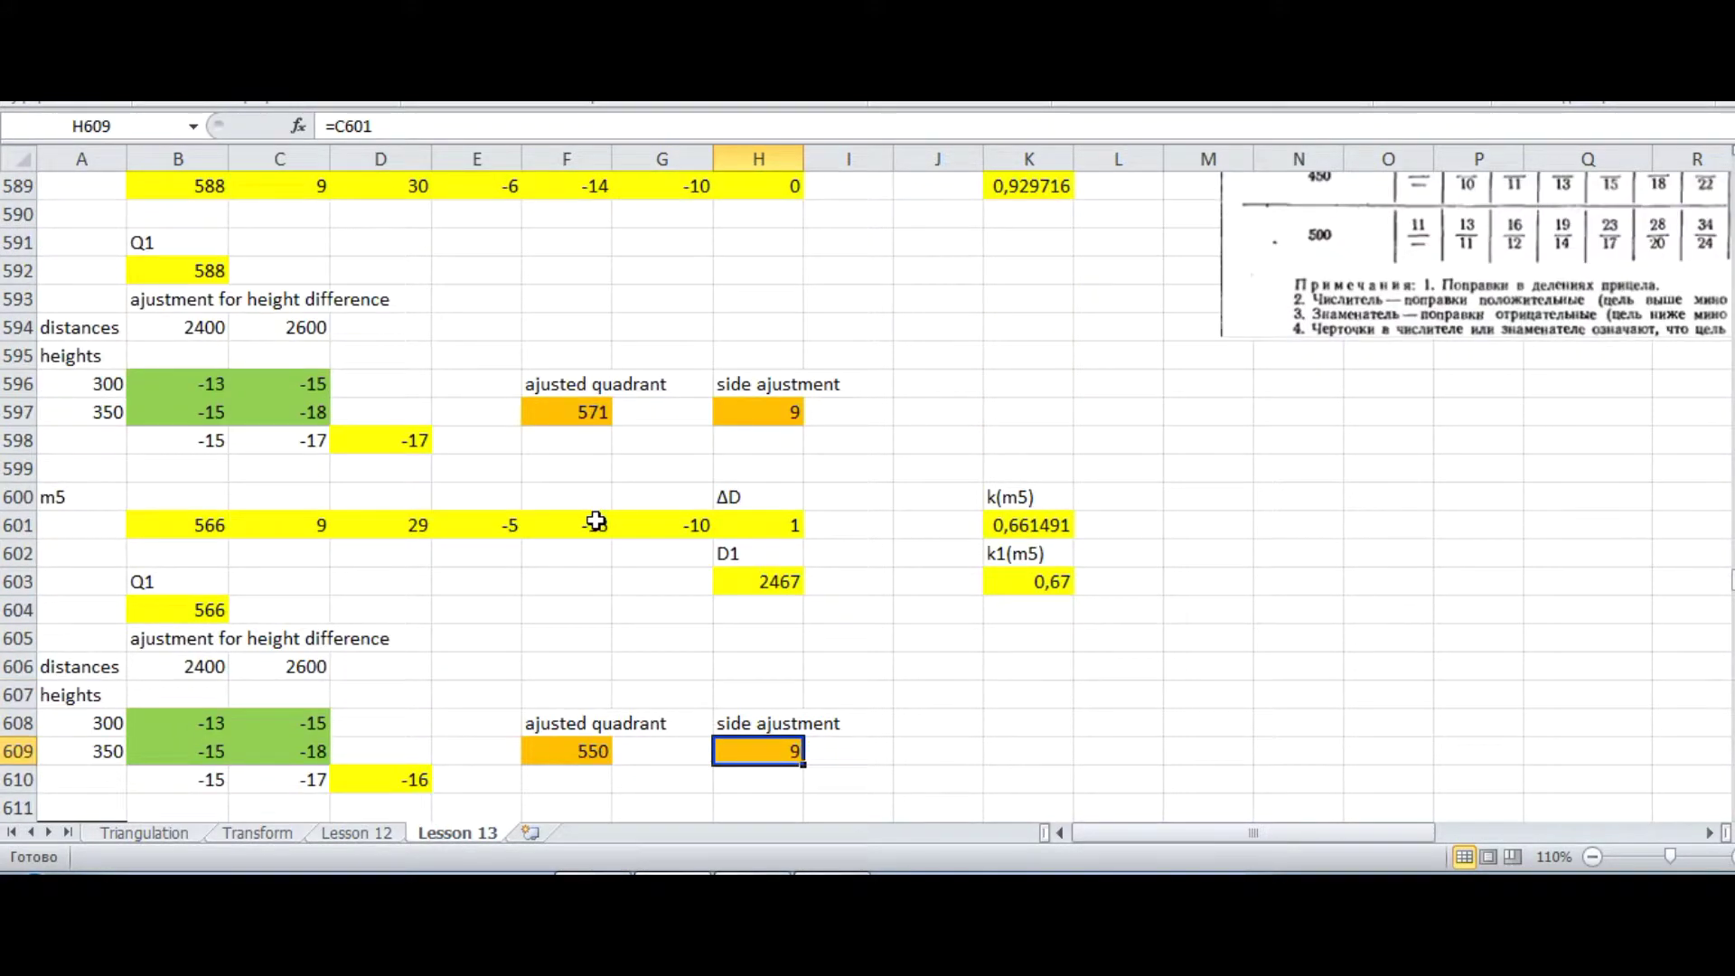
{"action": "scroll", "coordinate": [596, 520], "scroll_direction": "down", "scroll_amount": 10}
{"action": "scroll", "coordinate": [595, 521], "scroll_direction": "up", "scroll_amount": 4}
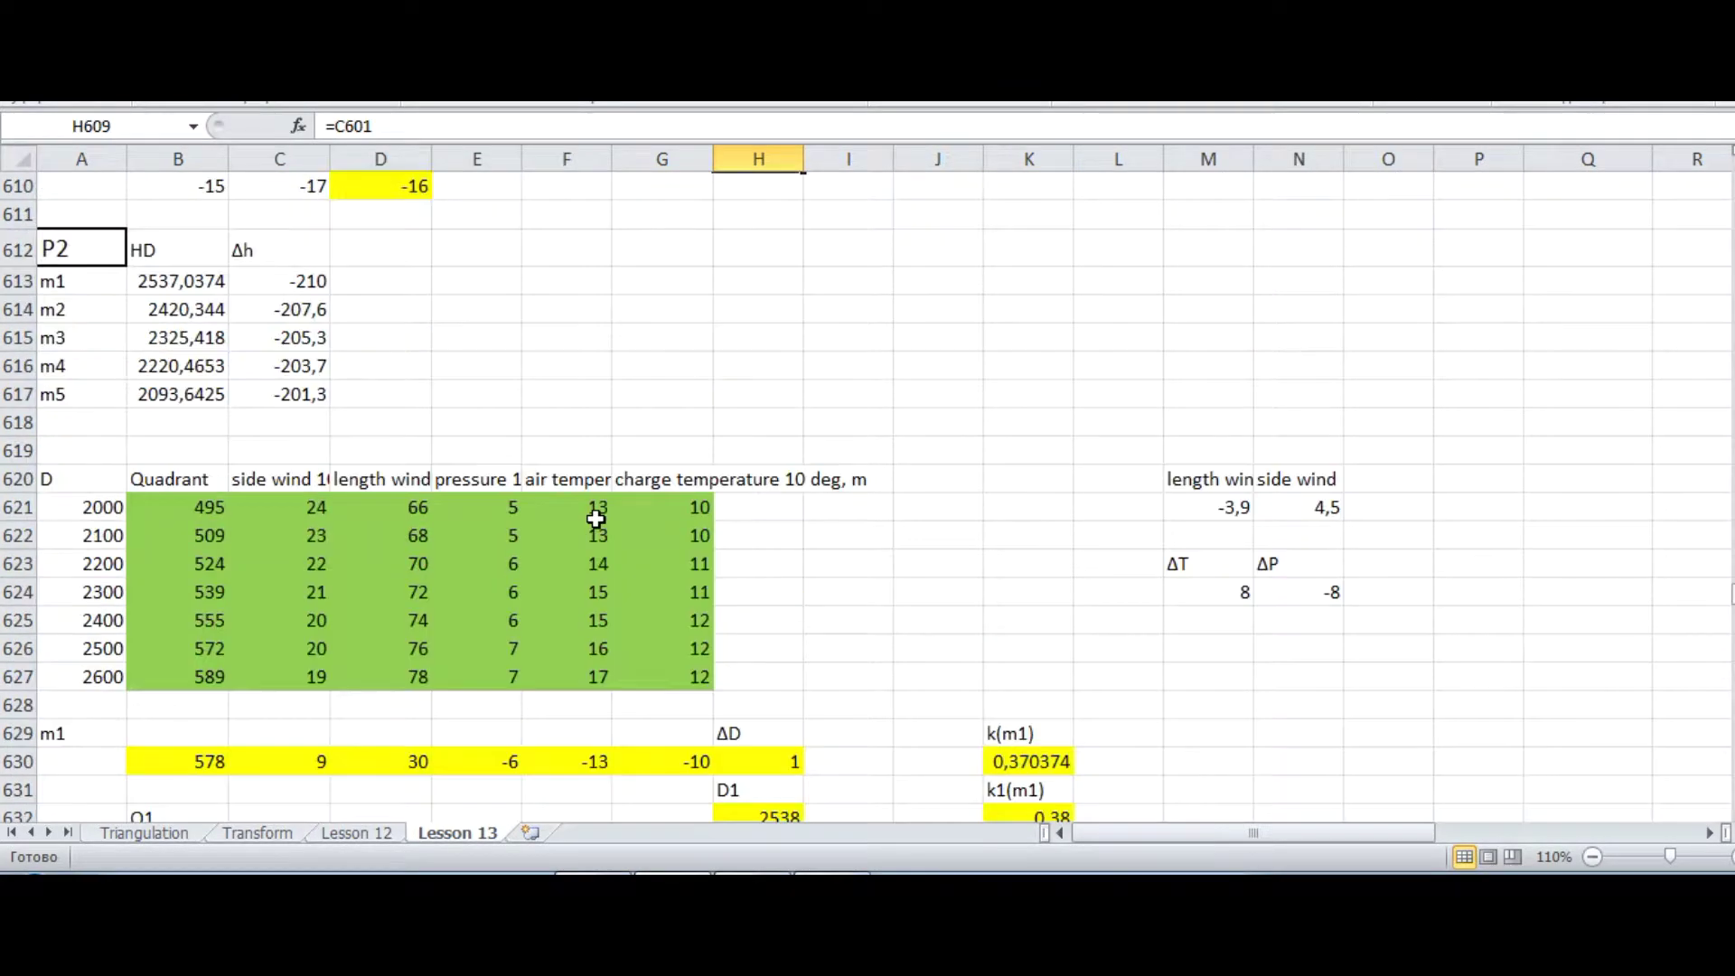
{"action": "scroll", "coordinate": [155, 347], "scroll_direction": "up", "scroll_amount": 1}
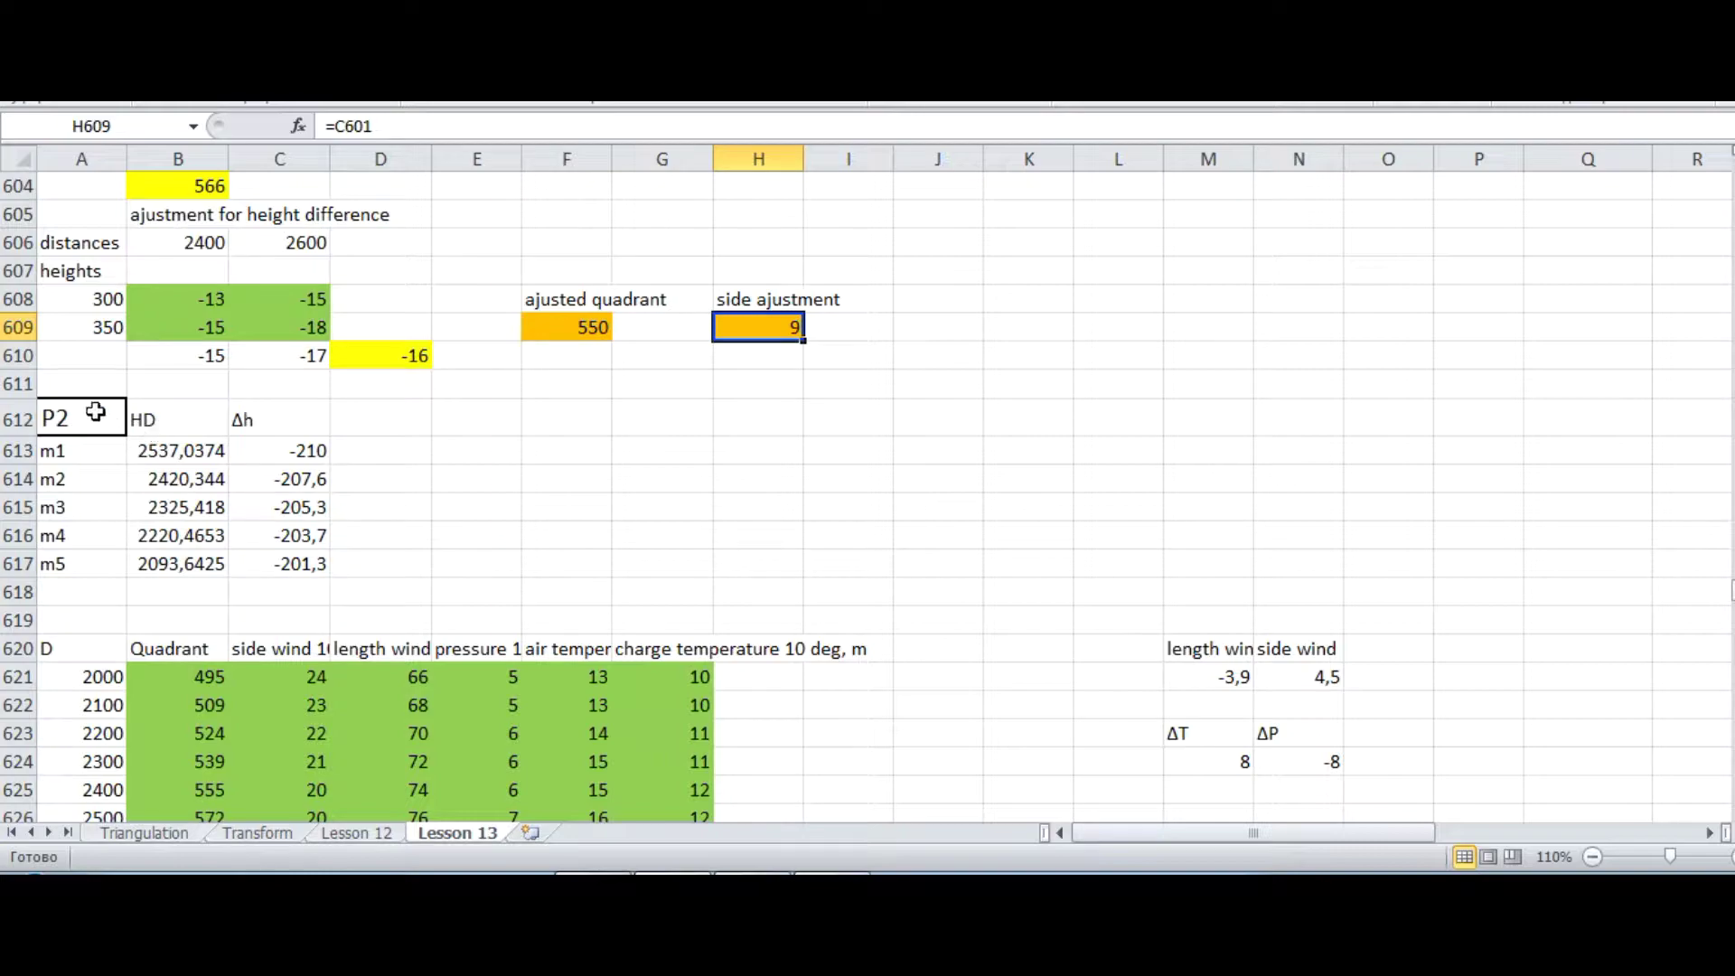
Step: Review the remaining position calculations from P2 down to the P14 howitzer position section
{"action": "scroll", "coordinate": [163, 415], "scroll_direction": "down", "scroll_amount": 15}
{"action": "scroll", "coordinate": [273, 412], "scroll_direction": "down", "scroll_amount": 13}
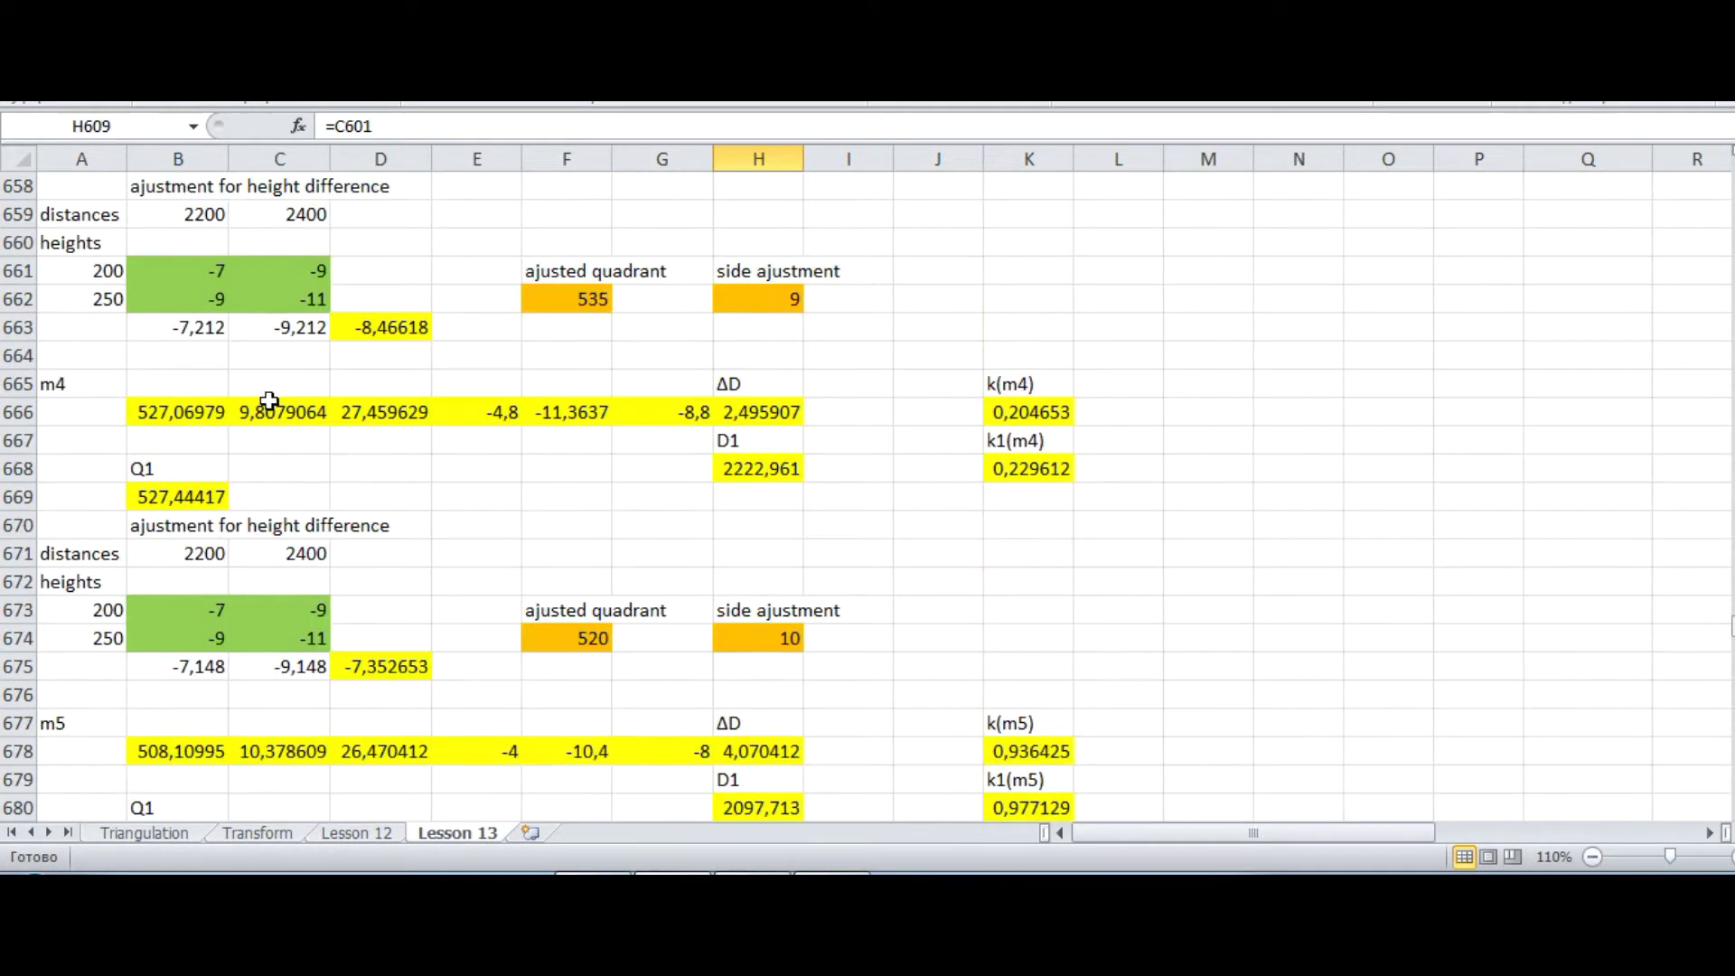
{"action": "scroll", "coordinate": [269, 402], "scroll_direction": "down", "scroll_amount": 3}
{"action": "scroll", "coordinate": [322, 398], "scroll_direction": "up", "scroll_amount": 4}
{"action": "scroll", "coordinate": [368, 383], "scroll_direction": "down", "scroll_amount": 4}
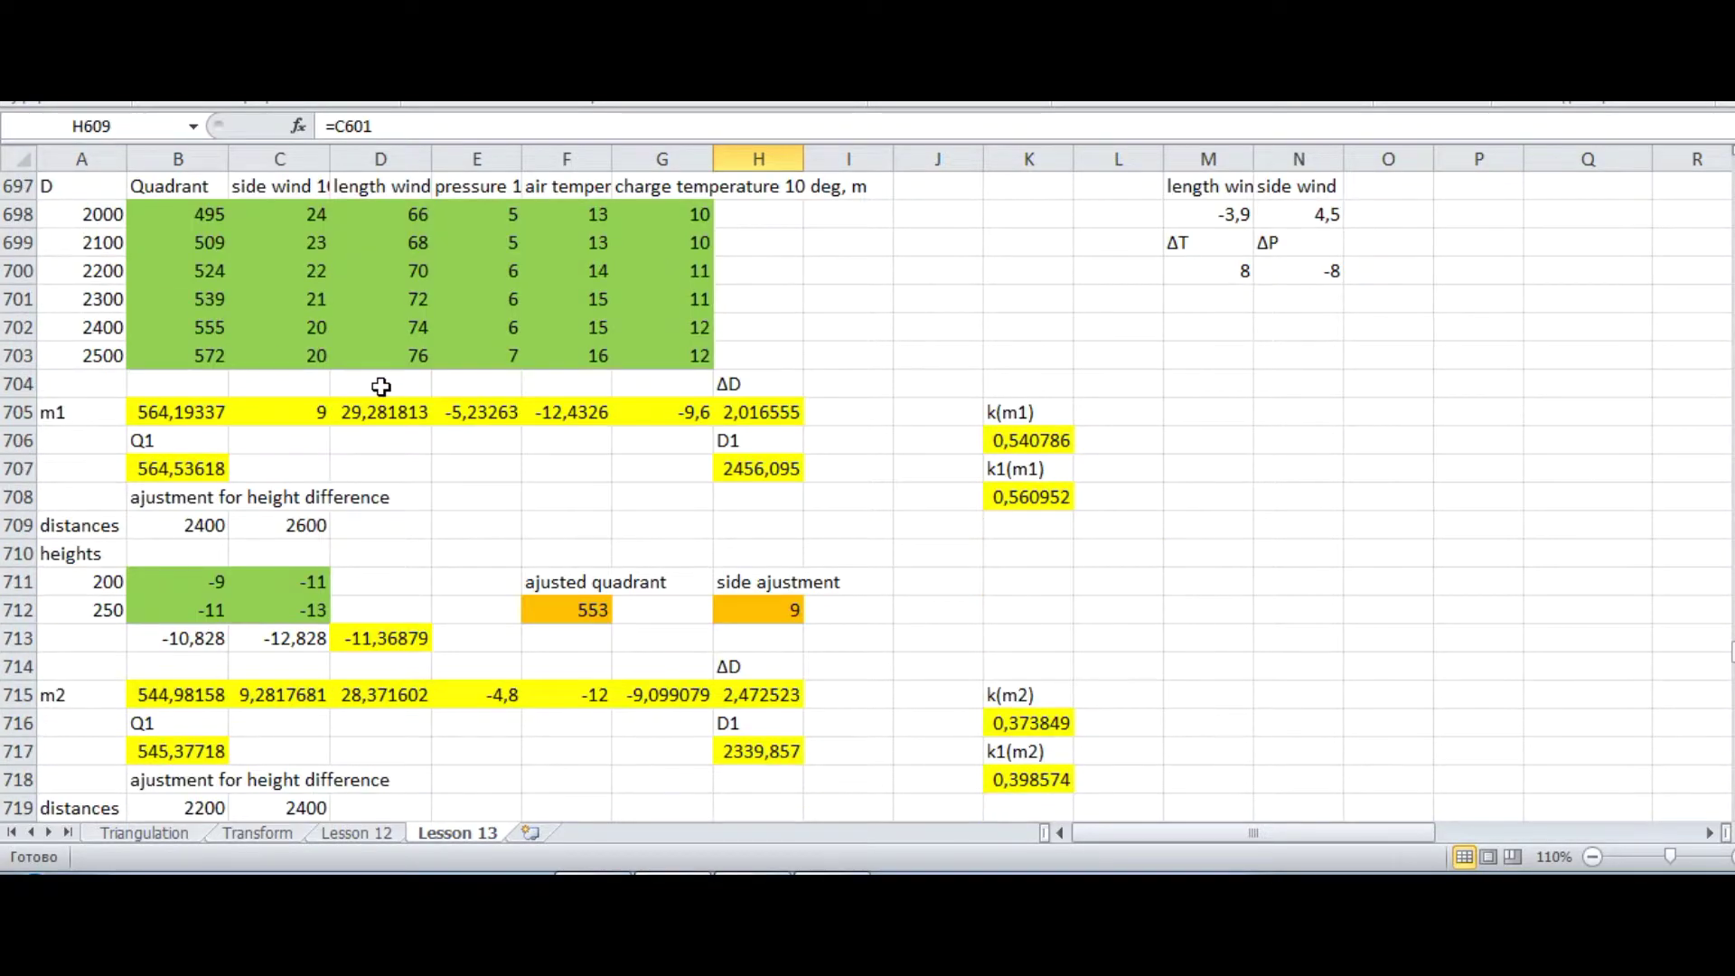
{"action": "scroll", "coordinate": [381, 389], "scroll_direction": "down", "scroll_amount": 11}
{"action": "scroll", "coordinate": [380, 388], "scroll_direction": "down", "scroll_amount": 8}
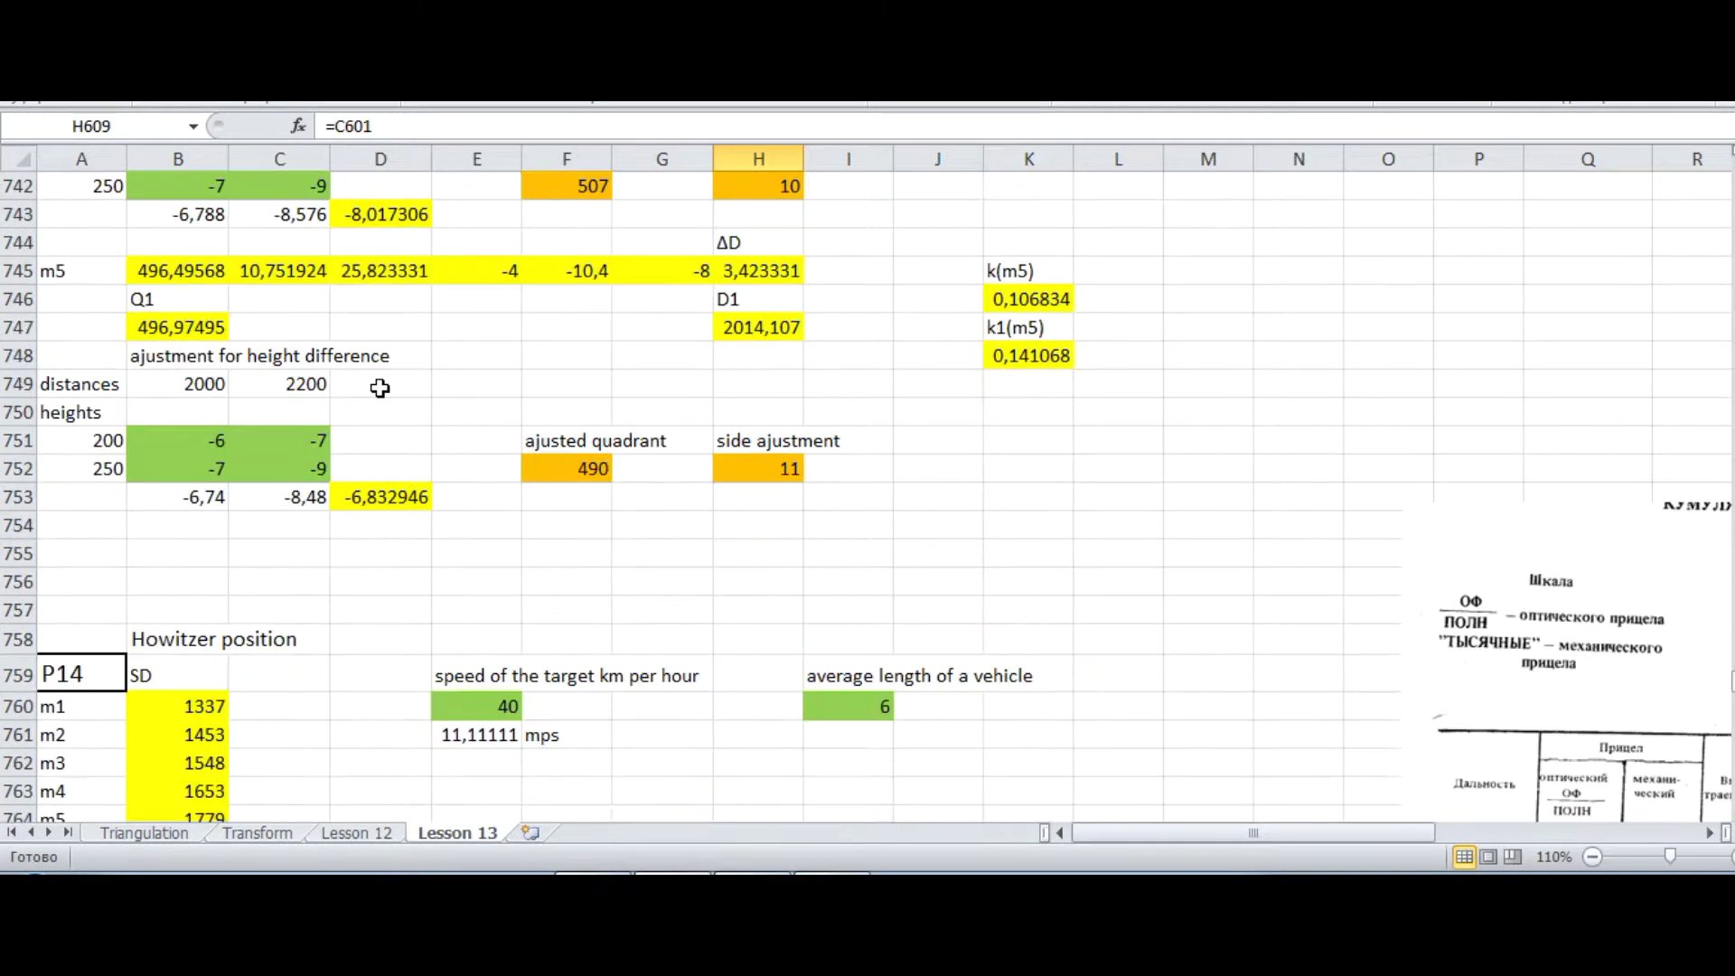
{"action": "scroll", "coordinate": [375, 402], "scroll_direction": "up", "scroll_amount": 2}
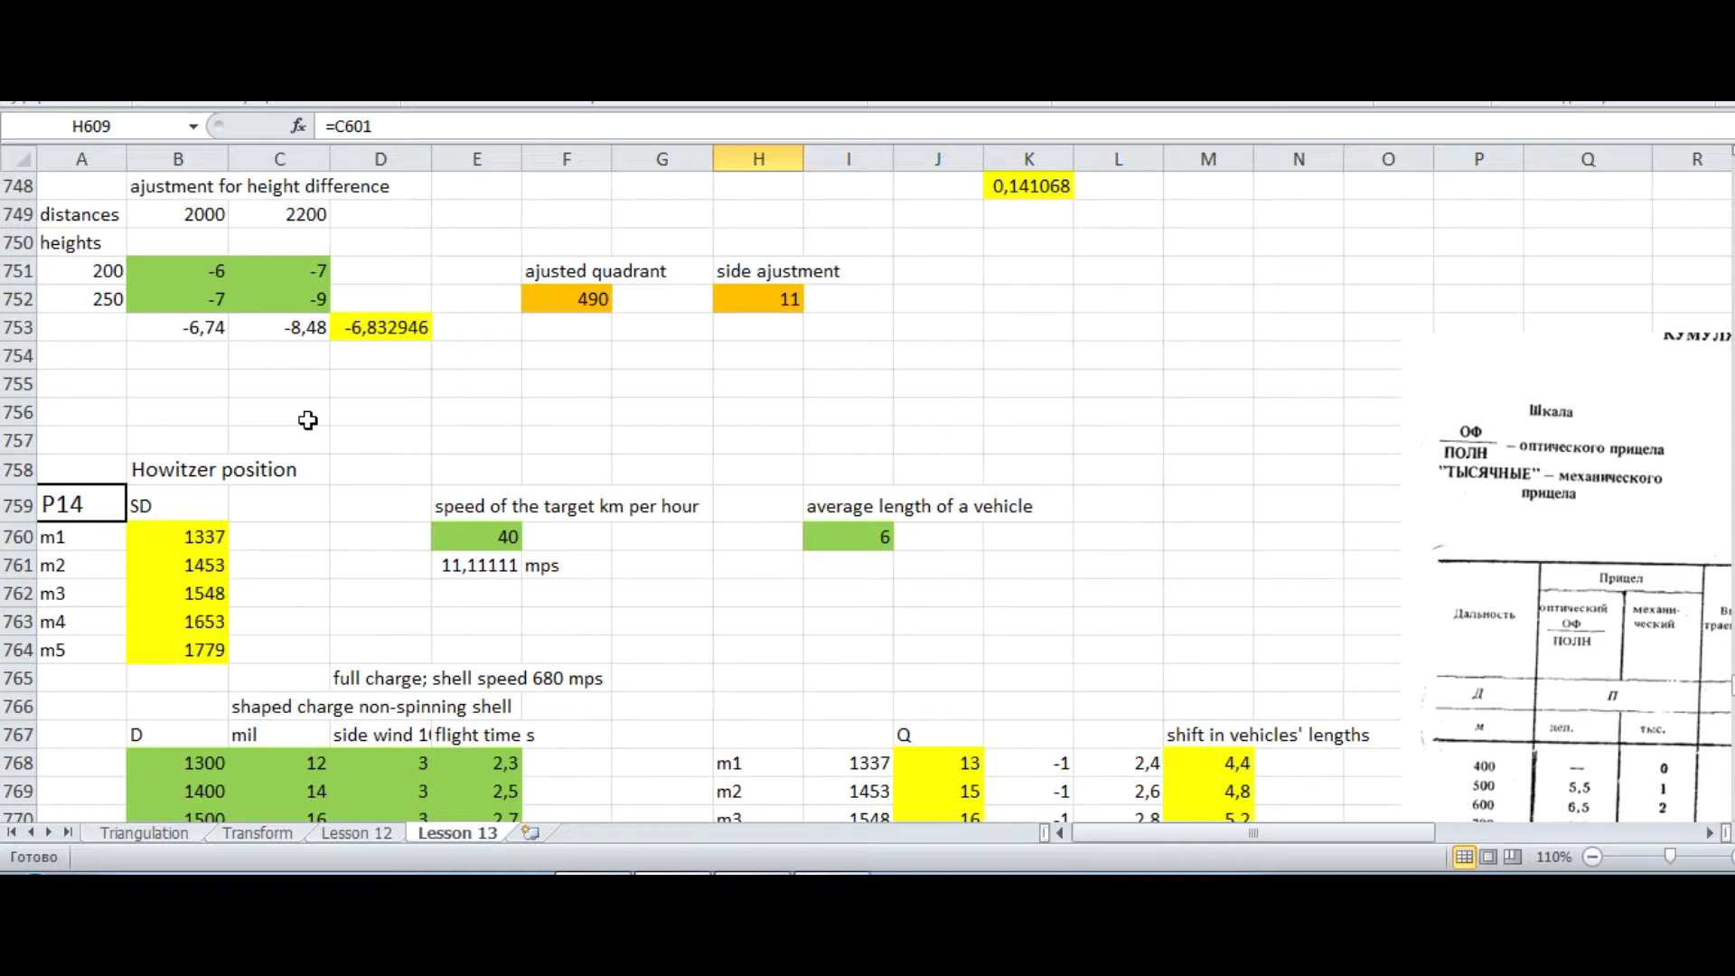
Step: Switch to the Ambush drawing in AutoCAD and examine the map area around station St2 and point P14
{"action": "key", "text": "alt+Tab"}
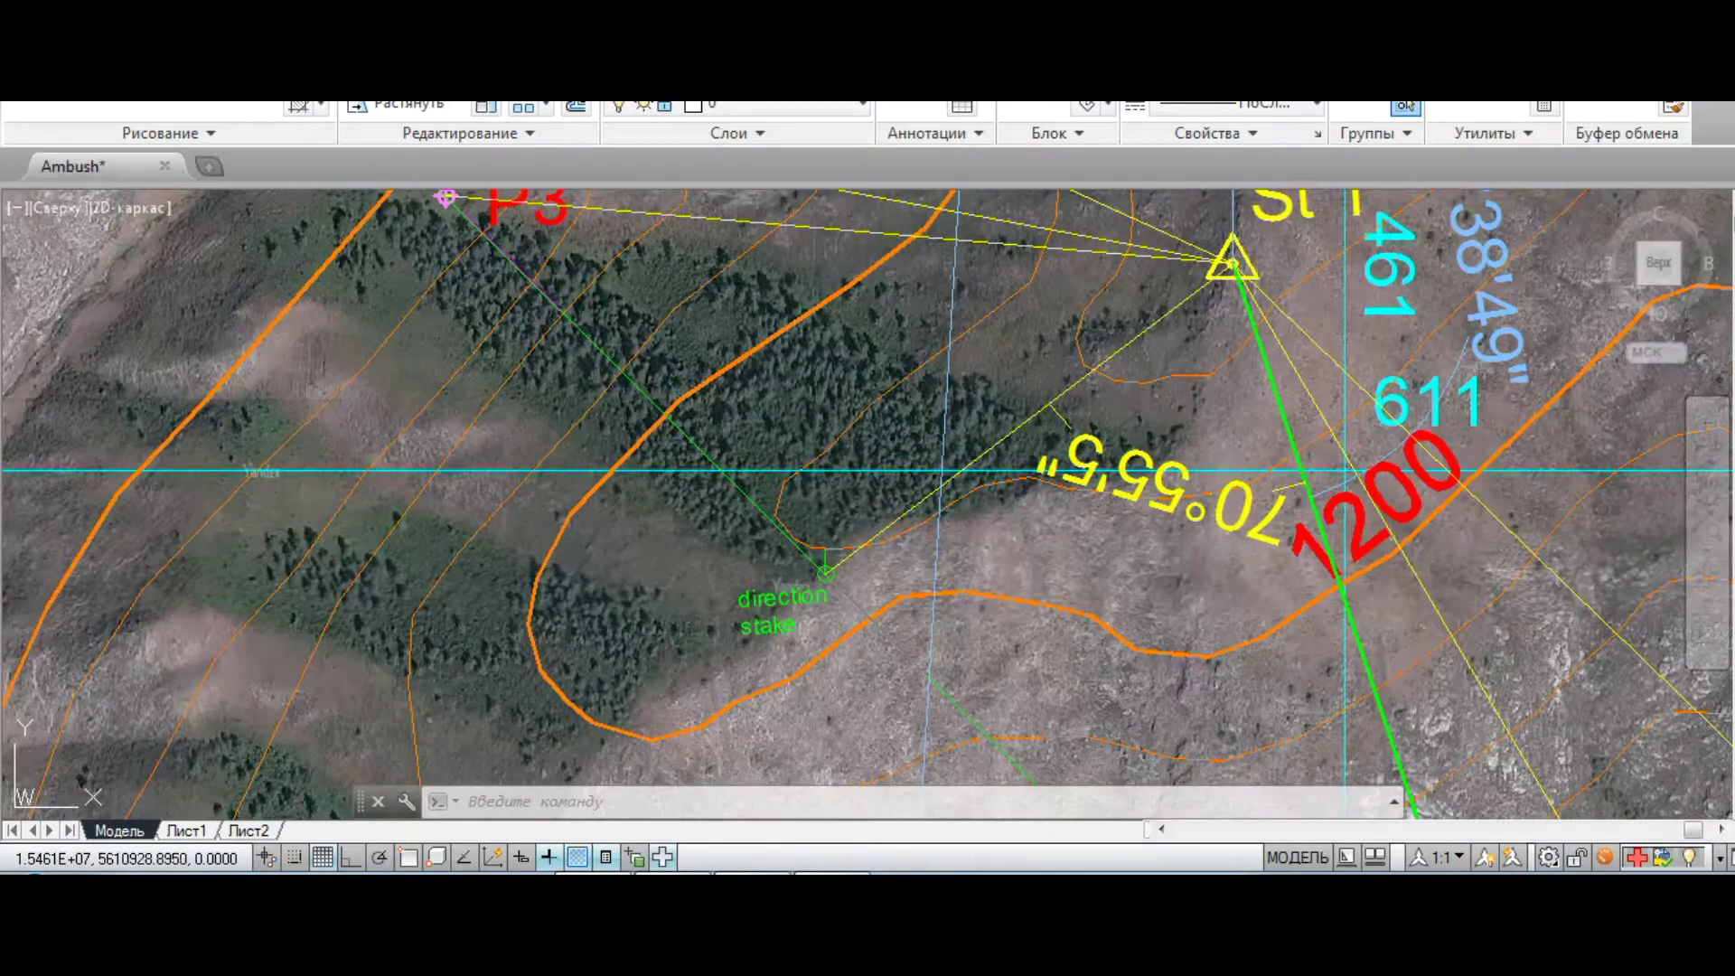
{"action": "scroll", "coordinate": [914, 420], "scroll_direction": "down", "scroll_amount": 10}
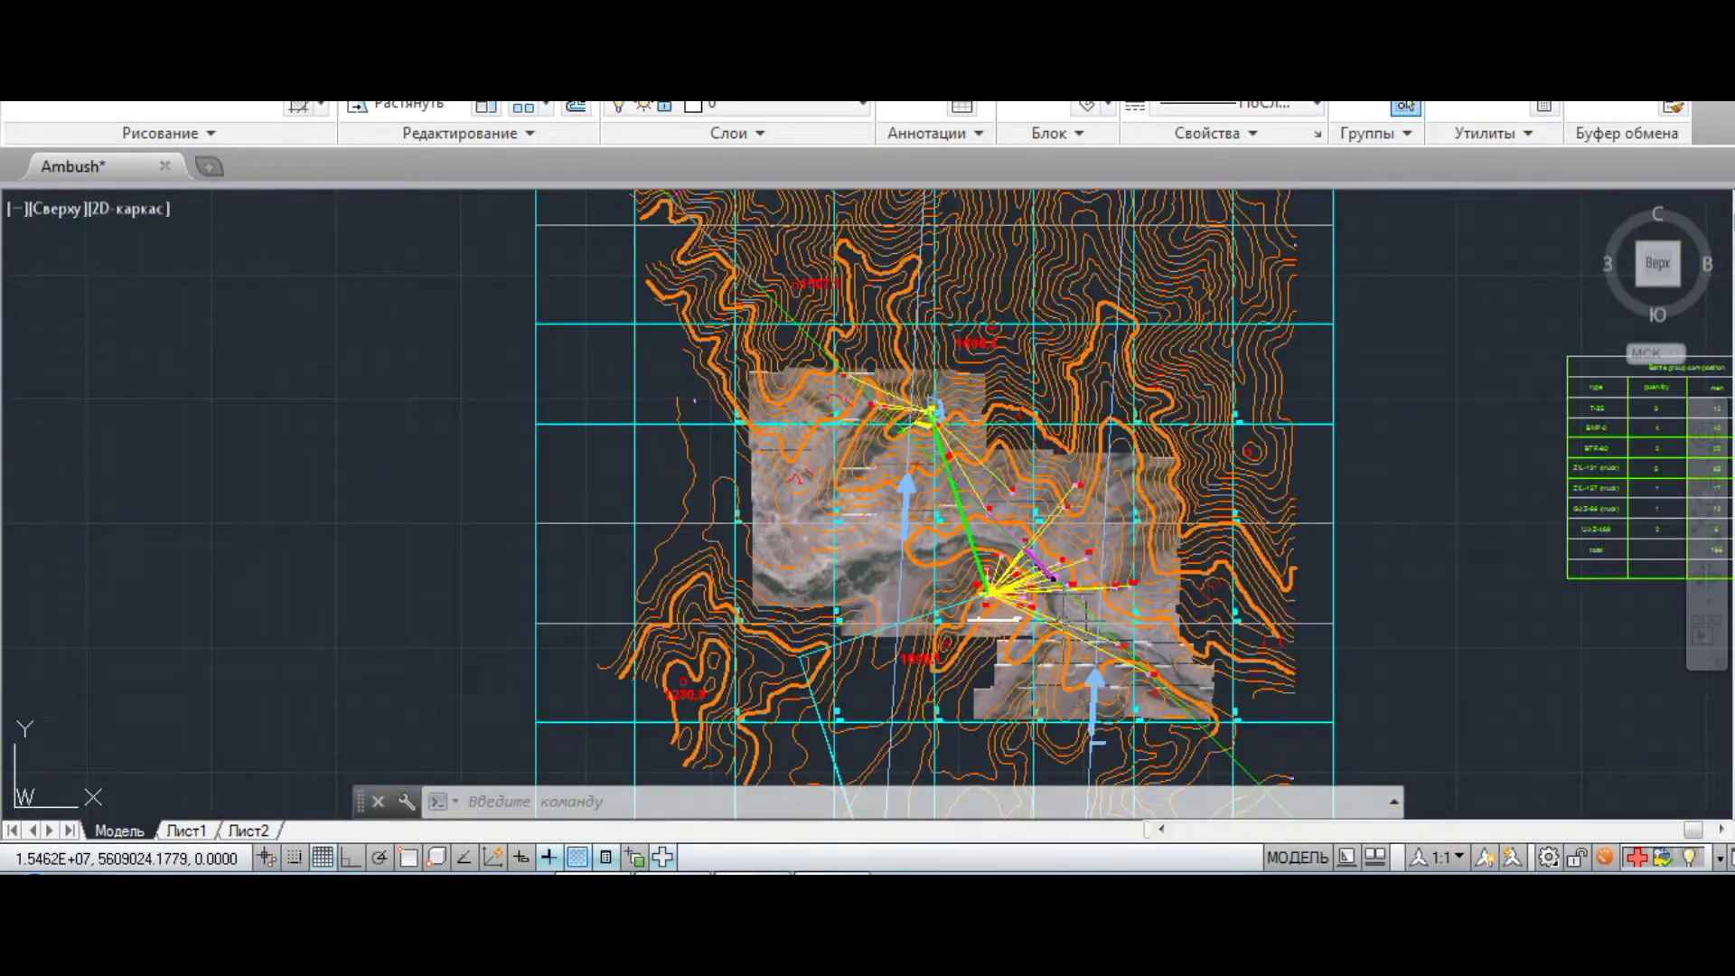
{"action": "scroll", "coordinate": [1092, 650], "scroll_direction": "up", "scroll_amount": 6}
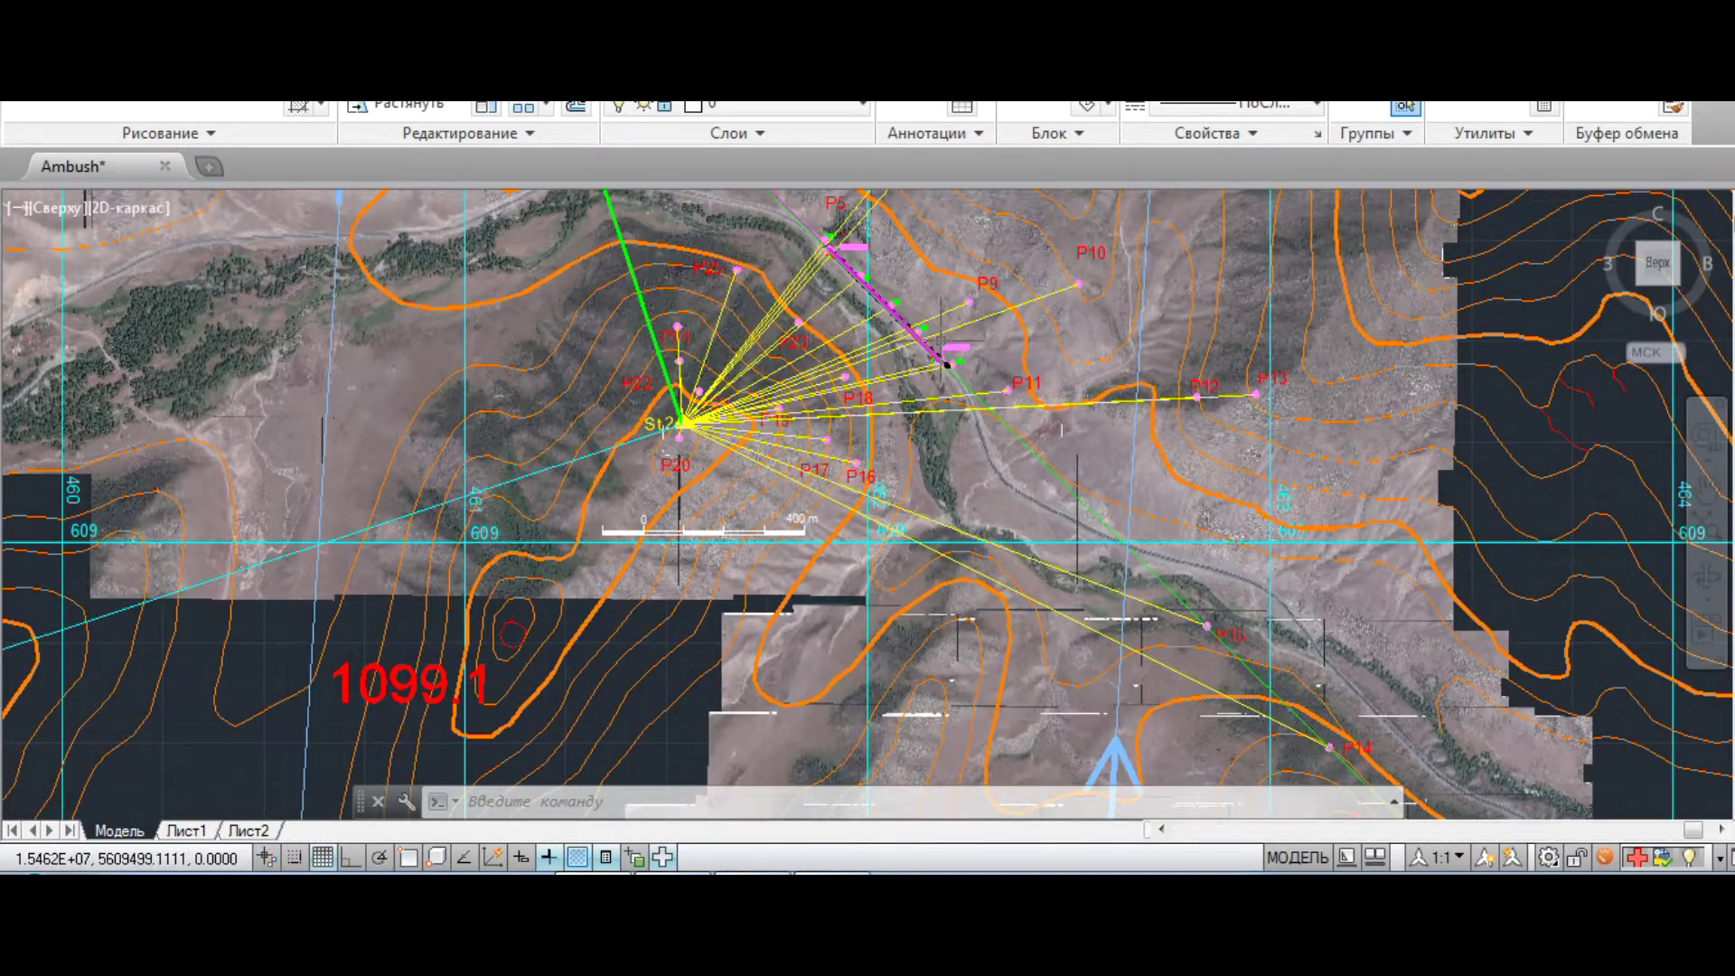
Step: Examine the Ambush map from station St2 and point P11 out to P14 and the surrounding grid
{"action": "scroll", "coordinate": [944, 342], "scroll_direction": "up", "scroll_amount": 4}
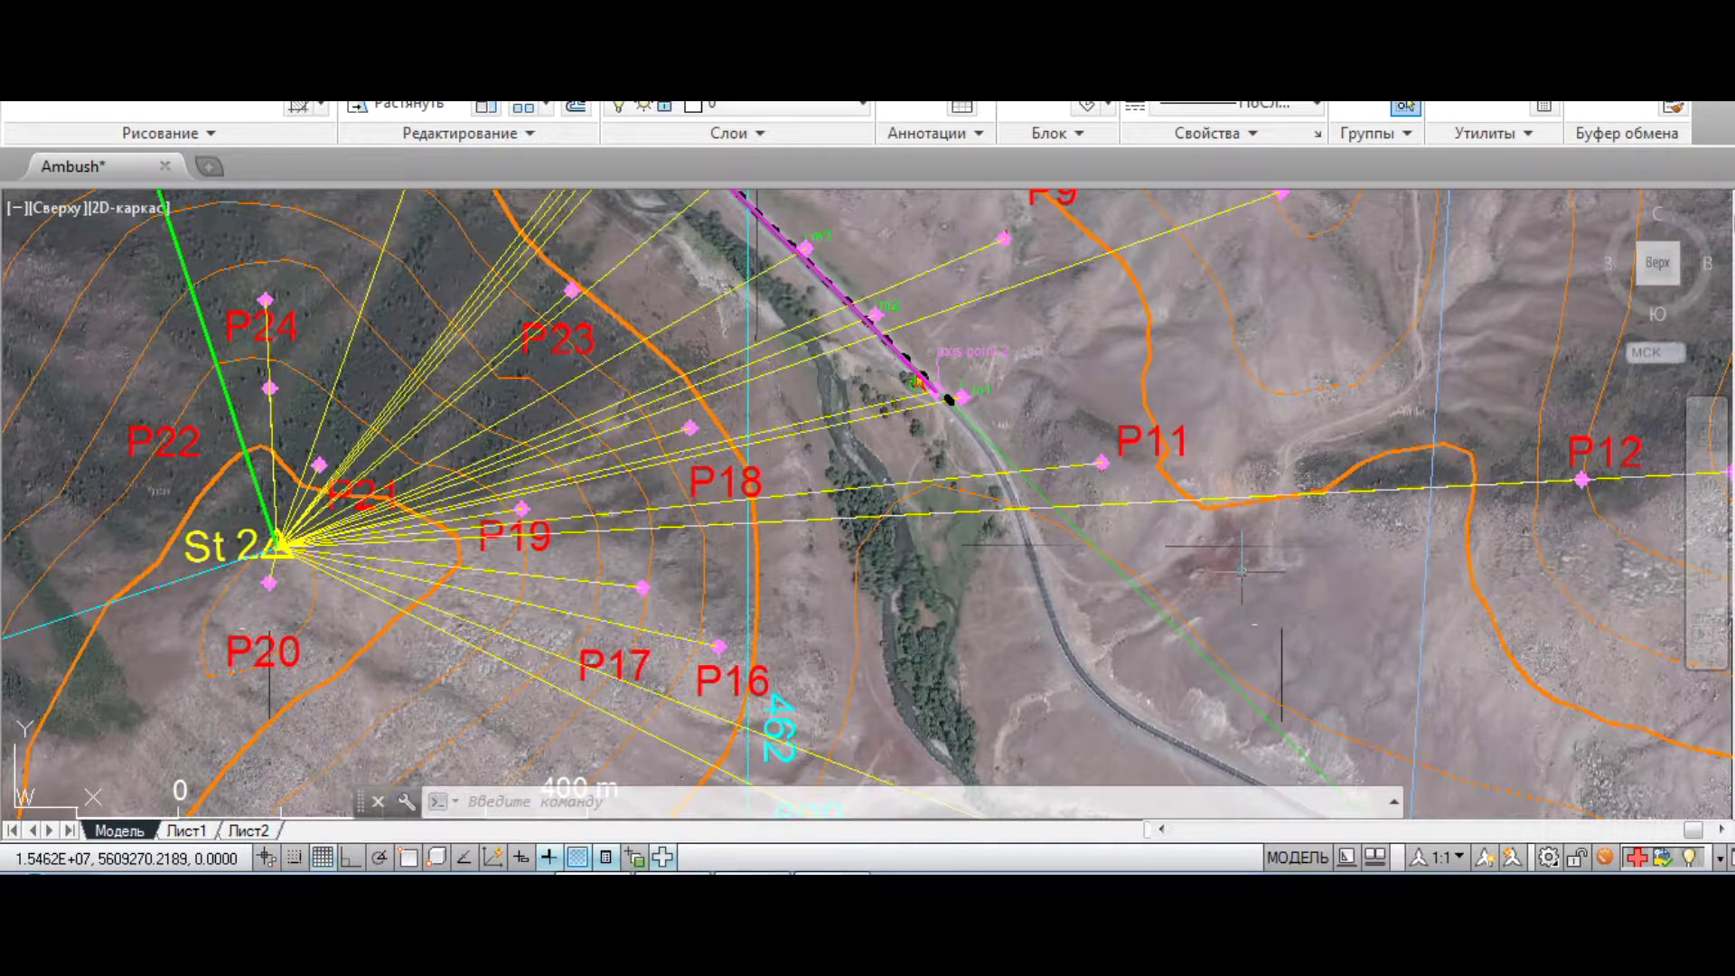
{"action": "scroll", "coordinate": [990, 405], "scroll_direction": "down", "scroll_amount": 3}
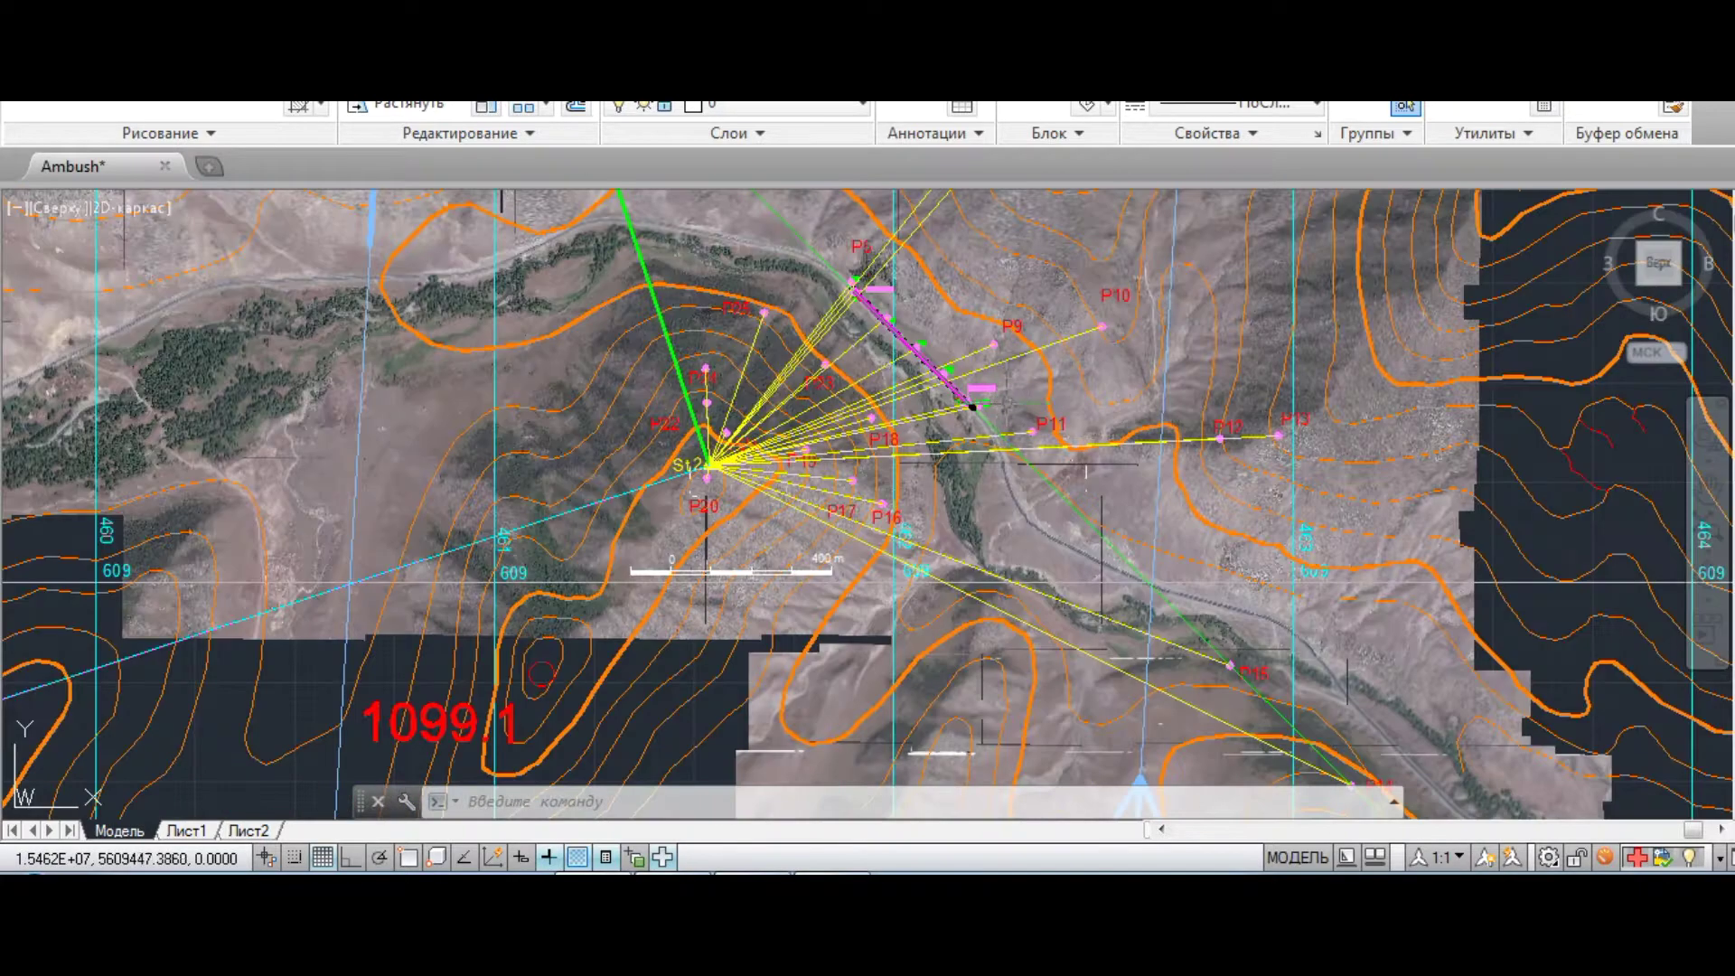
{"action": "scroll", "coordinate": [1112, 488], "scroll_direction": "down", "scroll_amount": 3}
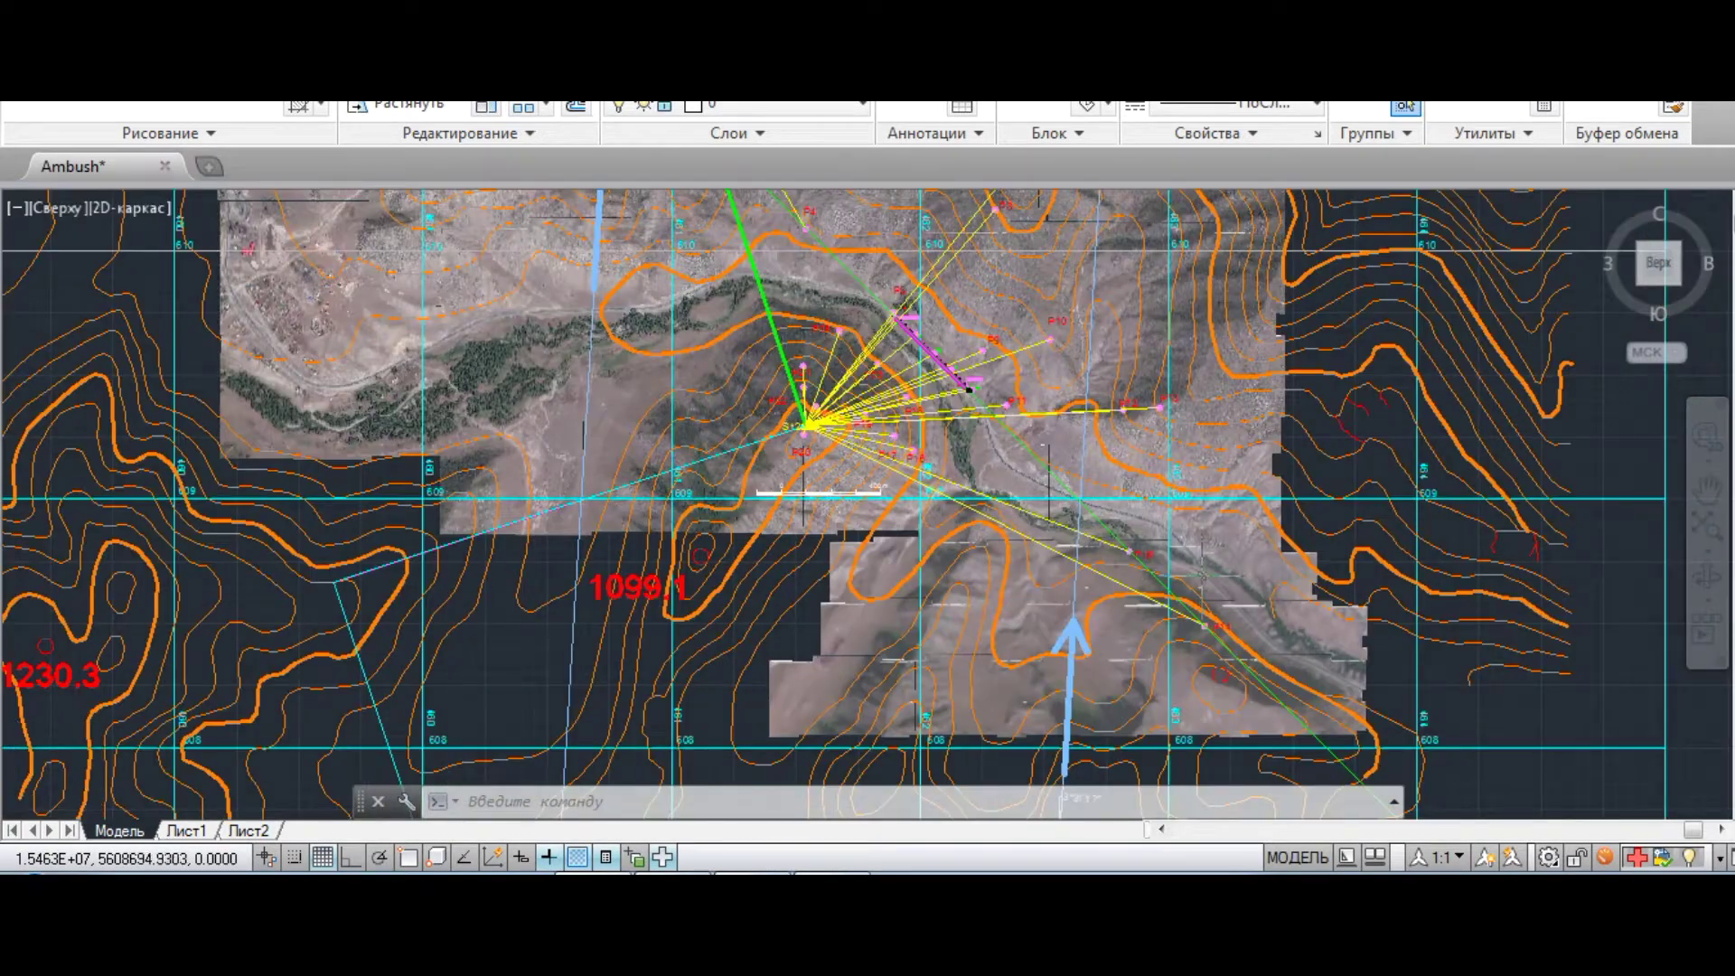
{"action": "scroll", "coordinate": [1206, 567], "scroll_direction": "up", "scroll_amount": 2}
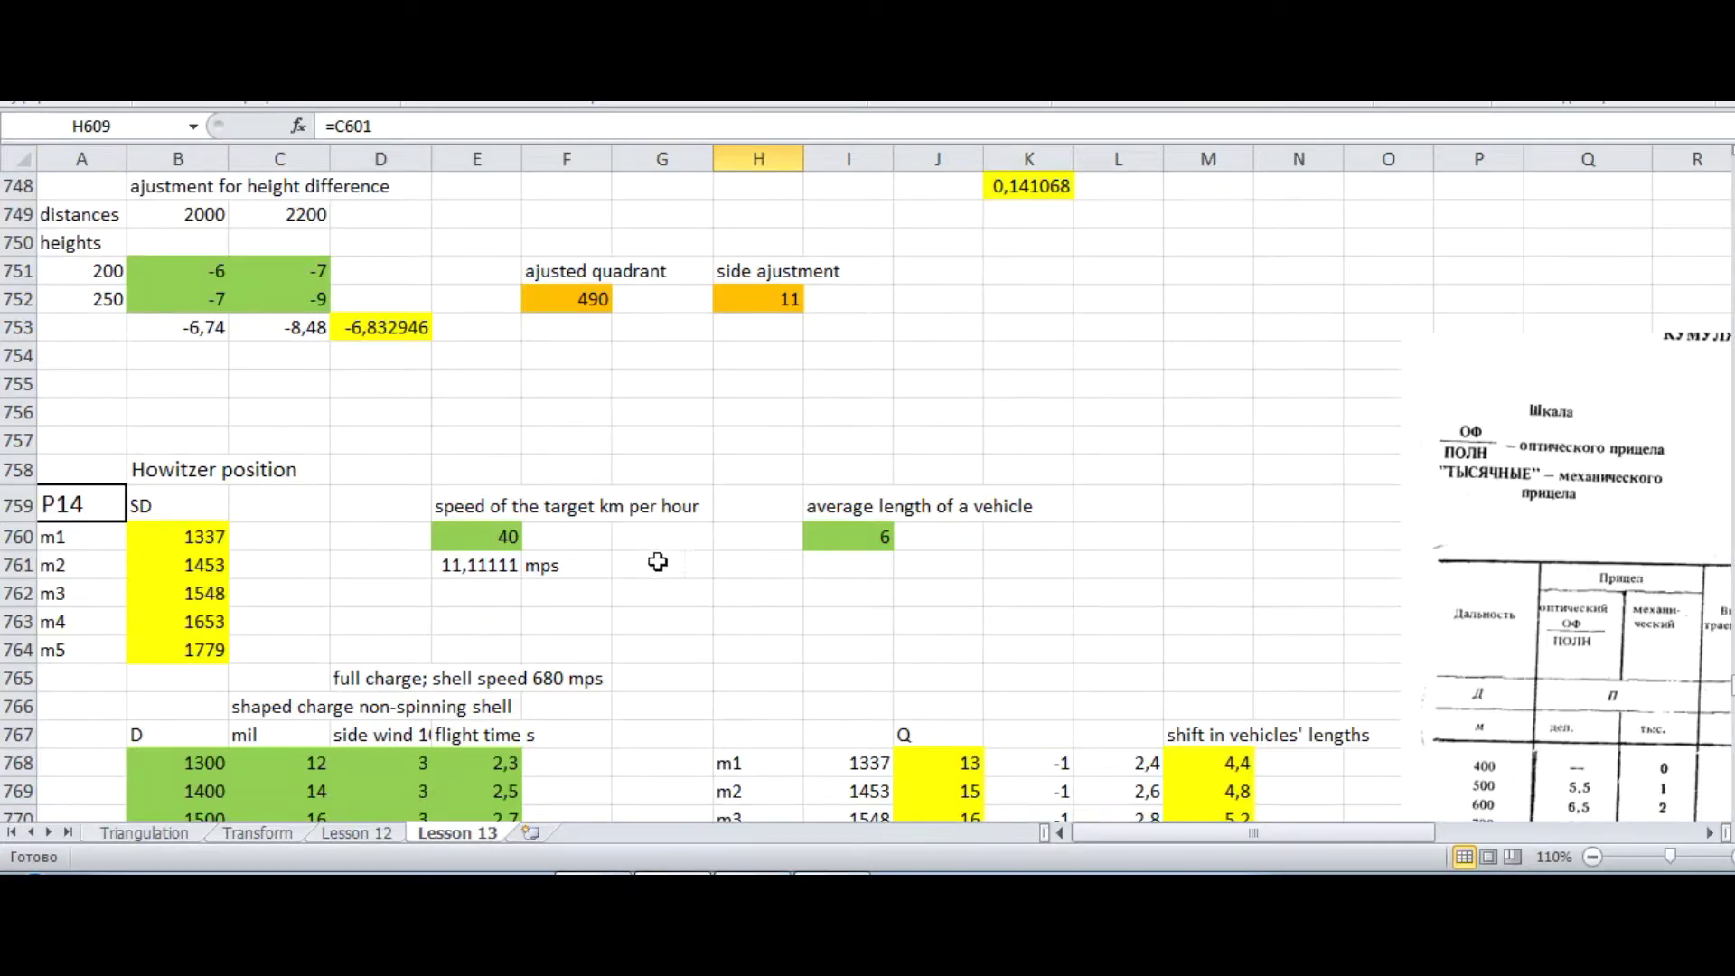
Step: Switch to the Lesson 13 worksheet in Excel and check P14's target speed, its mps conversion, vehicle length and m1 distance cells
{"action": "left_click", "coordinate": [506, 534]}
{"action": "key", "text": "Down"}
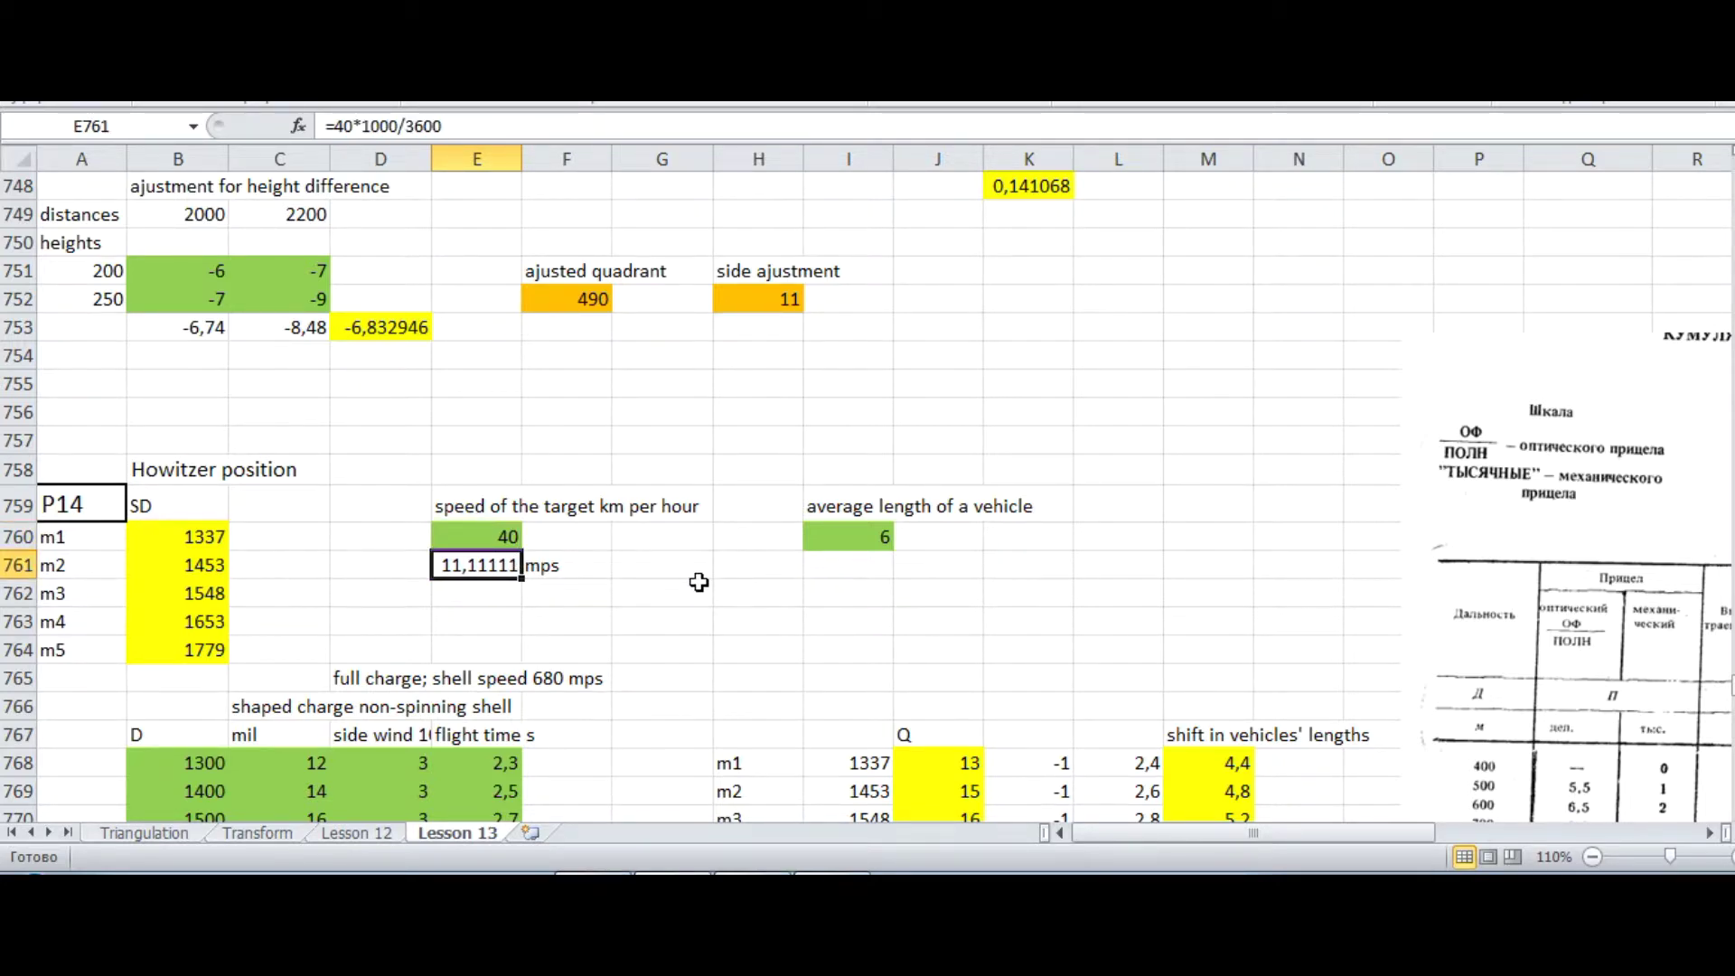
{"action": "left_click", "coordinate": [821, 542]}
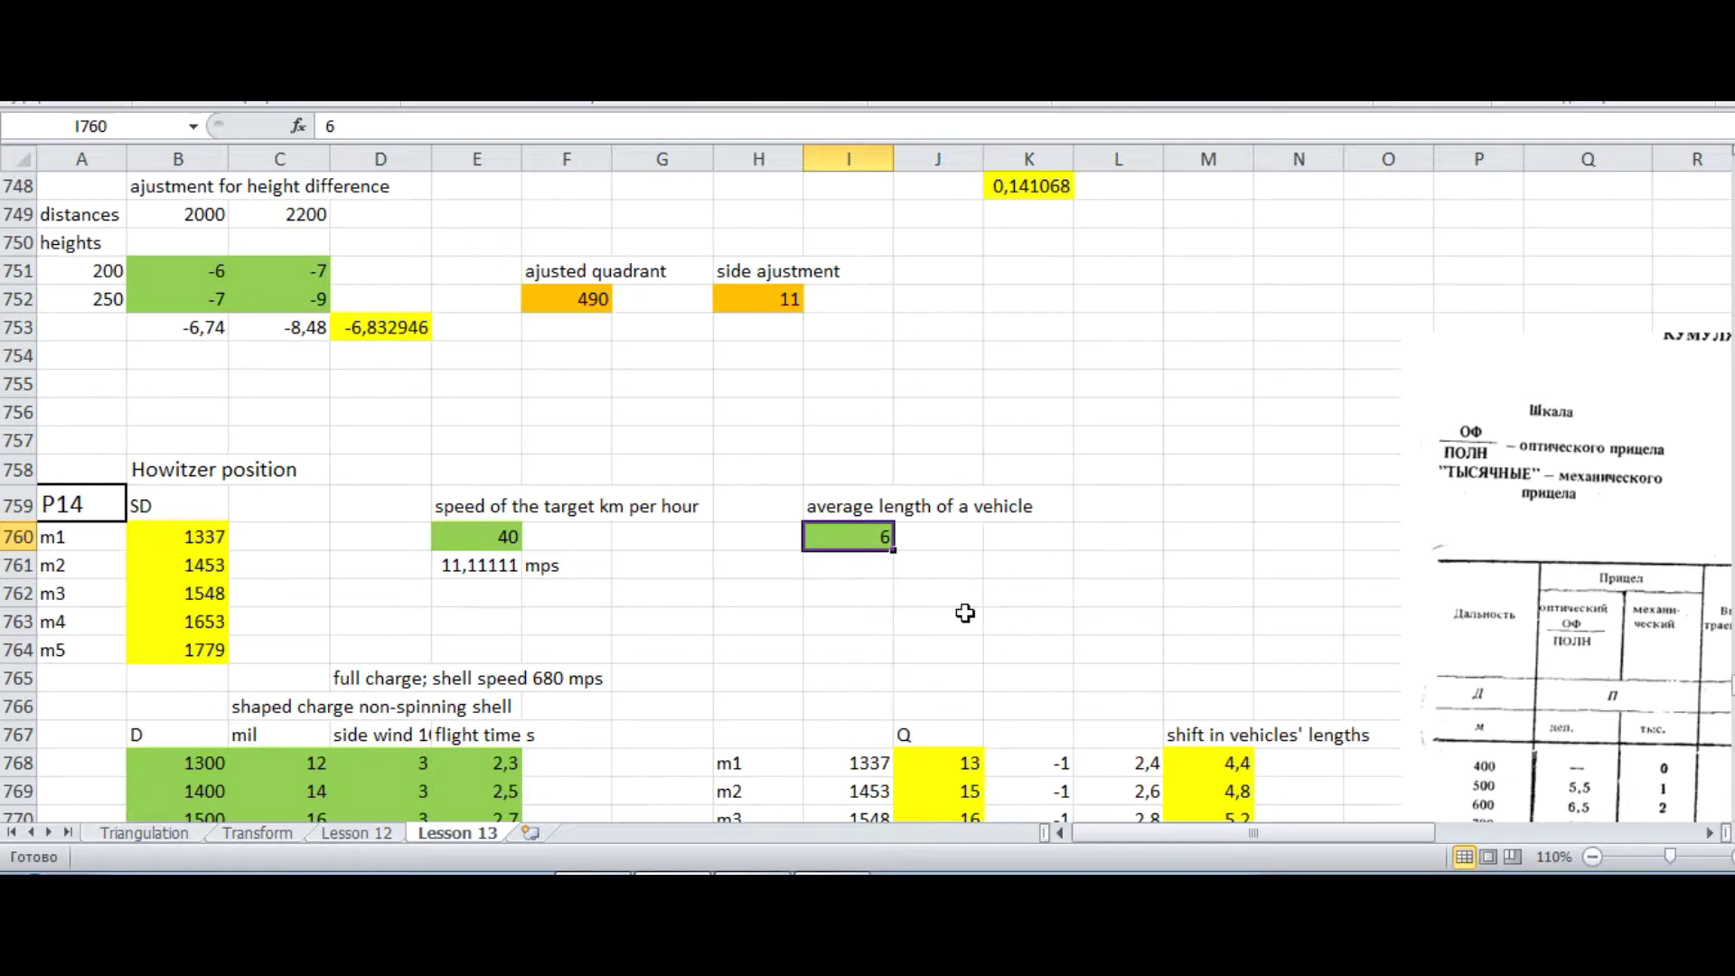
{"action": "left_click", "coordinate": [185, 539]}
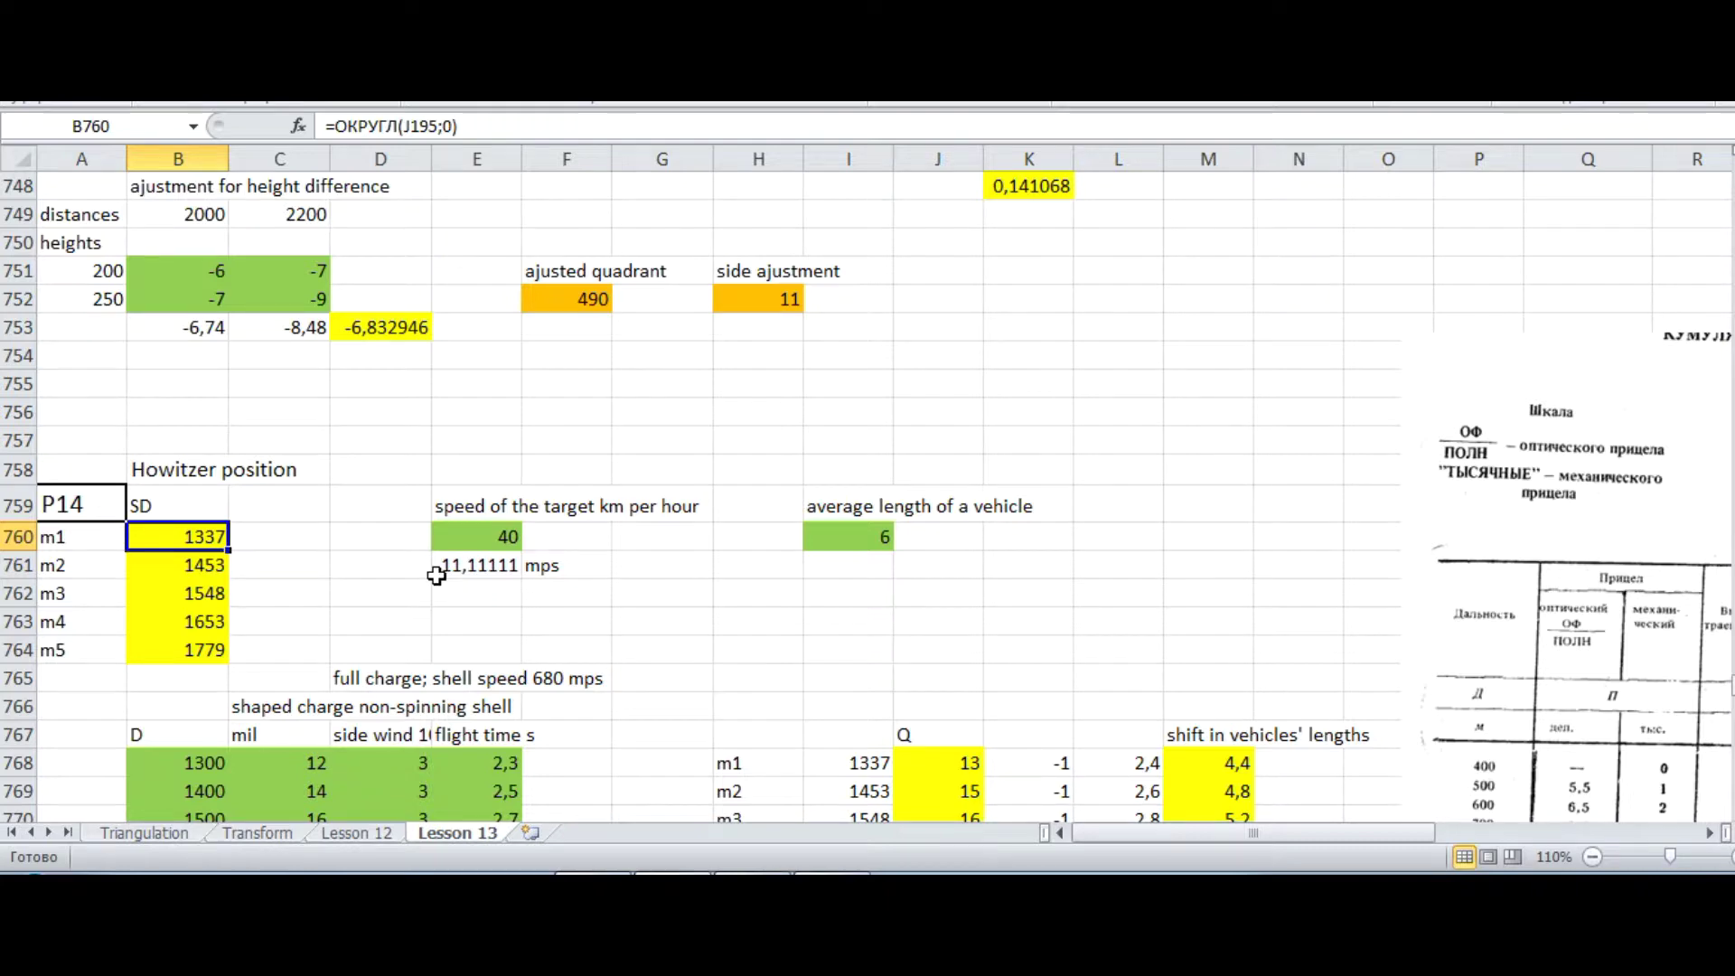
Step: Check the Q formula for m1 in J768 against its distance in I768 in the shaped charge section
{"action": "scroll", "coordinate": [441, 575], "scroll_direction": "down", "scroll_amount": 2}
{"action": "left_click", "coordinate": [924, 589]}
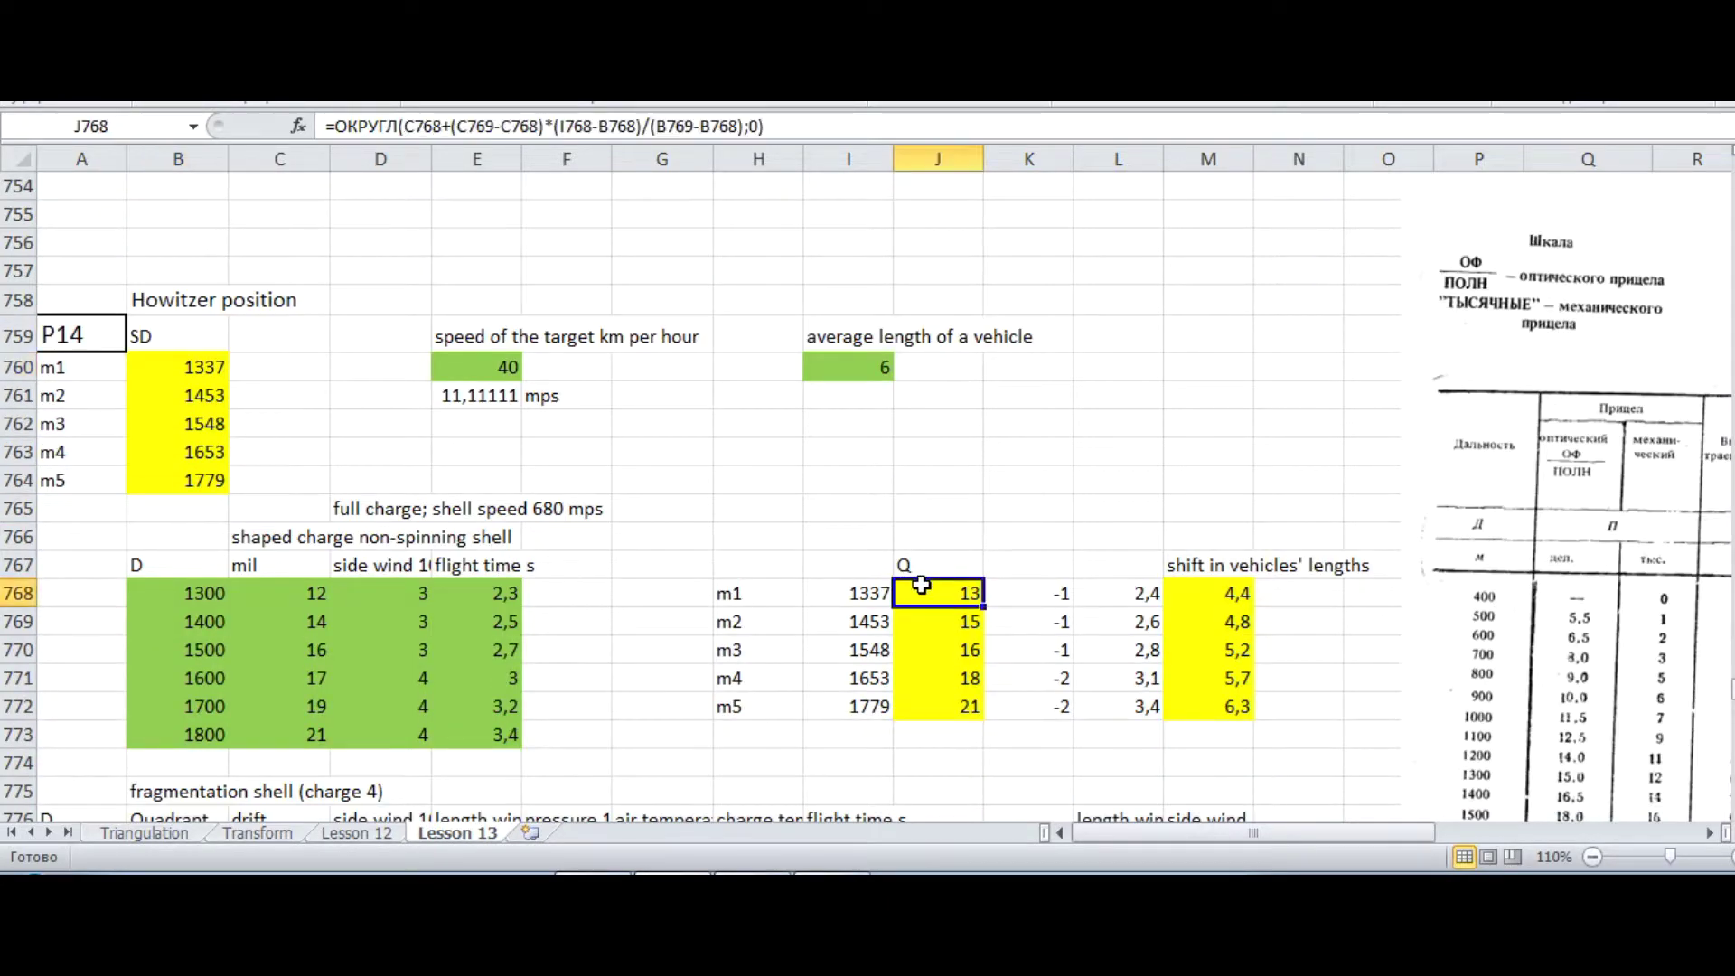
{"action": "left_click", "coordinate": [868, 587]}
{"action": "left_click", "coordinate": [922, 588]}
{"action": "scroll", "coordinate": [720, 535], "scroll_direction": "down", "scroll_amount": 1}
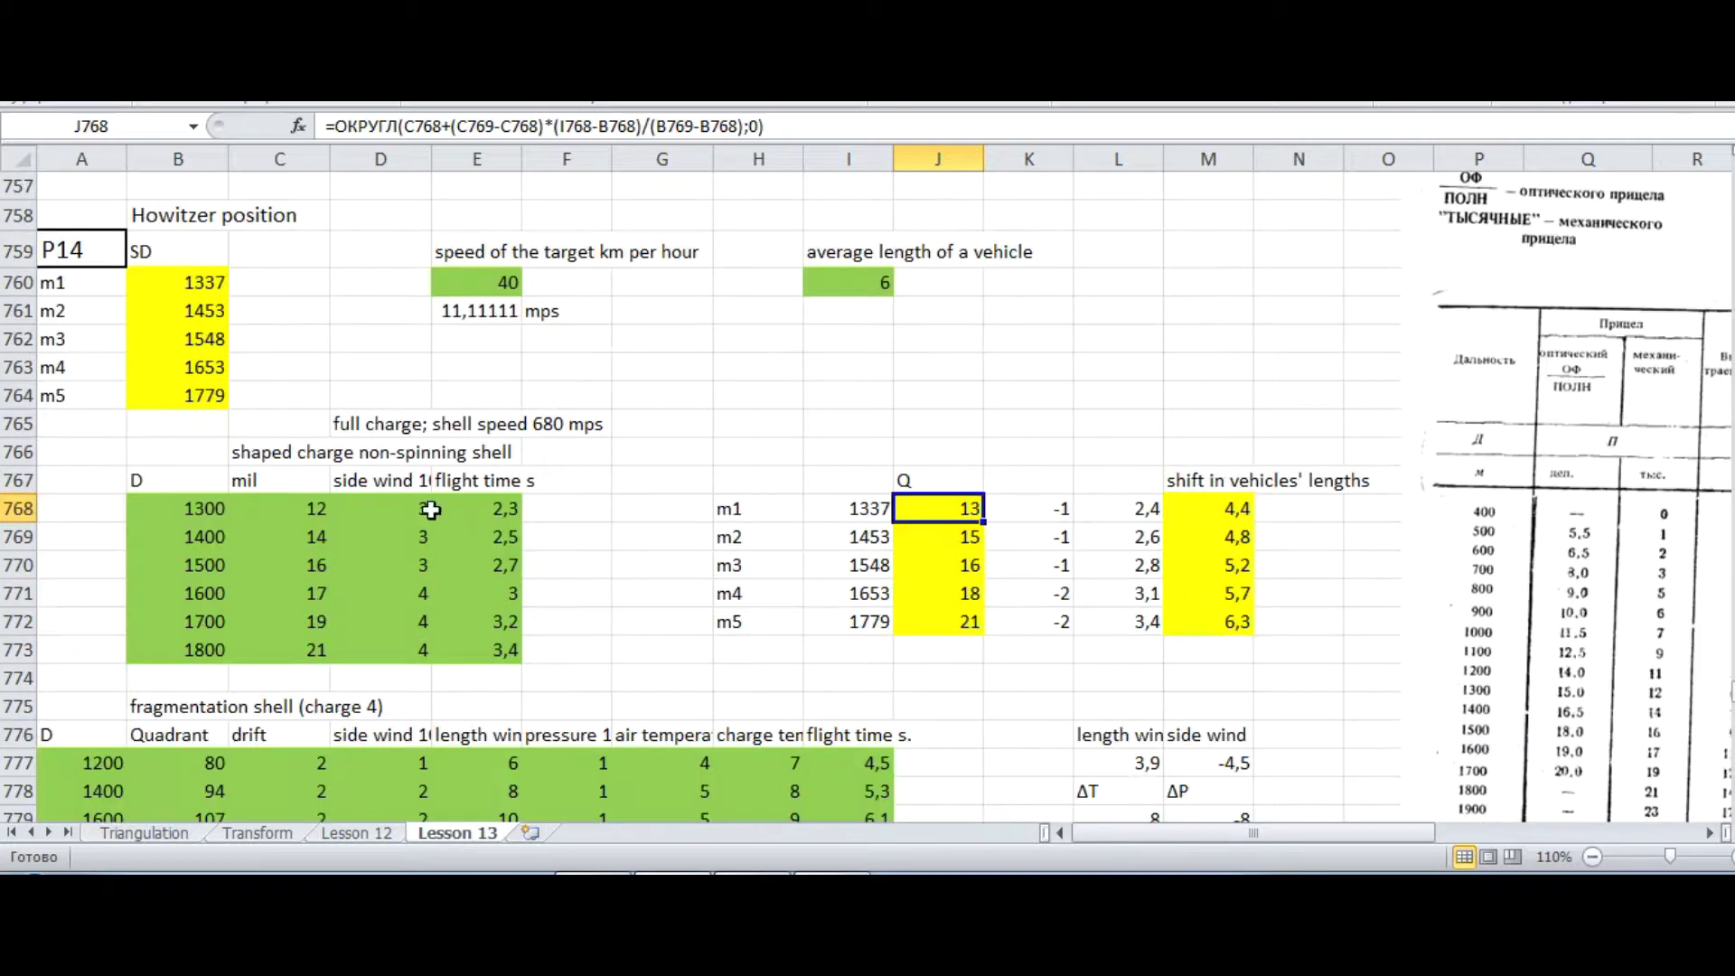
Step: Check the side wind and flight time headings, then the m1 flight time and vehicle-length shift formulas in row 768
{"action": "left_click", "coordinate": [372, 479]}
{"action": "left_click", "coordinate": [457, 481]}
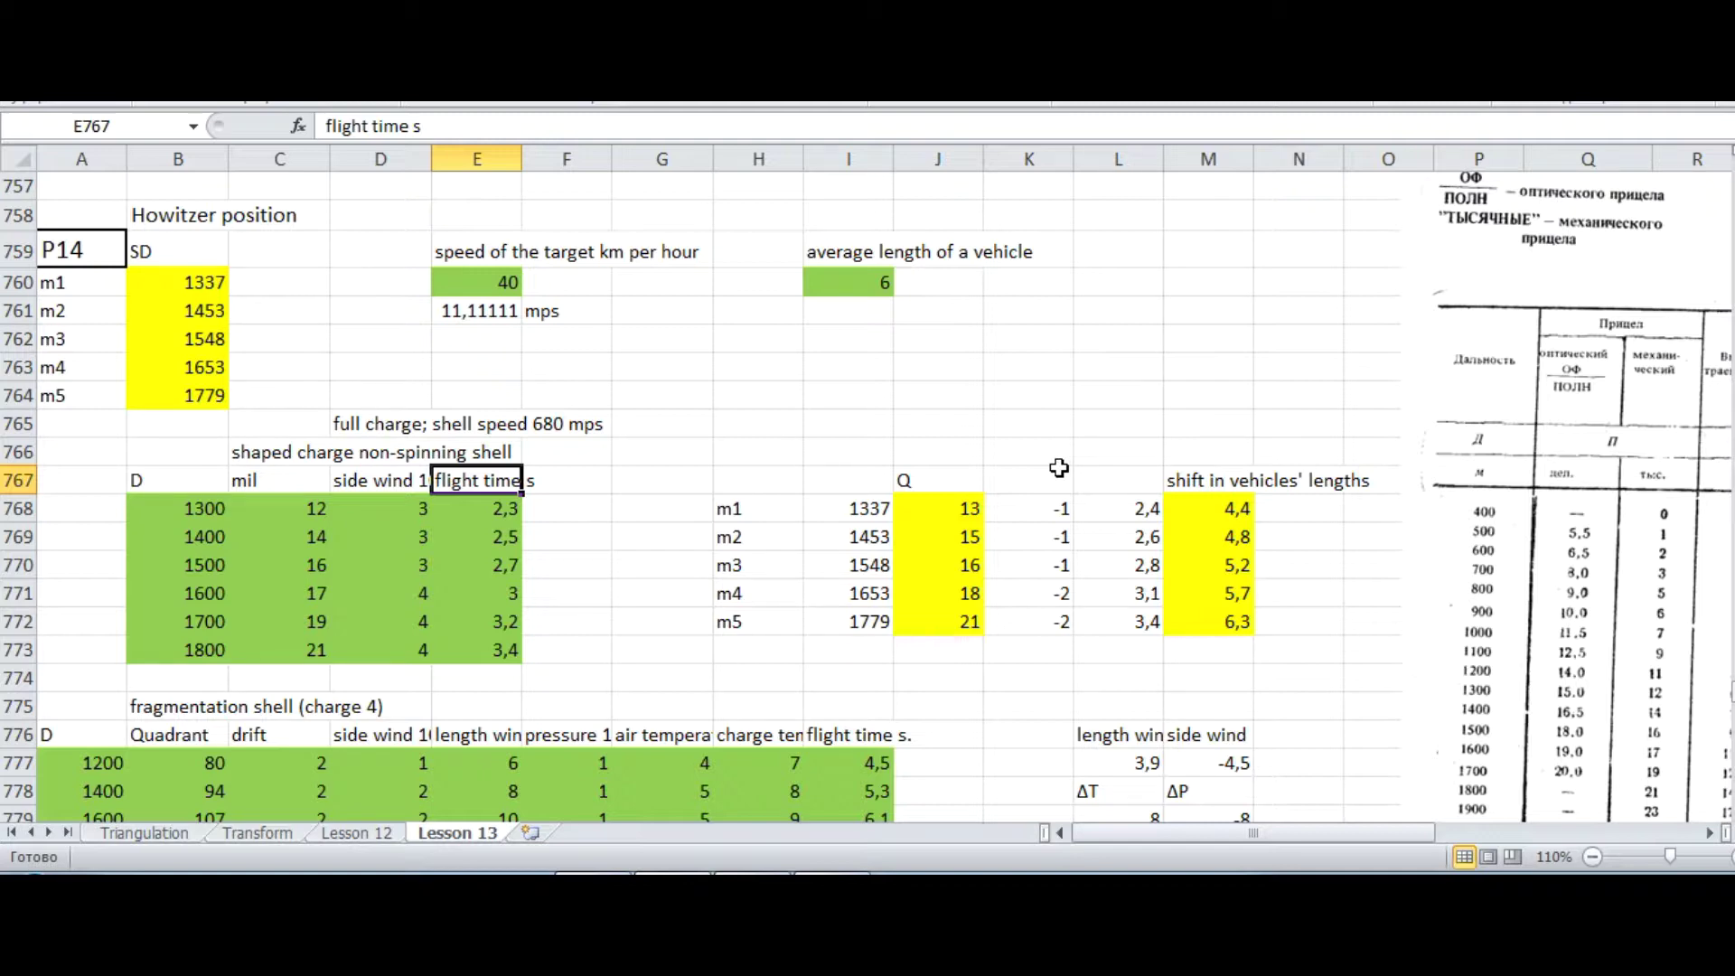
{"action": "left_click", "coordinate": [1136, 515]}
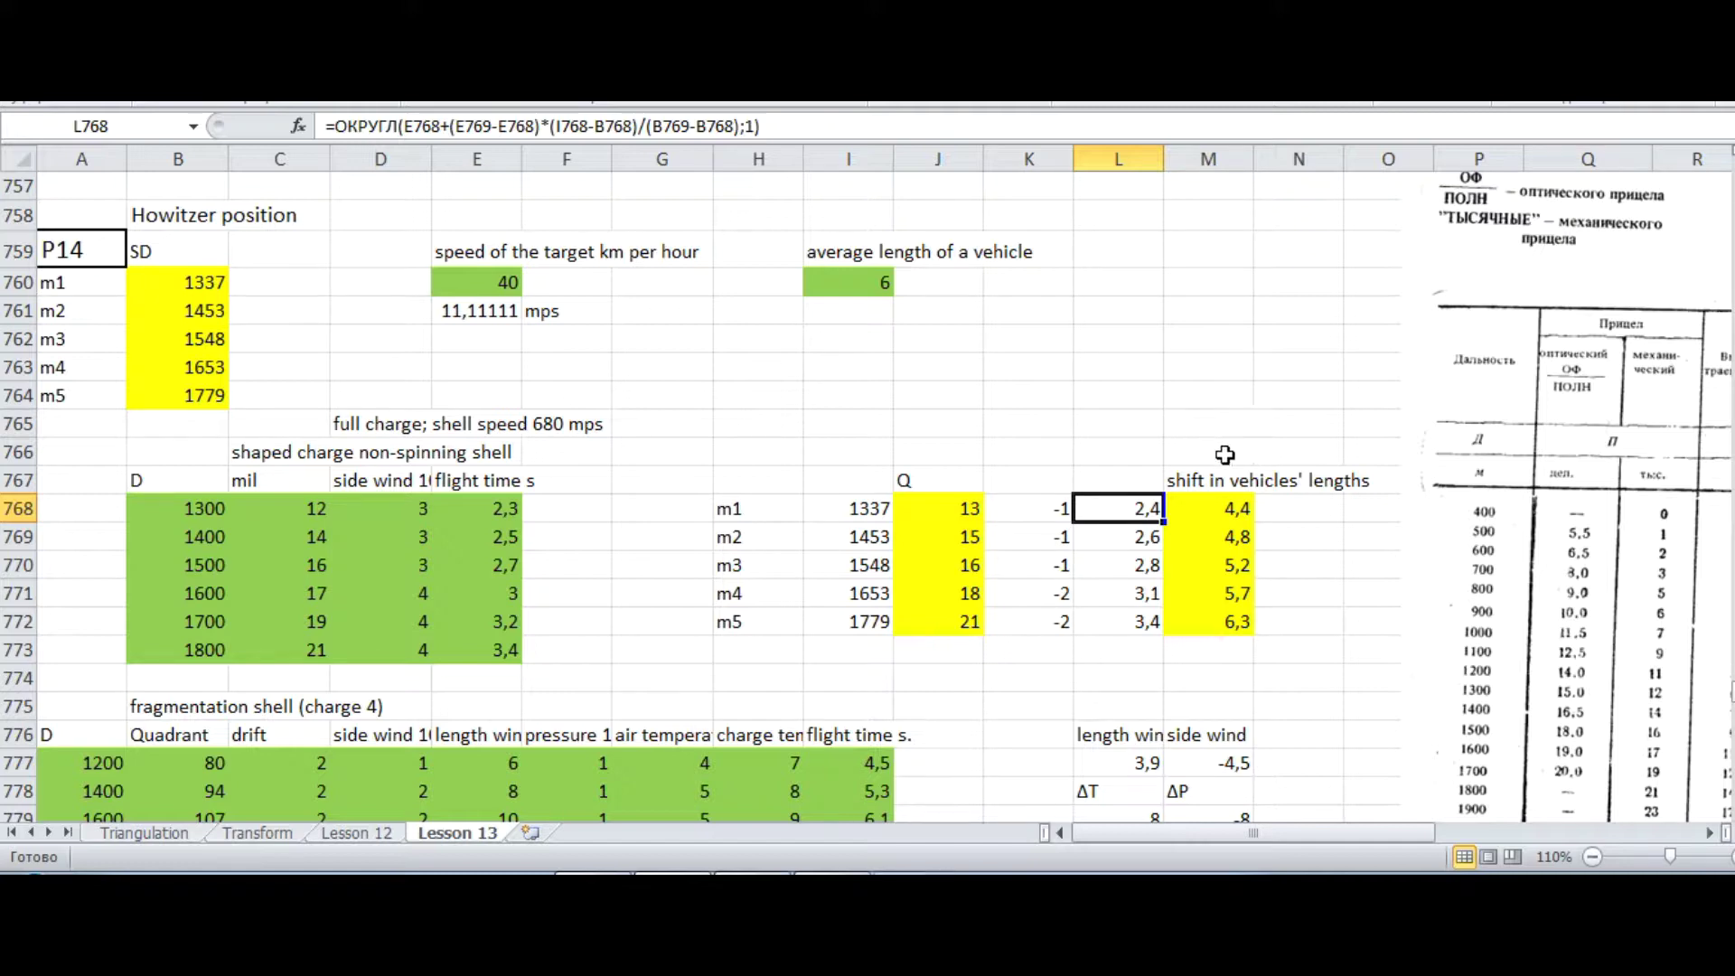
{"action": "left_click", "coordinate": [1212, 508]}
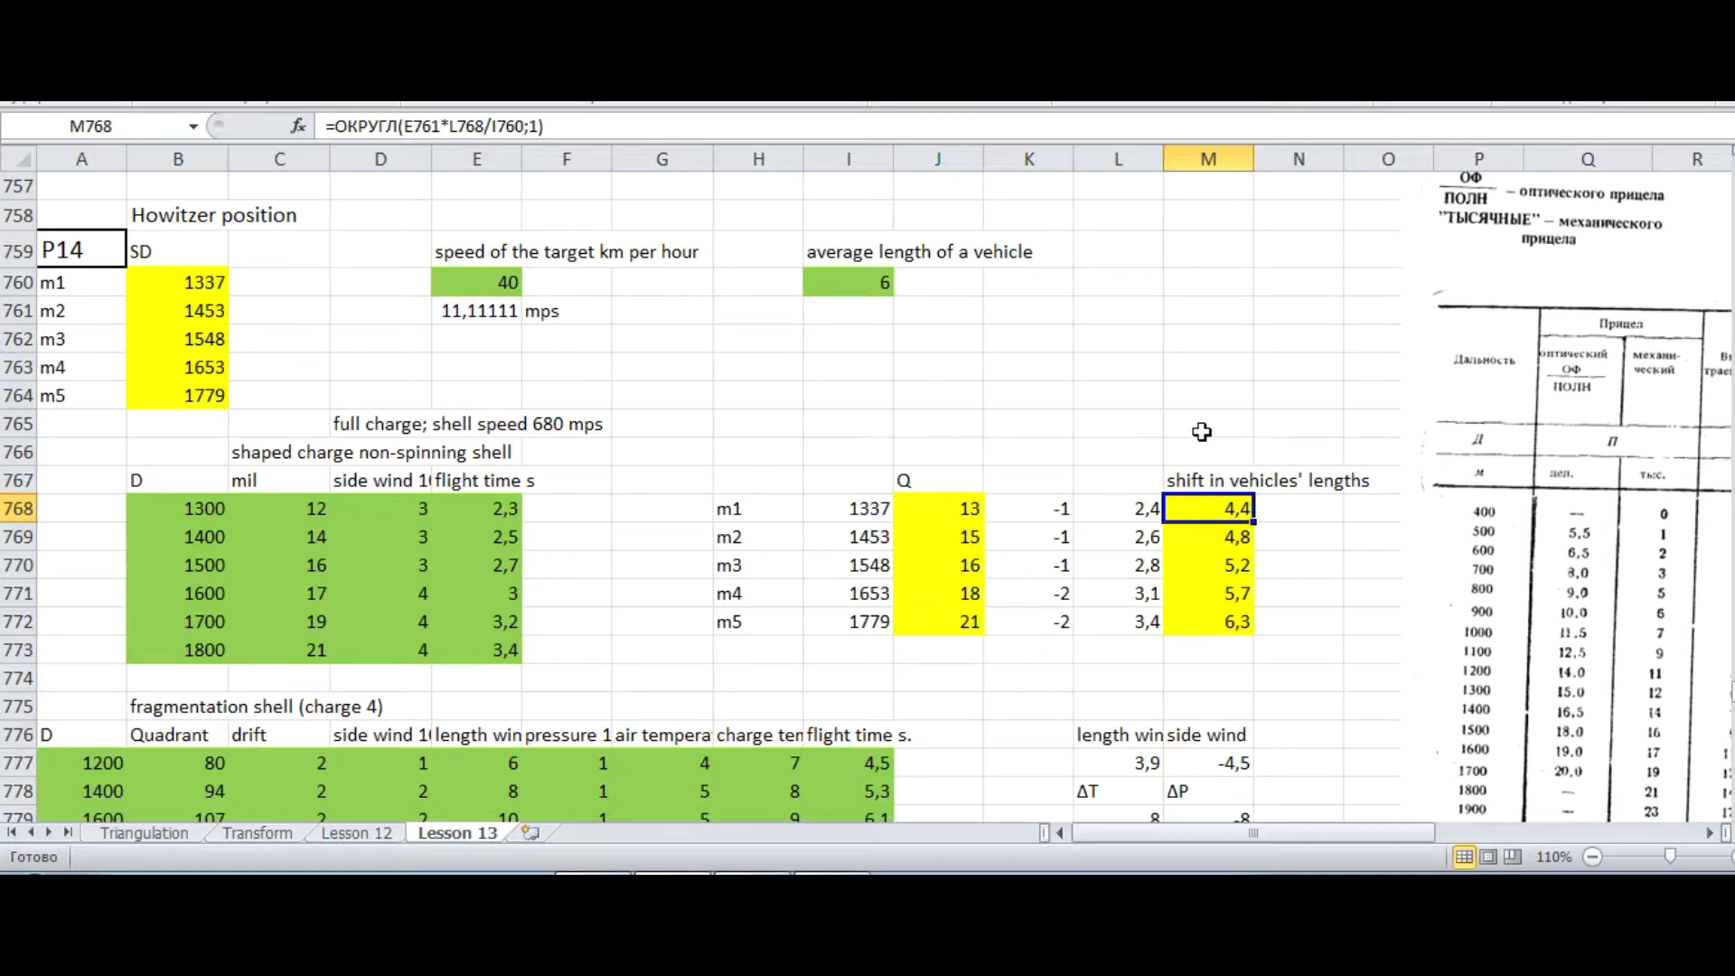
Step: Preview the fragmentation shell section, then check the vehicle-length shift cells for m2 to m5 in M769:M772
{"action": "scroll", "coordinate": [1198, 430], "scroll_direction": "down", "scroll_amount": 2}
{"action": "scroll", "coordinate": [987, 417], "scroll_direction": "down", "scroll_amount": 2}
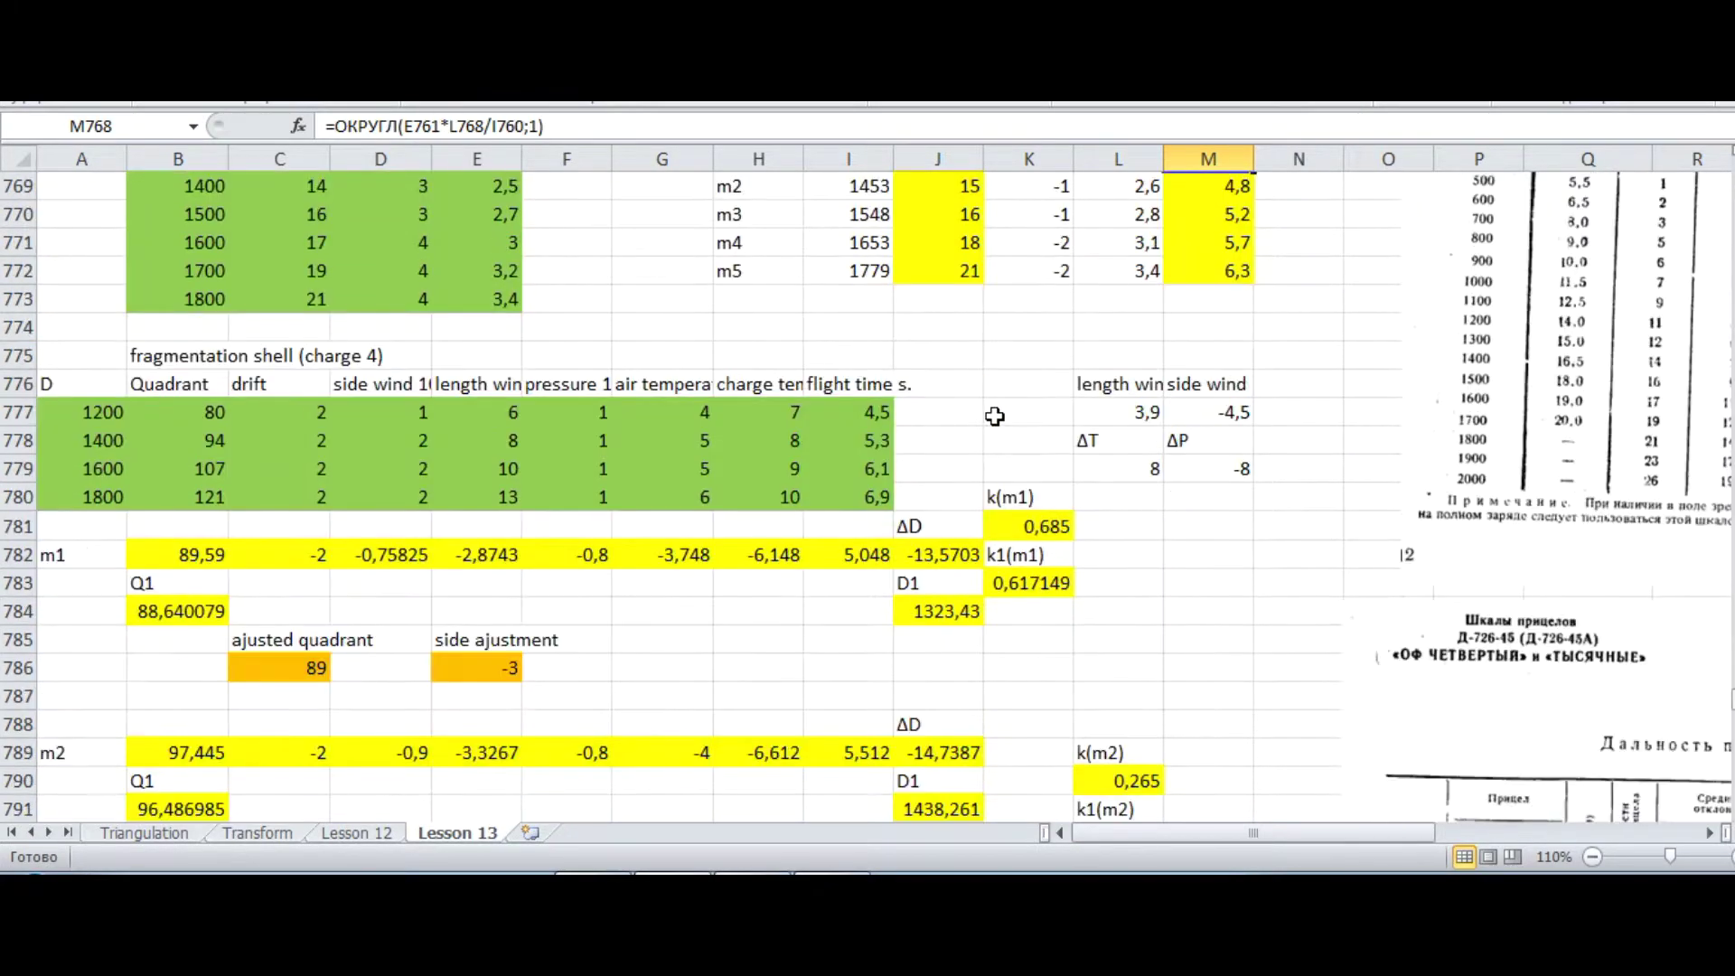
{"action": "scroll", "coordinate": [998, 414], "scroll_direction": "down", "scroll_amount": 3}
{"action": "scroll", "coordinate": [1058, 404], "scroll_direction": "up", "scroll_amount": 5}
{"action": "left_click", "coordinate": [1208, 362]}
{"action": "left_click", "coordinate": [1224, 389]}
{"action": "left_click", "coordinate": [1219, 411]}
{"action": "left_click", "coordinate": [1210, 439]}
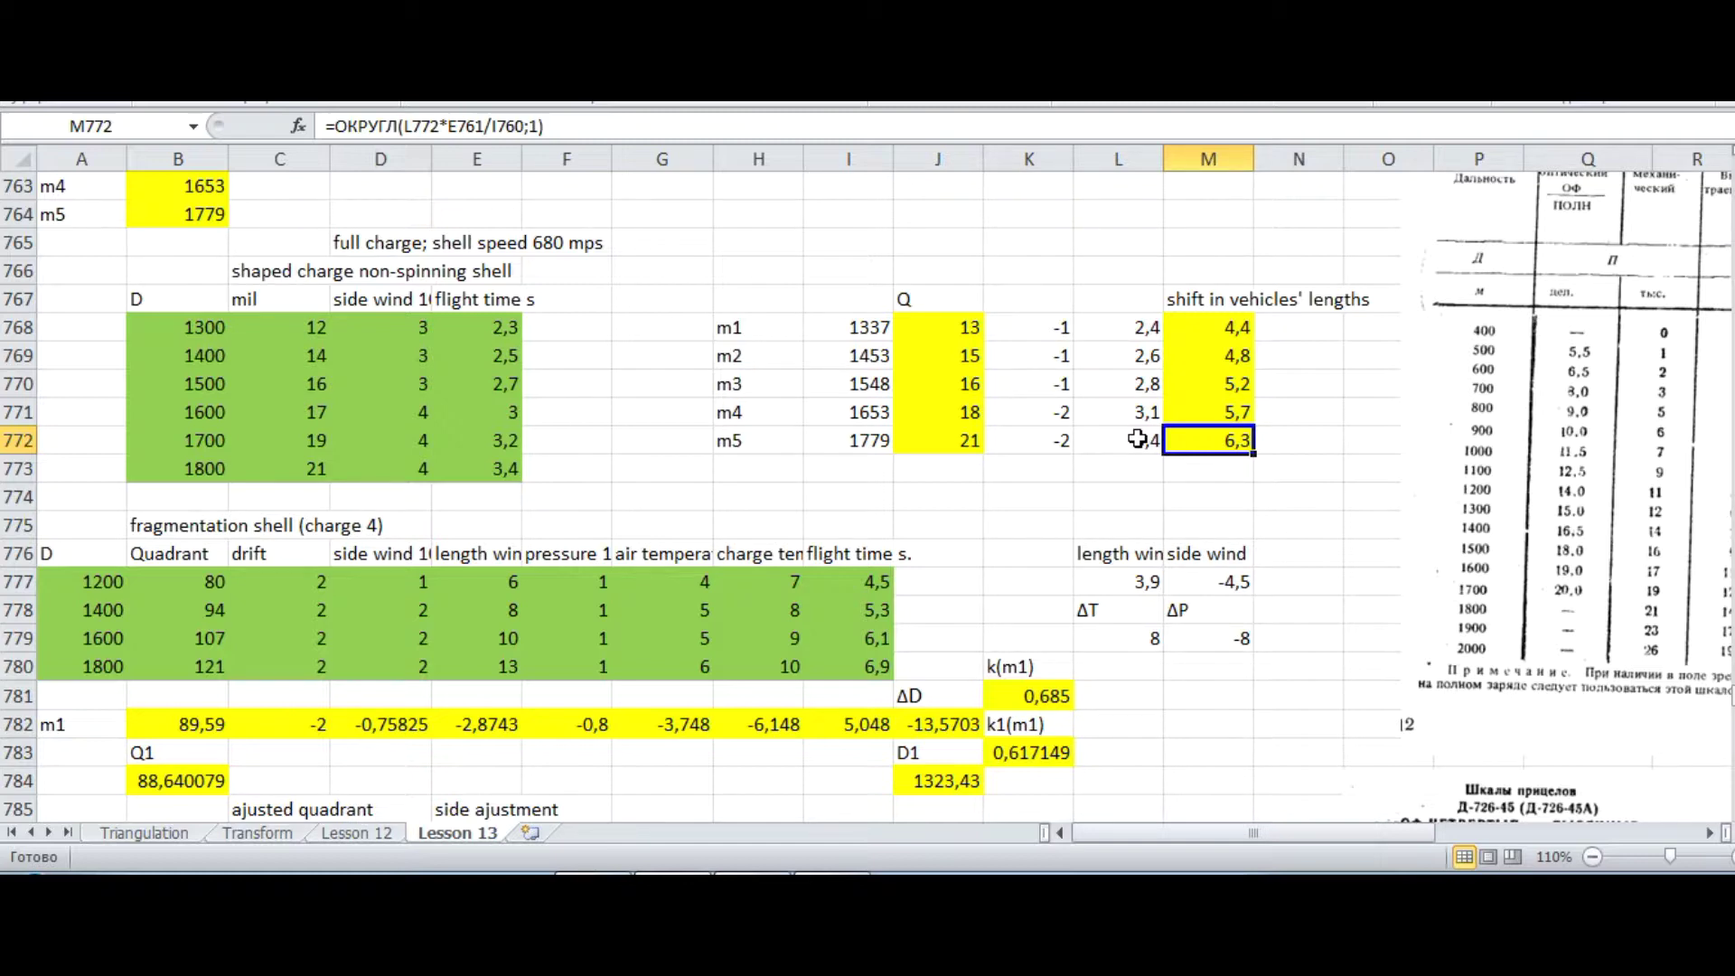
Step: Compare the P14 shaped charge and fragmentation shell tables, then check the m1 correction in K768
{"action": "scroll", "coordinate": [1061, 488], "scroll_direction": "up", "scroll_amount": 3}
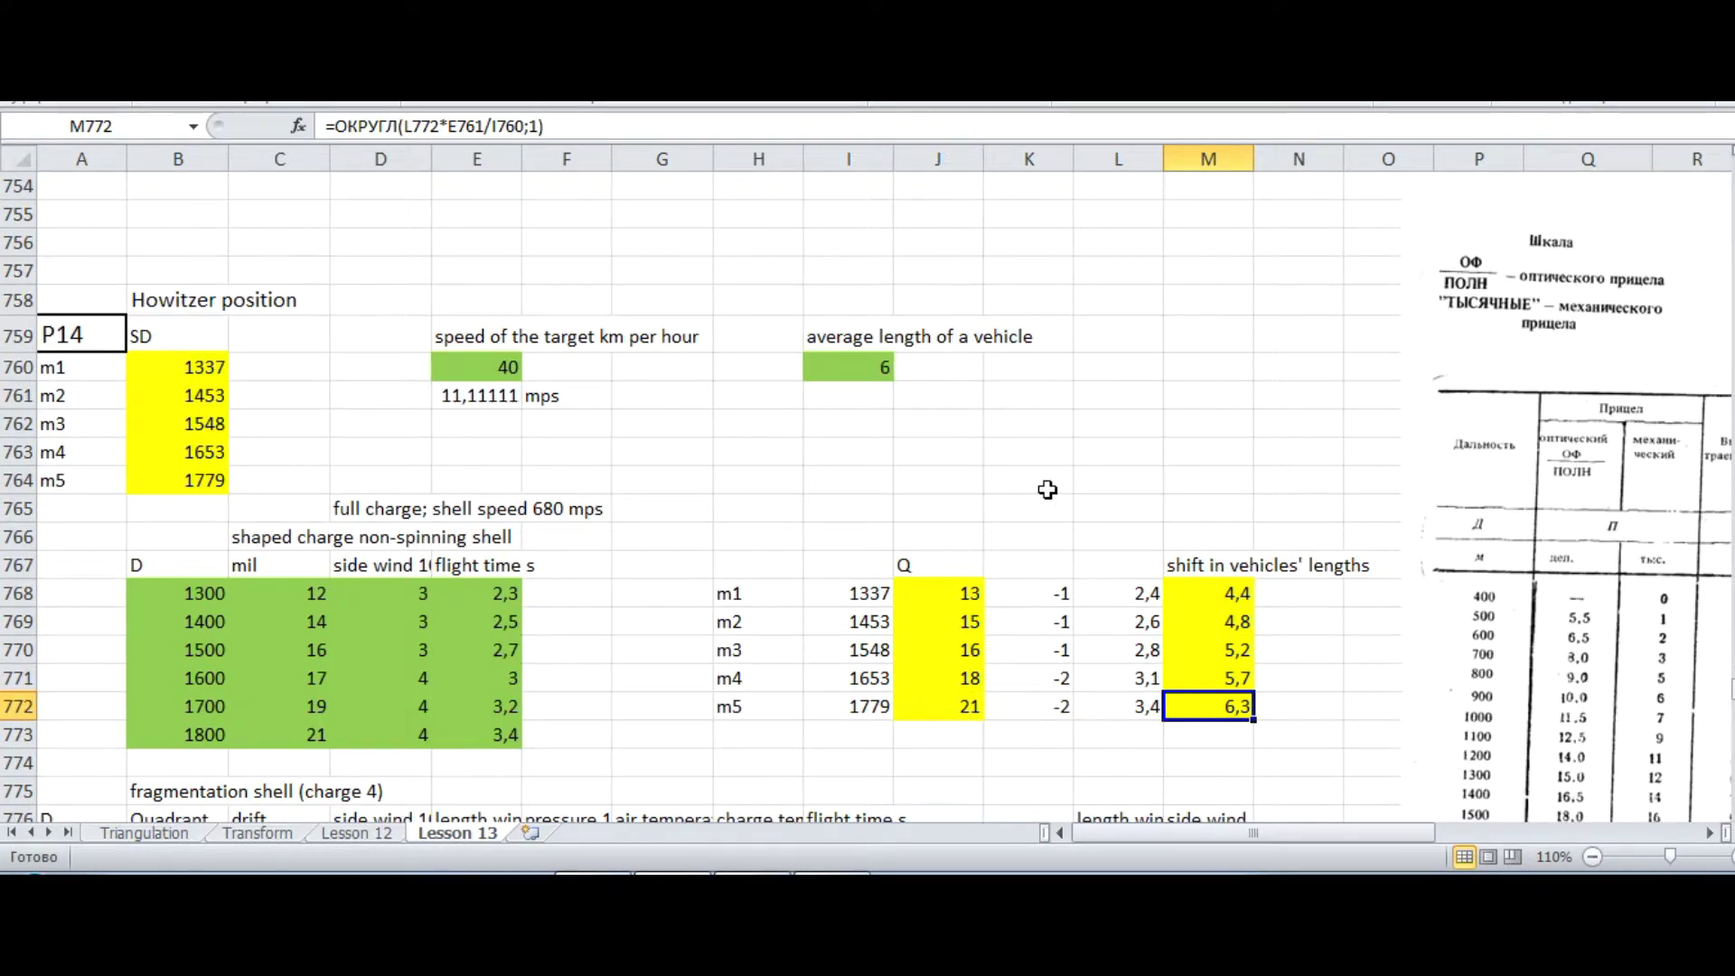
{"action": "scroll", "coordinate": [1001, 452], "scroll_direction": "down", "scroll_amount": 2}
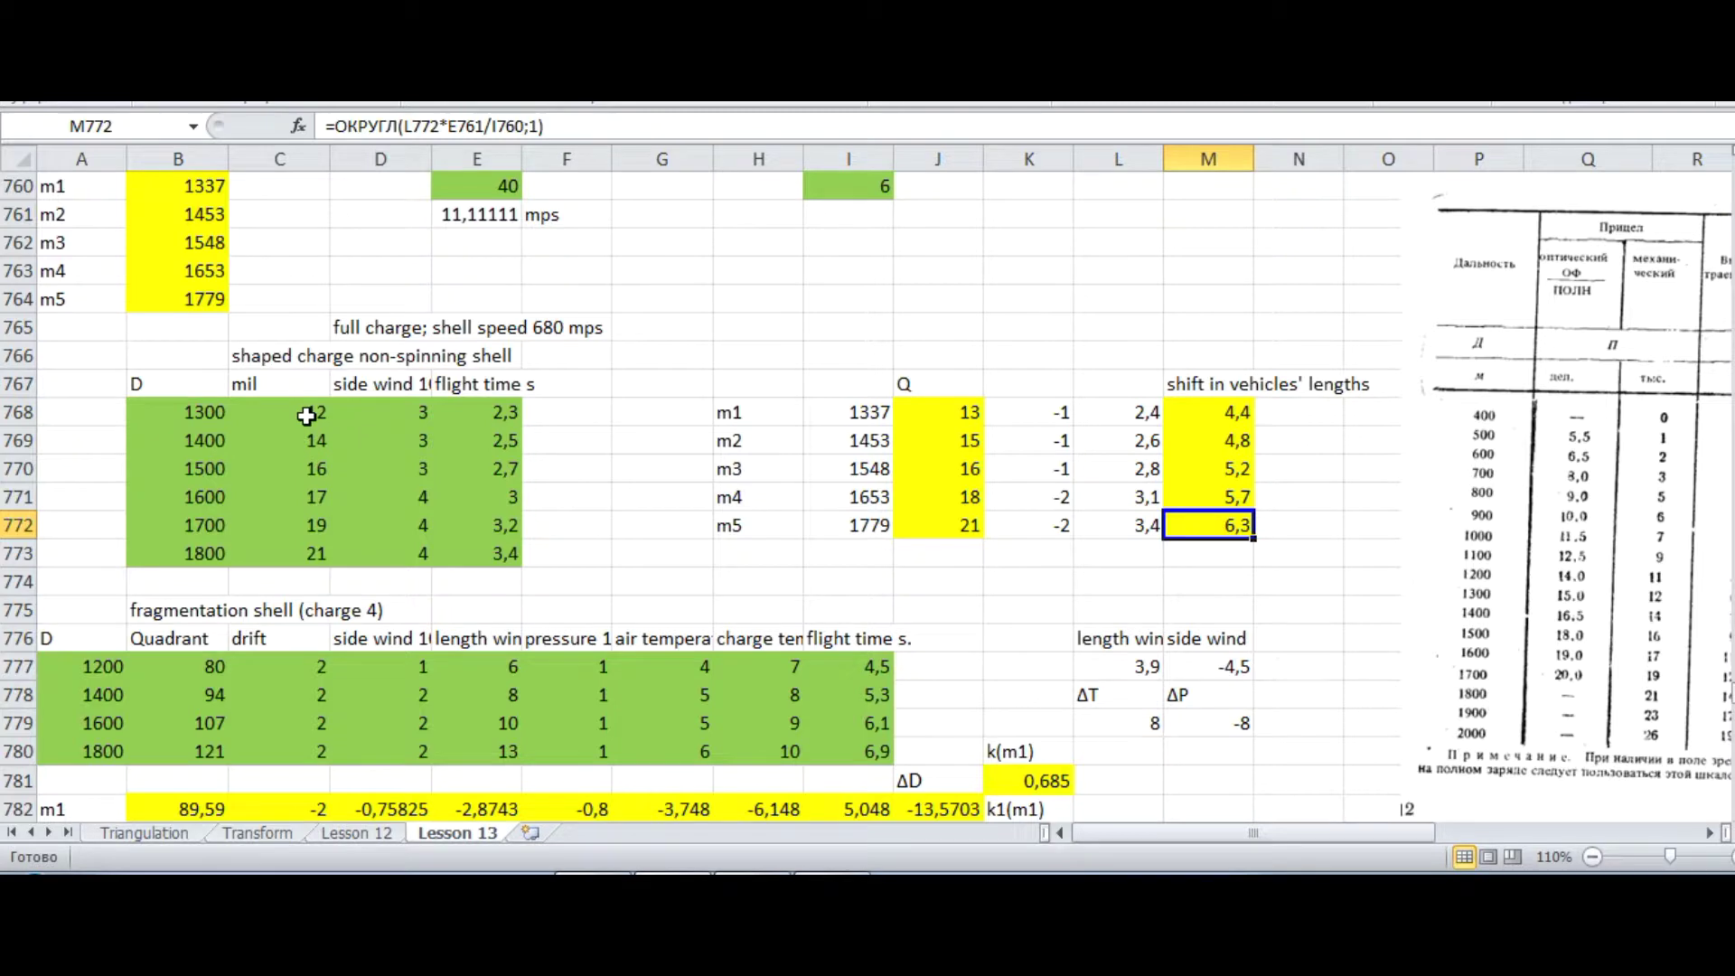
{"action": "scroll", "coordinate": [580, 455], "scroll_direction": "down", "scroll_amount": 1}
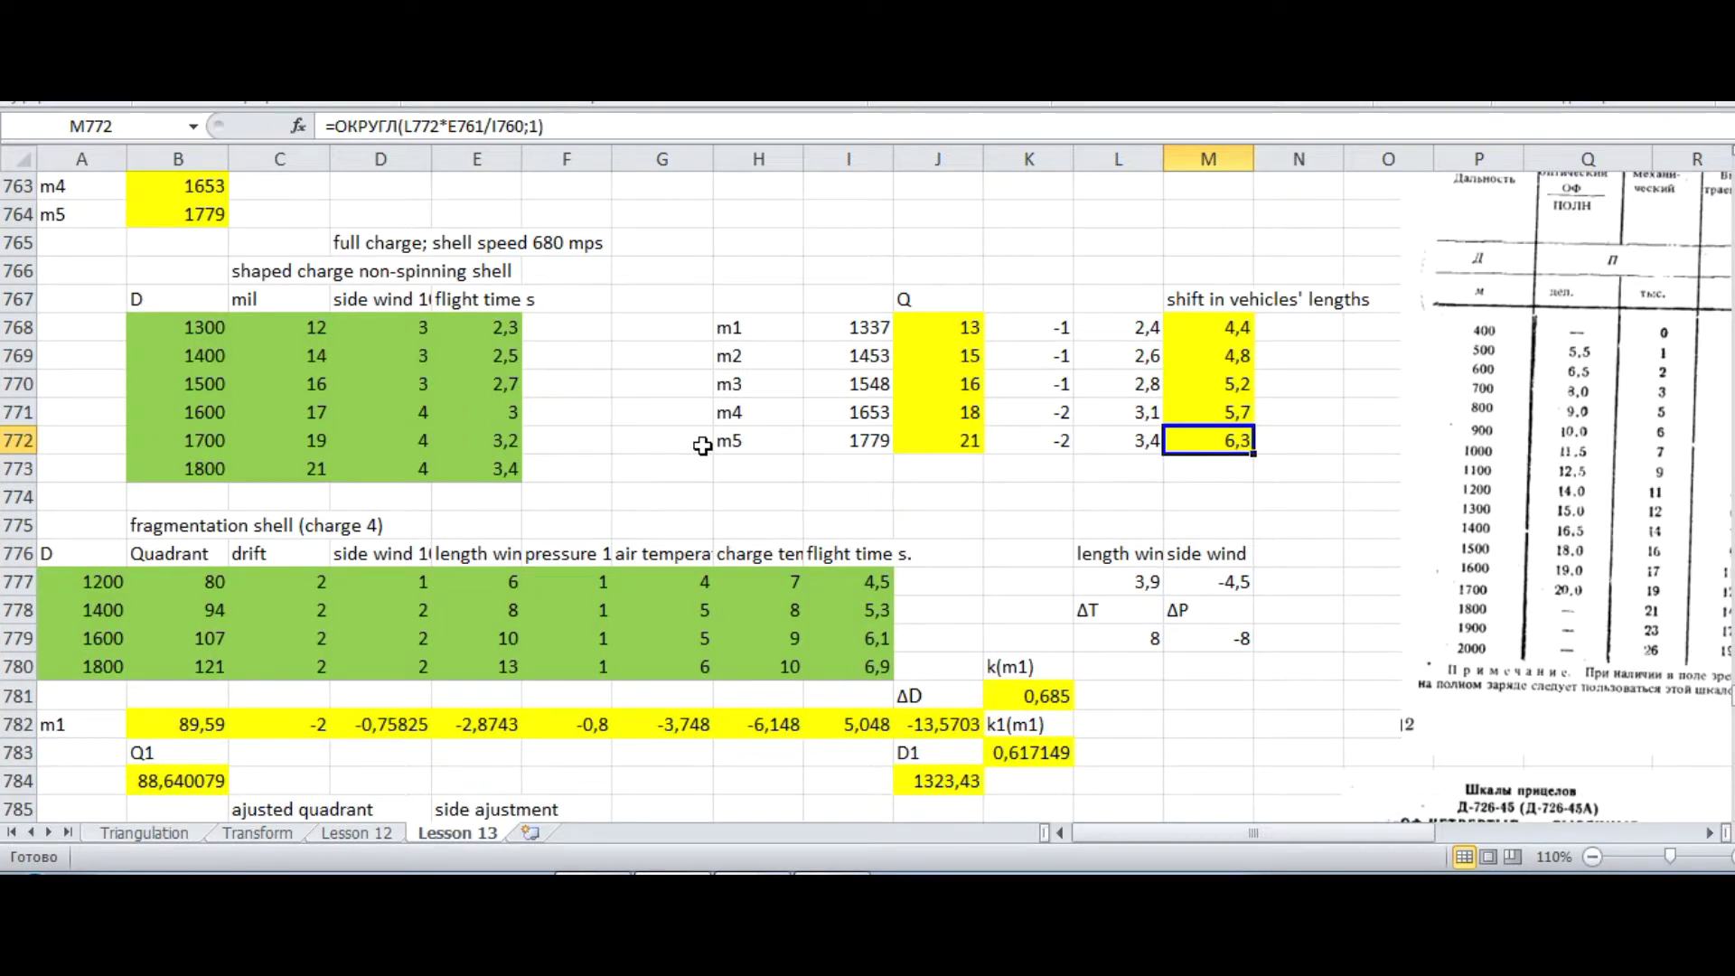
{"action": "scroll", "coordinate": [702, 447], "scroll_direction": "down", "scroll_amount": 1}
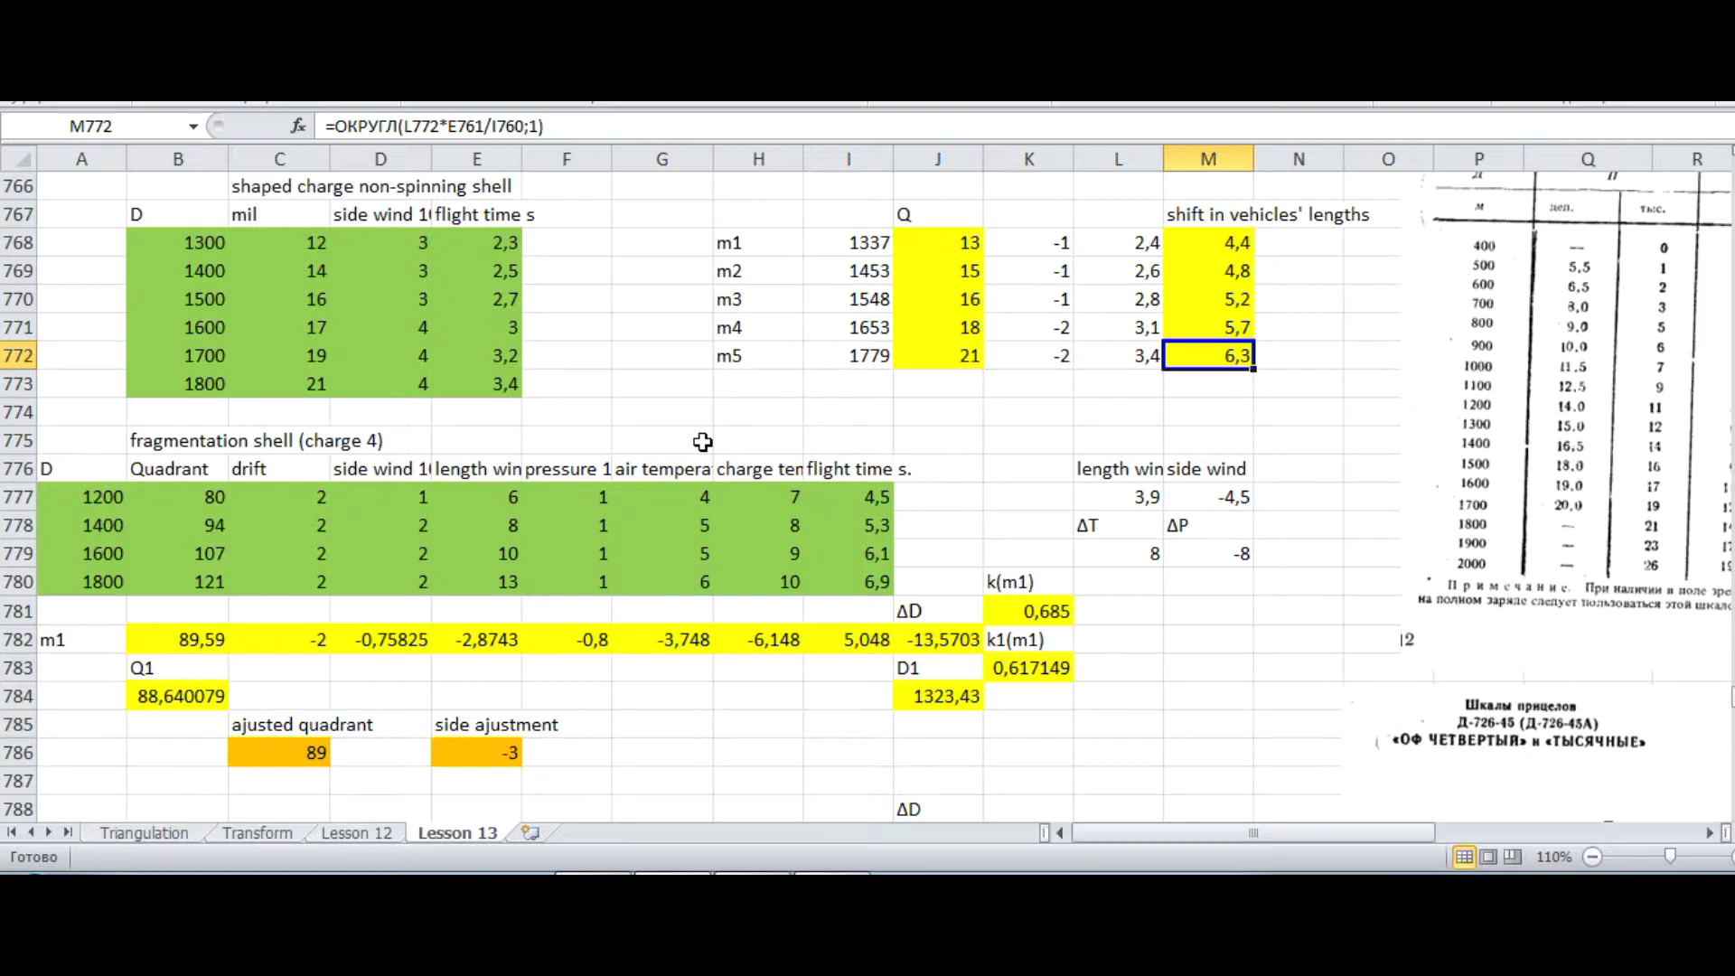
{"action": "scroll", "coordinate": [702, 442], "scroll_direction": "down", "scroll_amount": 1}
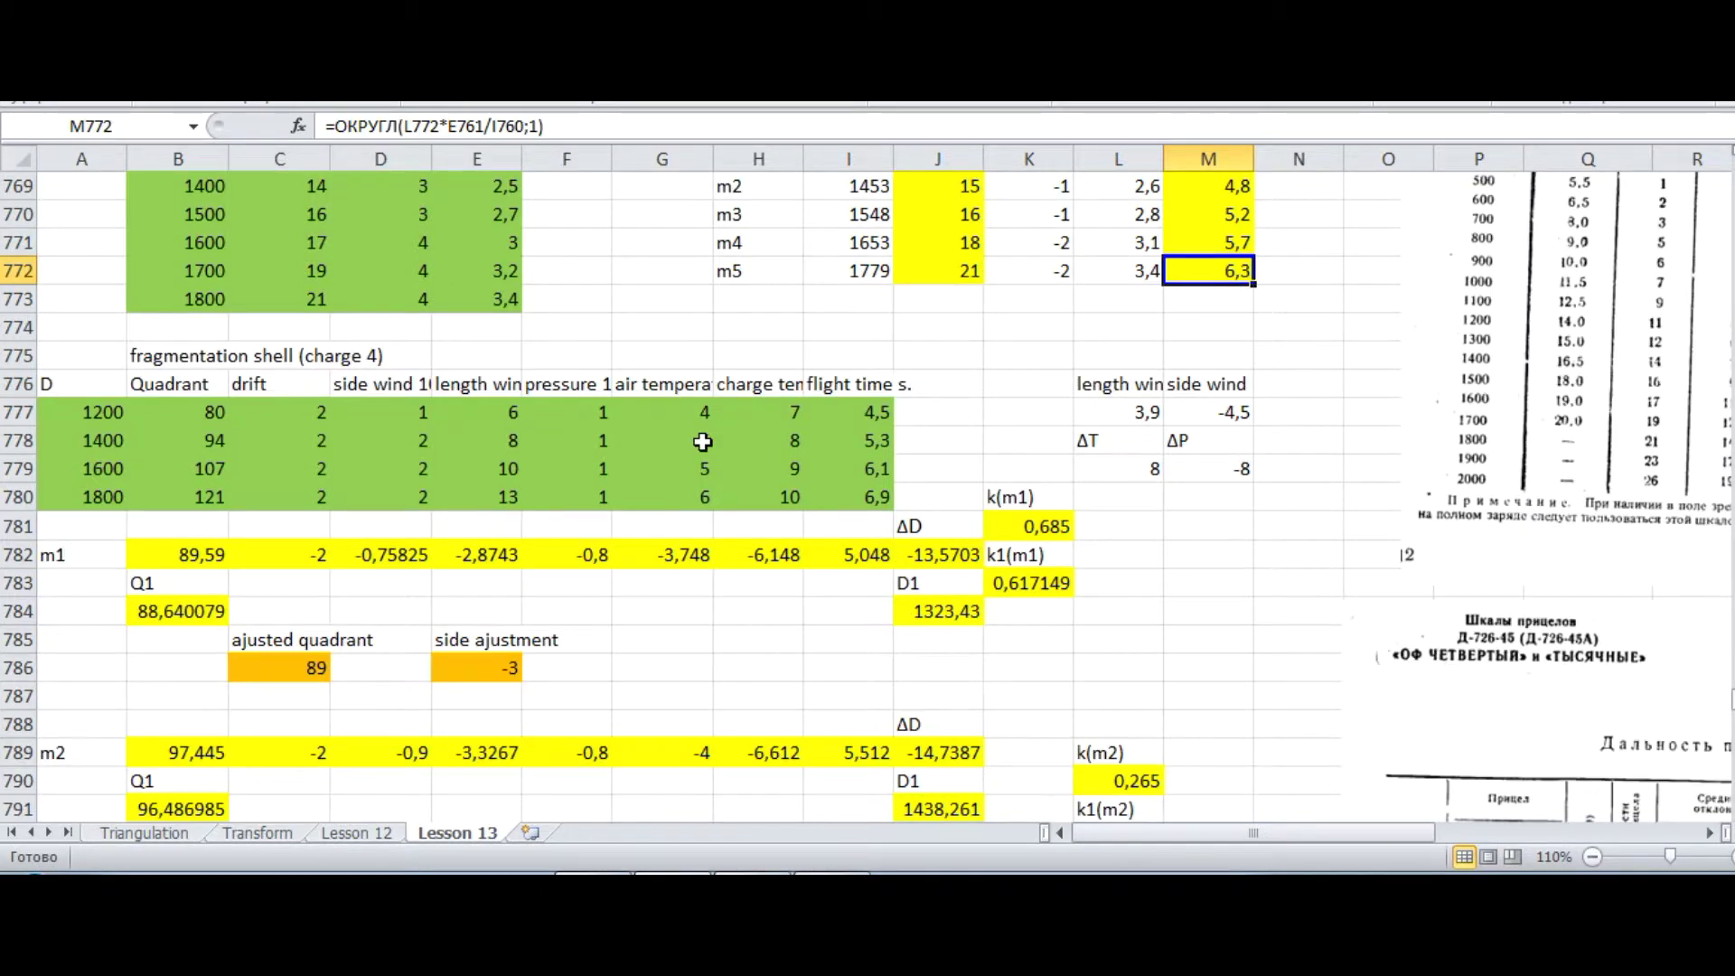
{"action": "scroll", "coordinate": [703, 443], "scroll_direction": "up", "scroll_amount": 3}
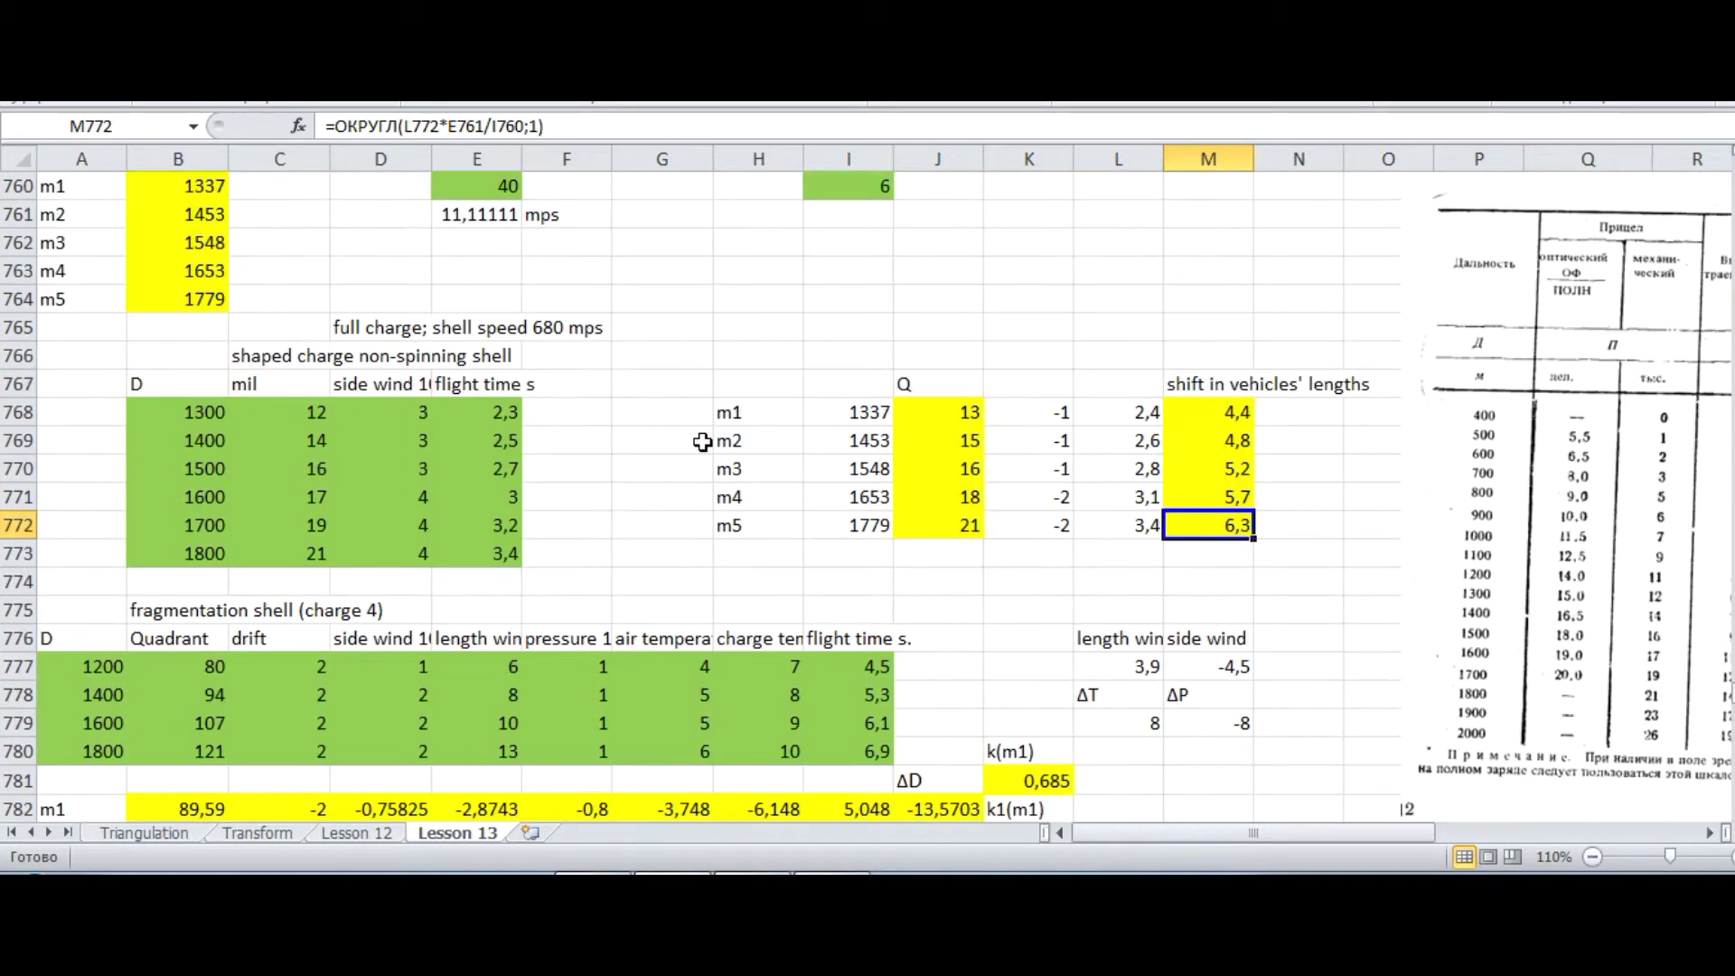
{"action": "left_click", "coordinate": [1044, 414]}
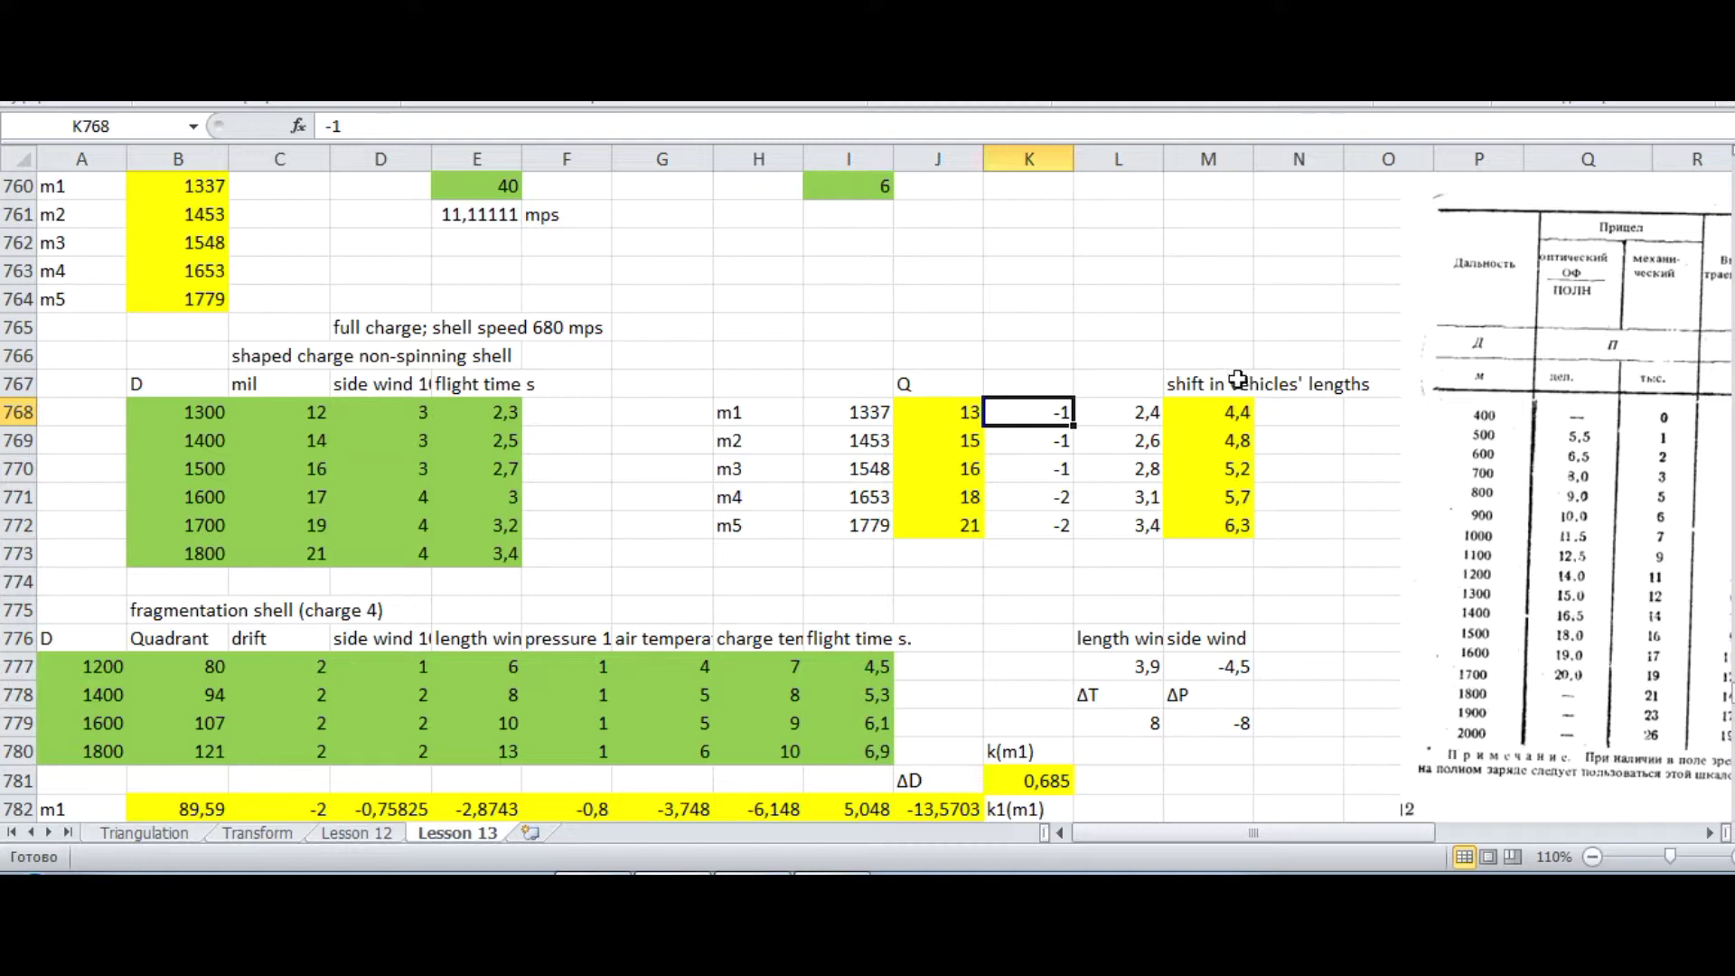
Step: Compare the scanned reference tables for the shaped charge shell and the charge 4 fragmentation shell beside the calculations
{"action": "left_click_drag", "start_coordinate": [1191, 833], "coordinate": [1384, 844]}
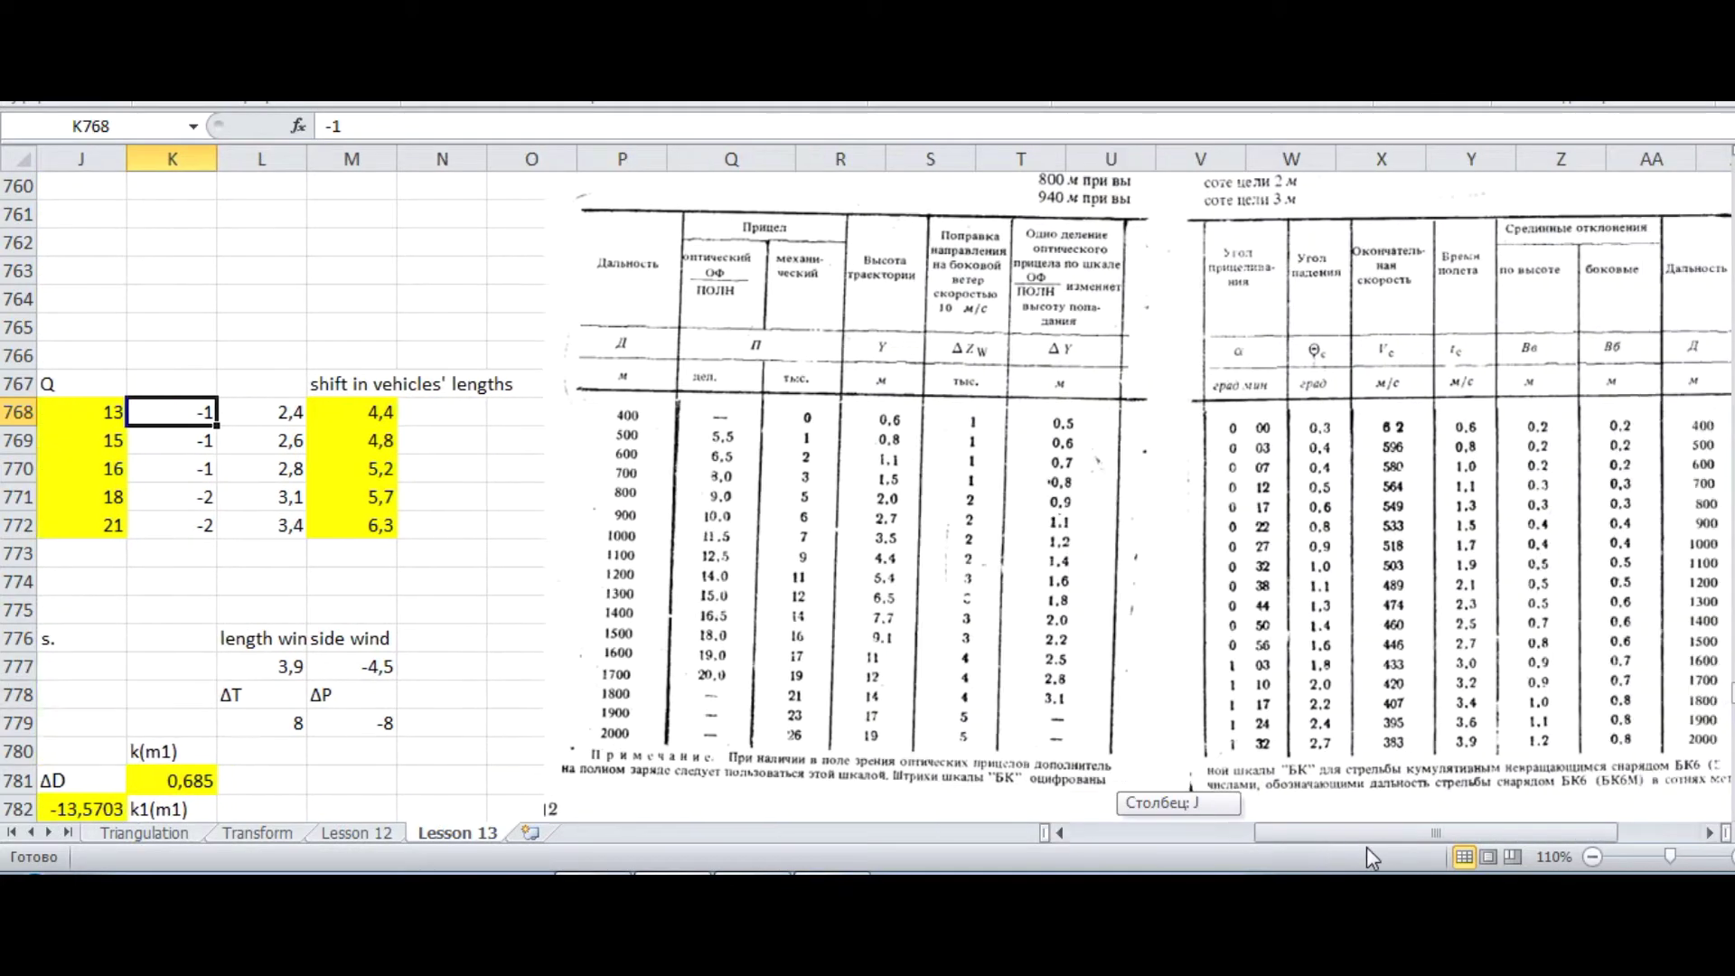
{"action": "scroll", "coordinate": [1589, 335], "scroll_direction": "down", "scroll_amount": 8}
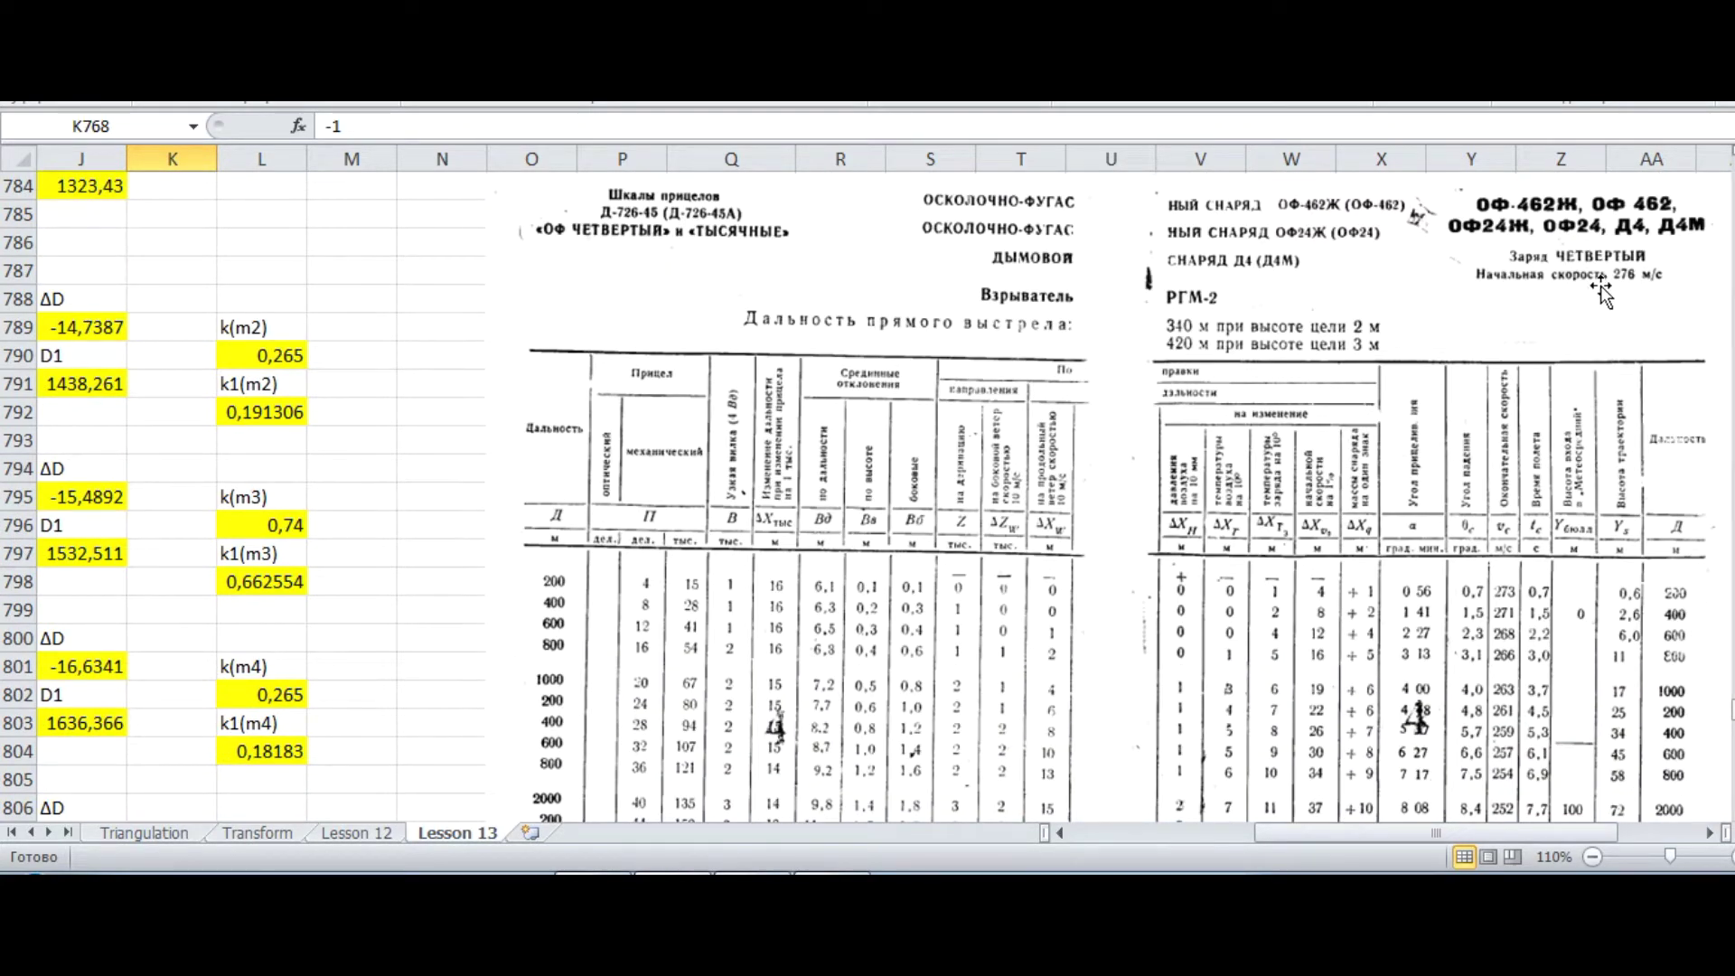
{"action": "scroll", "coordinate": [1618, 298], "scroll_direction": "down", "scroll_amount": 1}
{"action": "scroll", "coordinate": [1595, 289], "scroll_direction": "up", "scroll_amount": 1}
{"action": "scroll", "coordinate": [1600, 357], "scroll_direction": "up", "scroll_amount": 10}
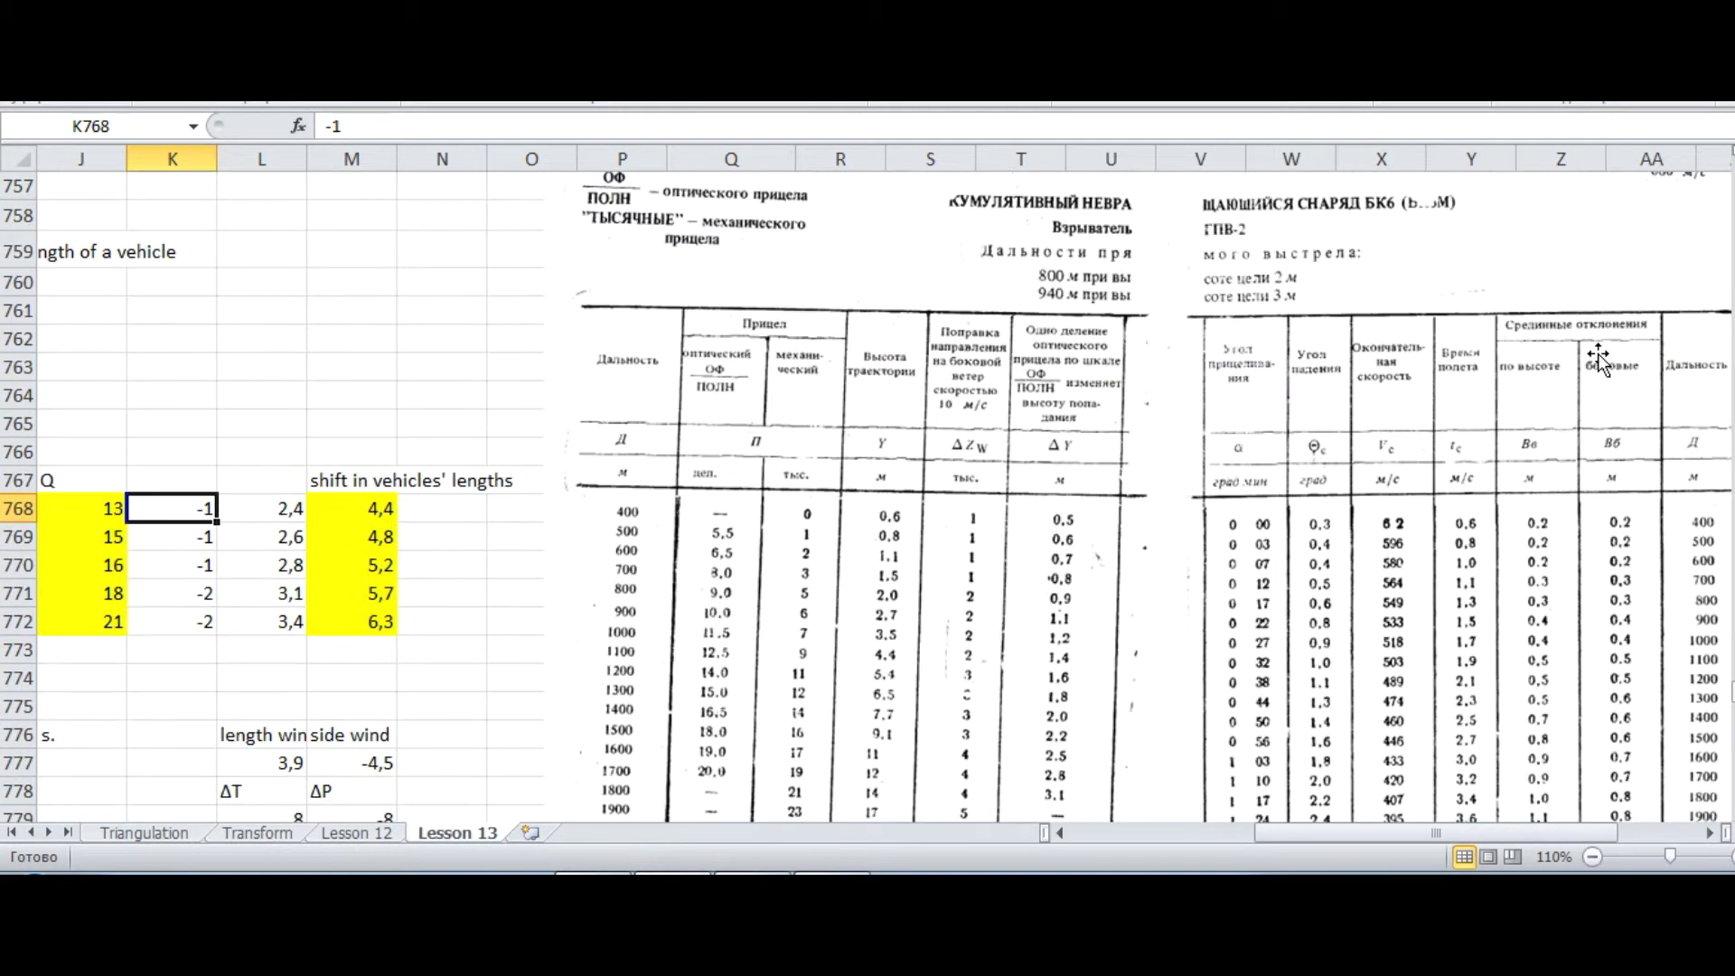
Step: Examine the heading and columns of the scanned full-charge table for the shaped charge shell
{"action": "scroll", "coordinate": [1392, 836], "scroll_direction": "right", "scroll_amount": 3}
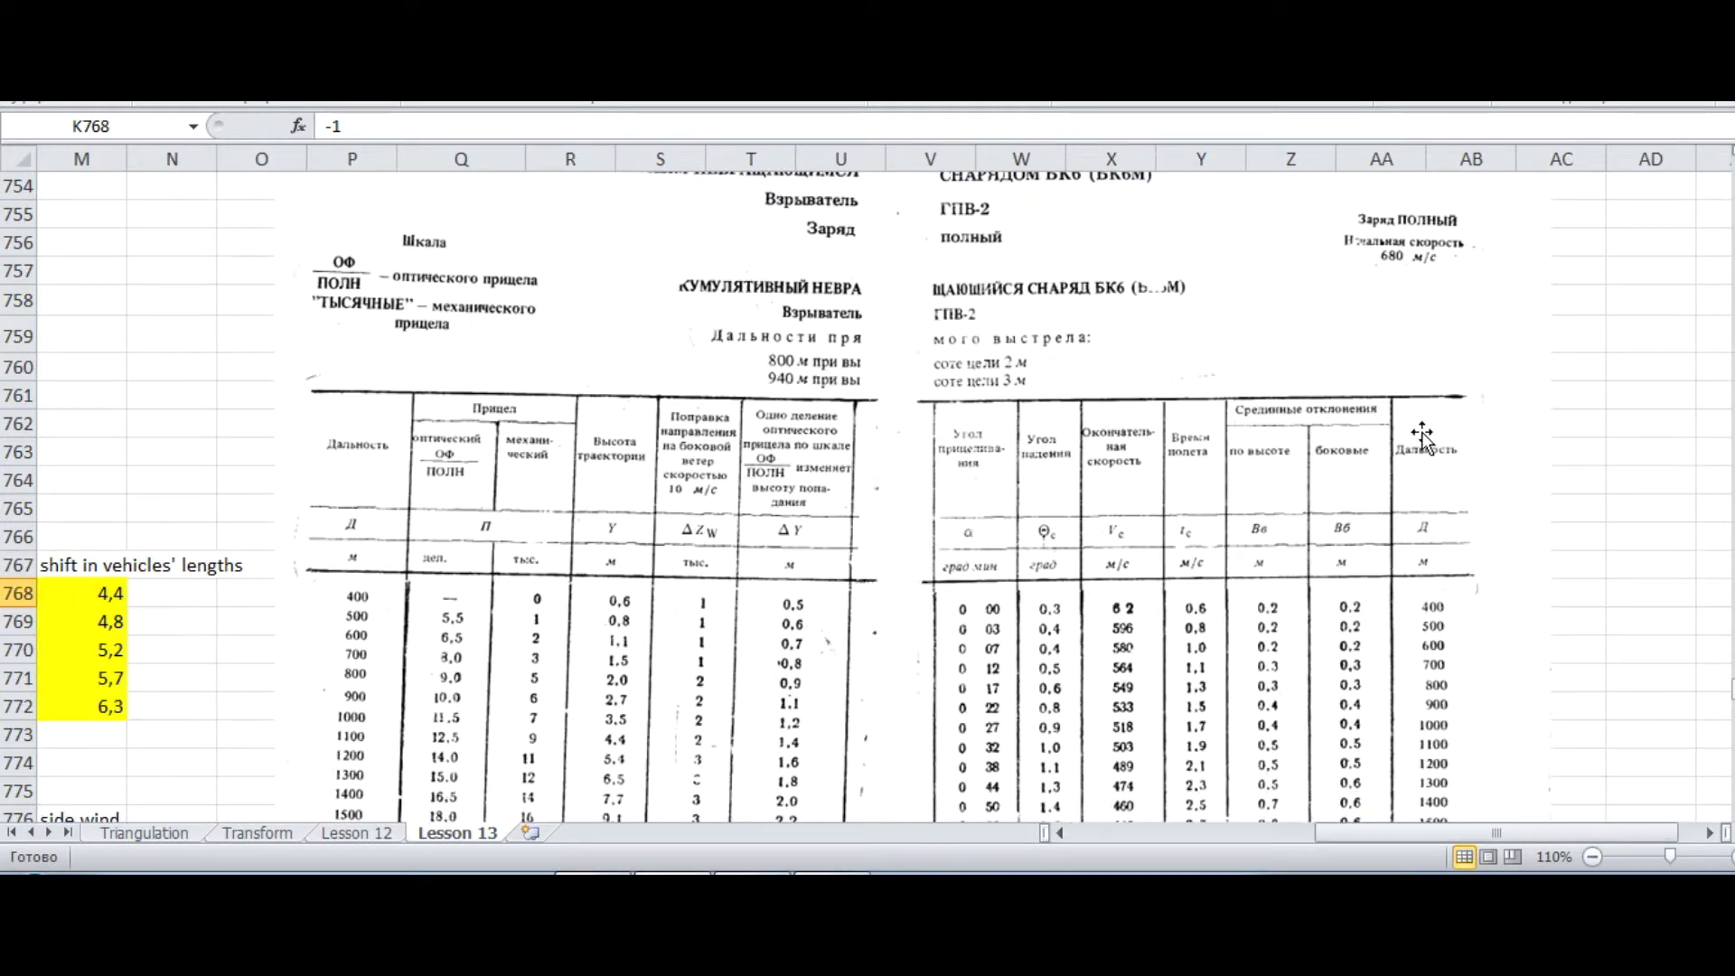
{"action": "scroll", "coordinate": [1414, 438], "scroll_direction": "up", "scroll_amount": 2}
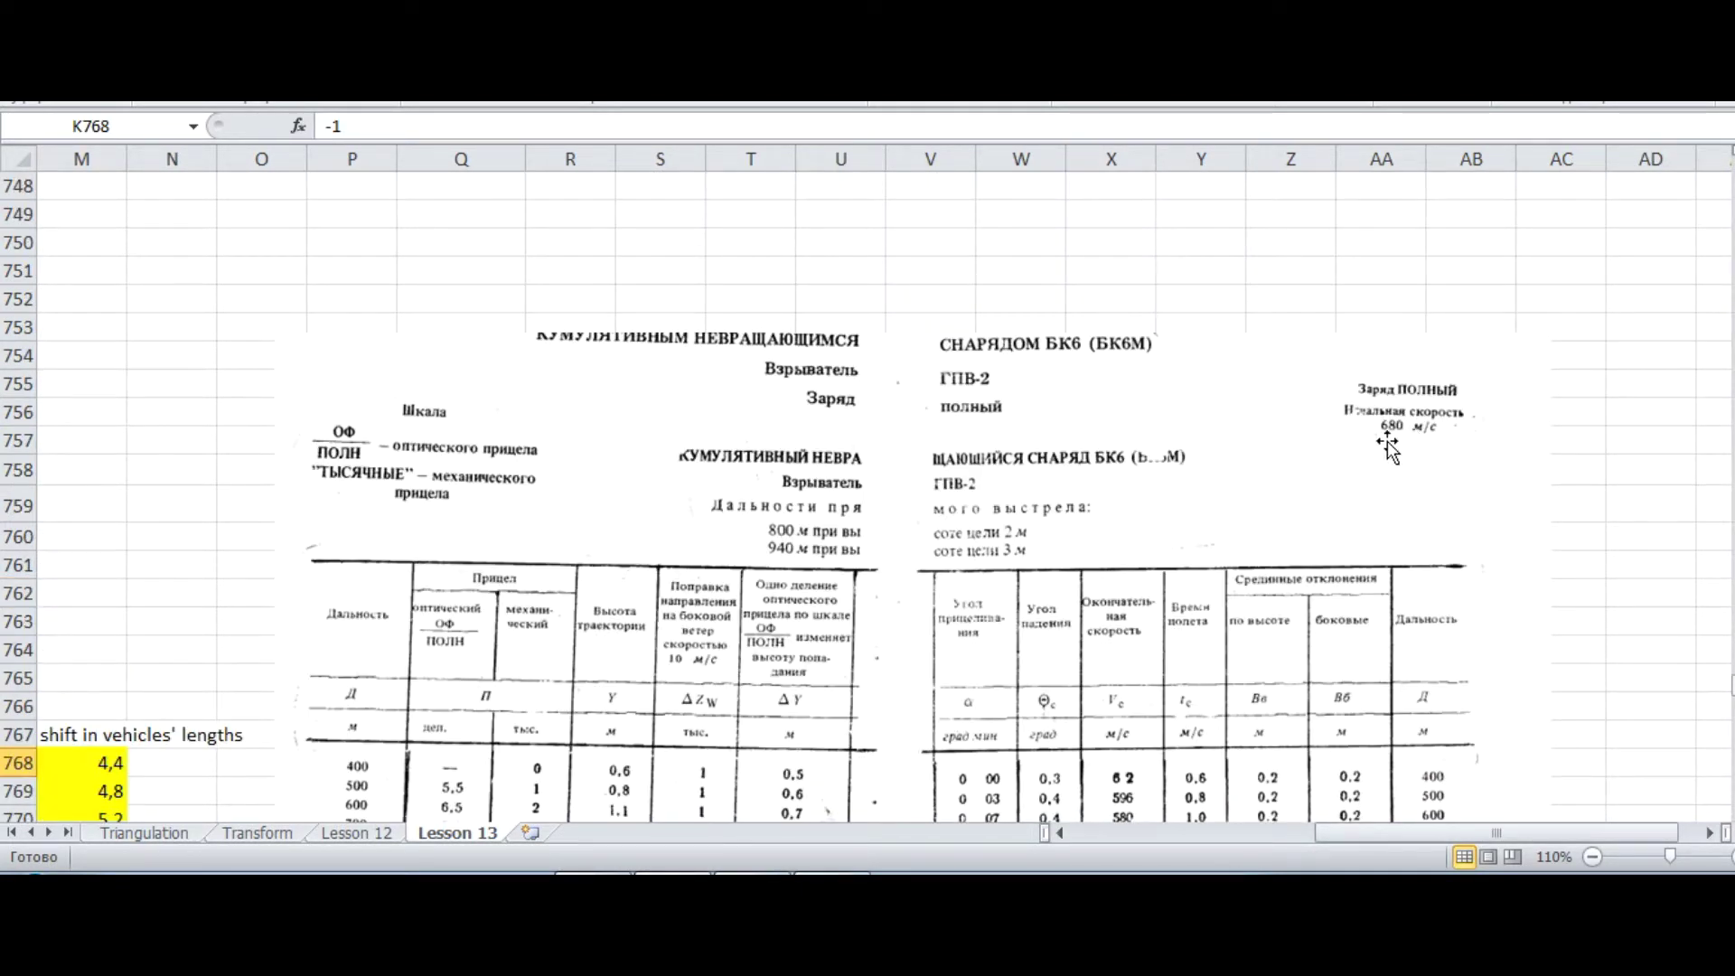
{"action": "scroll", "coordinate": [1437, 685], "scroll_direction": "down", "scroll_amount": 1}
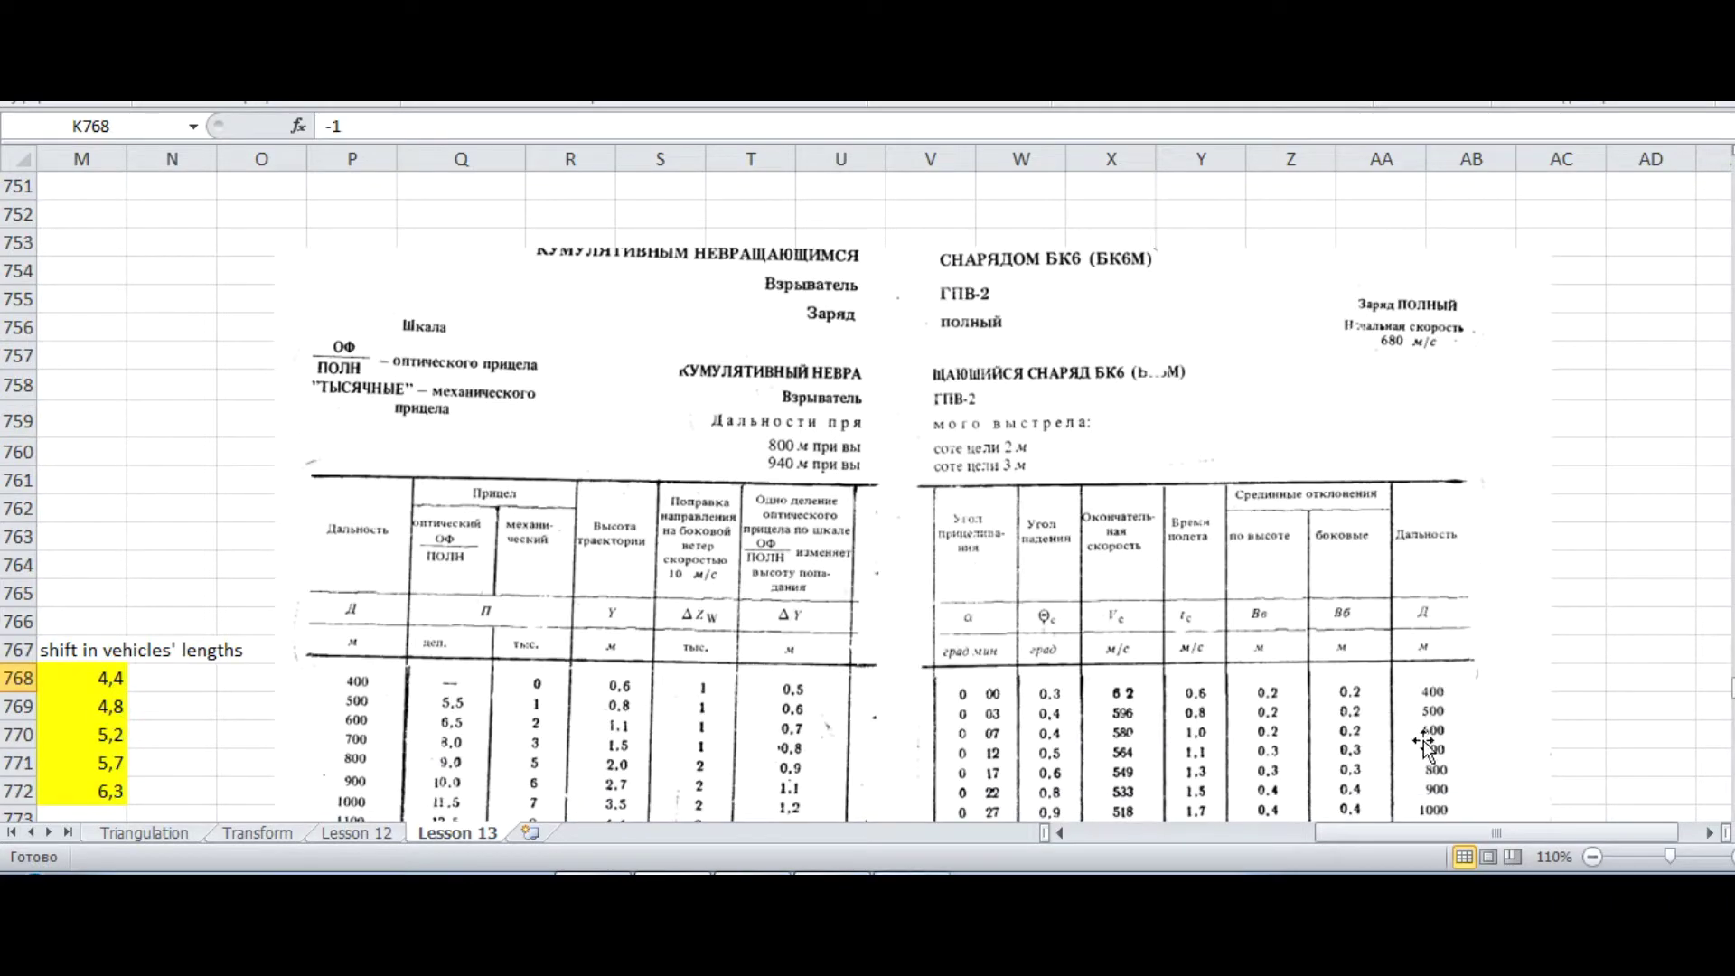
{"action": "left_click_drag", "start_coordinate": [1403, 848], "coordinate": [1318, 835]}
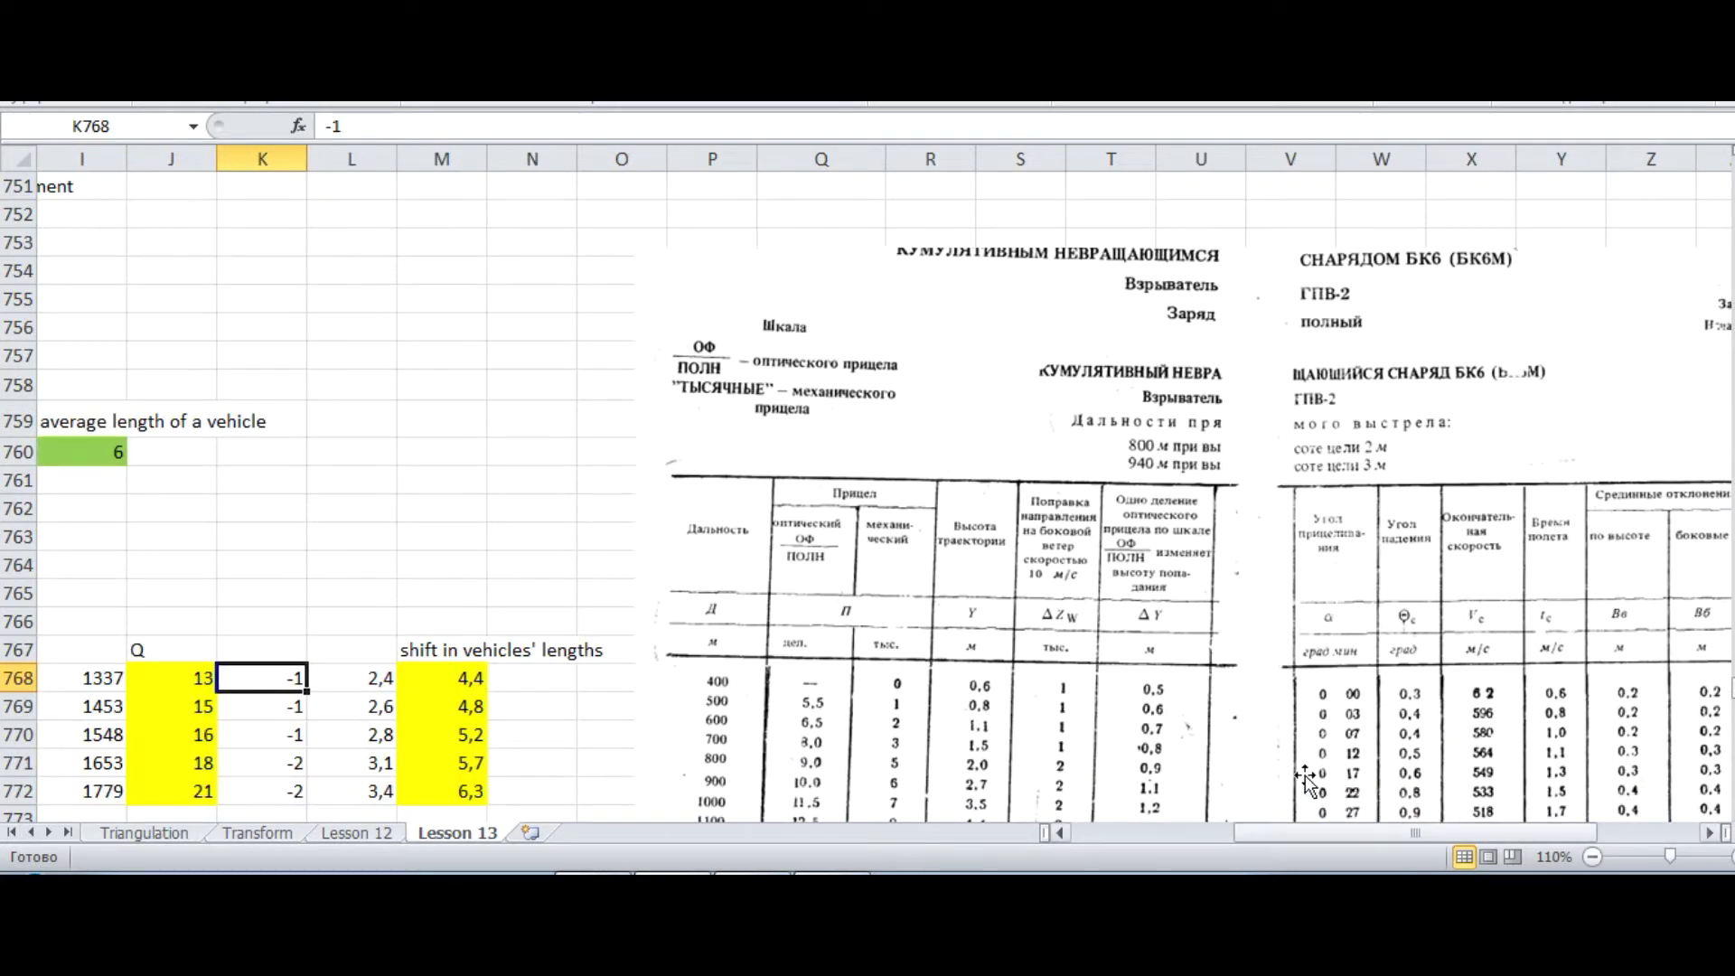
Step: Review the scanned charge 4 table down to its last row, then return to the P14 calculation tables
{"action": "scroll", "coordinate": [1336, 438], "scroll_direction": "down", "scroll_amount": 7}
{"action": "scroll", "coordinate": [1336, 437], "scroll_direction": "down", "scroll_amount": 8}
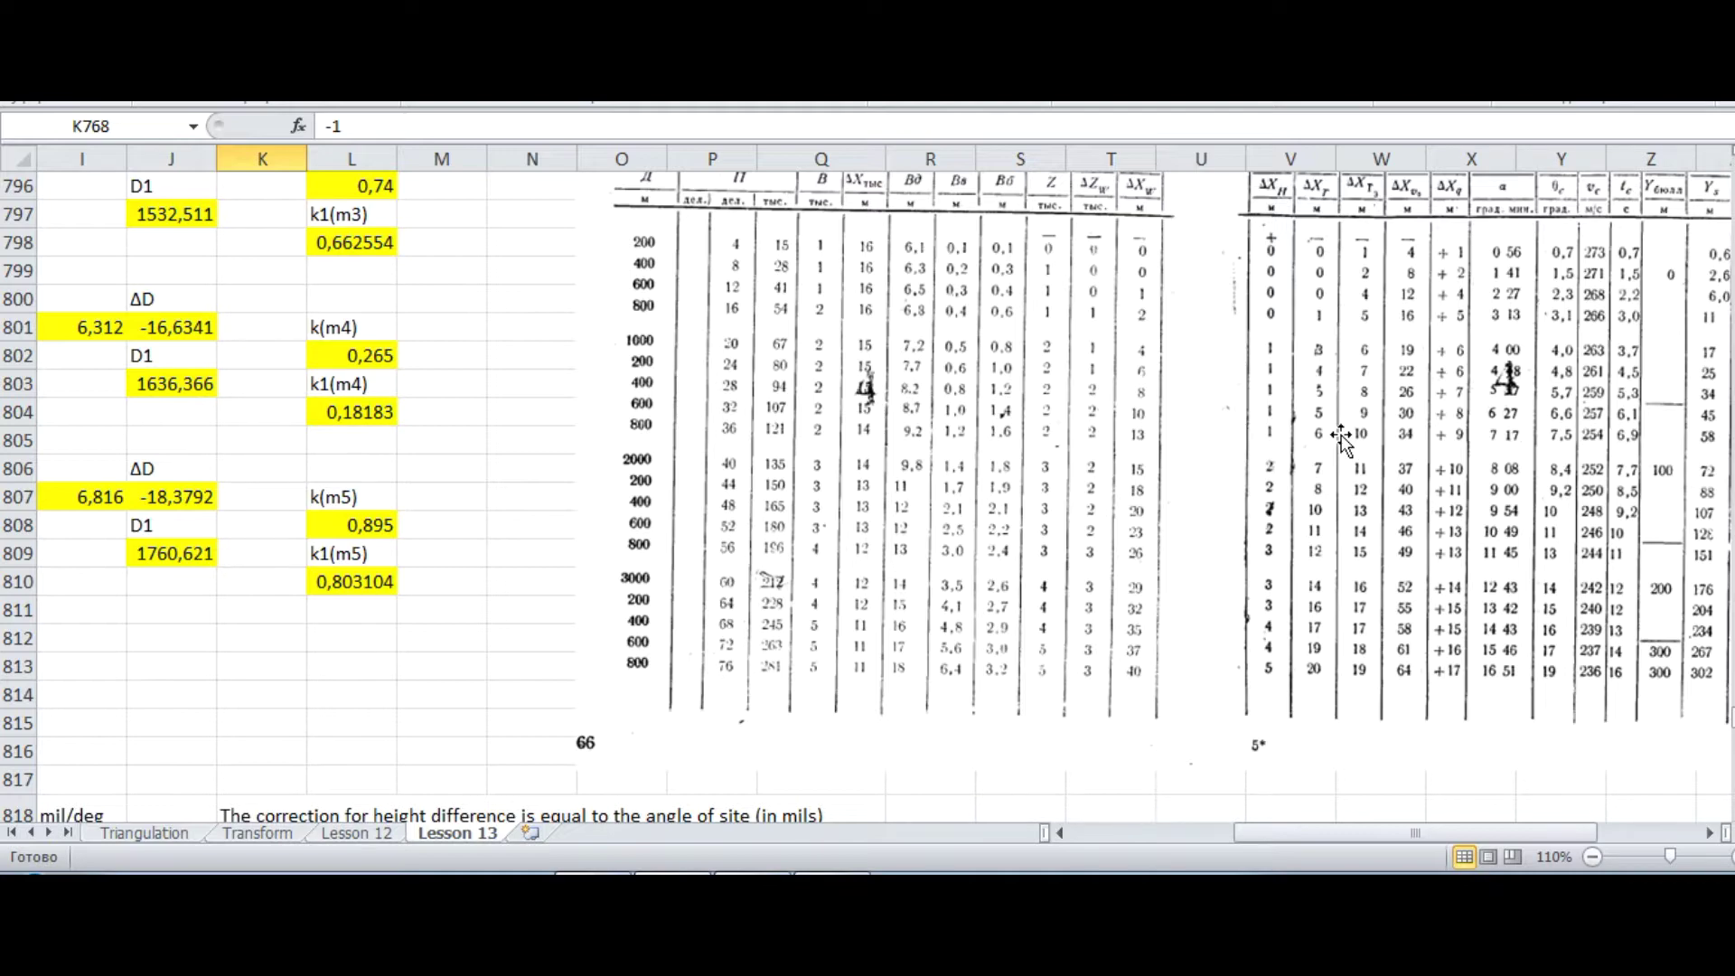
{"action": "left_click_drag", "start_coordinate": [1338, 832], "coordinate": [1126, 834]}
{"action": "scroll", "coordinate": [651, 571], "scroll_direction": "up", "scroll_amount": 3}
{"action": "scroll", "coordinate": [650, 572], "scroll_direction": "up", "scroll_amount": 8}
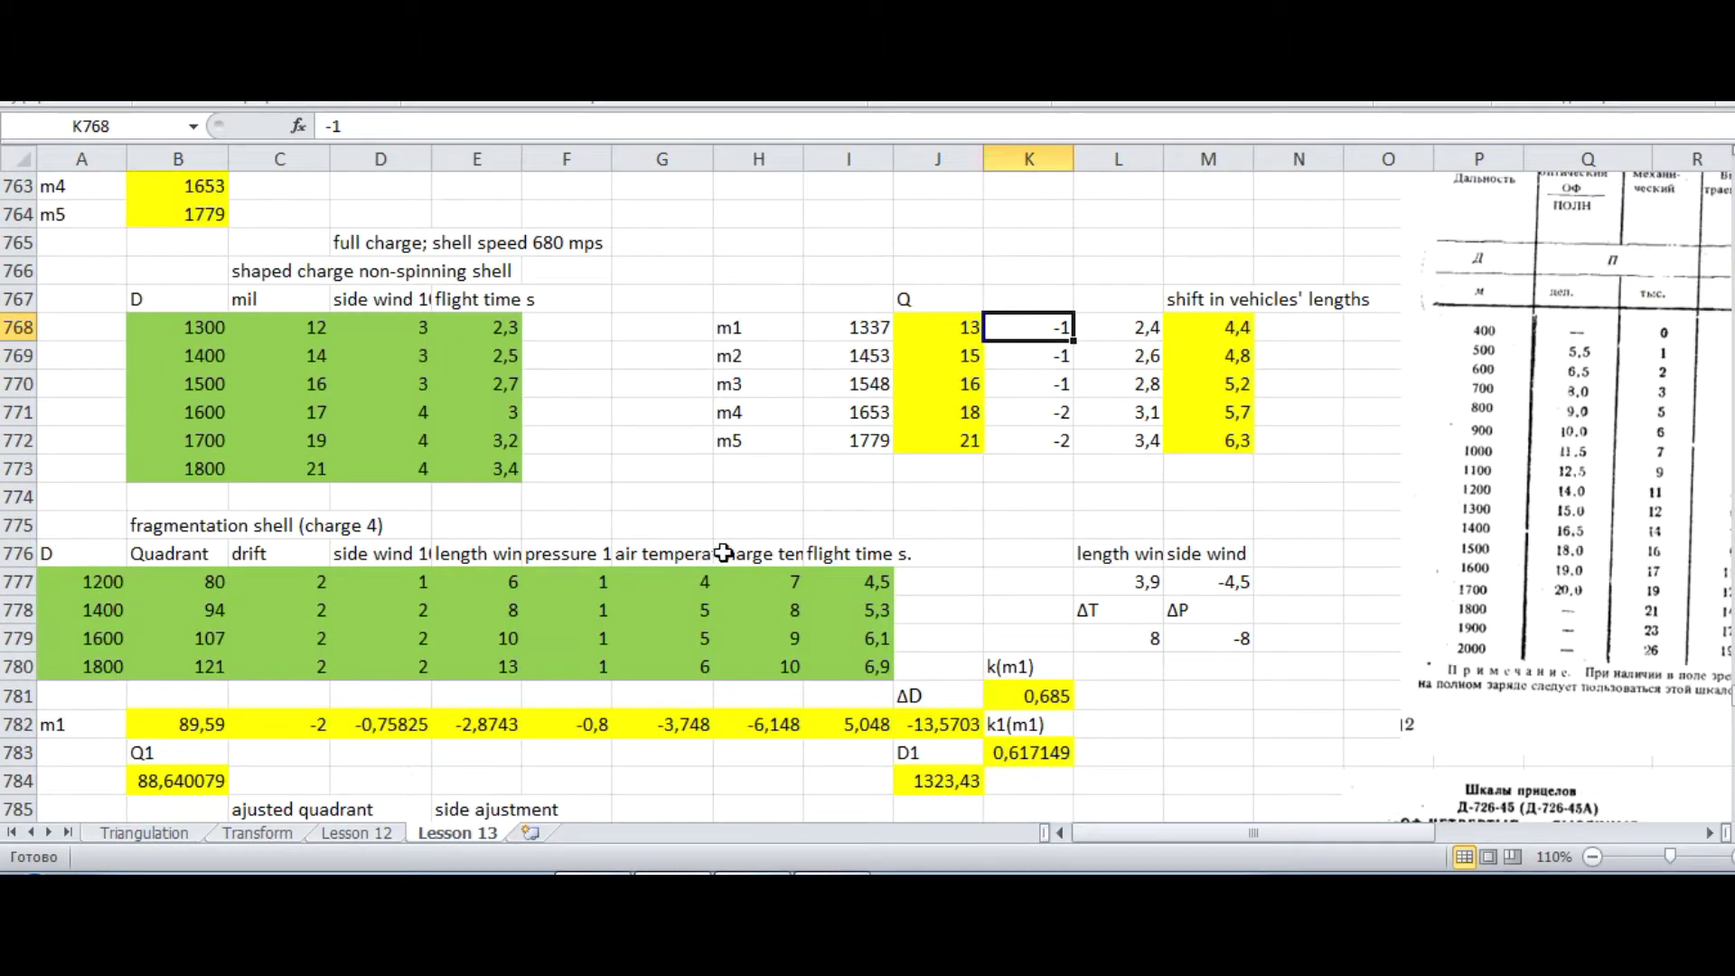
Step: Check the fragmentation shell formulas for m1: coefficient k in K781, quadrant in B782 and drift in C782
{"action": "scroll", "coordinate": [698, 565], "scroll_direction": "down", "scroll_amount": 1}
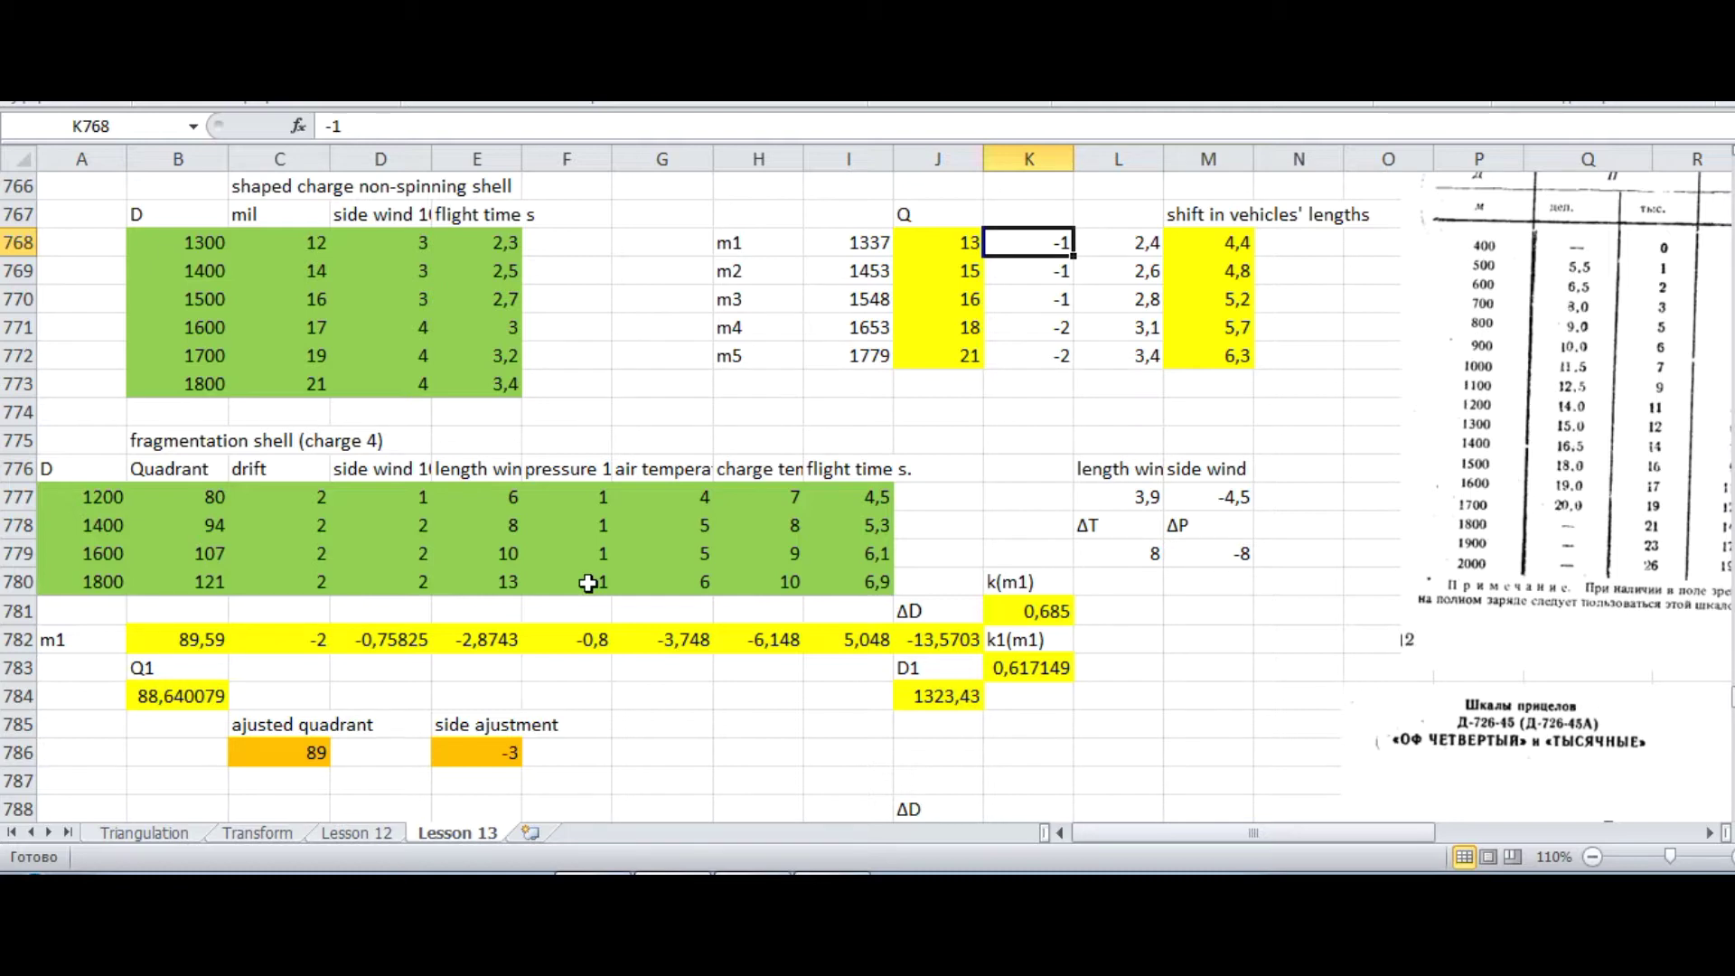
{"action": "scroll", "coordinate": [244, 587], "scroll_direction": "down", "scroll_amount": 1}
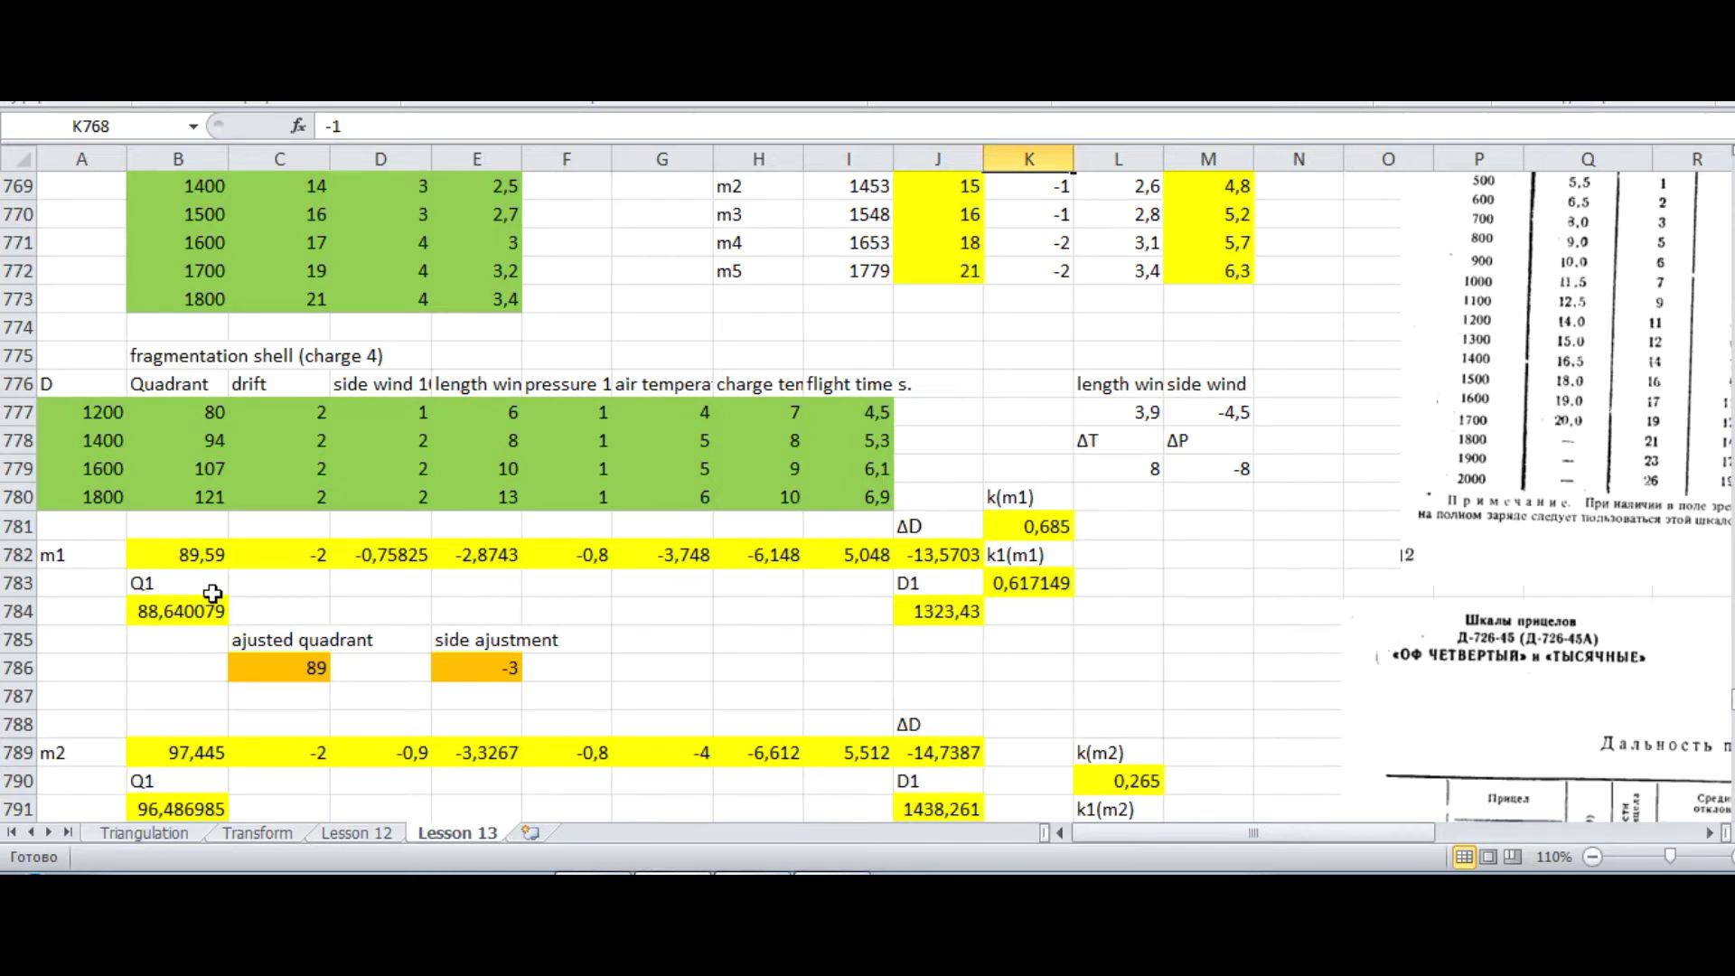
{"action": "left_click", "coordinate": [1024, 522]}
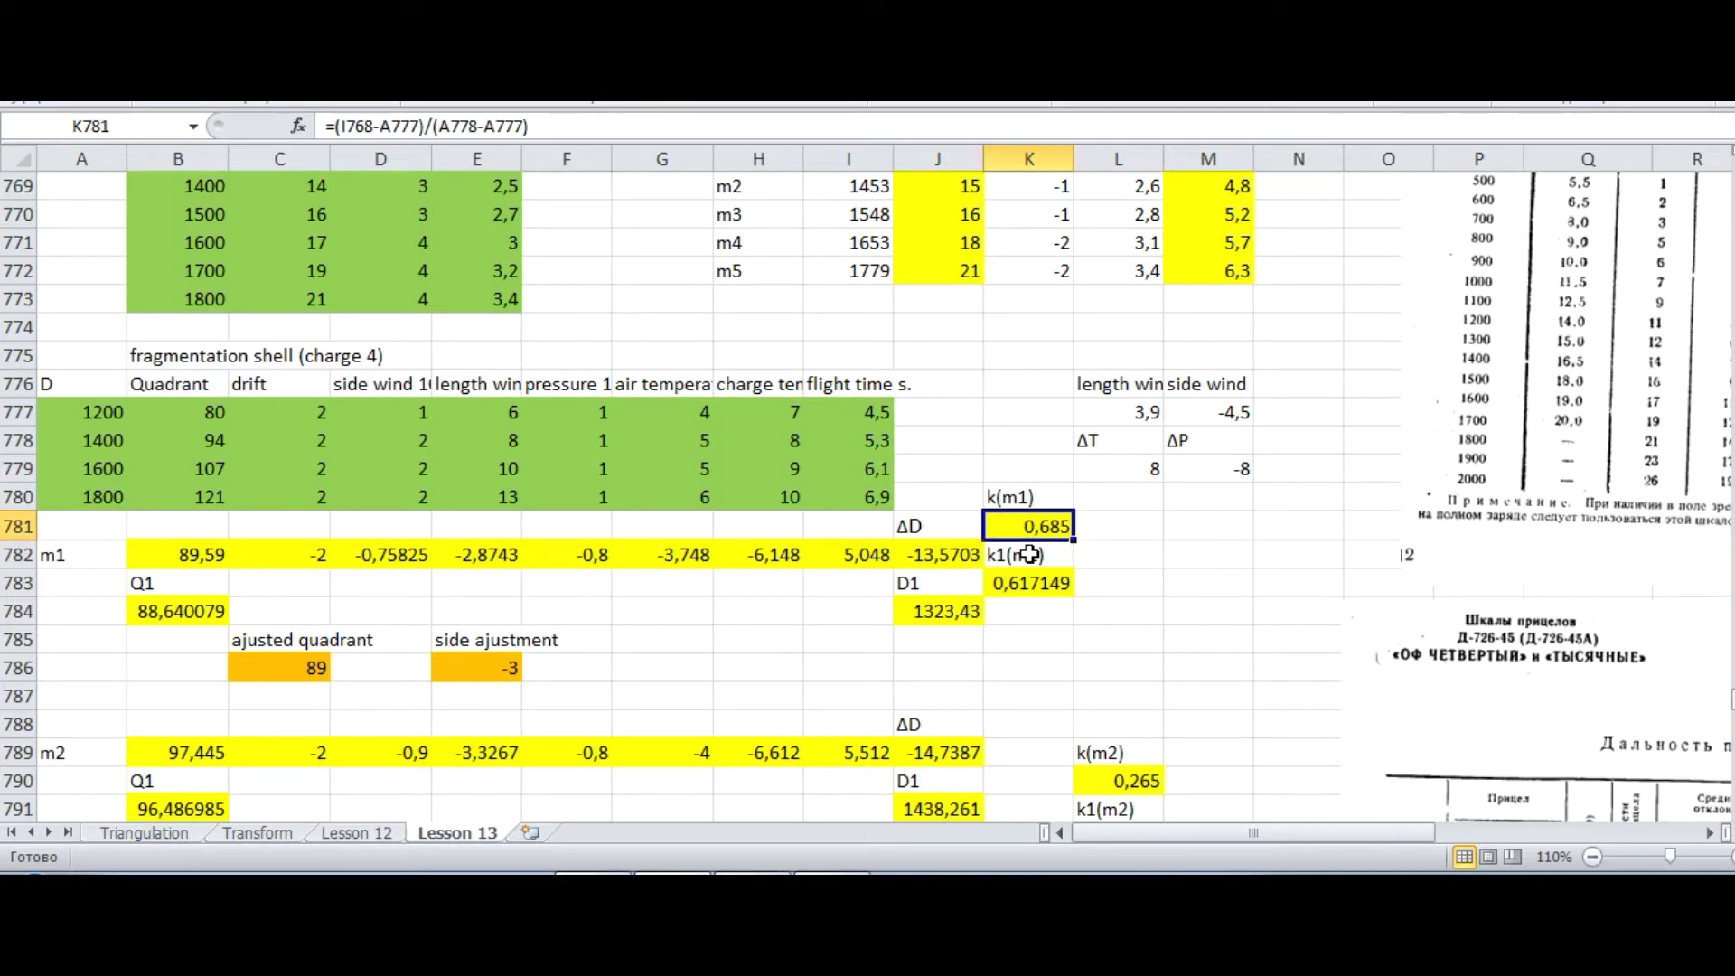
{"action": "left_click", "coordinate": [188, 555]}
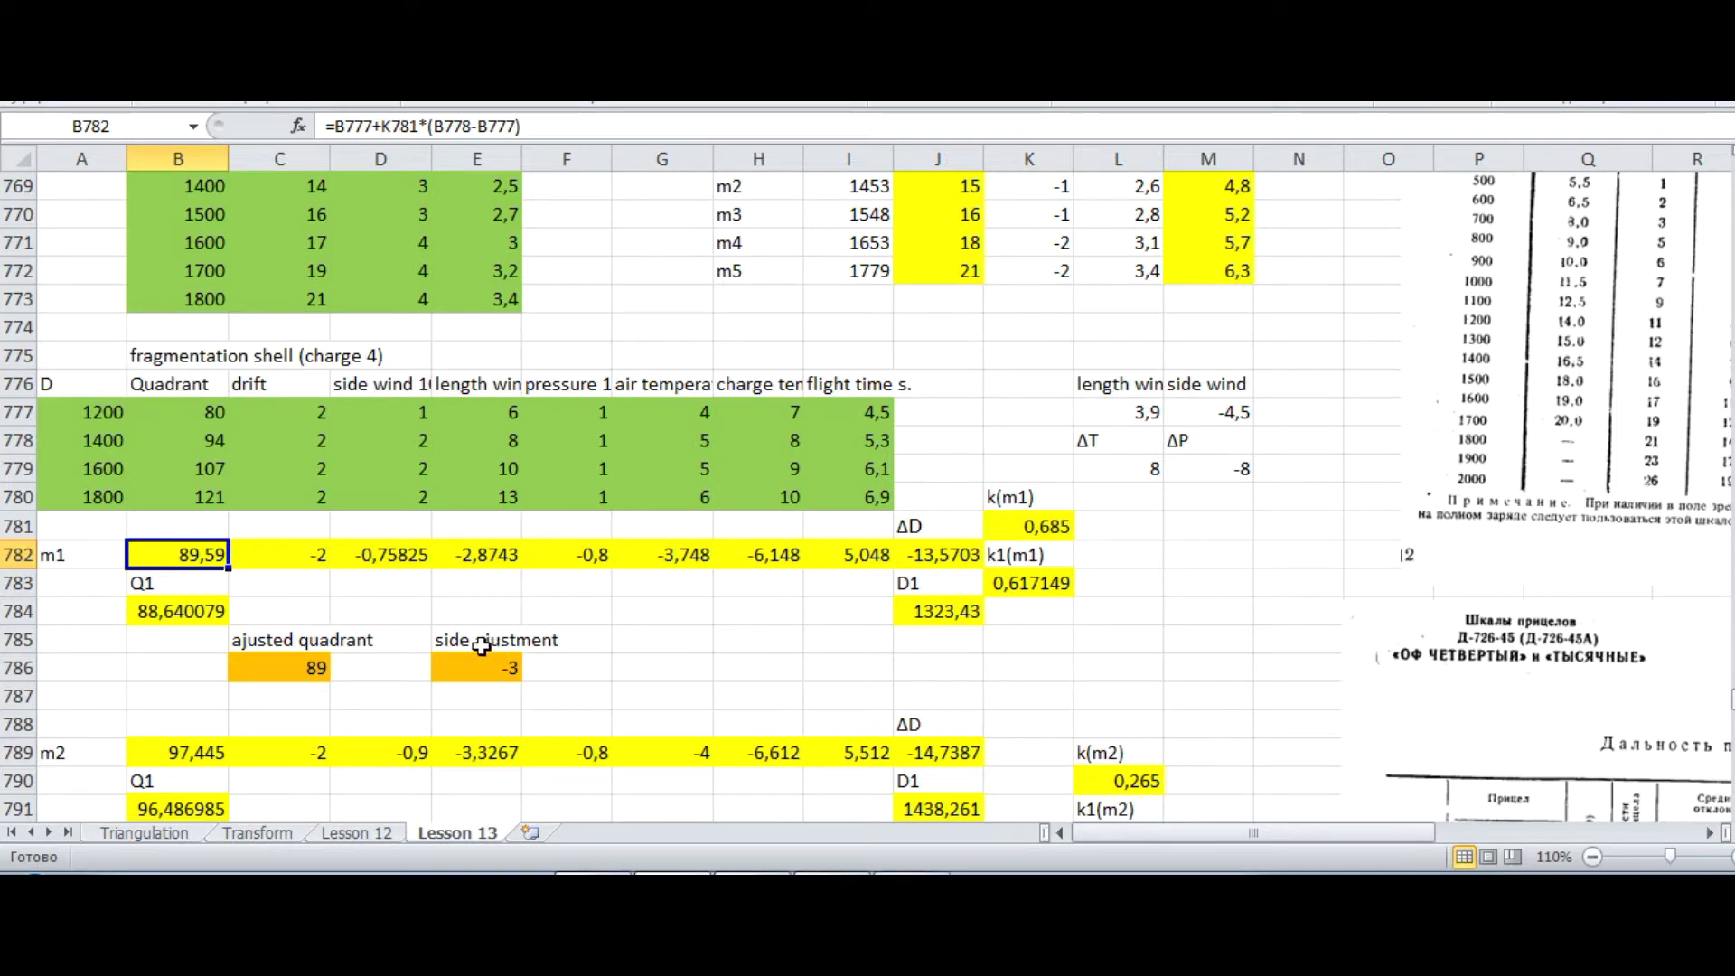
{"action": "left_click", "coordinate": [258, 559]}
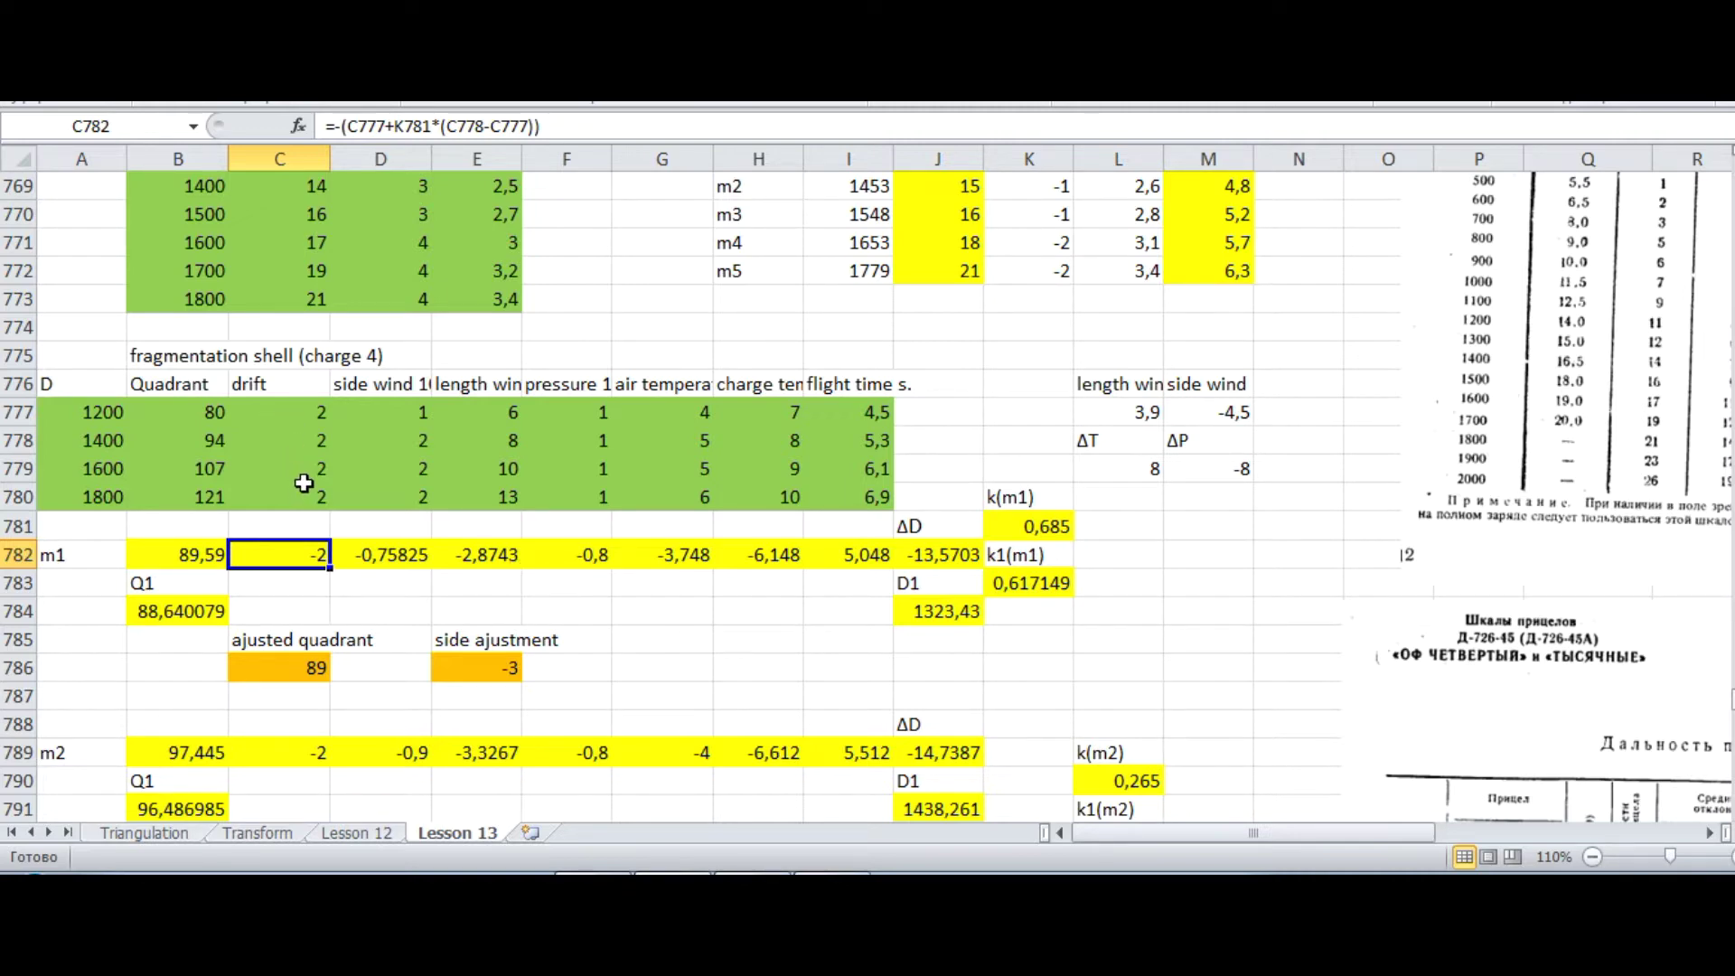
Step: Check the m1 correction formulas in D782 through I782: side wind, length wind, pressure, air temperature, charge temperature and flight time
{"action": "left_click", "coordinate": [364, 547]}
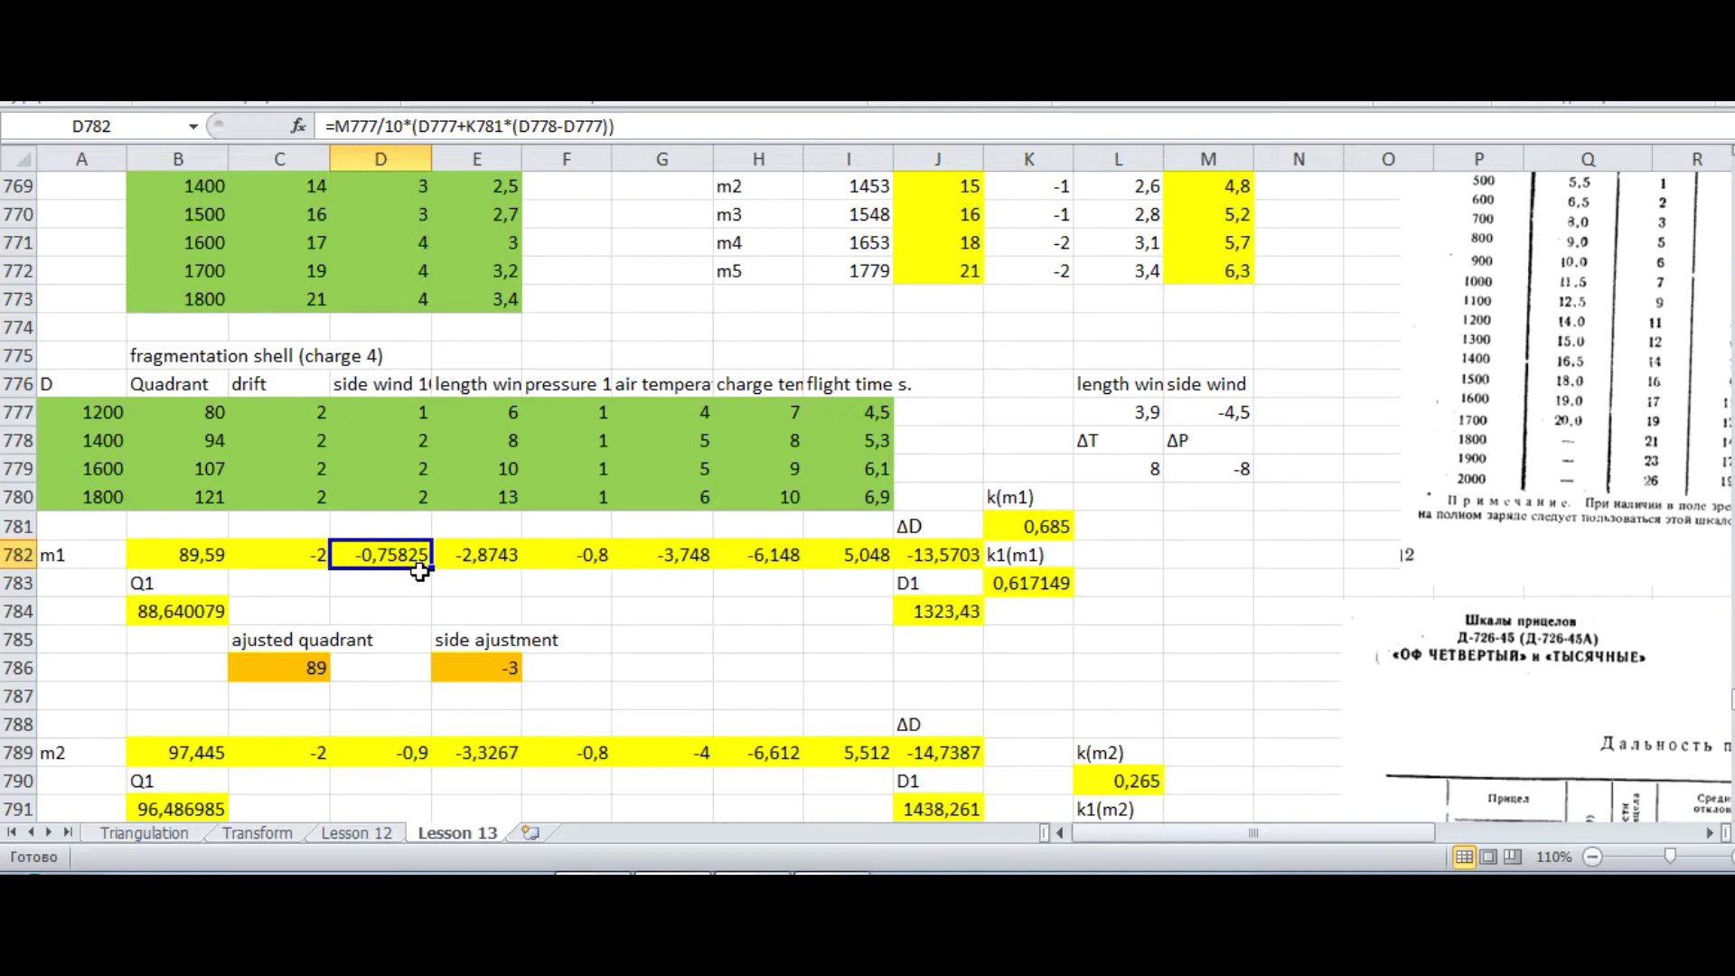
{"action": "left_click", "coordinate": [460, 565]}
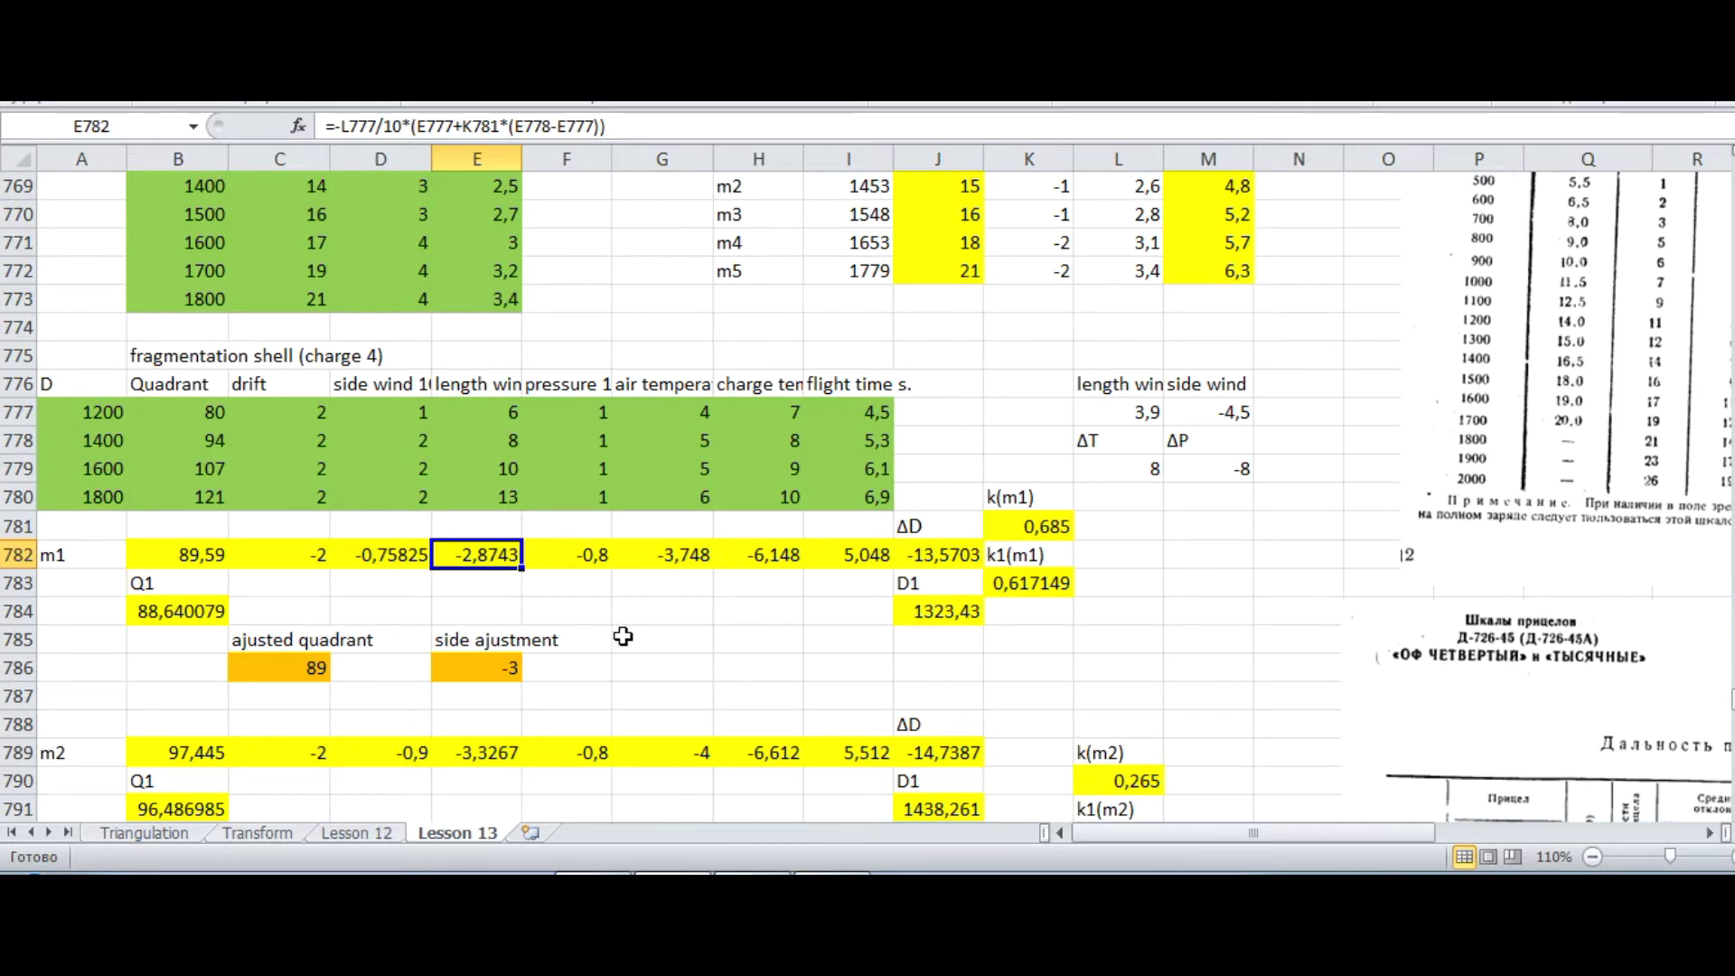
{"action": "left_click", "coordinate": [571, 559]}
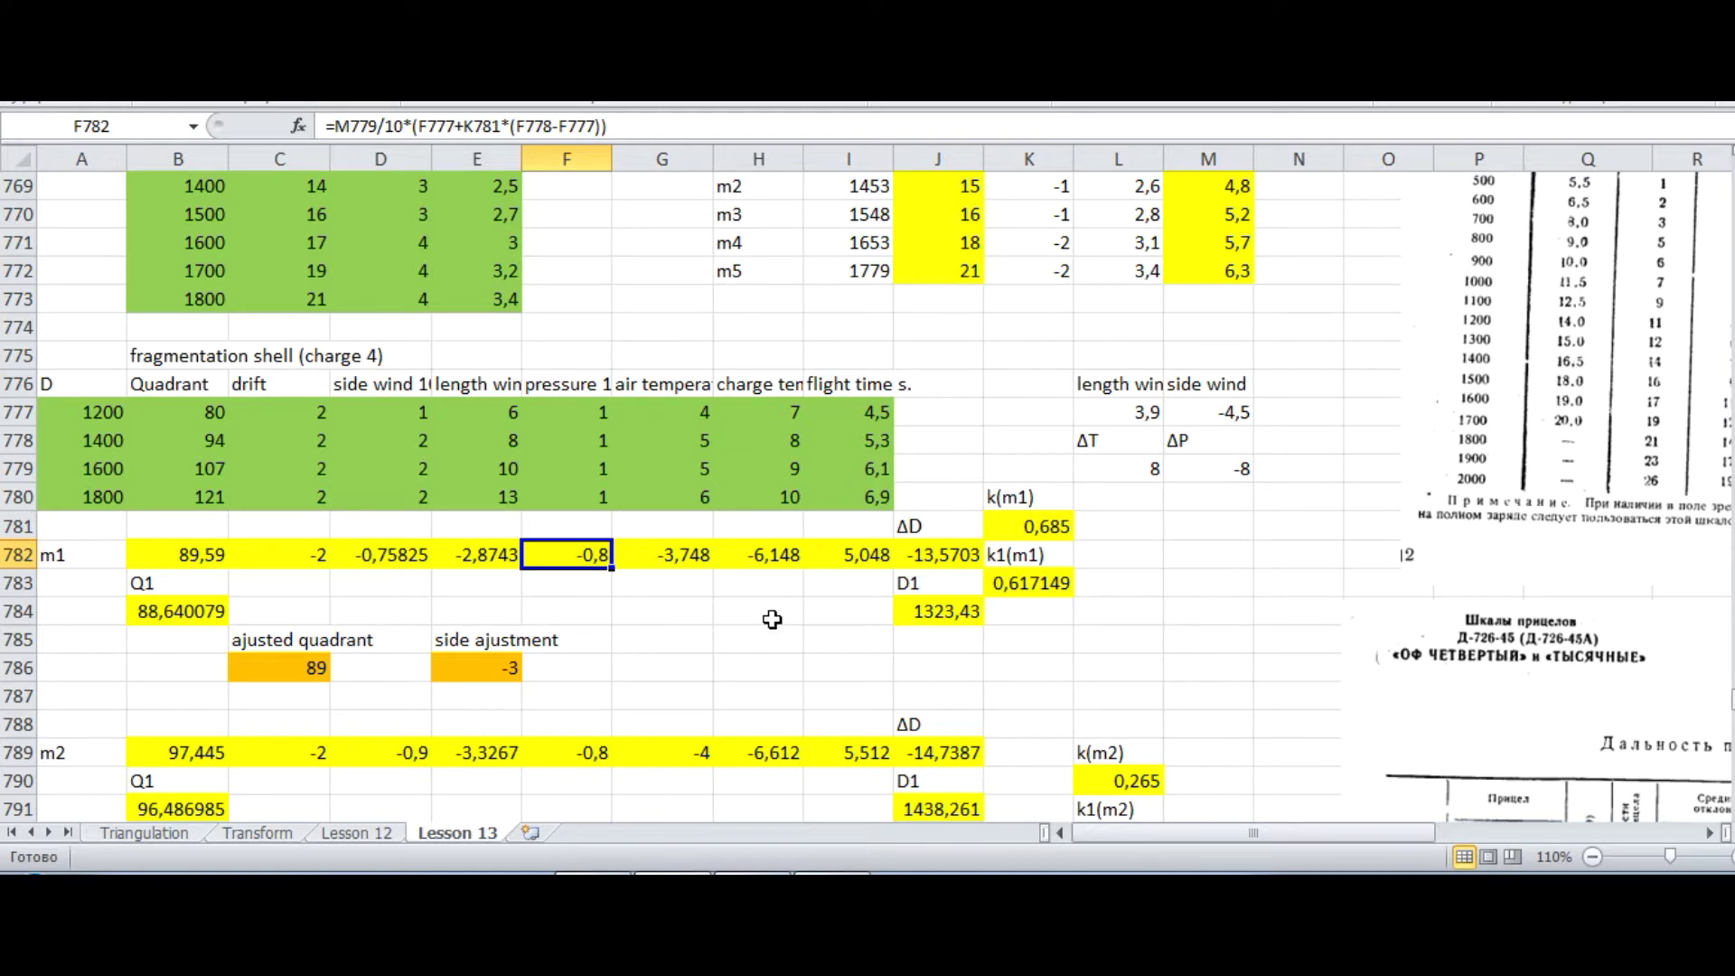
{"action": "left_click", "coordinate": [680, 567]}
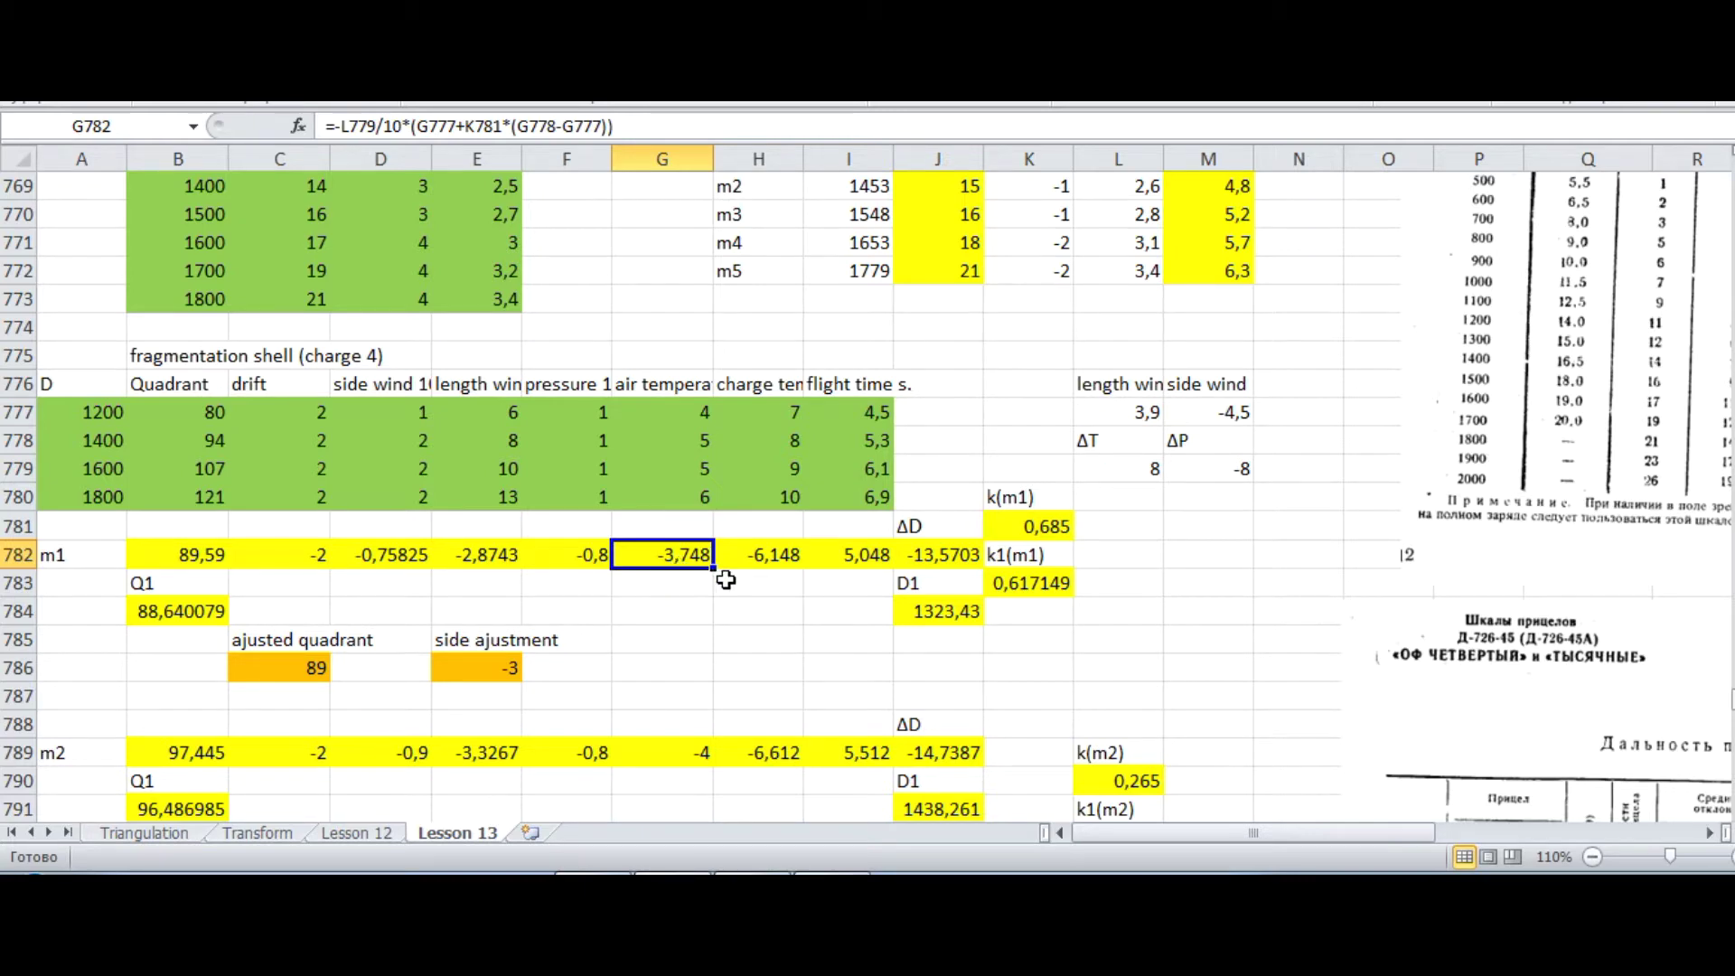
{"action": "left_click", "coordinate": [745, 555]}
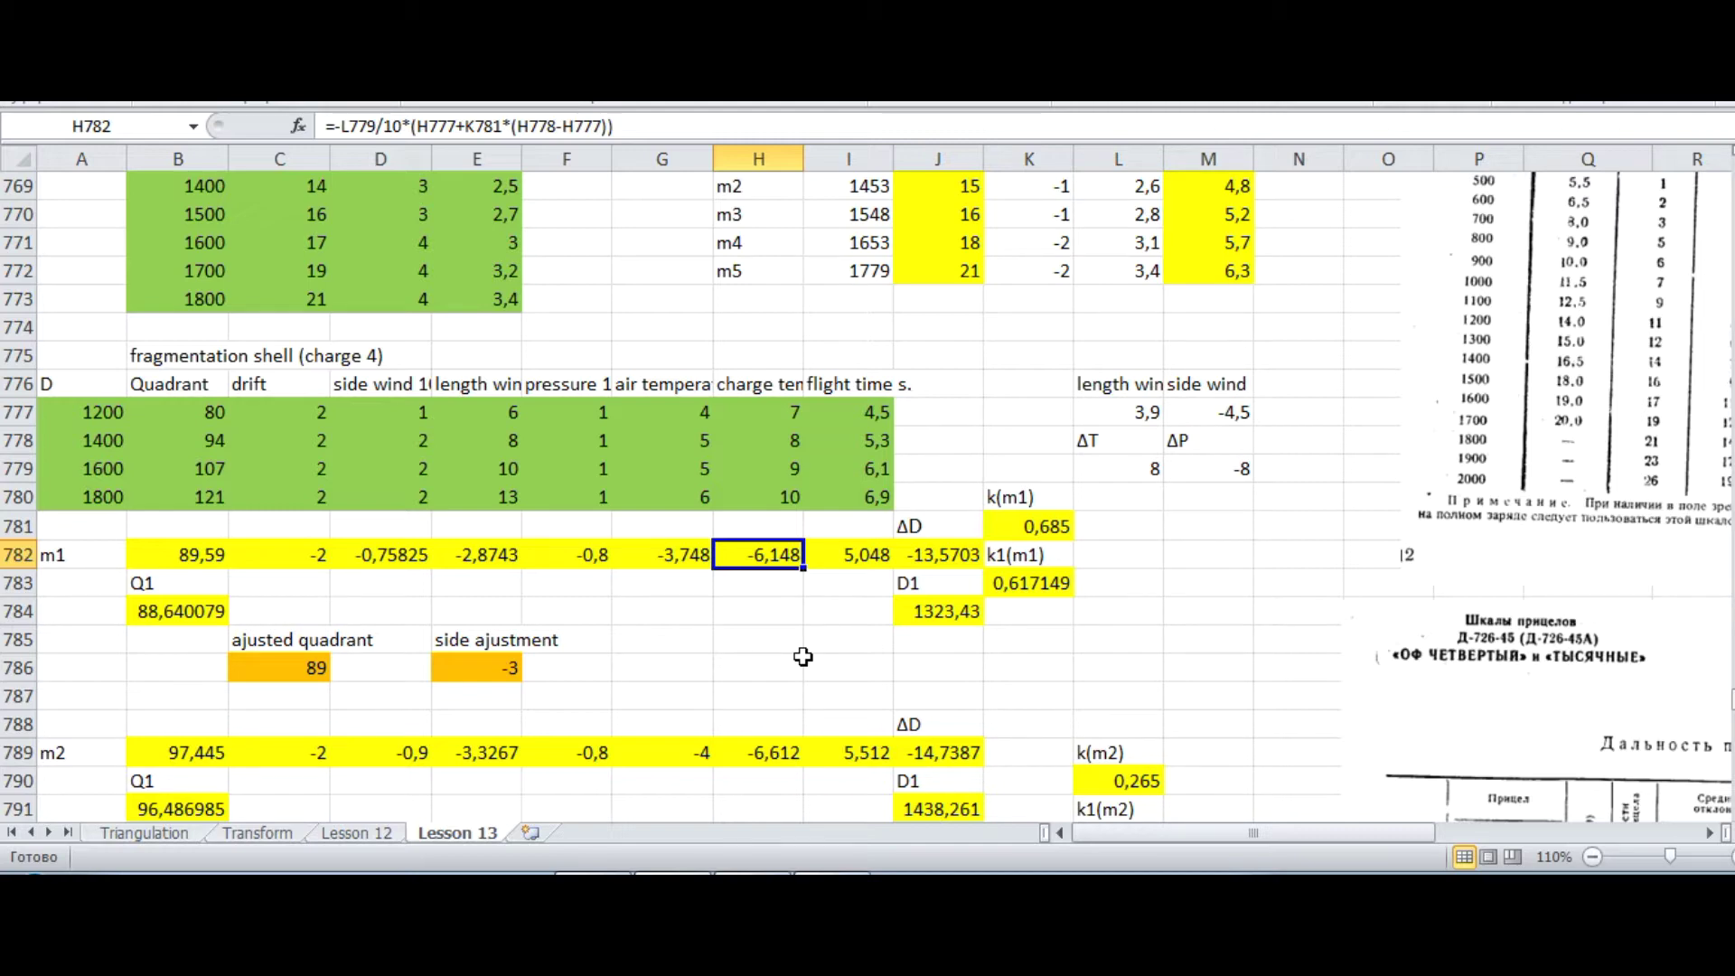
{"action": "left_click", "coordinate": [830, 554]}
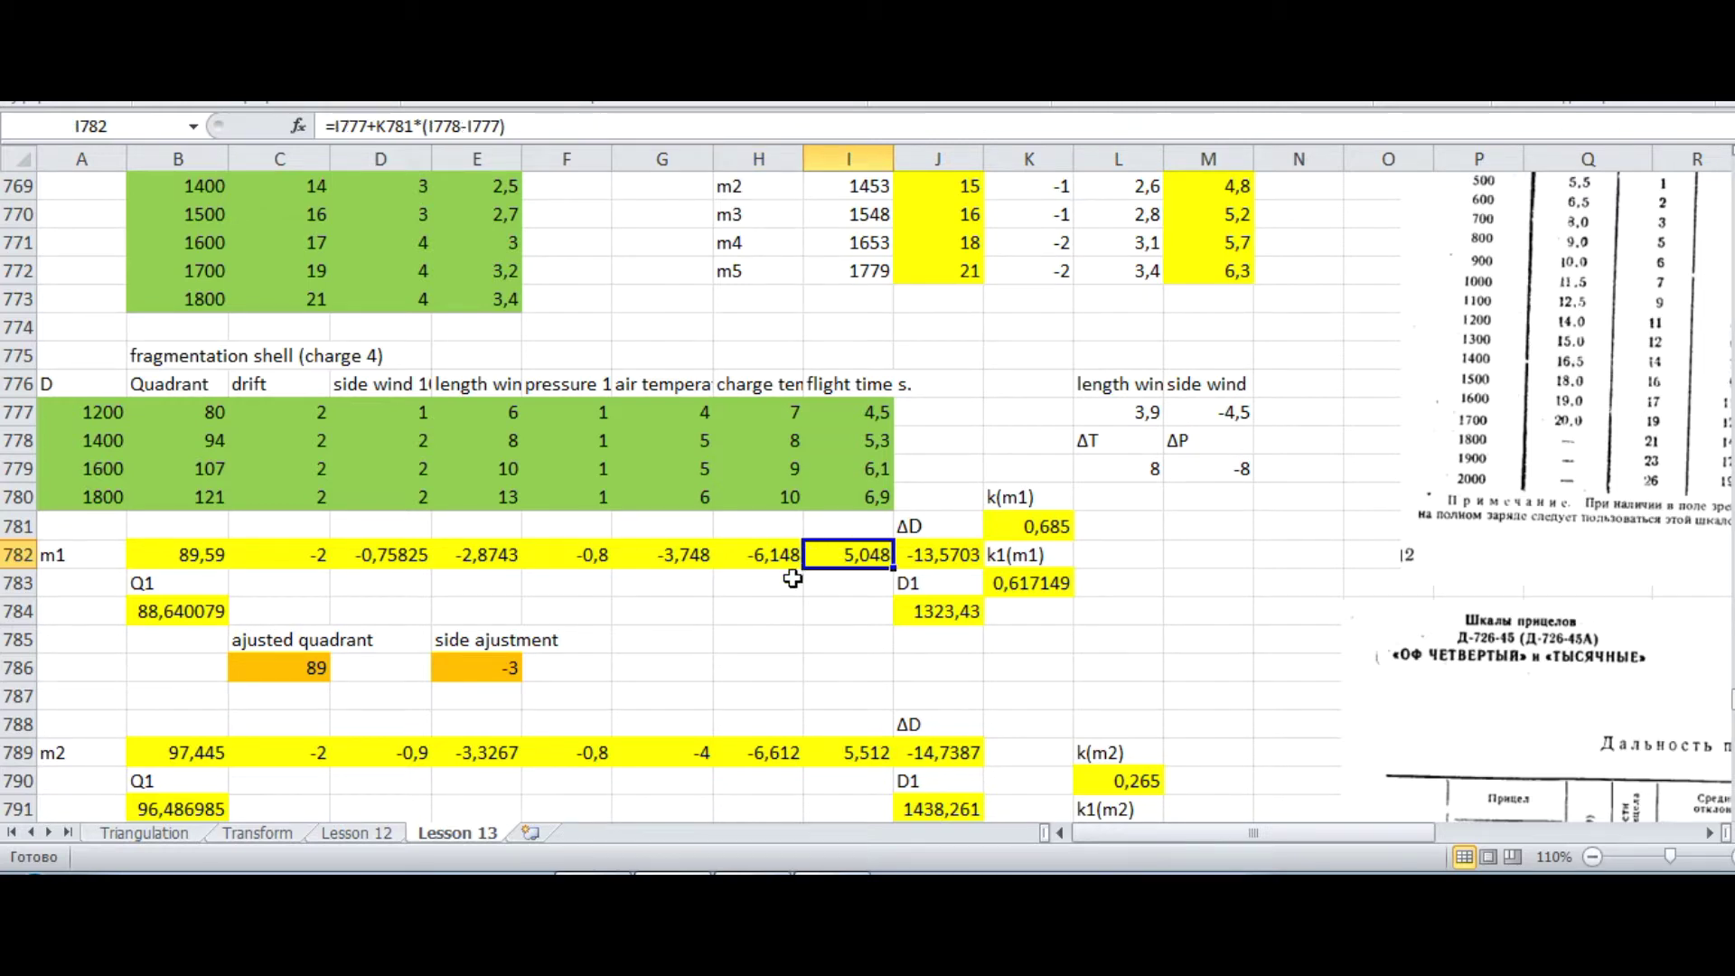
Step: Review the fragmentation shell column headings in row 776, from side wind in D776 through flight time in I776
{"action": "left_click", "coordinate": [376, 382]}
{"action": "left_click", "coordinate": [458, 383]}
{"action": "left_click", "coordinate": [535, 387]}
{"action": "left_click", "coordinate": [651, 389]}
{"action": "left_click", "coordinate": [741, 387]}
{"action": "left_click", "coordinate": [843, 383]}
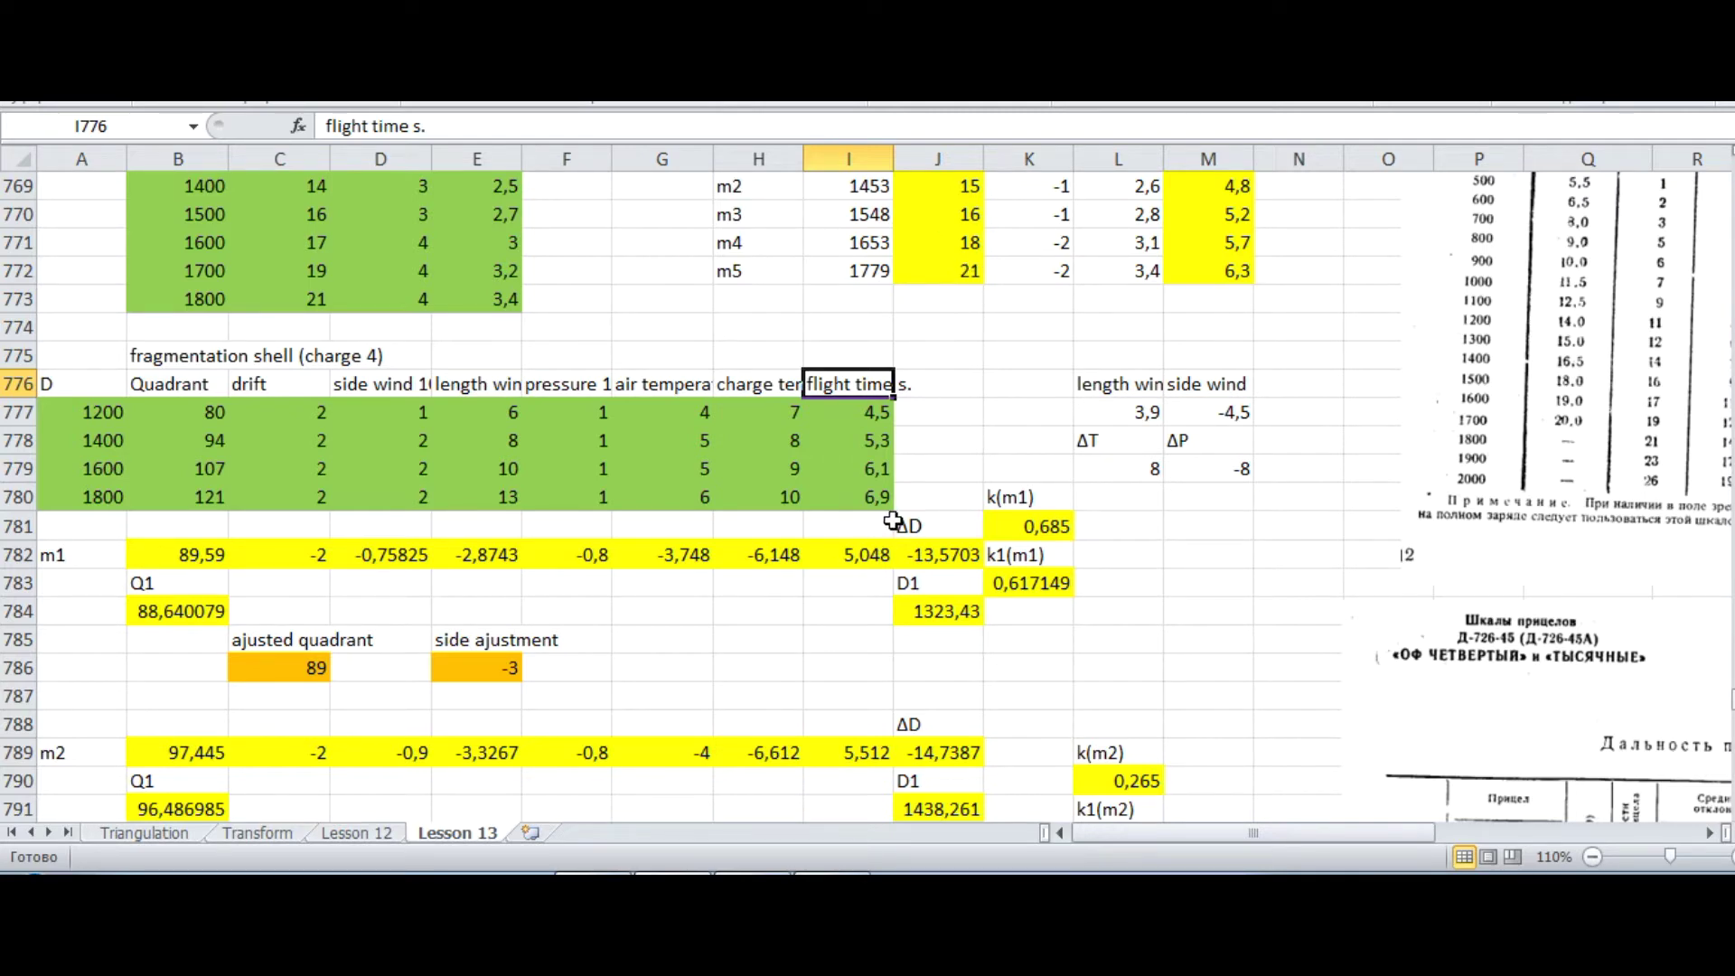
Step: Check the m1 range formulas: total correction ΔD in J782, corrected distance D1 in J784 and coefficient k1 in K783
{"action": "left_click", "coordinate": [918, 555]}
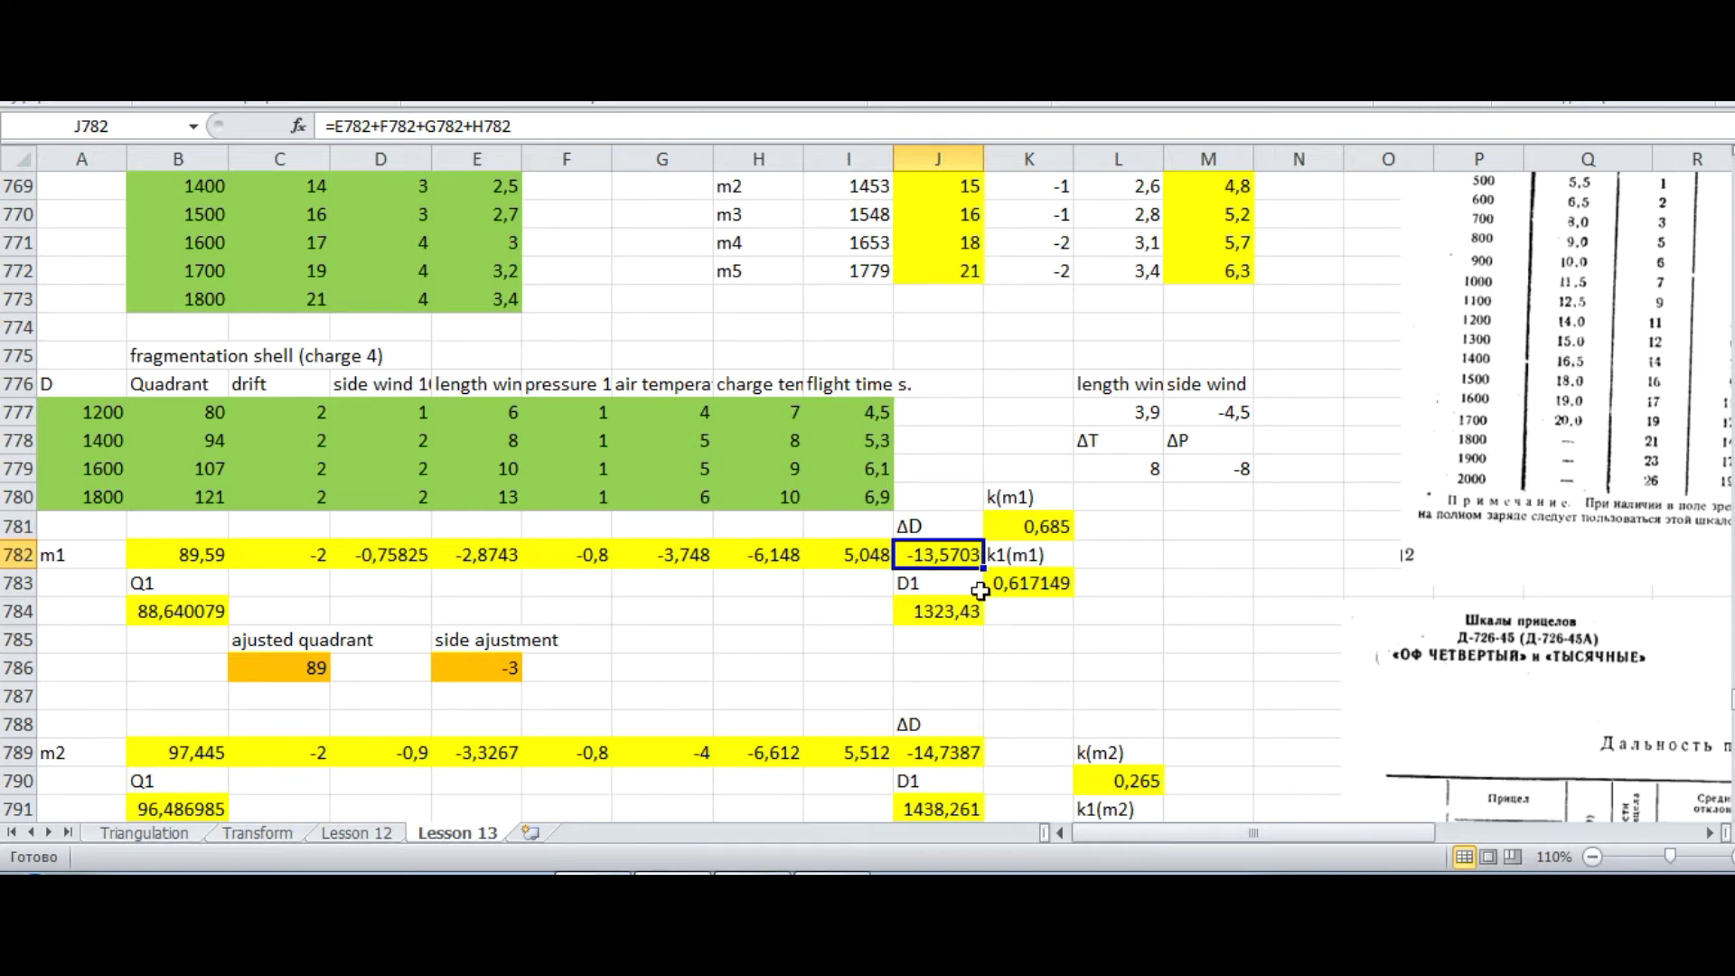
{"action": "left_click", "coordinate": [951, 612]}
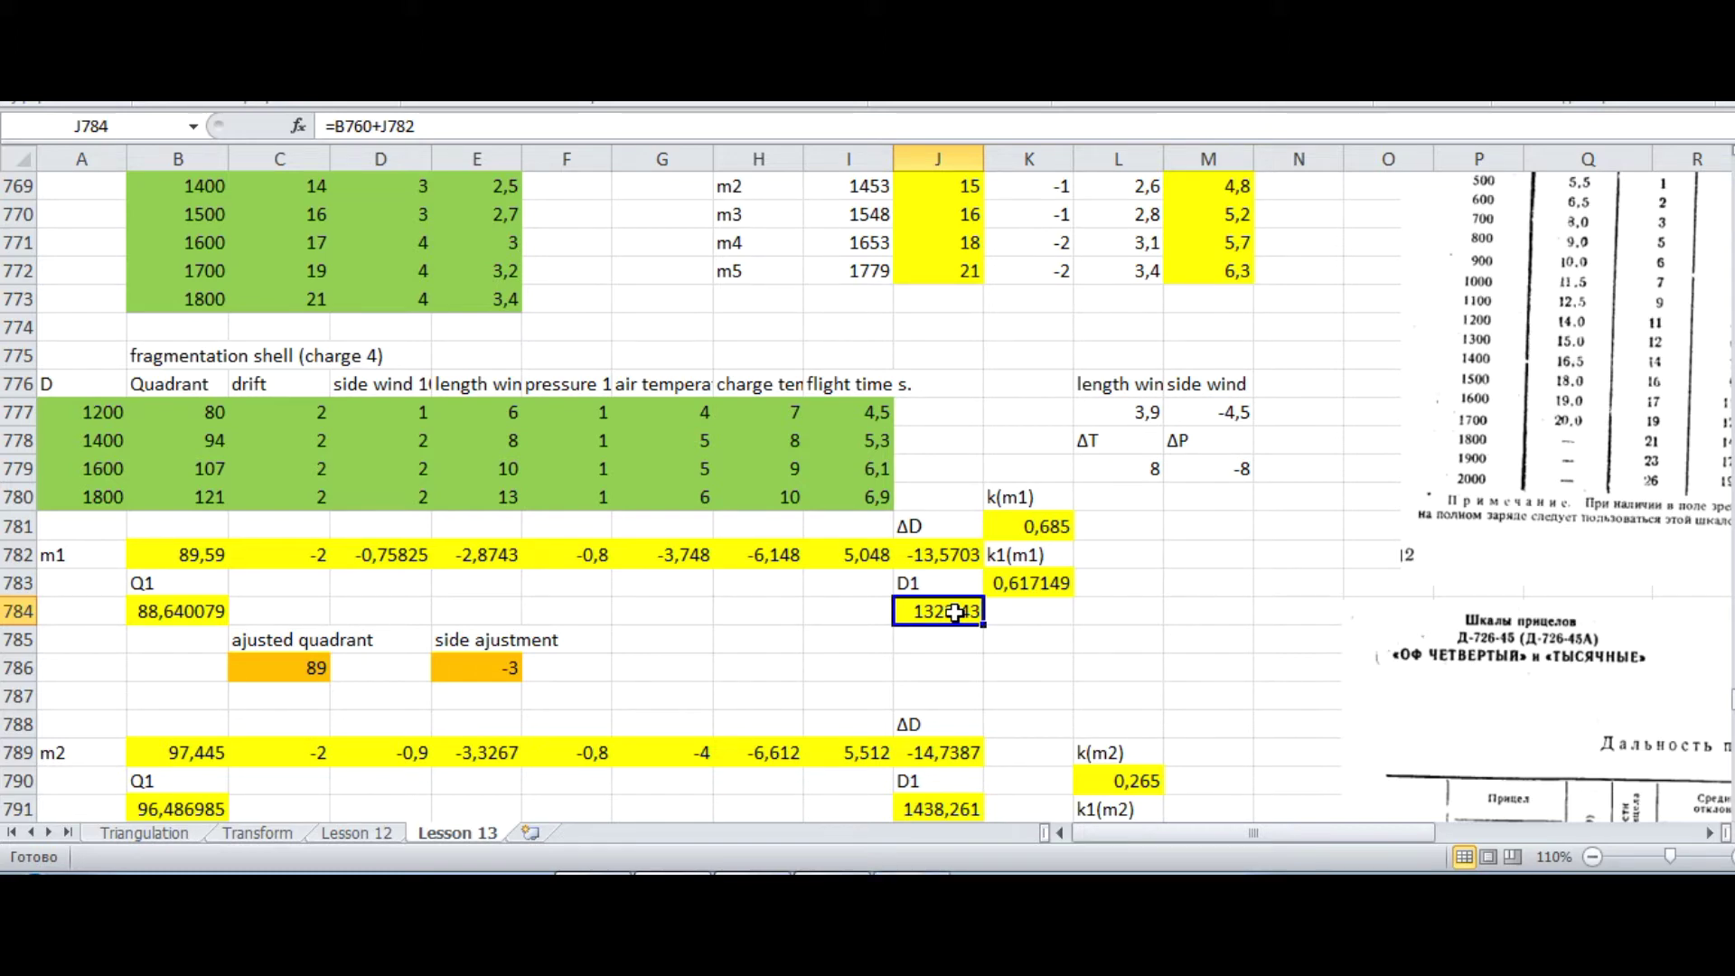
{"action": "scroll", "coordinate": [955, 612], "scroll_direction": "down", "scroll_amount": 2}
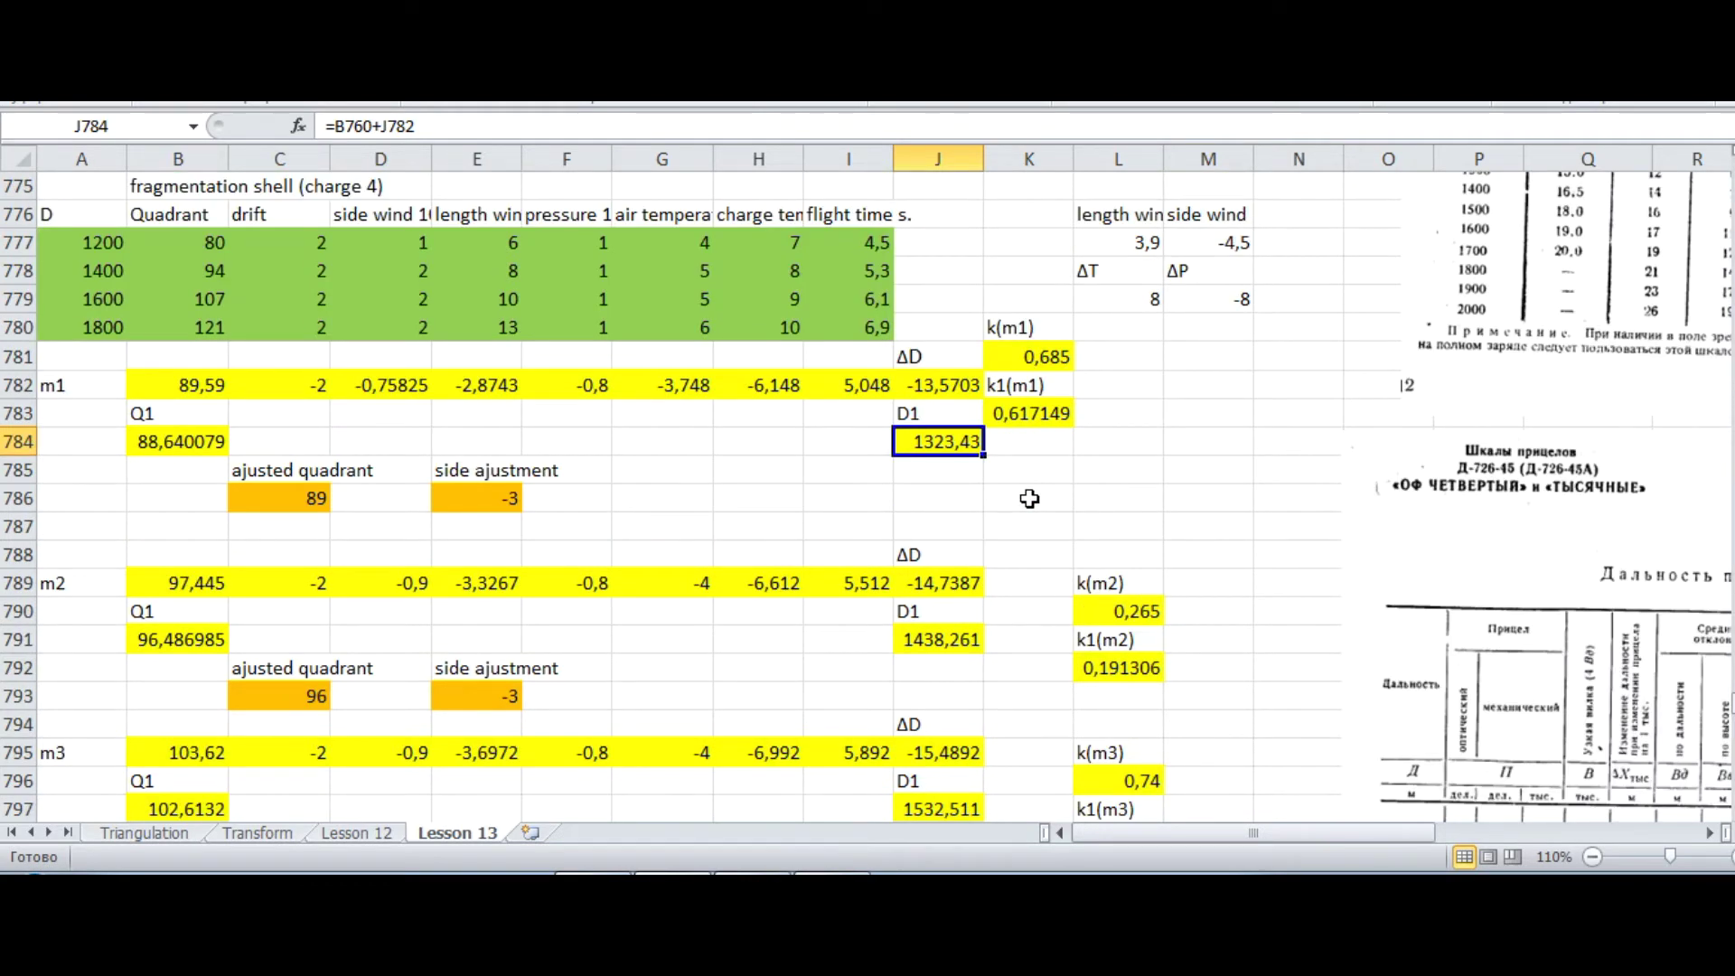
{"action": "left_click", "coordinate": [1022, 415]}
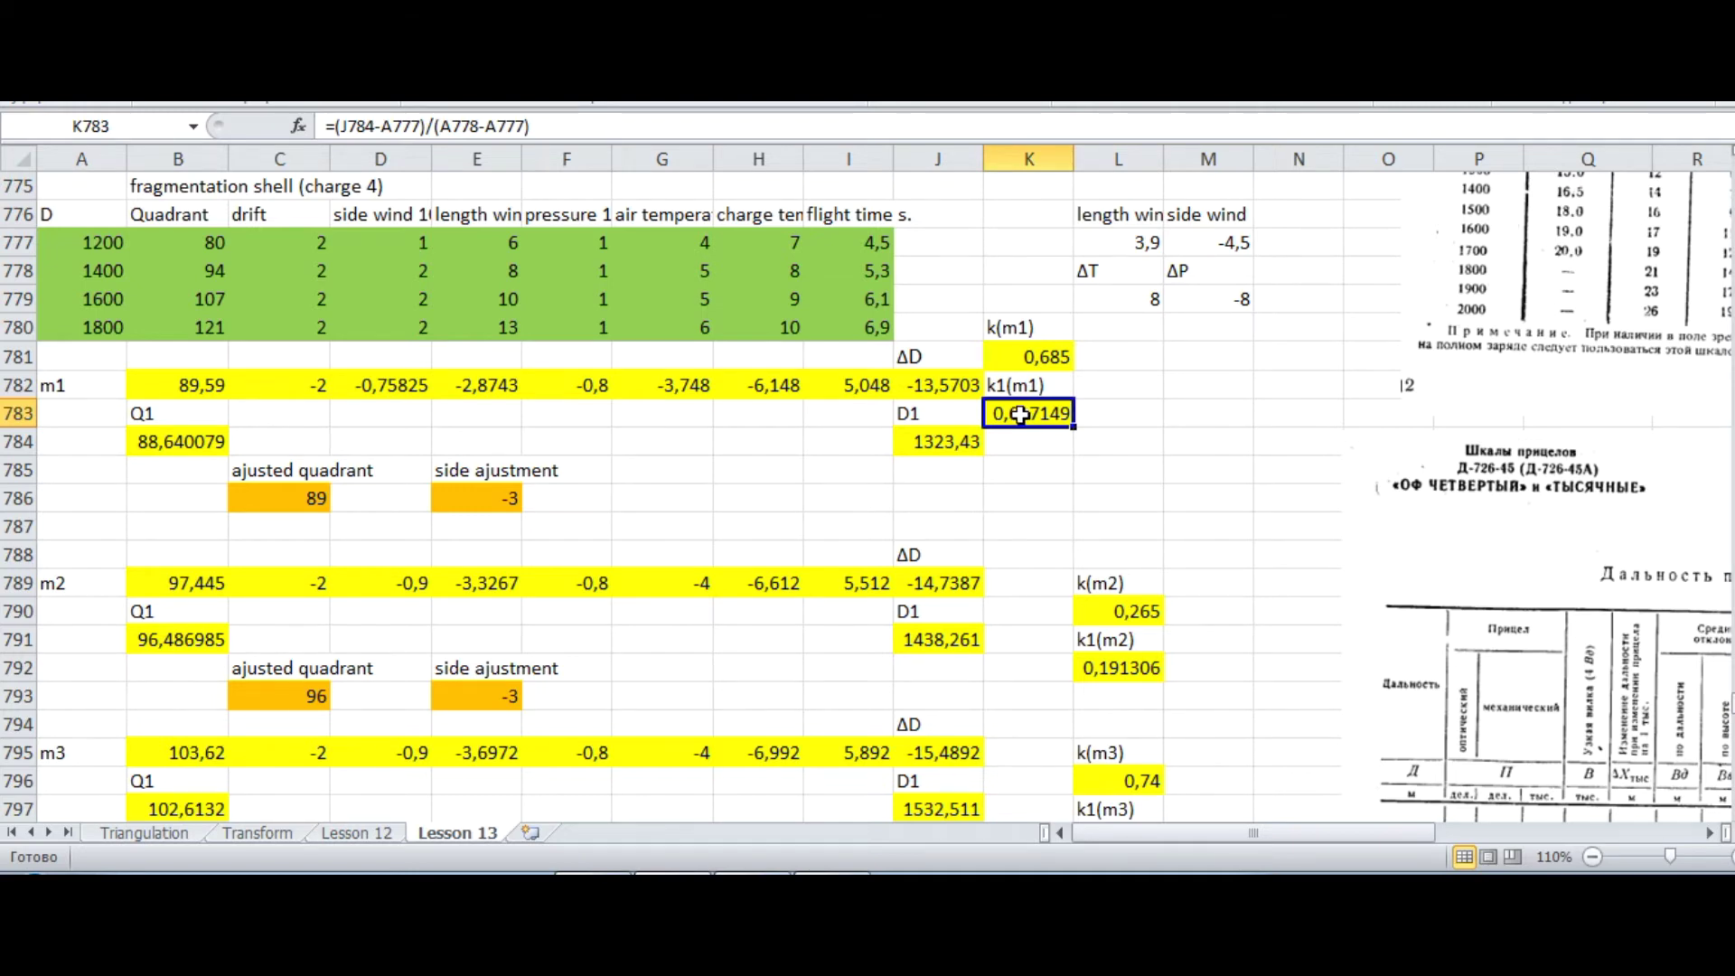
Step: Check the m1 result formulas: Q1 in B784, the rounded adjusted quadrant in C786 and the side adjustment in E786
{"action": "scroll", "coordinate": [1022, 415], "scroll_direction": "down", "scroll_amount": 1}
{"action": "left_click", "coordinate": [161, 352]}
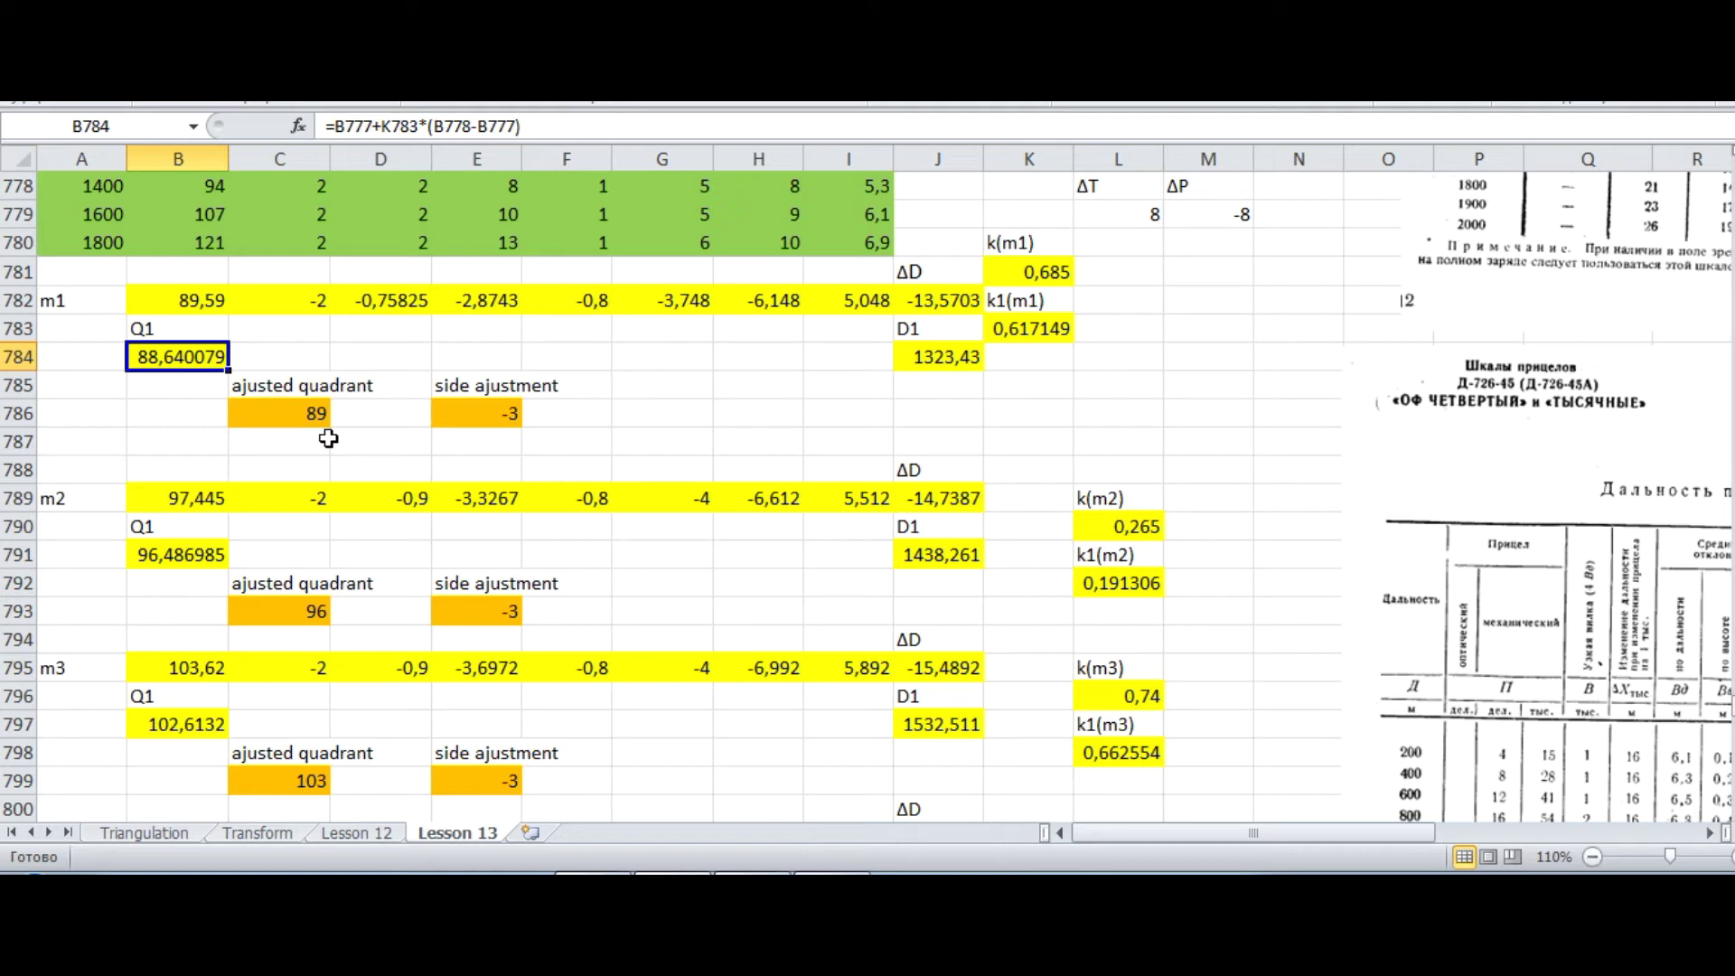
{"action": "left_click", "coordinate": [296, 407]}
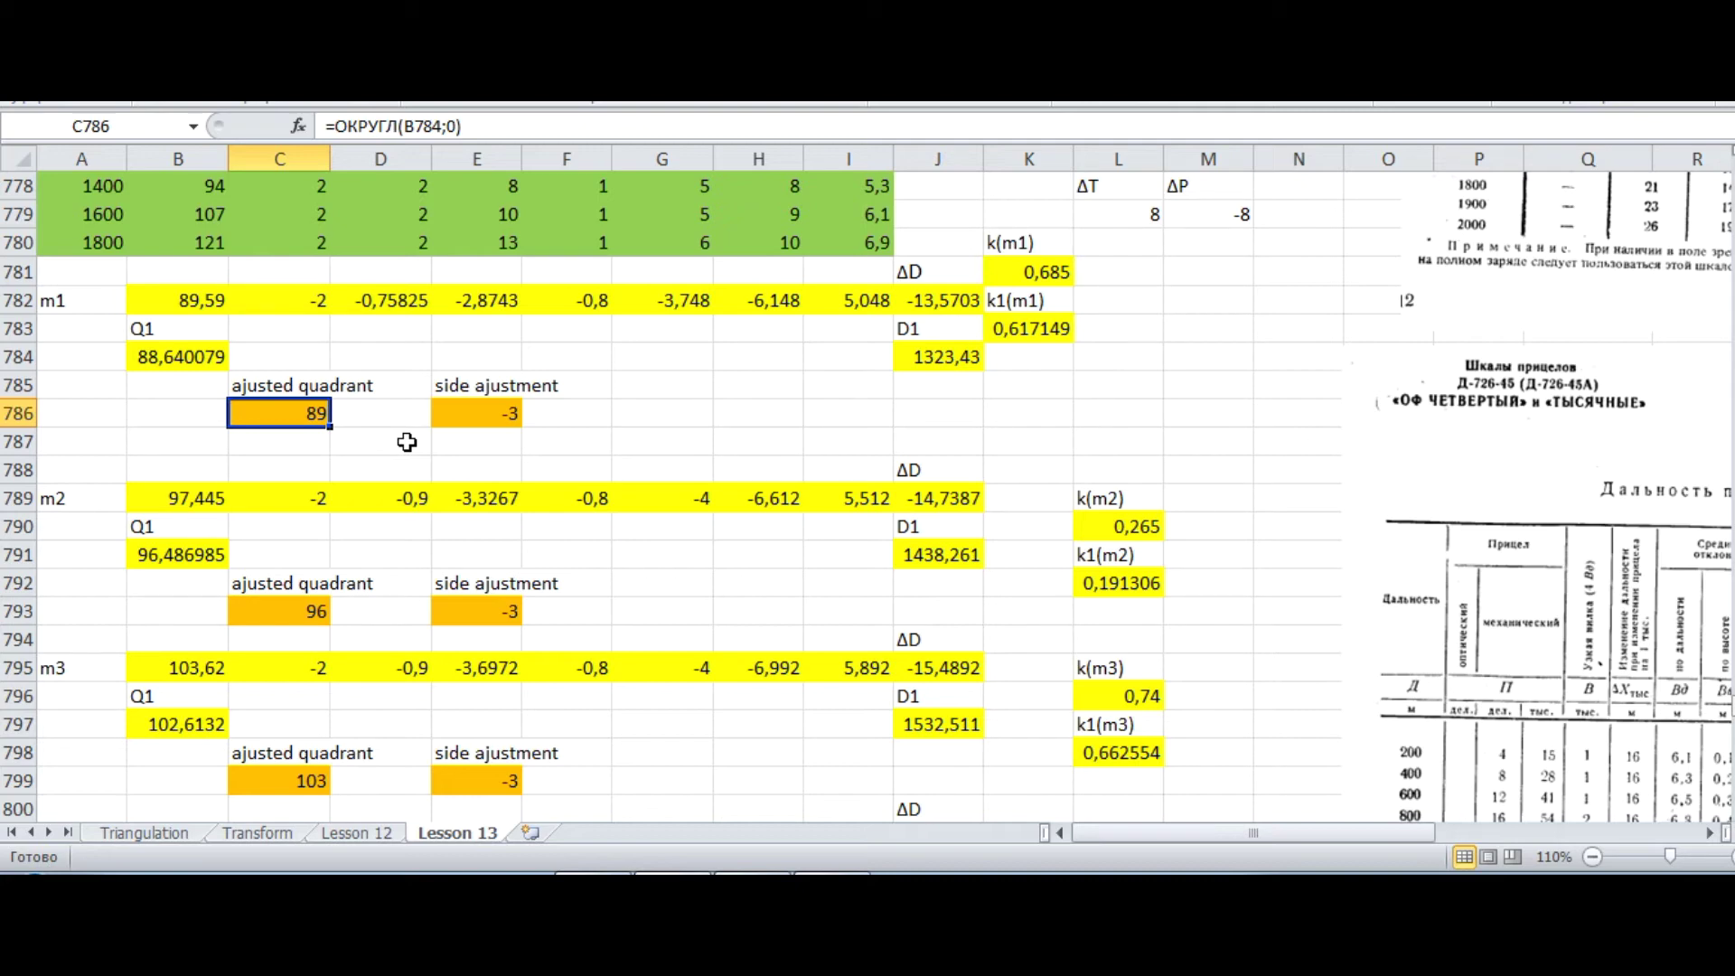
{"action": "left_click", "coordinate": [458, 415]}
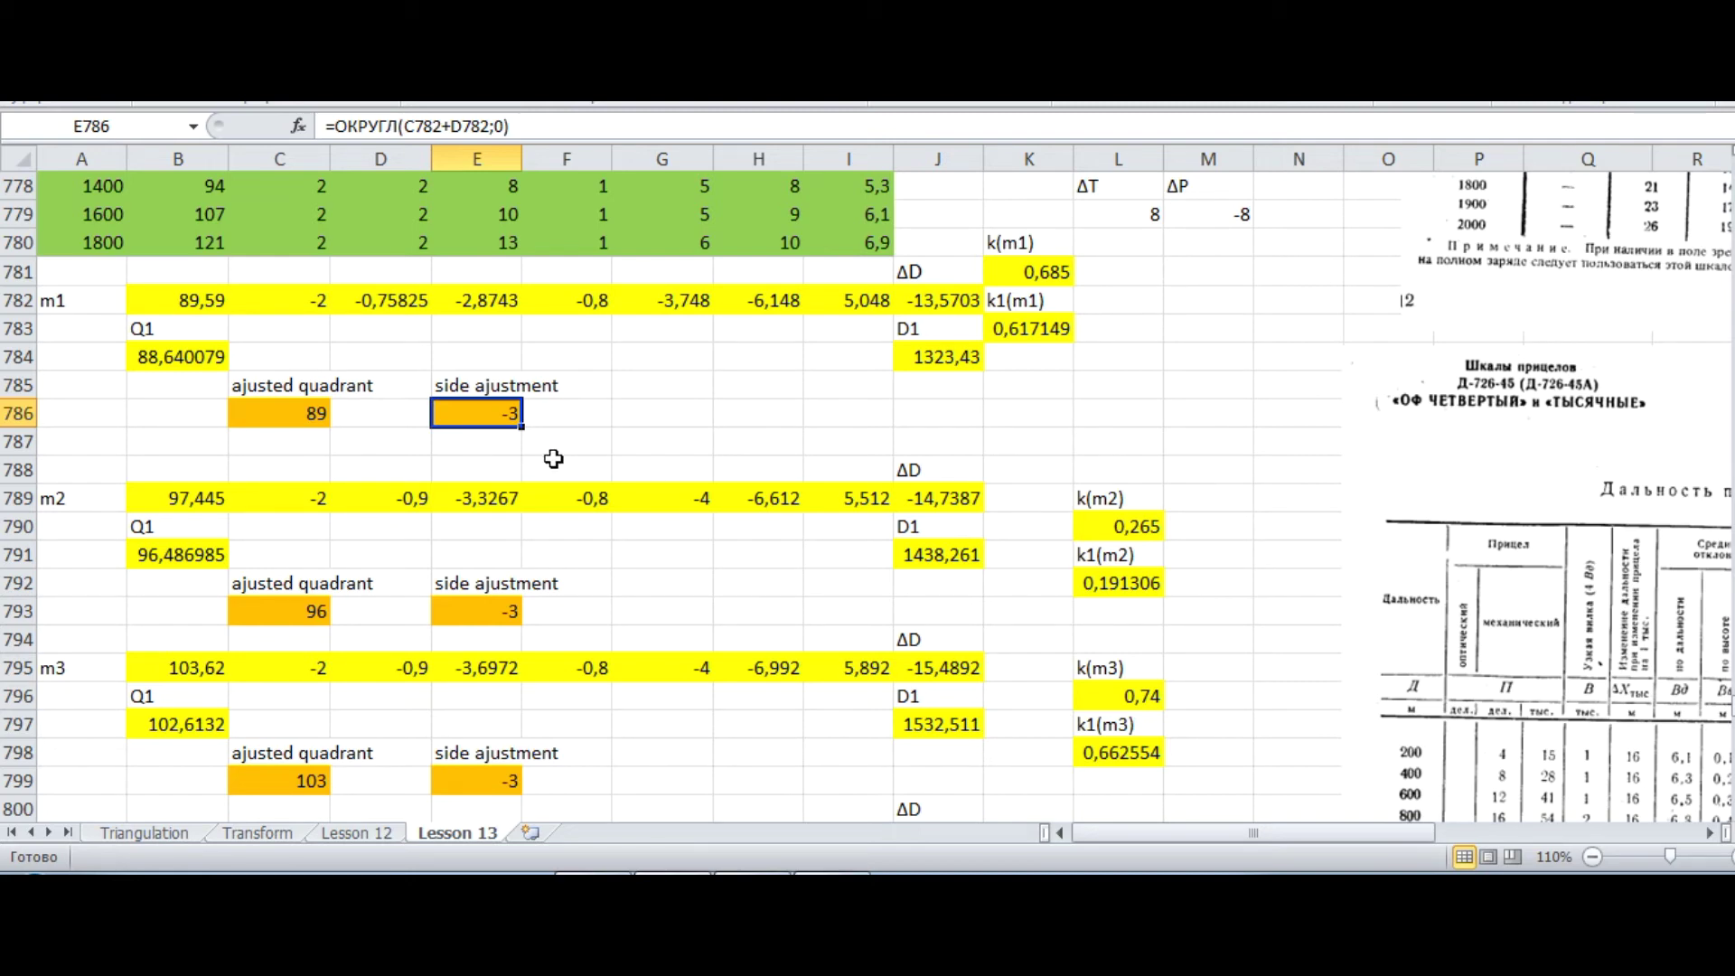
Step: Review the adjusted quadrant and side adjustment for m2 in C793 and E793, and for m3 in C799 and E799
{"action": "scroll", "coordinate": [553, 460], "scroll_direction": "down", "scroll_amount": 2}
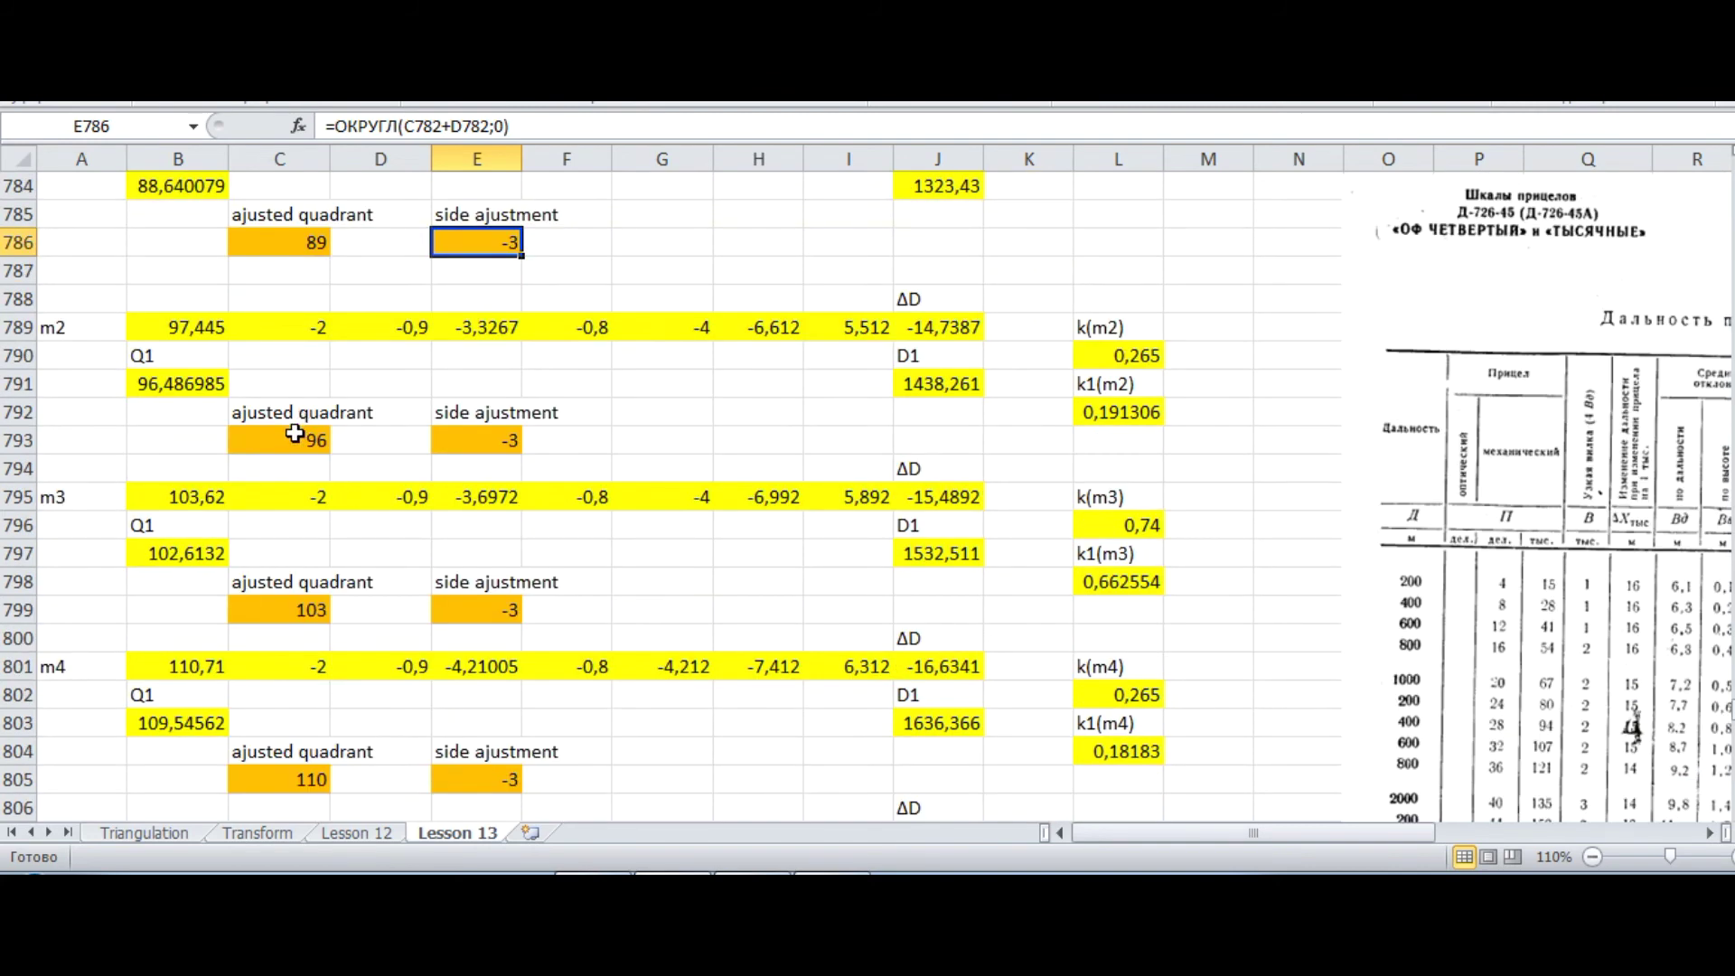
{"action": "left_click", "coordinate": [296, 436]}
{"action": "left_click", "coordinate": [437, 441]}
{"action": "scroll", "coordinate": [362, 440], "scroll_direction": "down", "scroll_amount": 2}
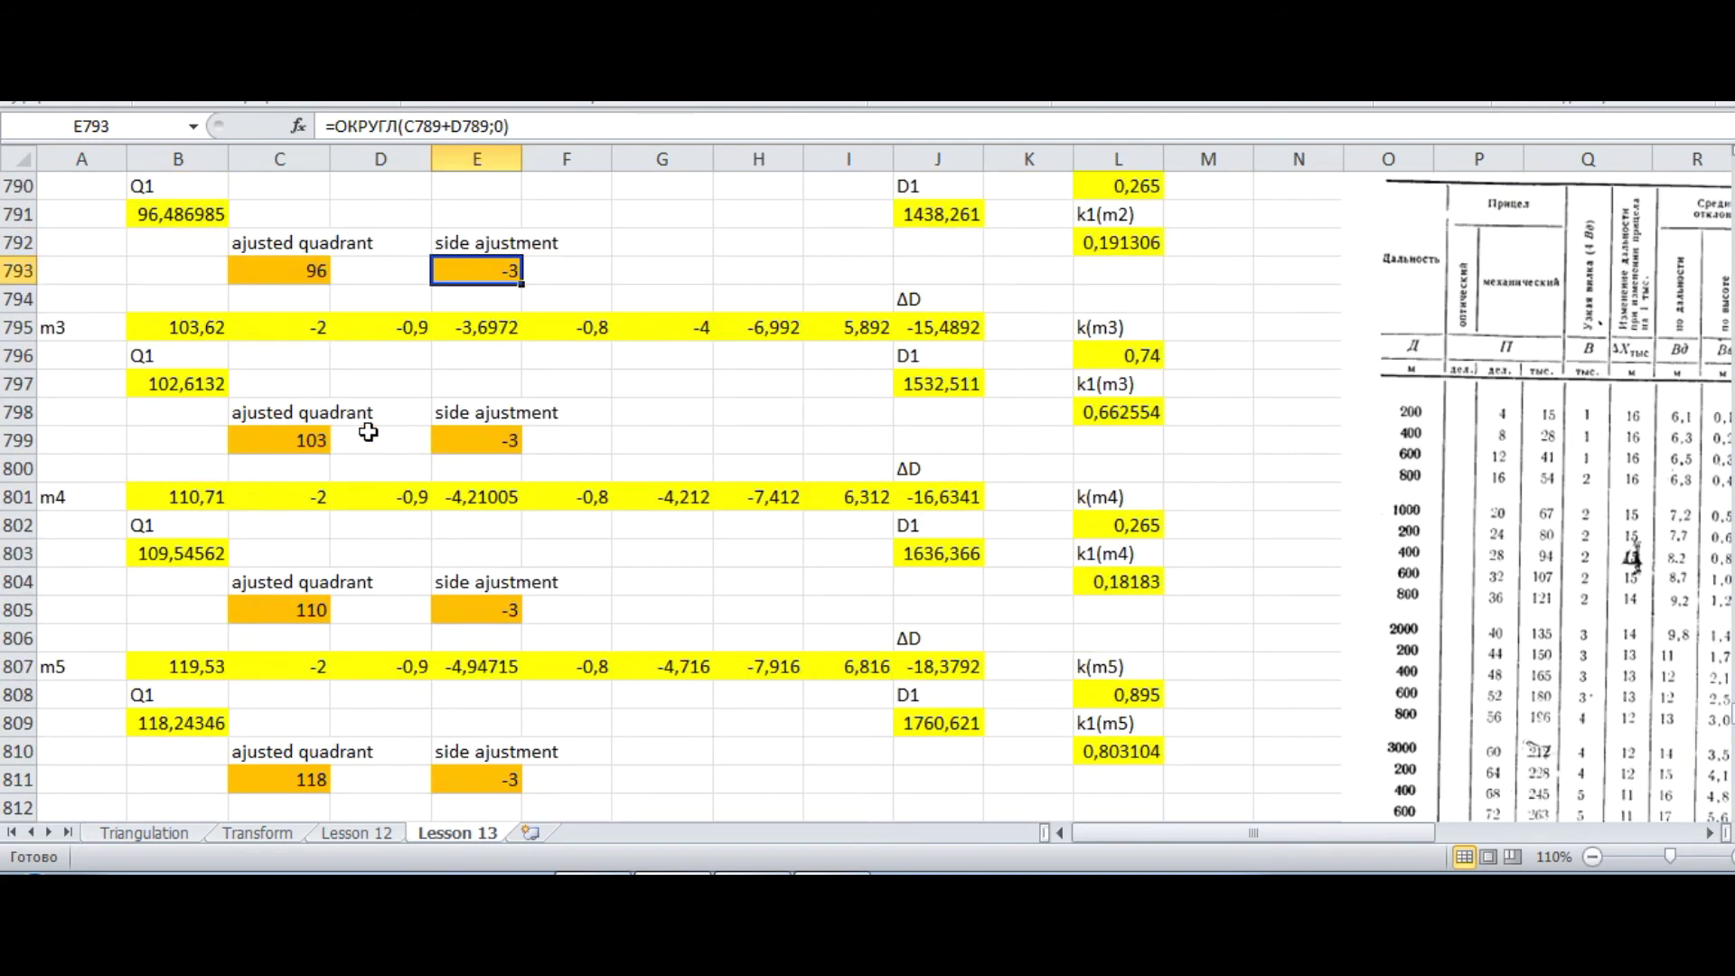
{"action": "scroll", "coordinate": [354, 441], "scroll_direction": "up", "scroll_amount": 1}
{"action": "left_click", "coordinate": [323, 523]}
{"action": "left_click", "coordinate": [486, 514]}
Step: Review the adjusted quadrant and side adjustment for m4 in C805 and E805, and for m5 in C811 and E811
{"action": "scroll", "coordinate": [540, 492], "scroll_direction": "down", "scroll_amount": 2}
{"action": "left_click", "coordinate": [312, 533]}
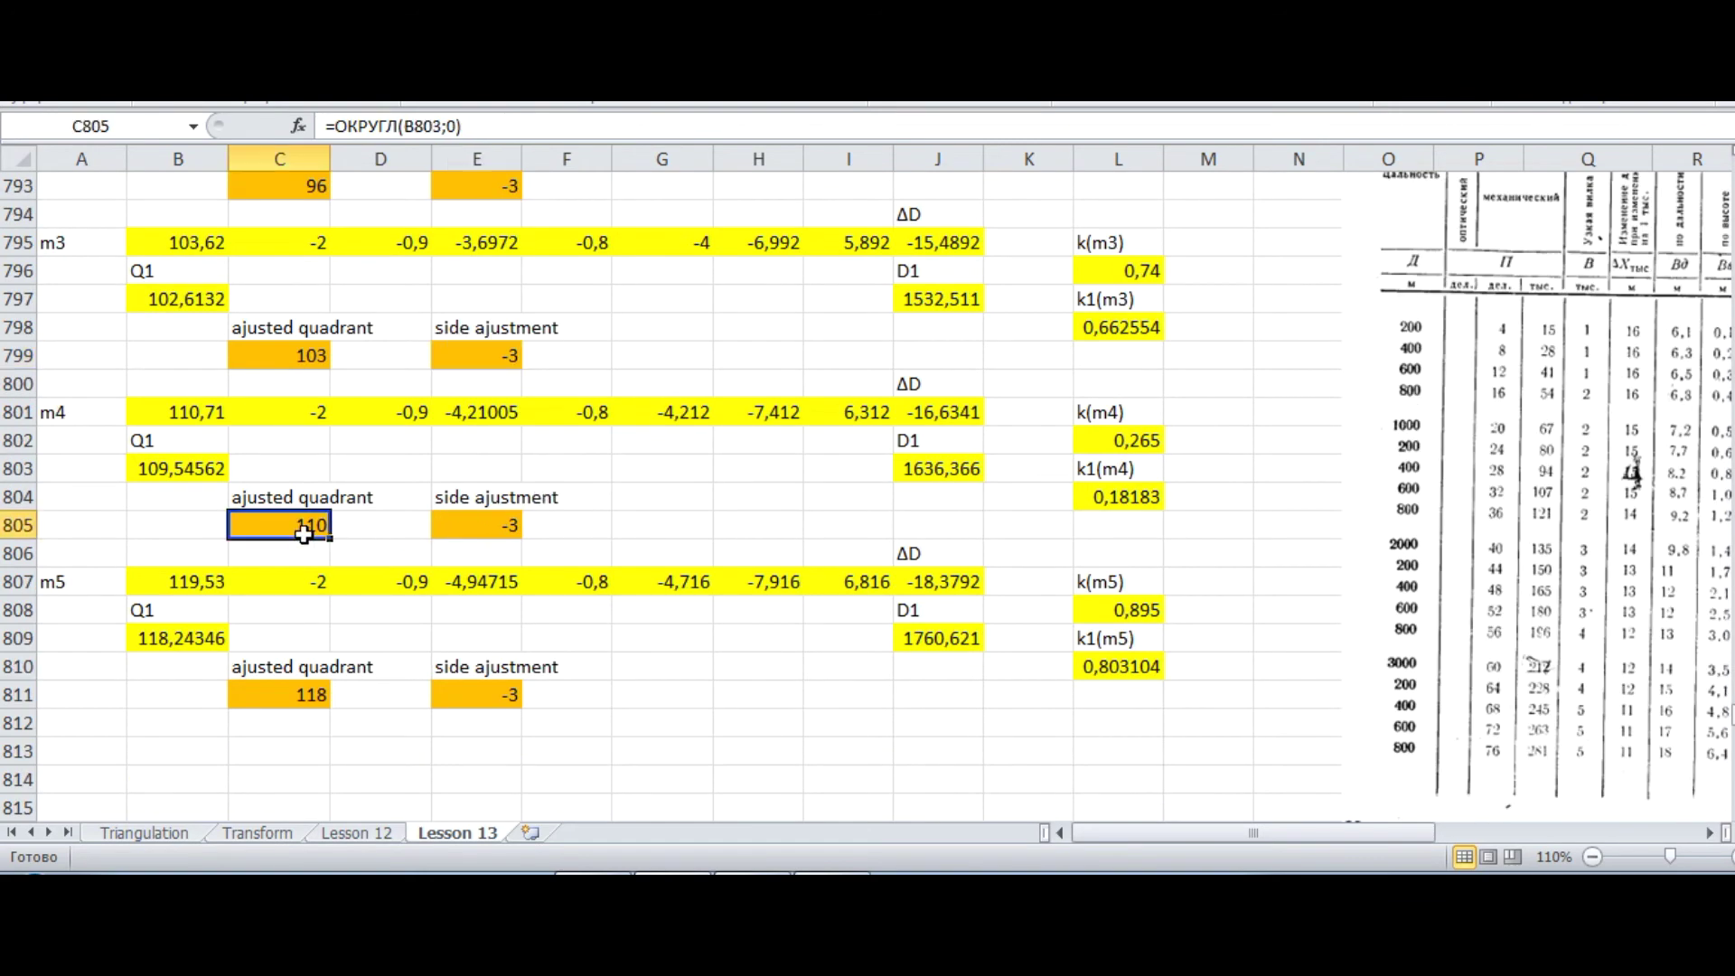
{"action": "left_click", "coordinate": [447, 524]}
{"action": "scroll", "coordinate": [417, 548], "scroll_direction": "down", "scroll_amount": 1}
{"action": "left_click", "coordinate": [244, 613]}
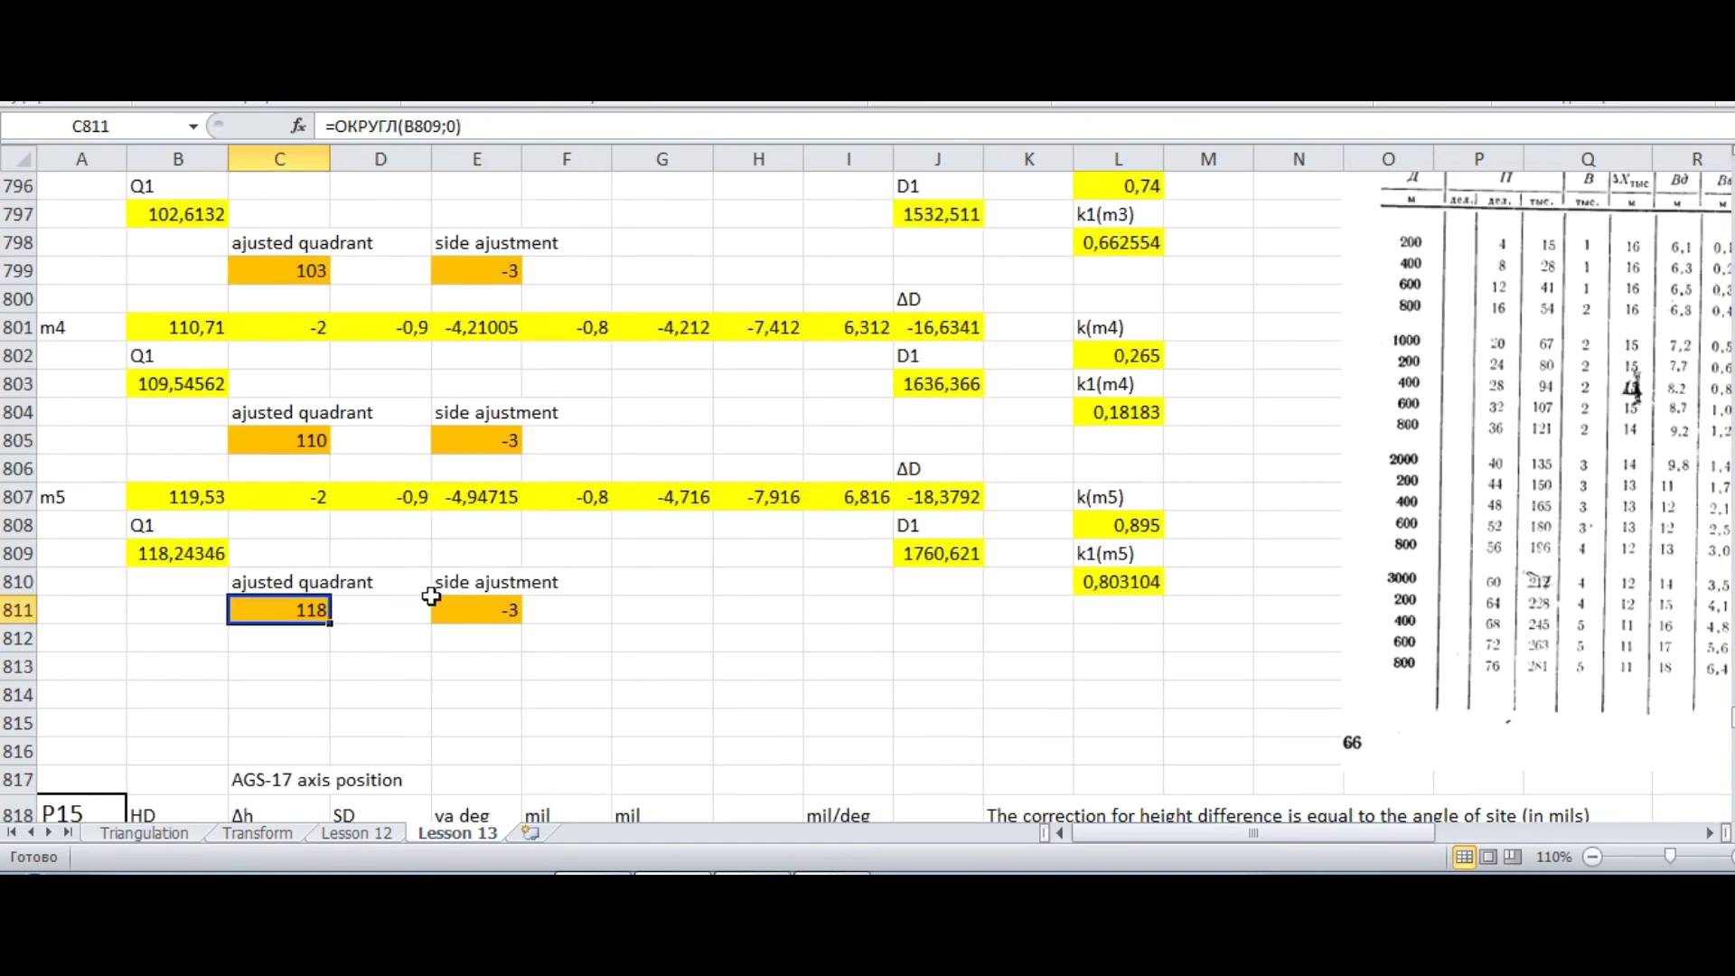
{"action": "left_click", "coordinate": [488, 601]}
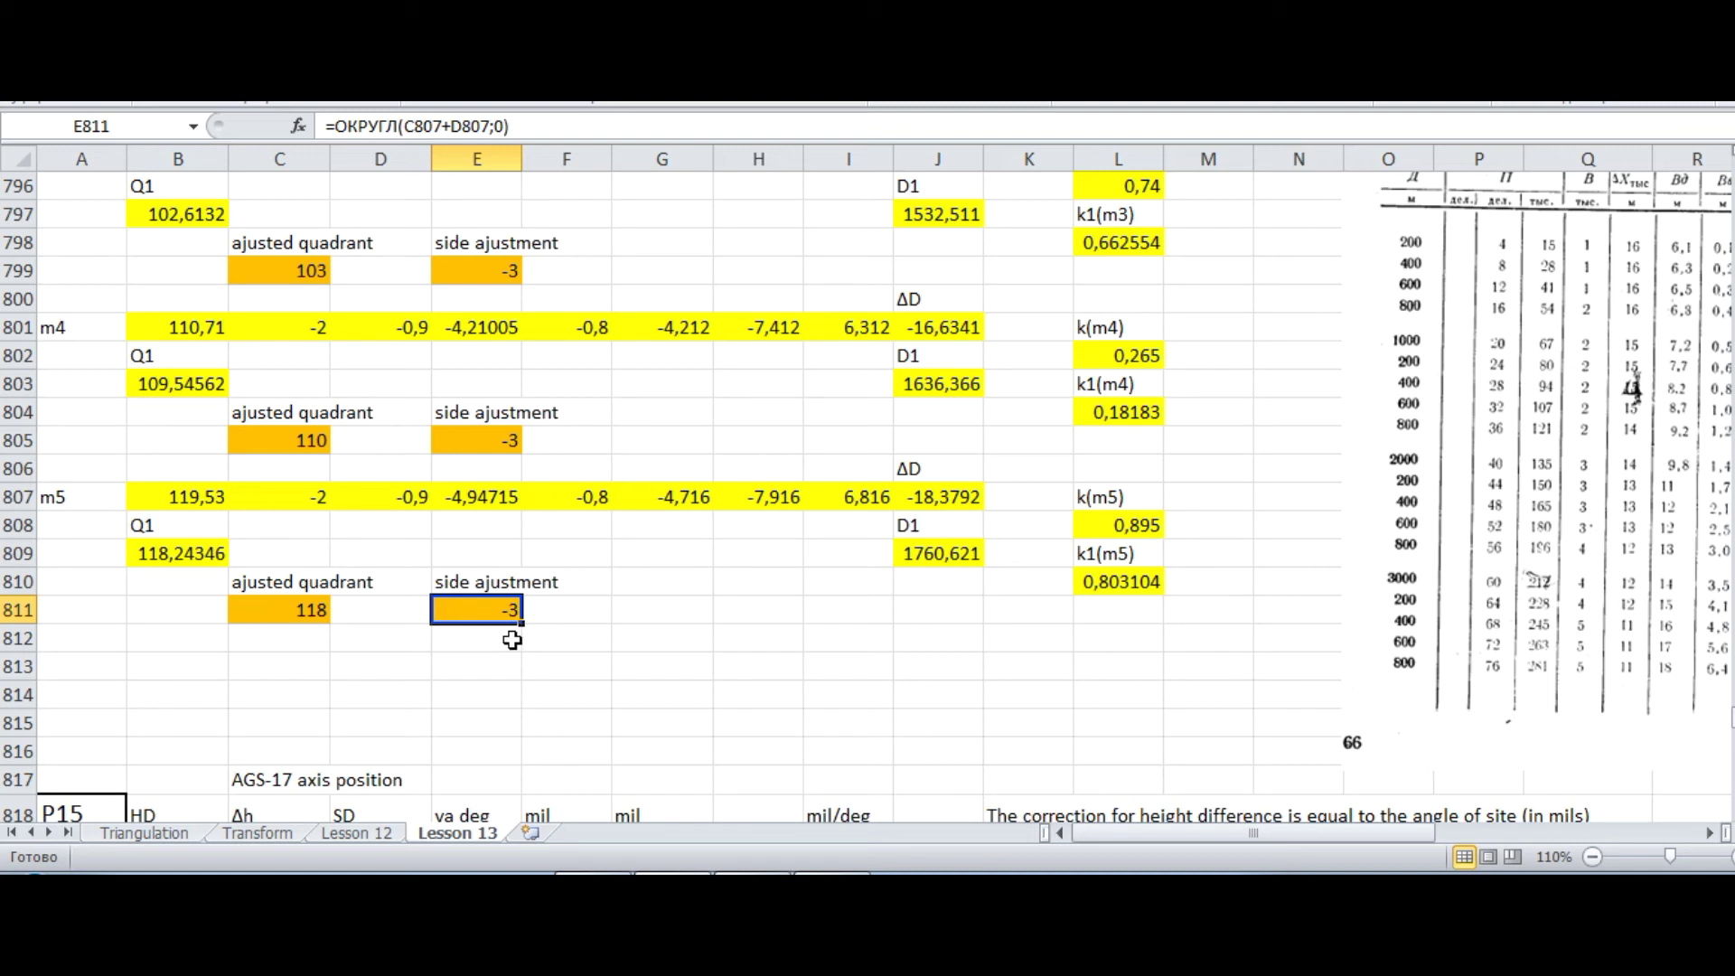